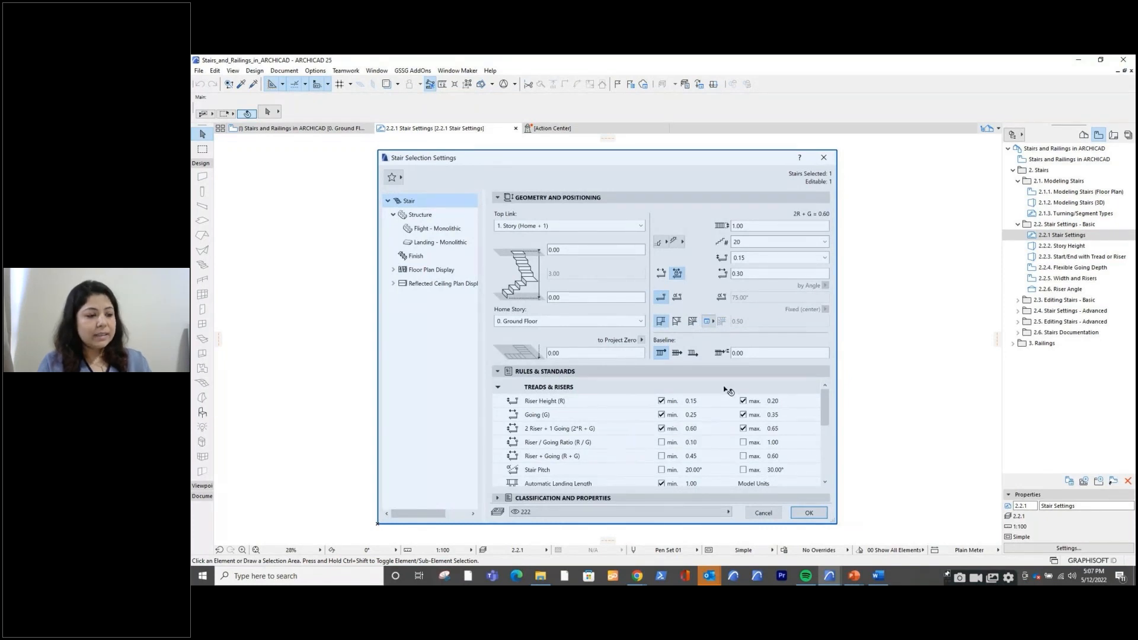
Open the 2.2.2. Story Height 3D view and select the long stair leading up to the upper slab
{"action": "left_click", "coordinate": [848, 409]}
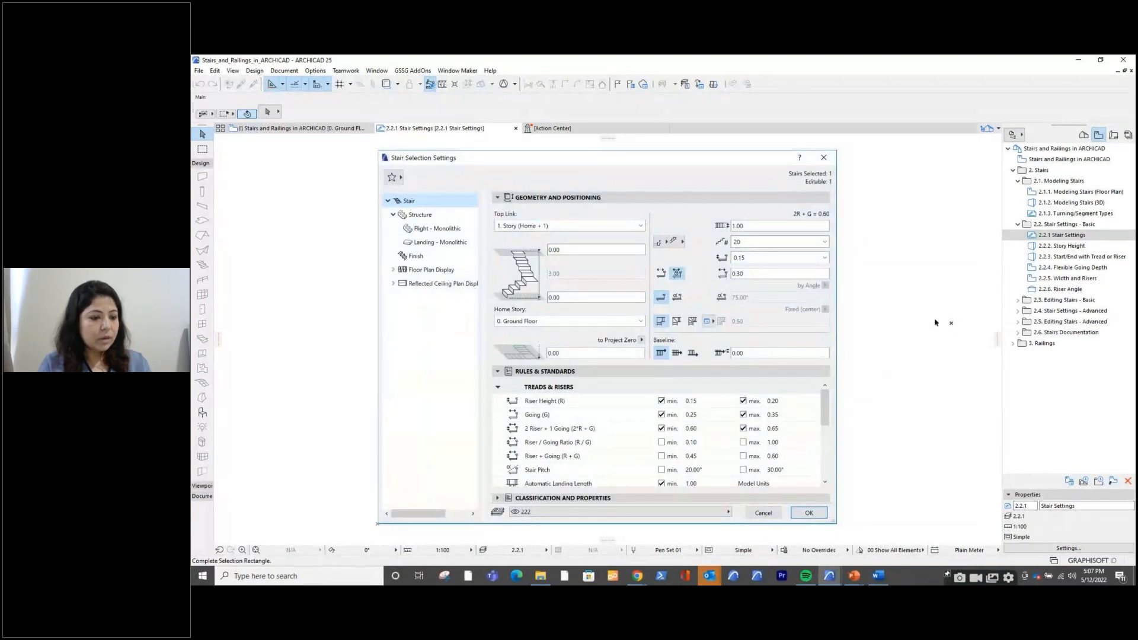
{"action": "left_click", "coordinate": [936, 322]}
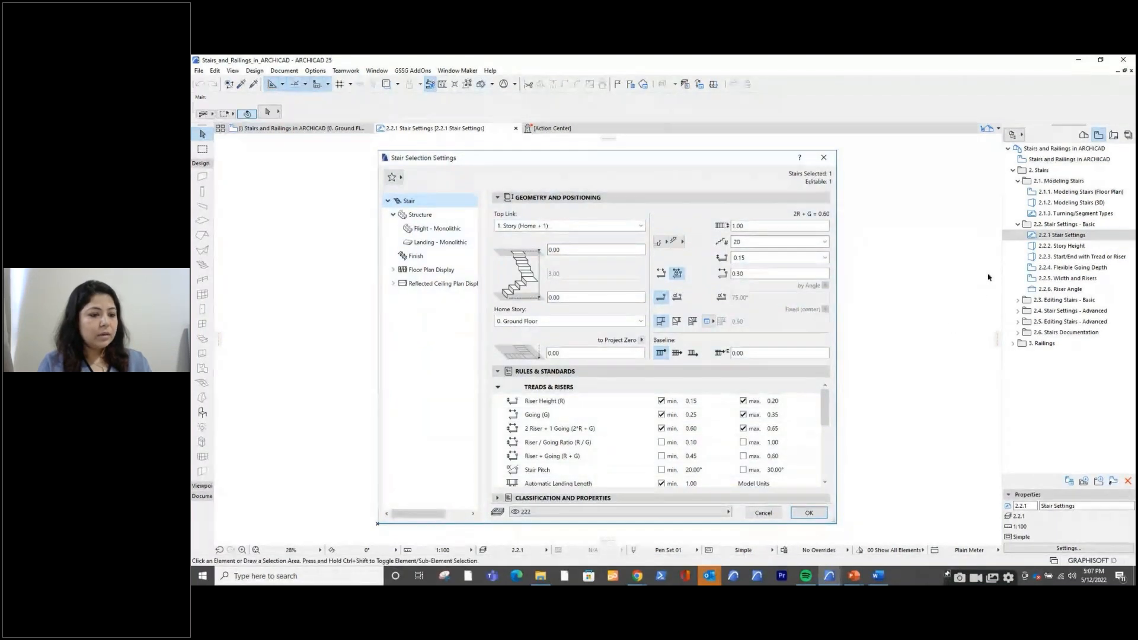
{"action": "left_click", "coordinate": [1079, 237]}
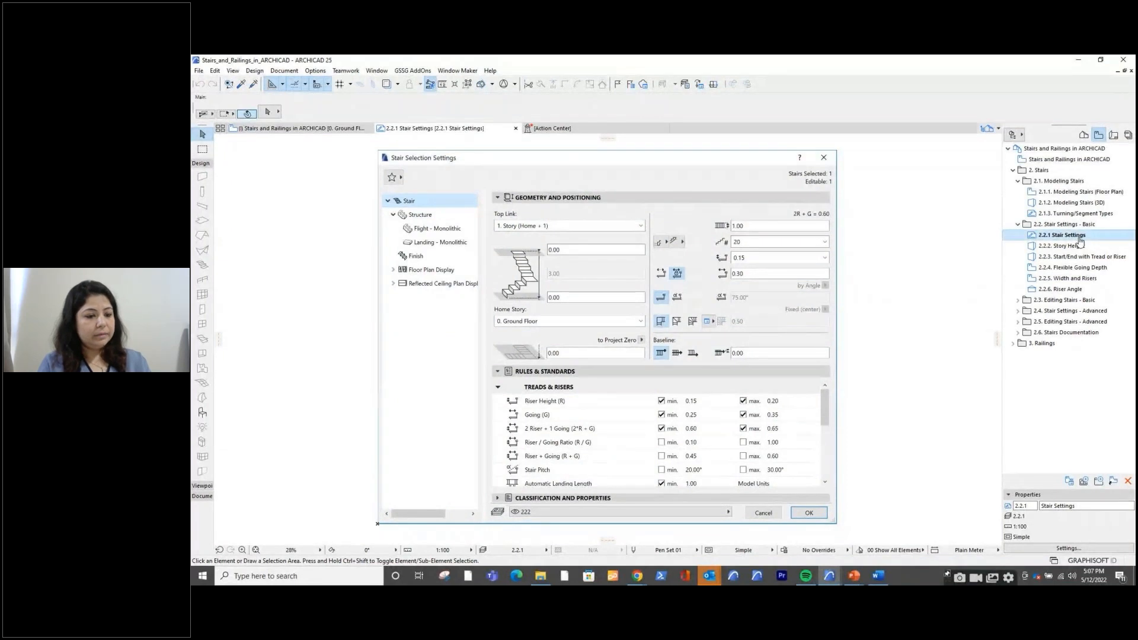
{"action": "left_click", "coordinate": [1077, 247]}
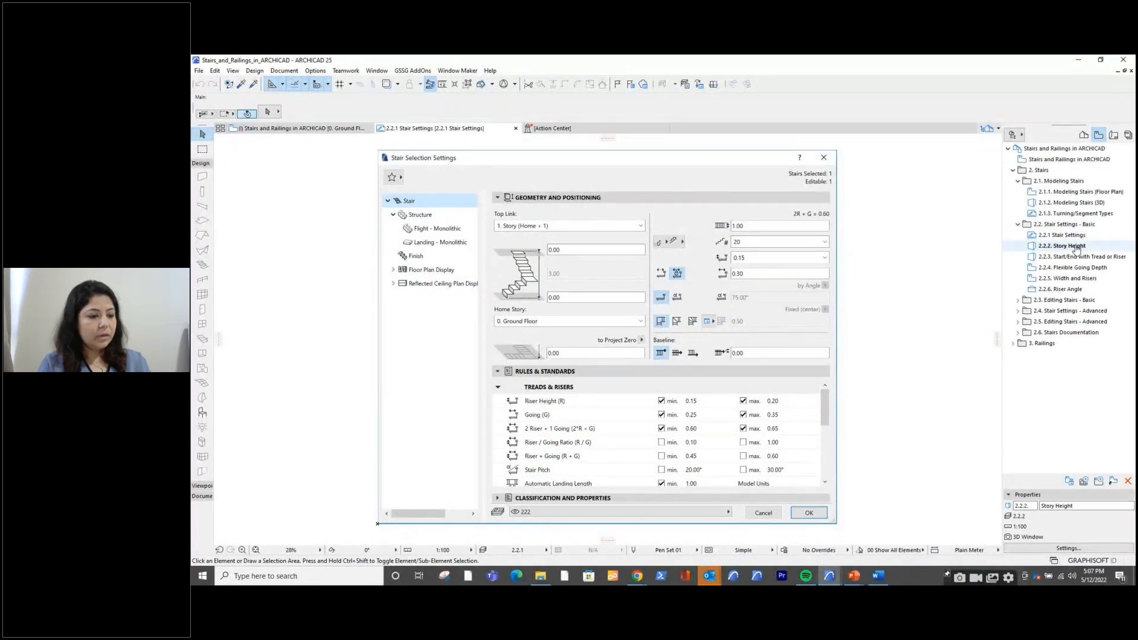
{"action": "left_click", "coordinate": [1077, 248]}
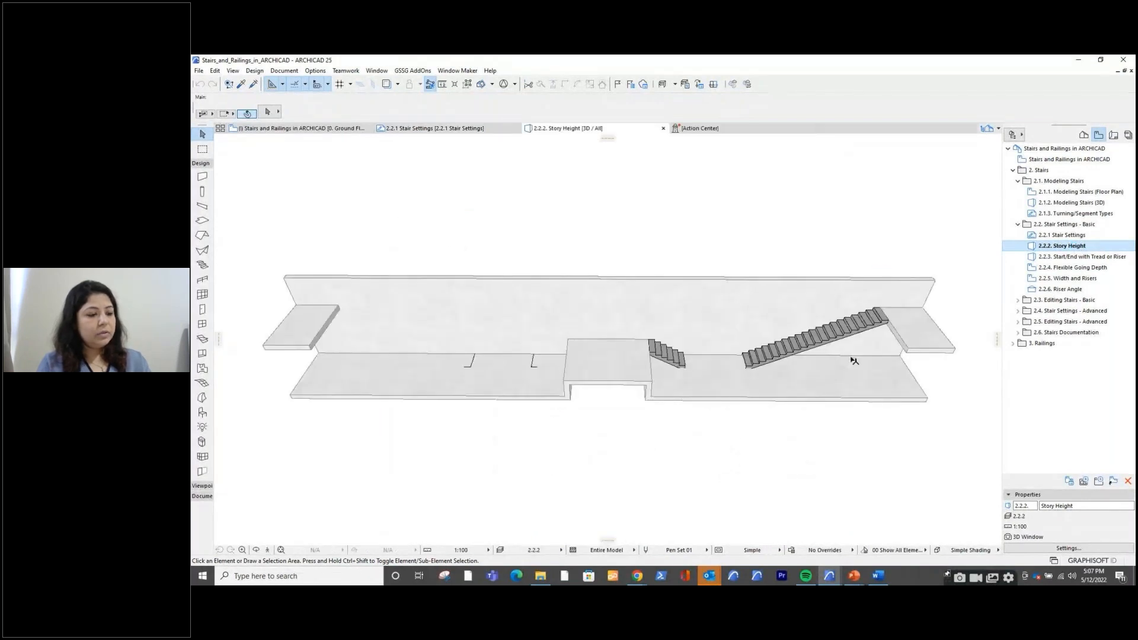
{"action": "middle_click_drag", "start_coordinate": [821, 350], "coordinate": [811, 354], "text": "shift"}
{"action": "scroll", "coordinate": [740, 317], "scroll_direction": "up", "scroll_amount": 3}
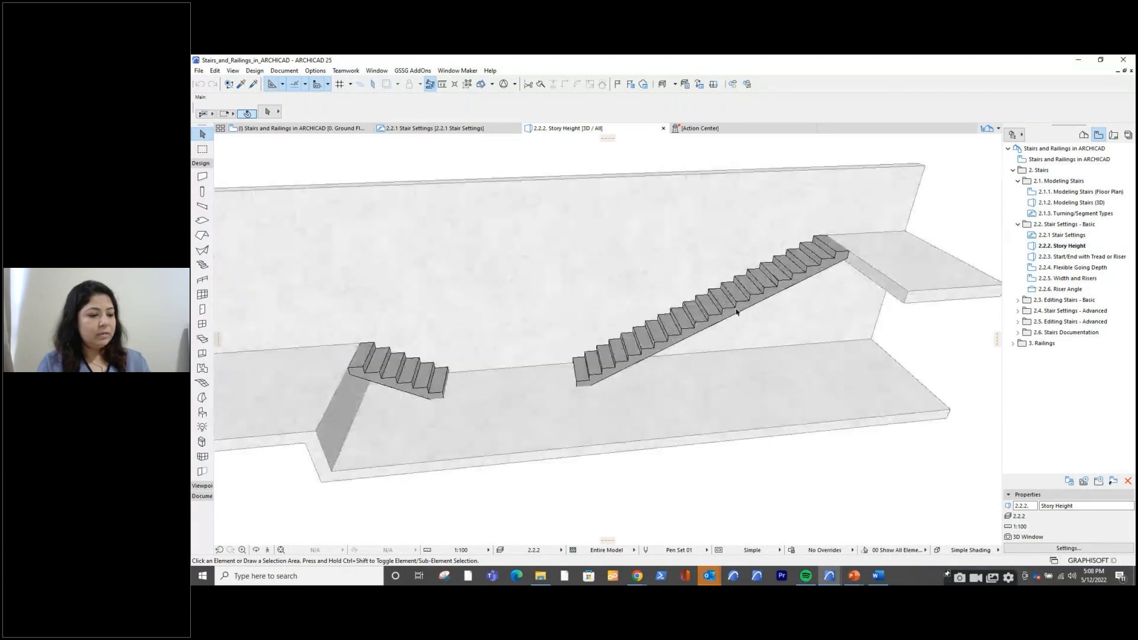
{"action": "mouse_move", "coordinate": [737, 311]}
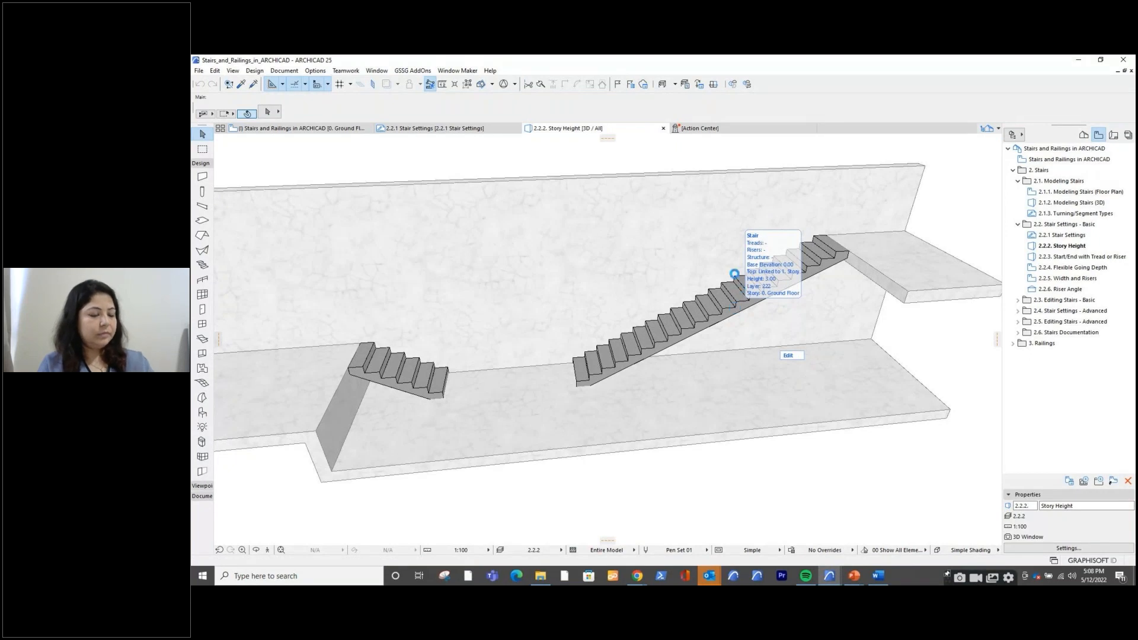
{"action": "left_click", "coordinate": [735, 274]}
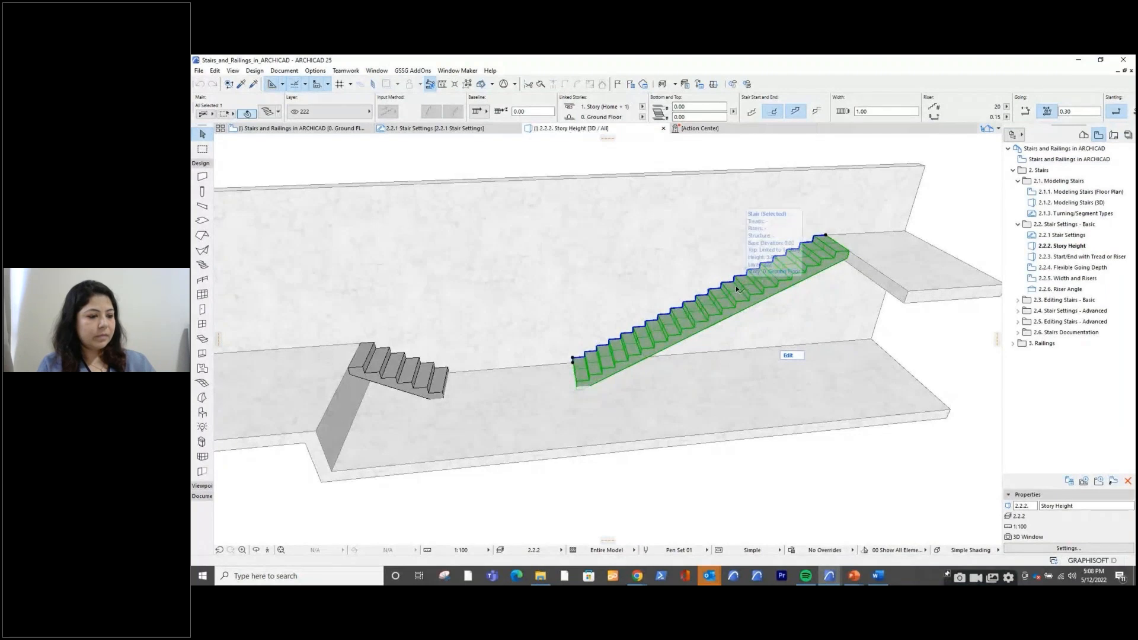
{"action": "left_click", "coordinate": [750, 308]}
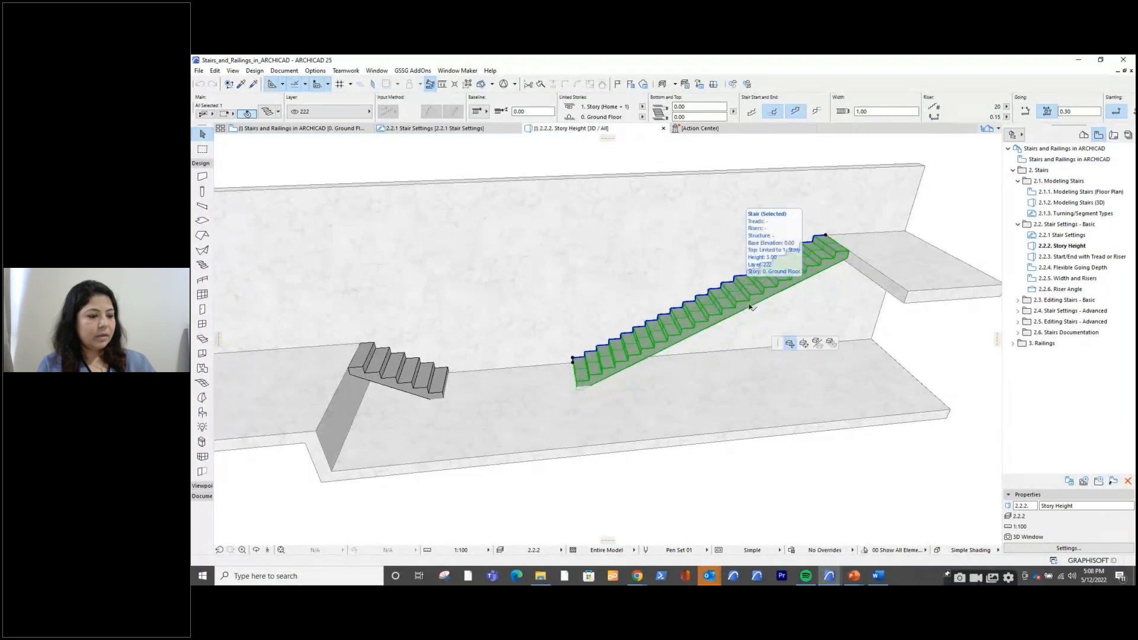
{"action": "left_click", "coordinate": [789, 342]}
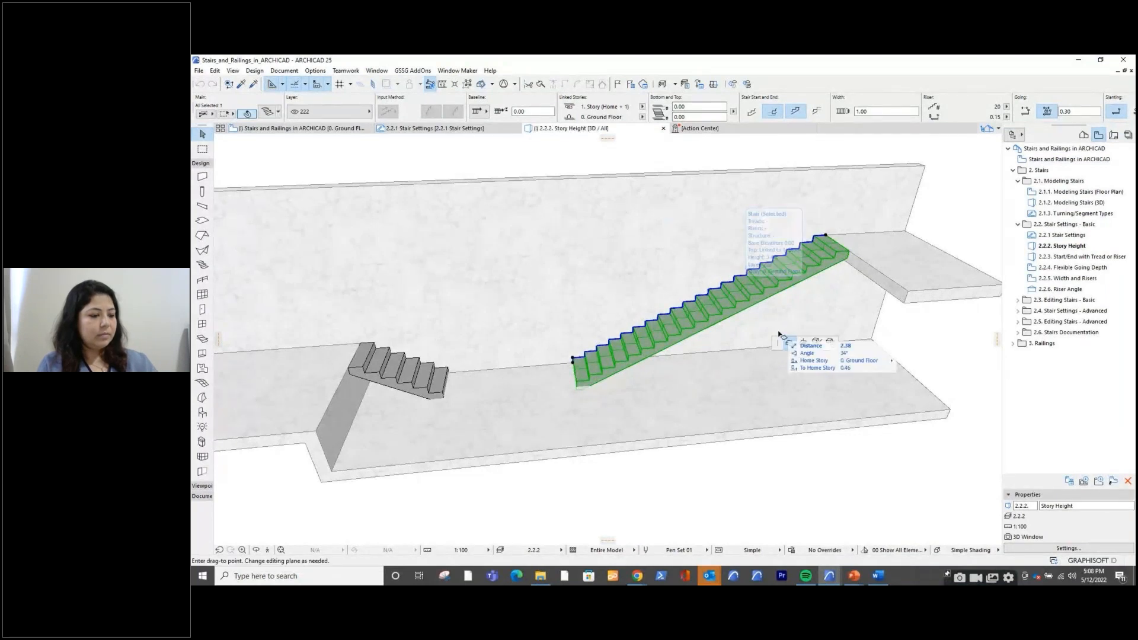
{"action": "left_click", "coordinate": [756, 309]}
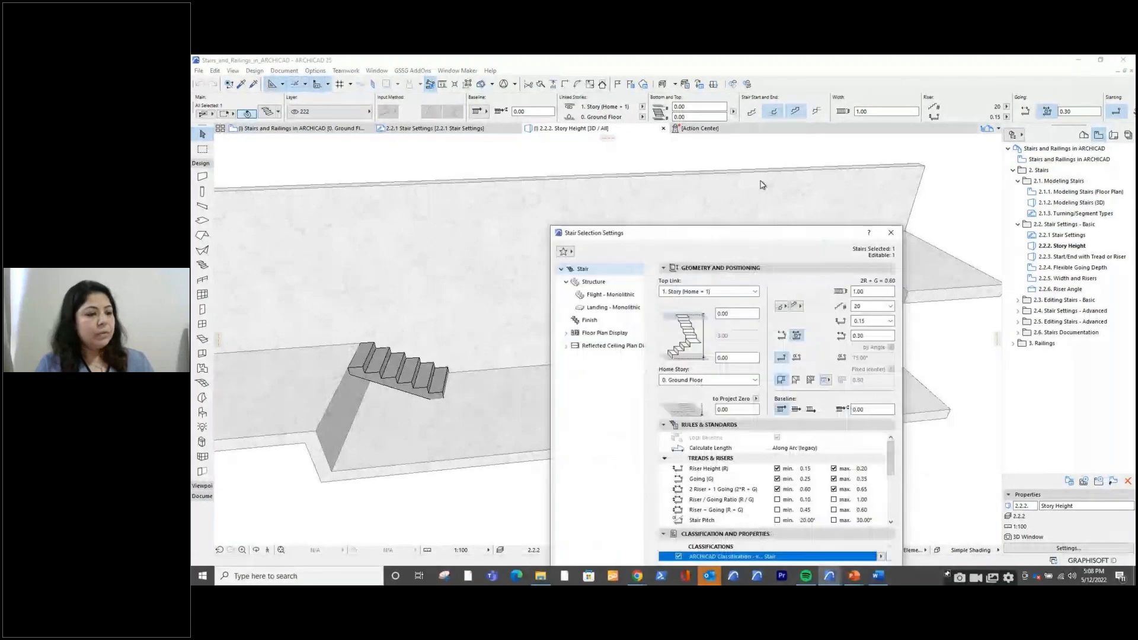
Review the top and bottom offsets and the Top Link options in the long stair's selection settings, keeping 1. Story (Home + 1)
{"action": "left_click_drag", "start_coordinate": [790, 233], "coordinate": [576, 135]}
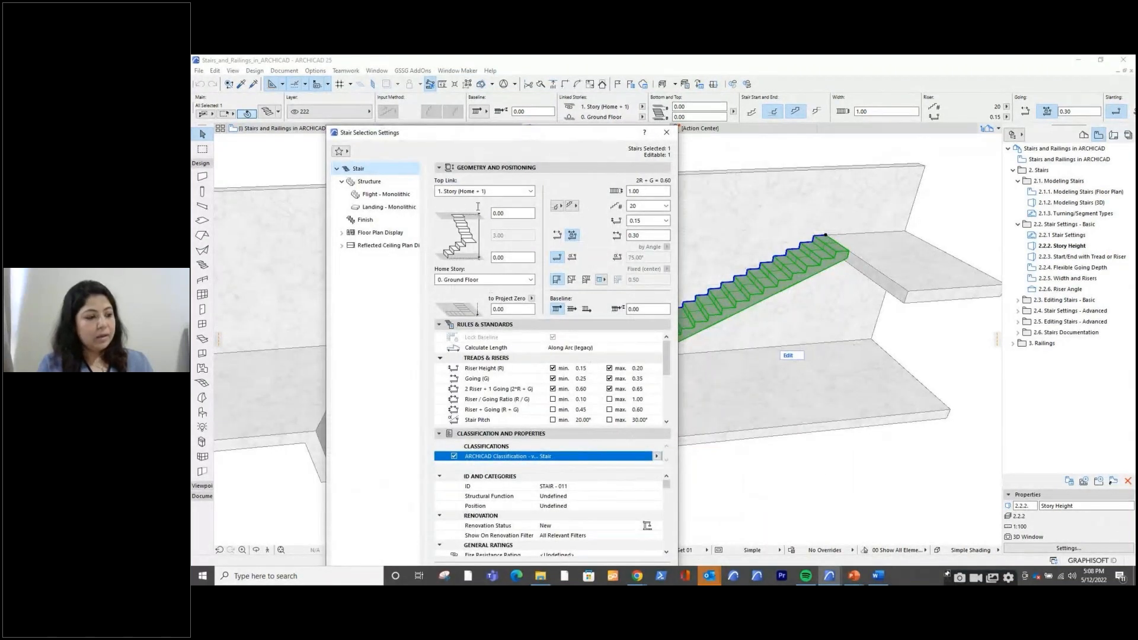
{"action": "left_click", "coordinate": [498, 257]}
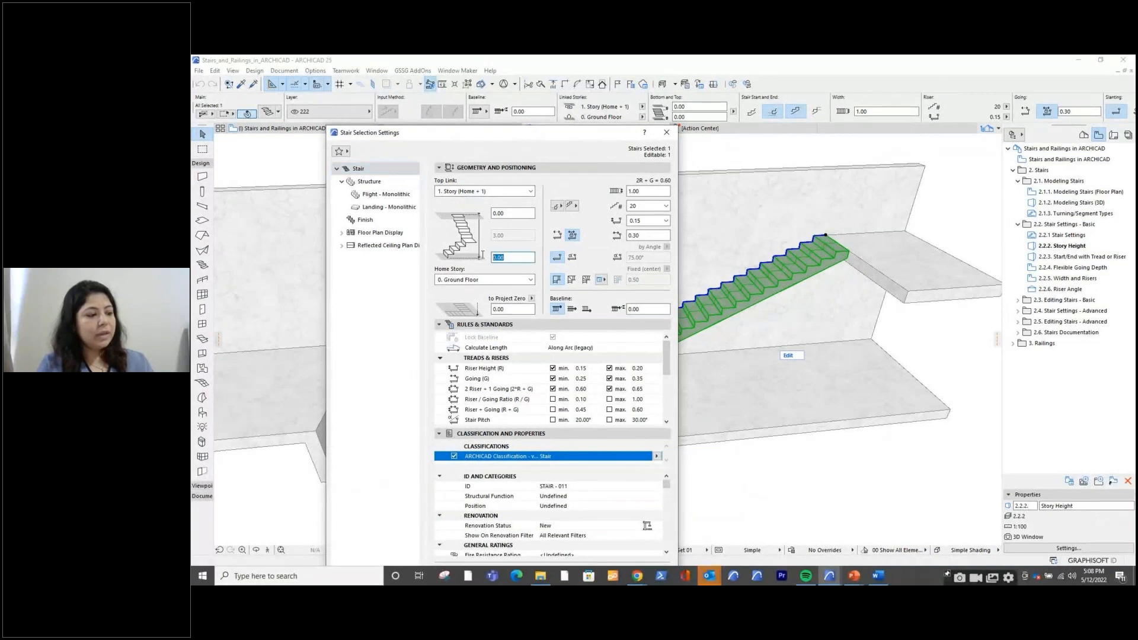
{"action": "left_click", "coordinate": [508, 212]}
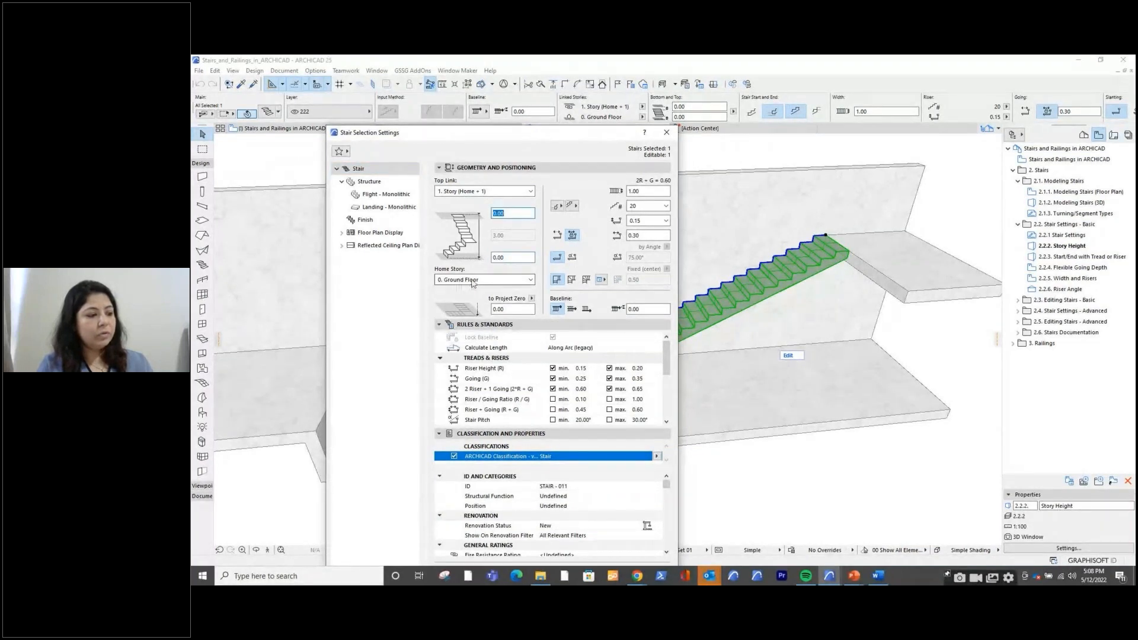
{"action": "left_click", "coordinate": [483, 191]}
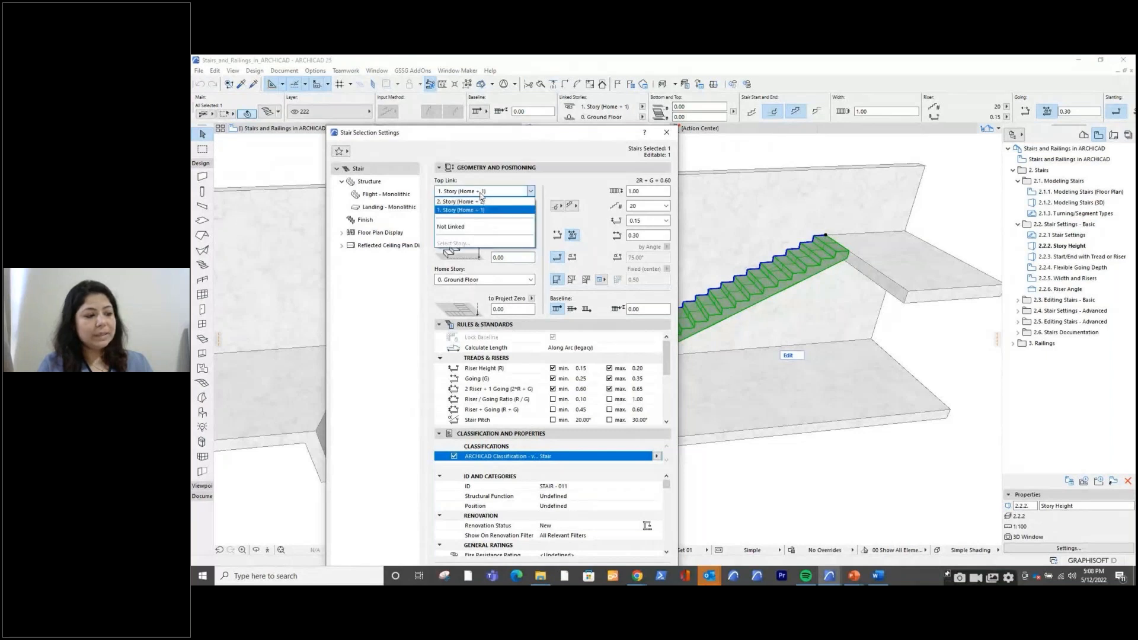
{"action": "left_click", "coordinate": [471, 210]}
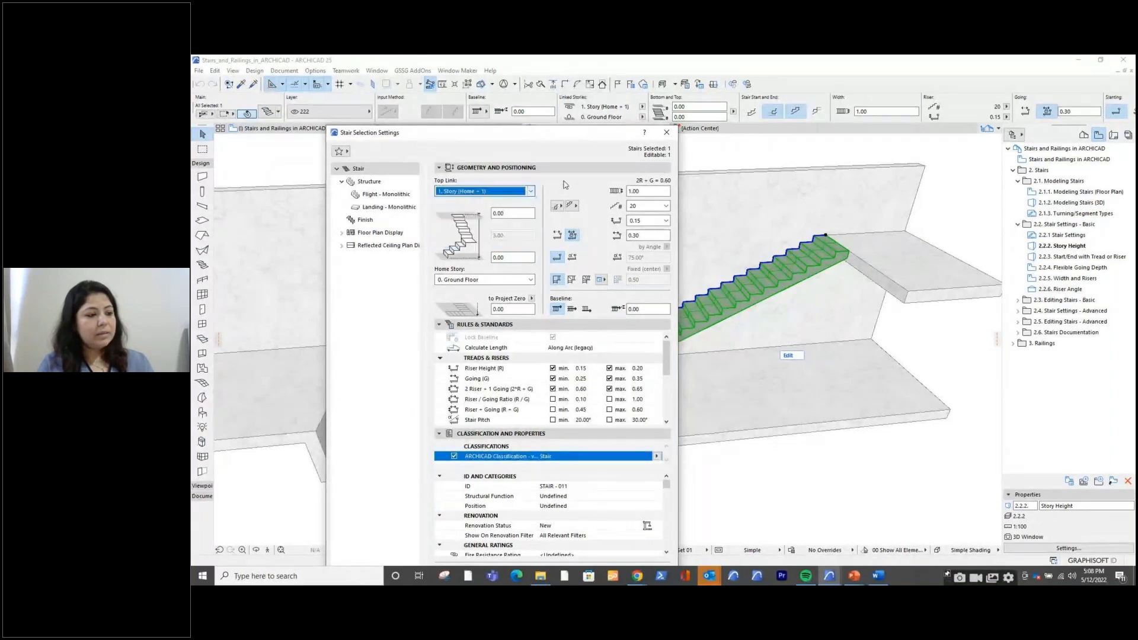
{"action": "left_click", "coordinate": [667, 133]}
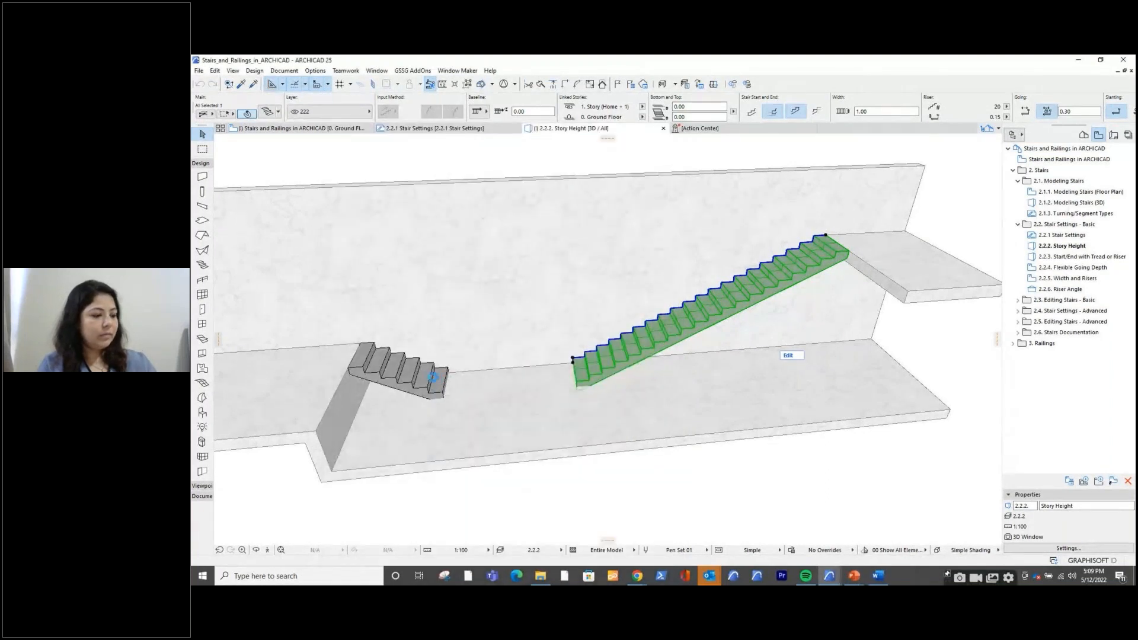
{"action": "mouse_move", "coordinate": [428, 384]}
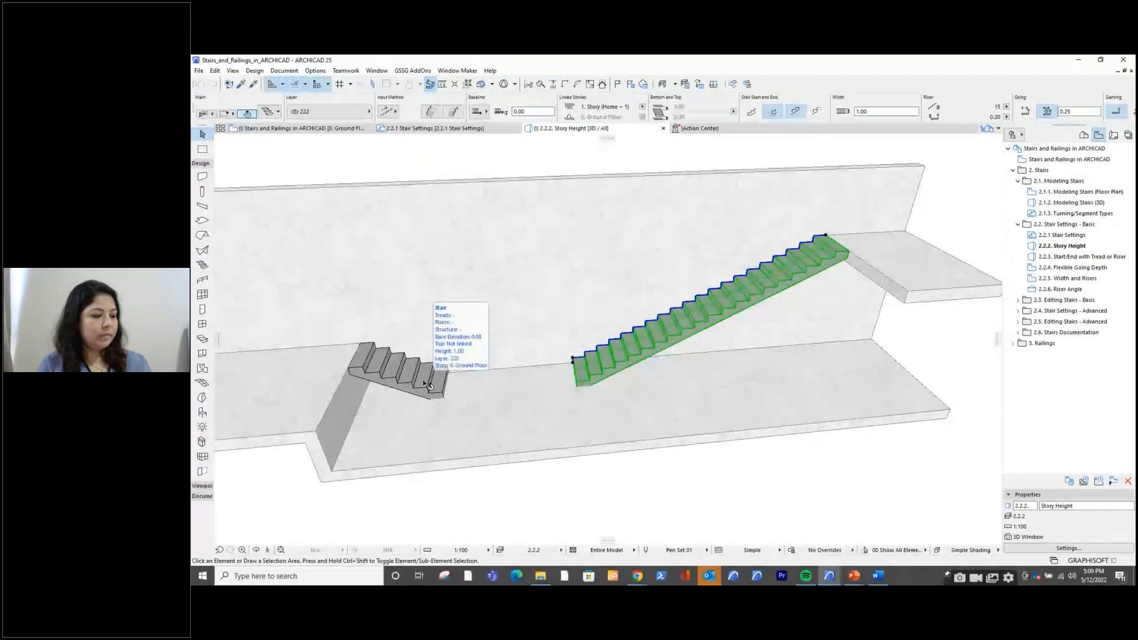
{"action": "key", "text": "Escape"}
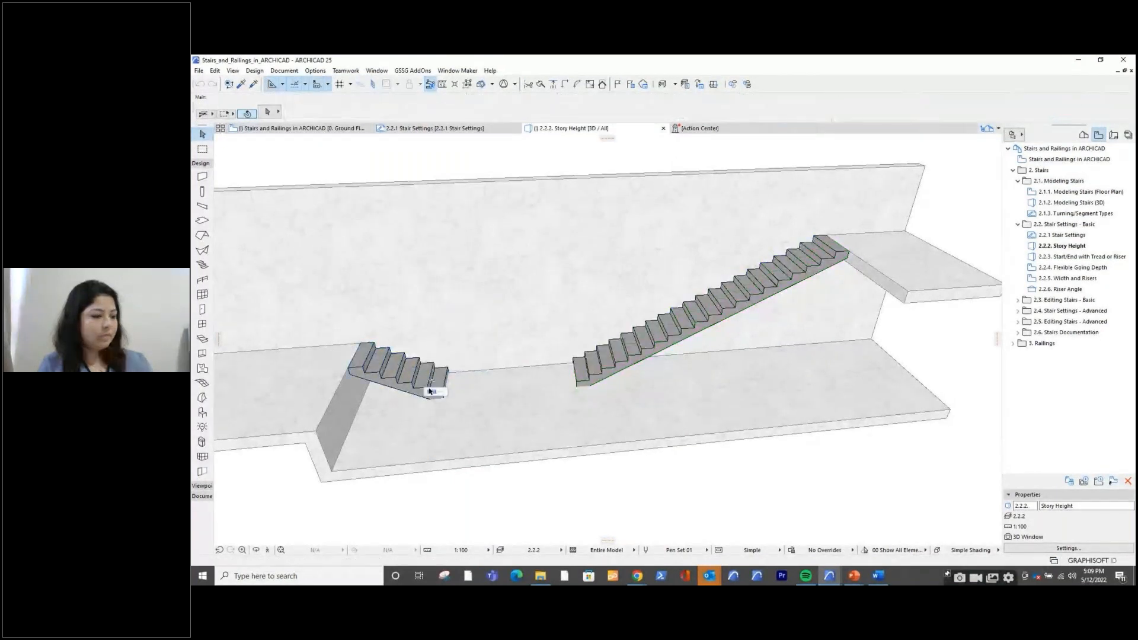
{"action": "left_click", "coordinate": [433, 375]}
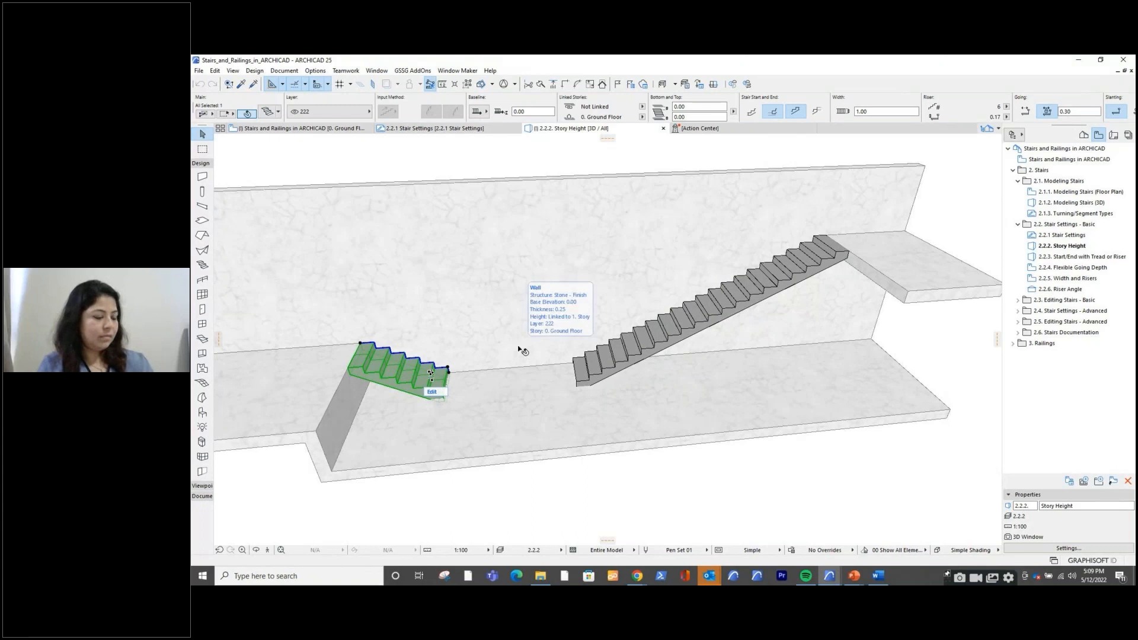
{"action": "left_click", "coordinate": [548, 367]}
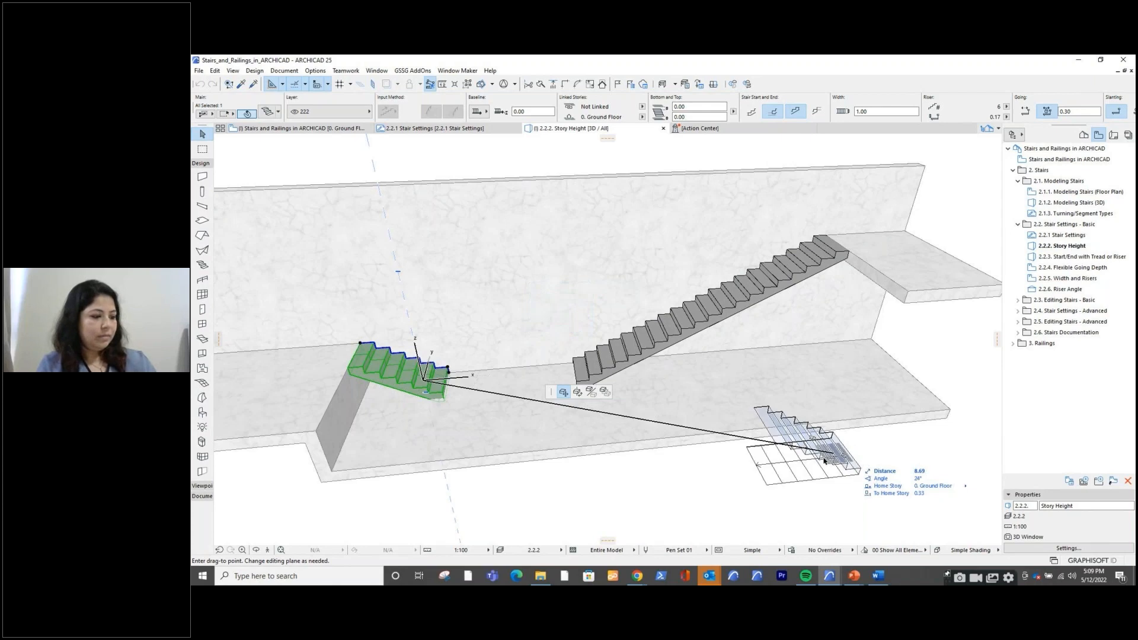
{"action": "key", "text": "Escape"}
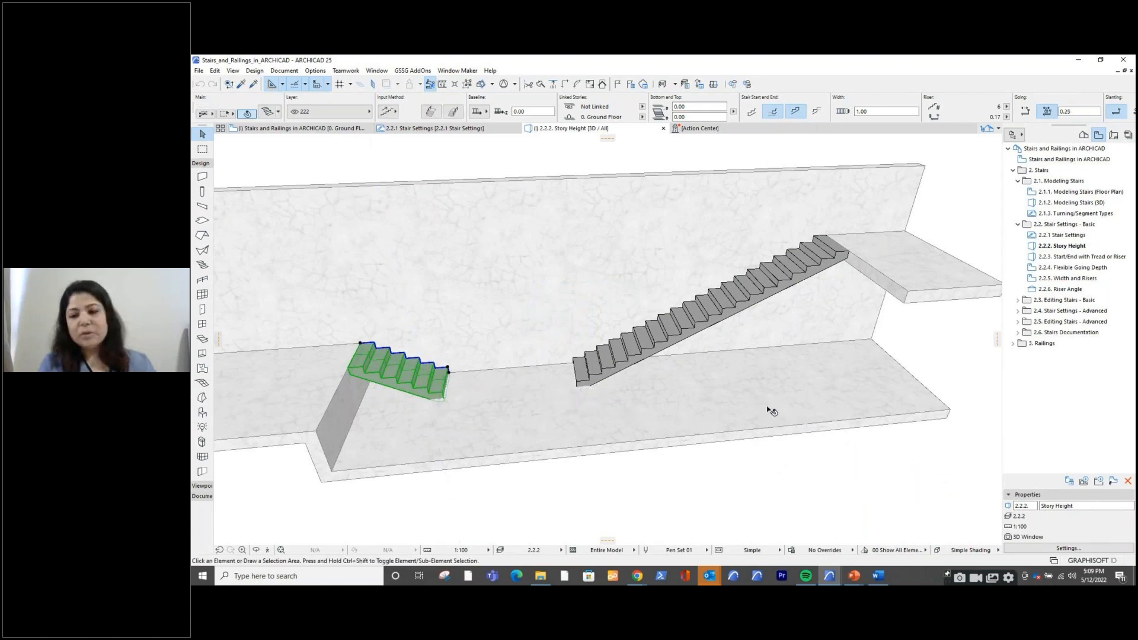
{"action": "key", "text": "Escape"}
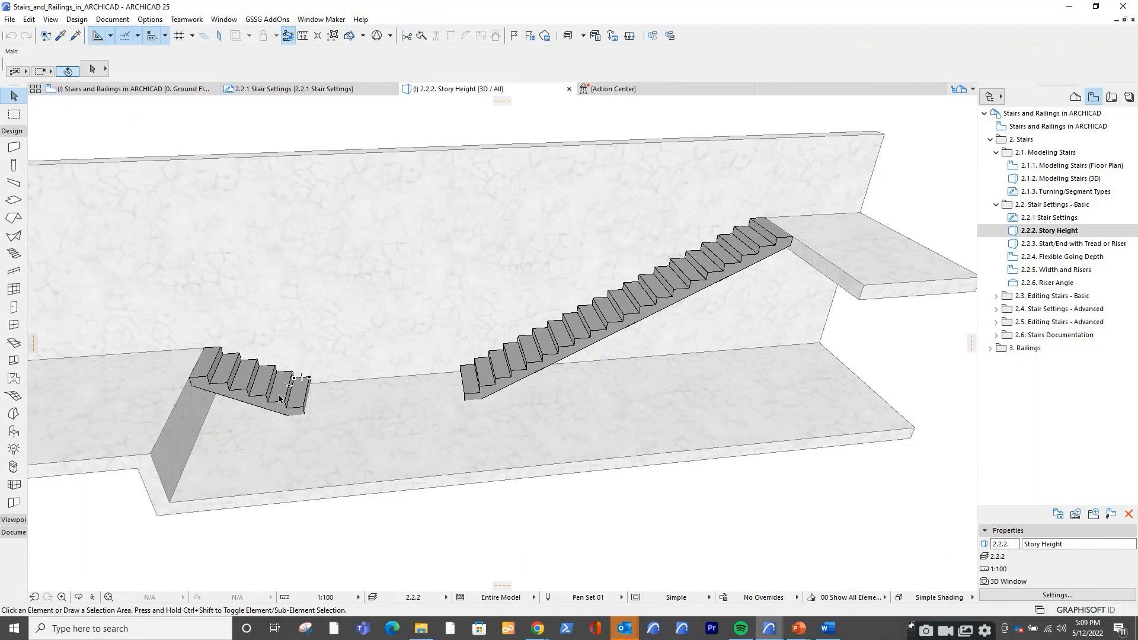
Examine the short stair's Top Link and height in its selection settings, and close them without changes
{"action": "left_click", "coordinate": [281, 402]}
{"action": "left_click", "coordinate": [280, 401]}
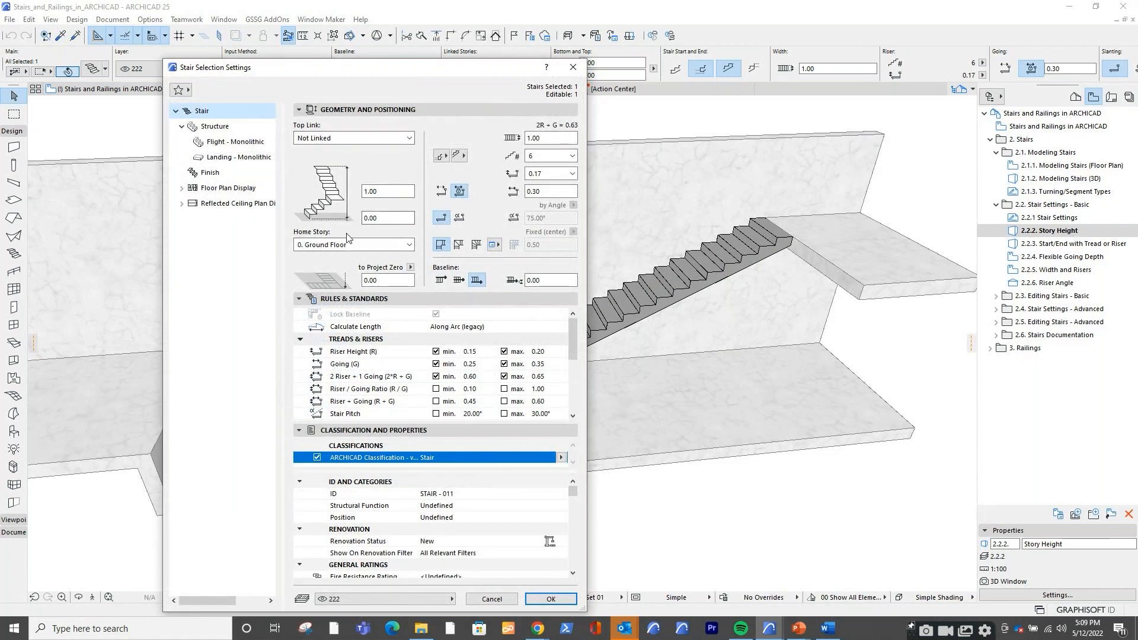
{"action": "double_click", "coordinate": [378, 192]}
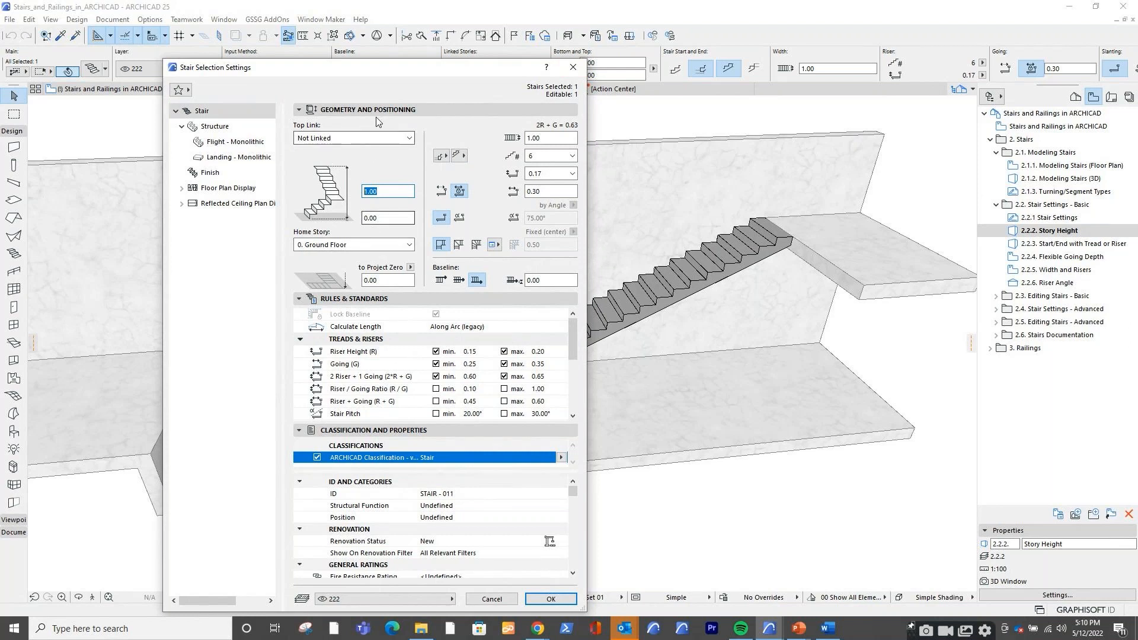
{"action": "left_click", "coordinate": [580, 71]}
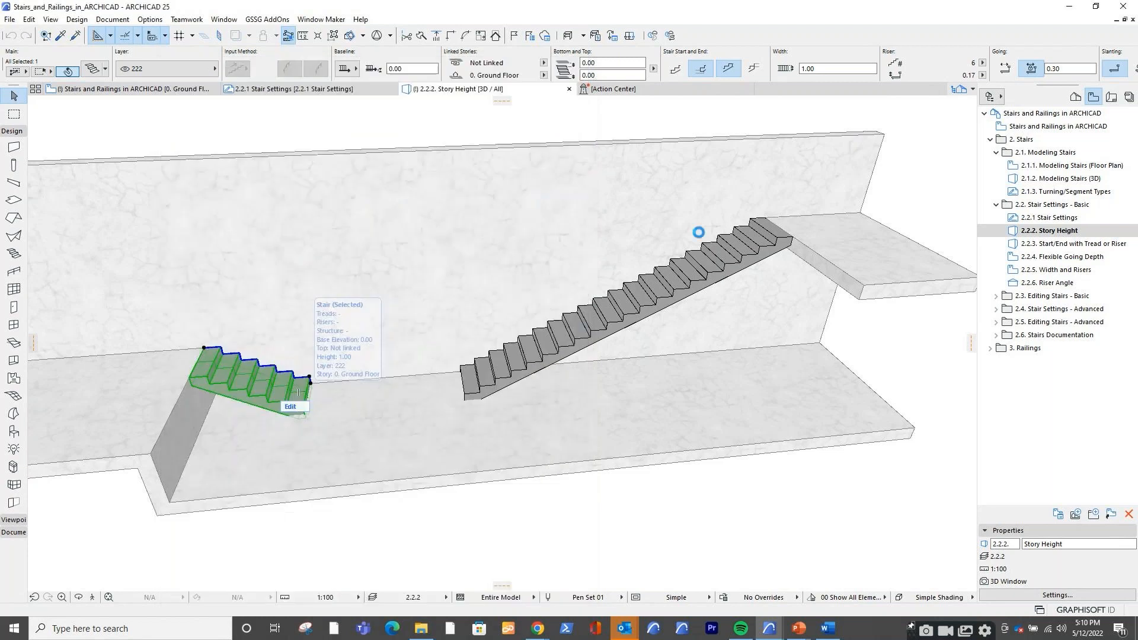
Open the 2.2.3. Start/End with Tread or Riser 3D view and bring up the selection settings of its stair
{"action": "left_click", "coordinate": [1060, 249]}
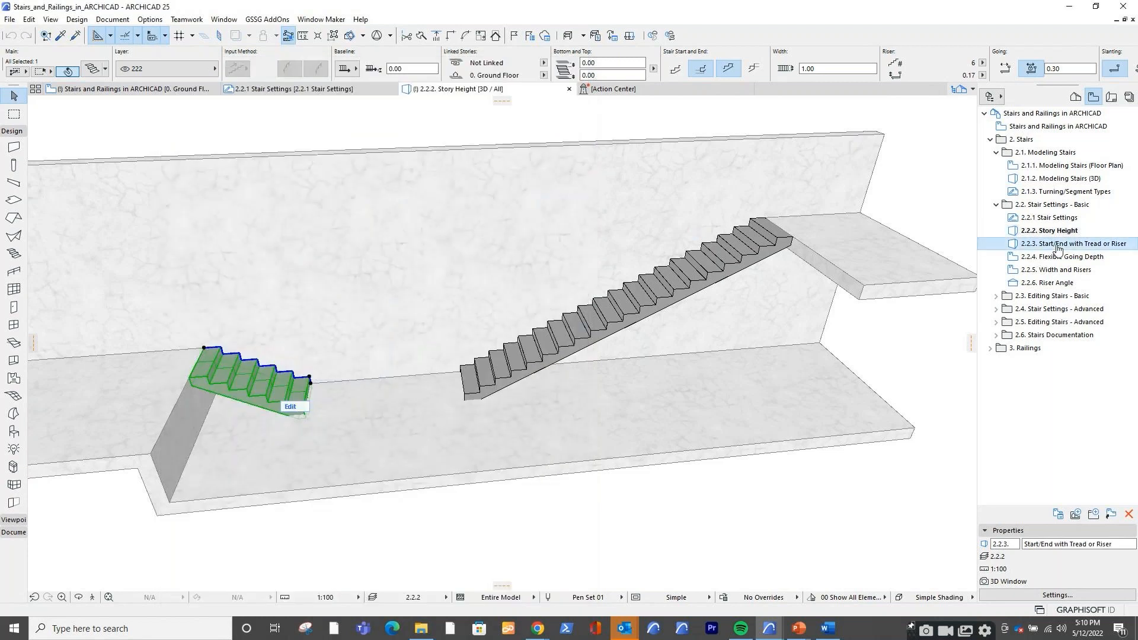
{"action": "double_click", "coordinate": [1059, 244]}
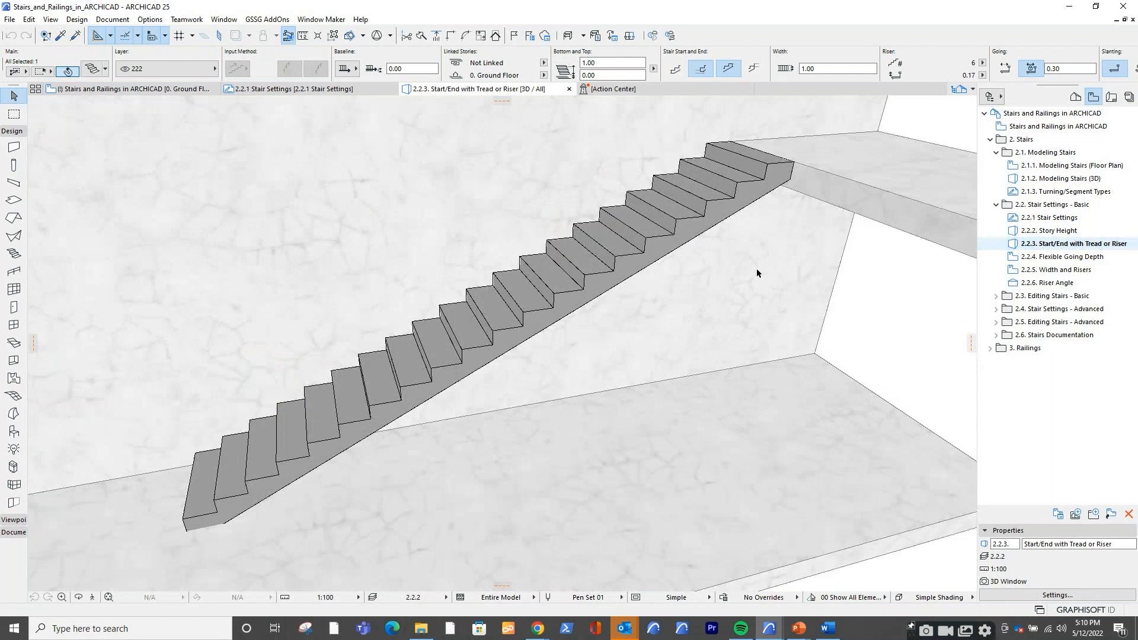
{"action": "left_click", "coordinate": [730, 207]}
{"action": "key", "text": "ctrl+t"}
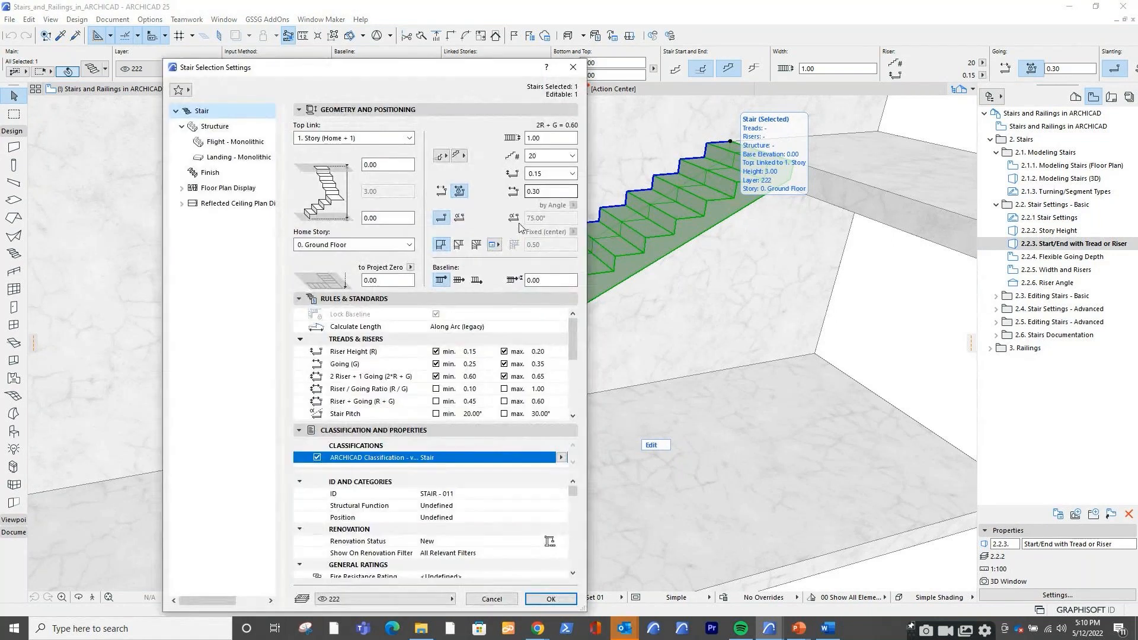
Review the stair's start options, set its end to End with Riser, apply the change and check the baseline's upper end
{"action": "left_click", "coordinate": [444, 157]}
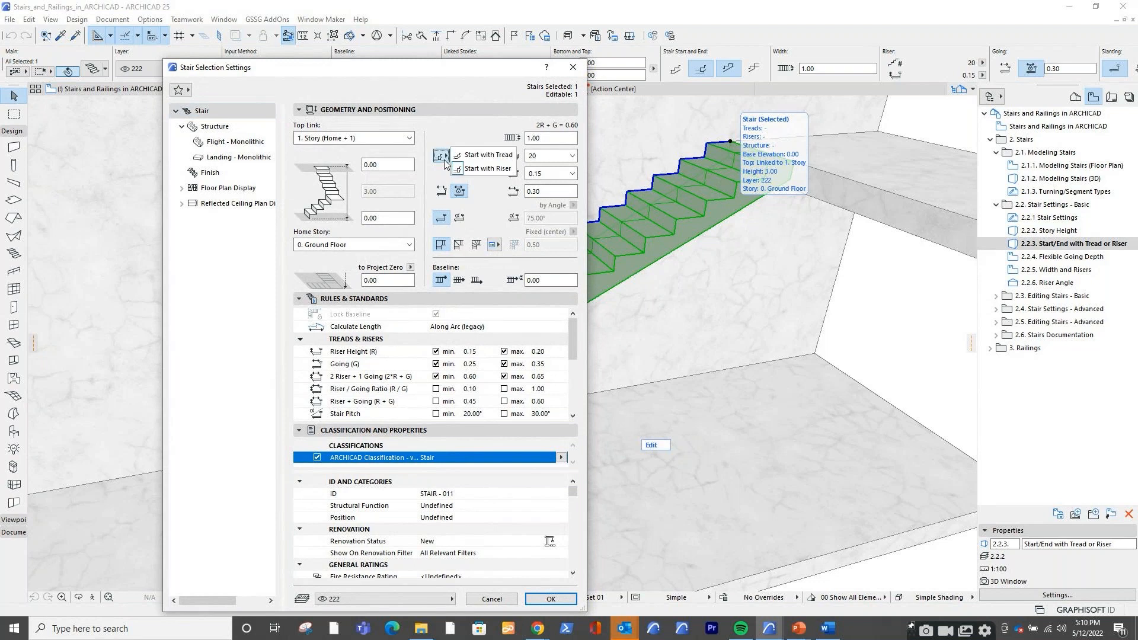
{"action": "left_click", "coordinate": [476, 127]}
{"action": "left_click", "coordinate": [445, 159]}
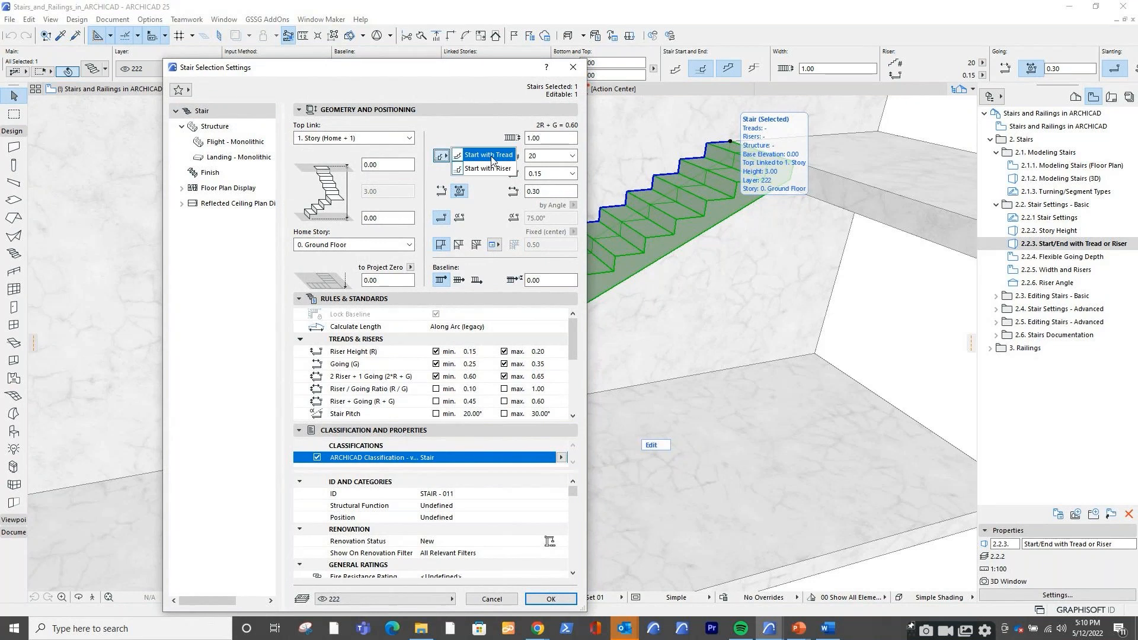
{"action": "left_click", "coordinate": [477, 135]}
{"action": "left_click", "coordinate": [465, 157]}
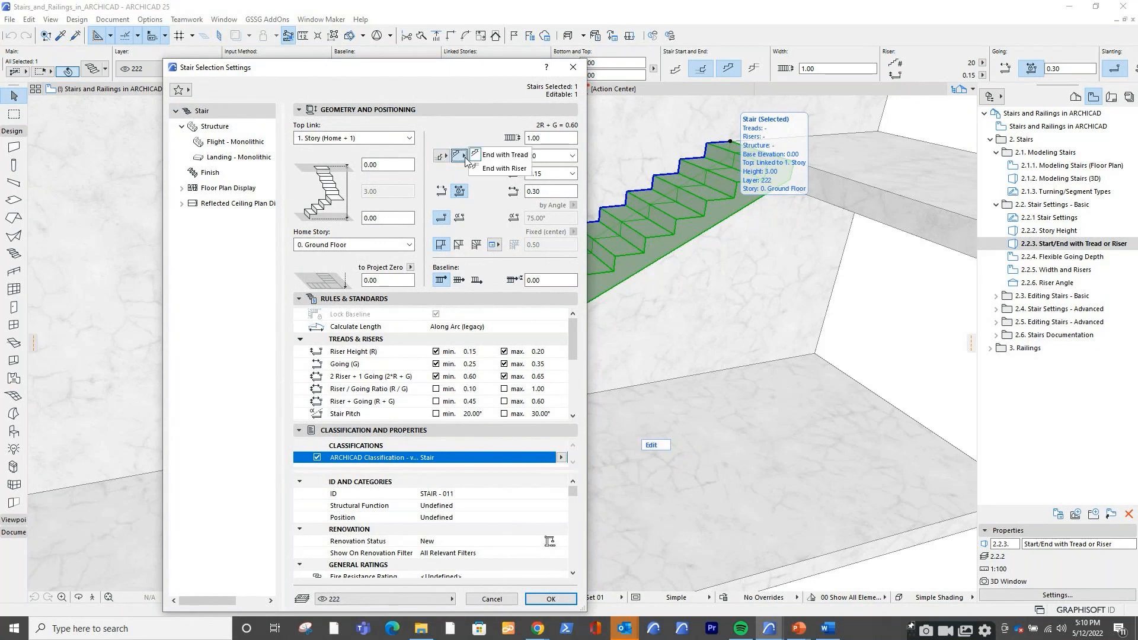
{"action": "left_click", "coordinate": [504, 169]}
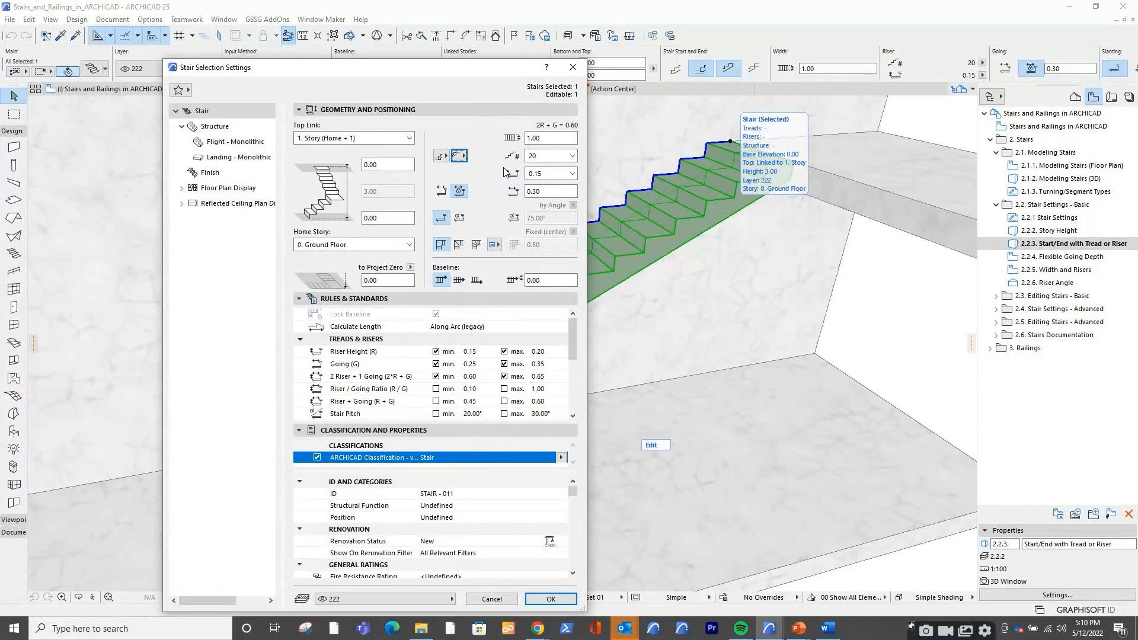
{"action": "left_click", "coordinate": [551, 599]}
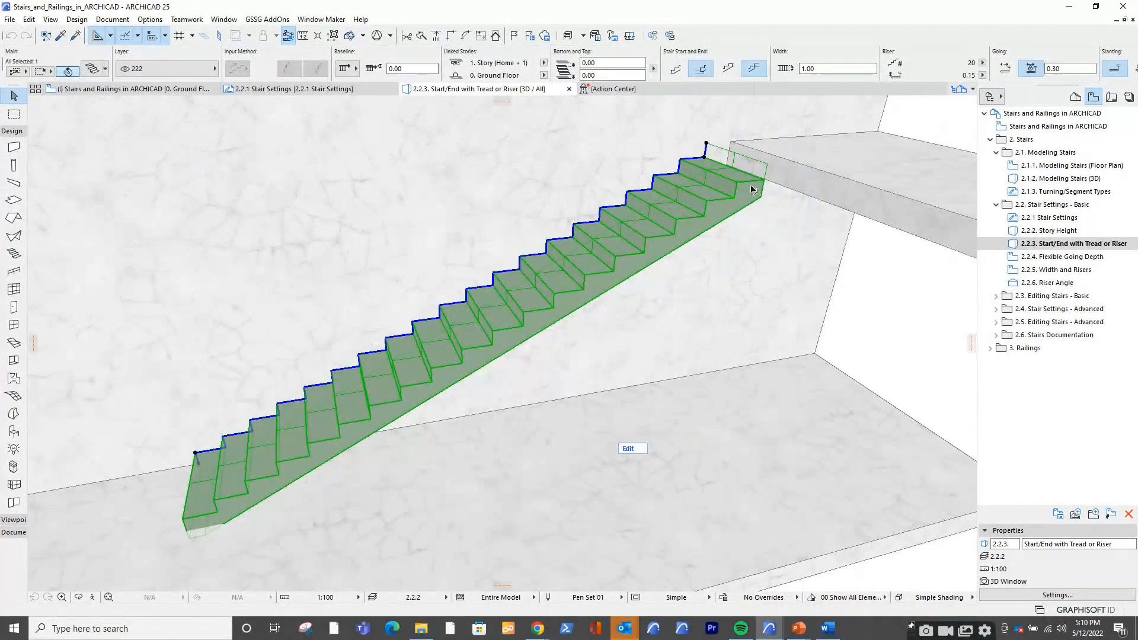
{"action": "left_click", "coordinate": [707, 146]}
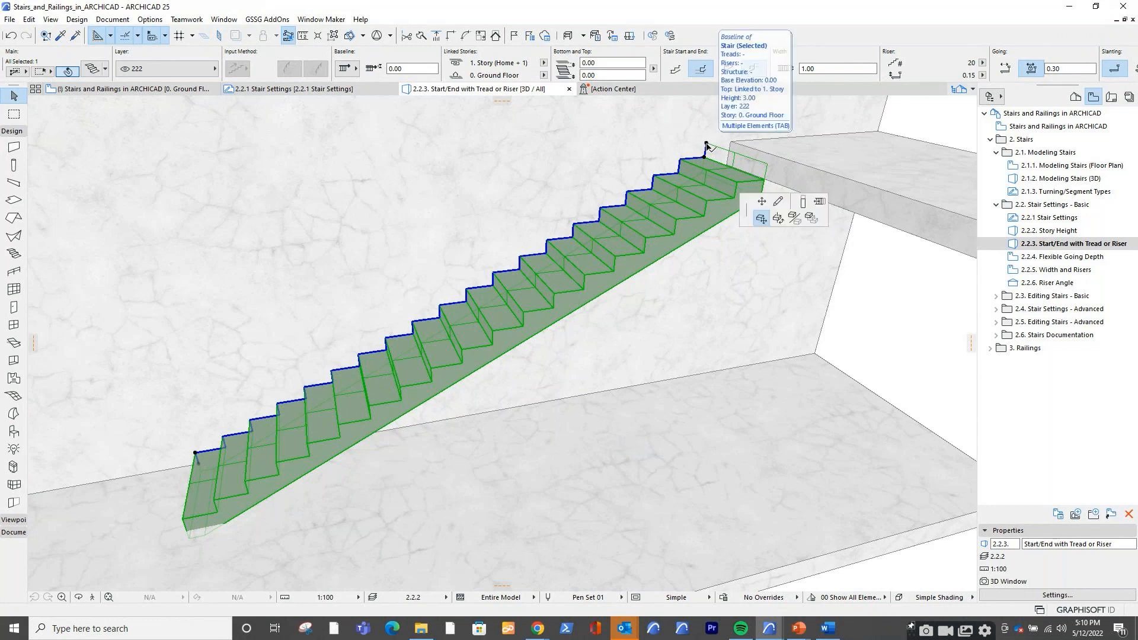
Move the stair 0.30 horizontally from its baseline's upper end so that it meets the edge of the upper slab
{"action": "left_click", "coordinate": [707, 147]}
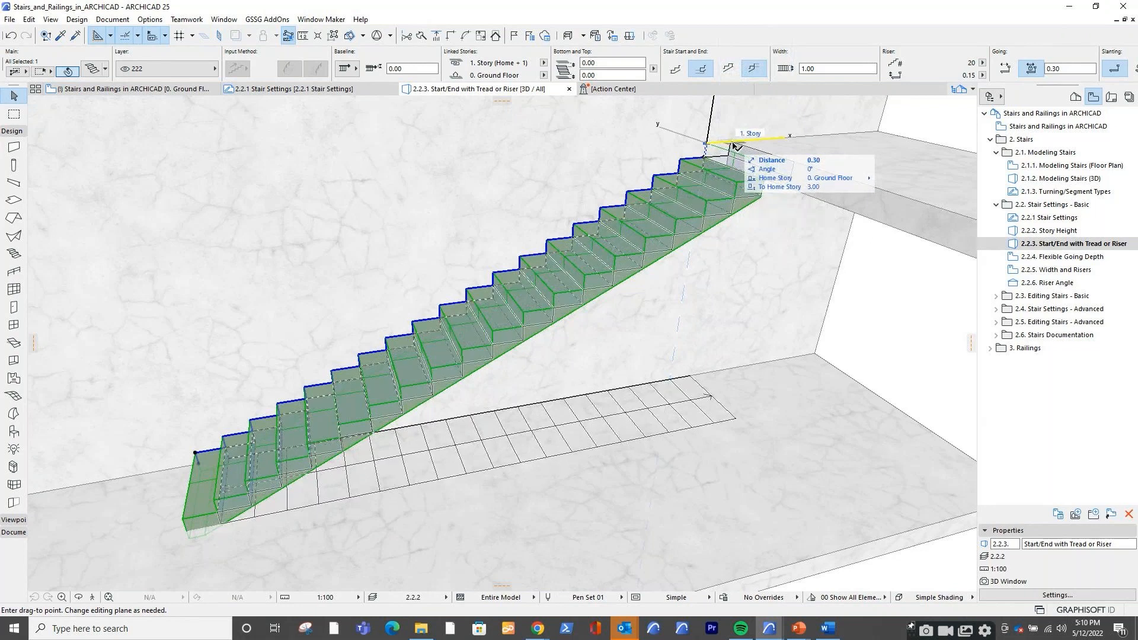
{"action": "left_click", "coordinate": [734, 145]}
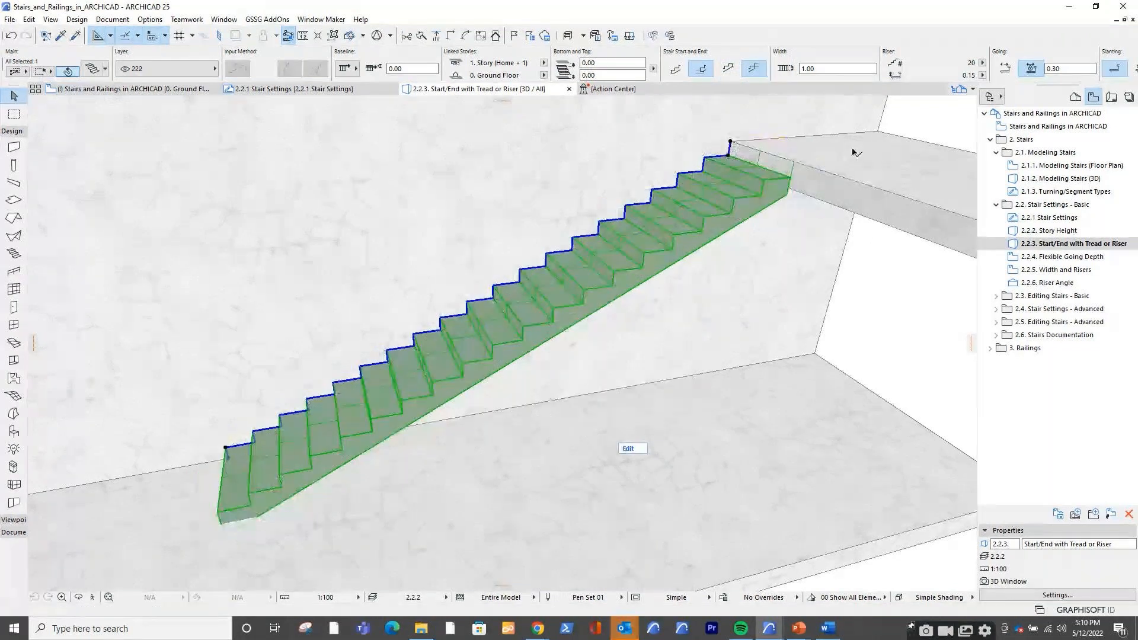
Open the 2.2.4. Flexible Going Depth floor plan and compare the upper stair's flexible and fixed going options, closing its settings without changes
{"action": "double_click", "coordinate": [1062, 257]}
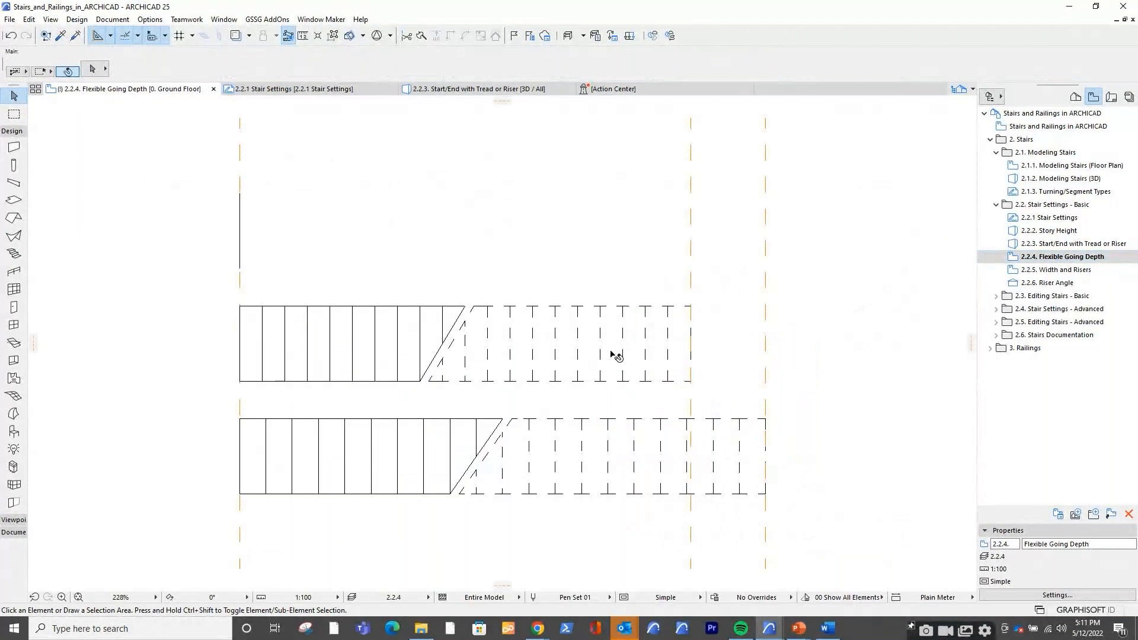
{"action": "left_click", "coordinate": [529, 365]}
{"action": "double_click", "coordinate": [530, 365]}
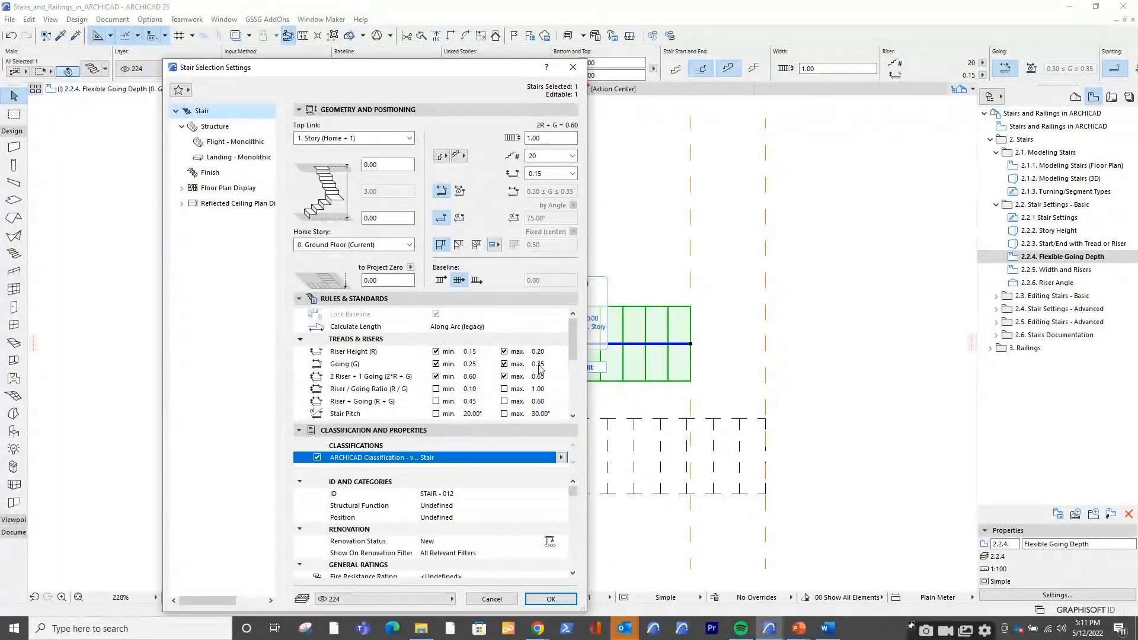
{"action": "left_click", "coordinate": [461, 195]}
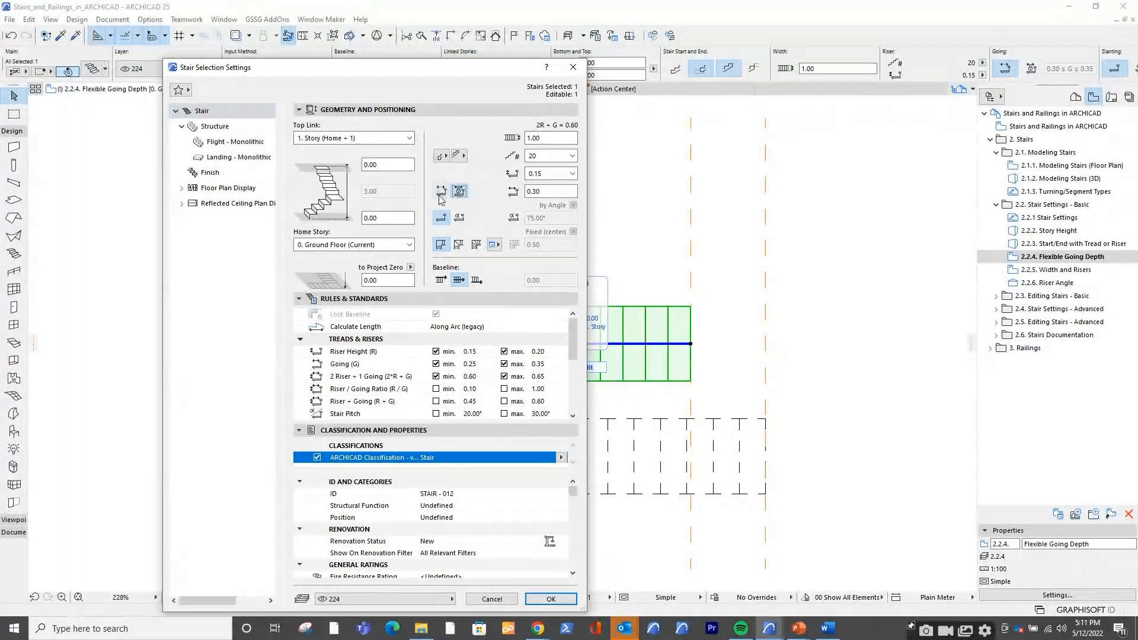
{"action": "left_click", "coordinate": [573, 67]}
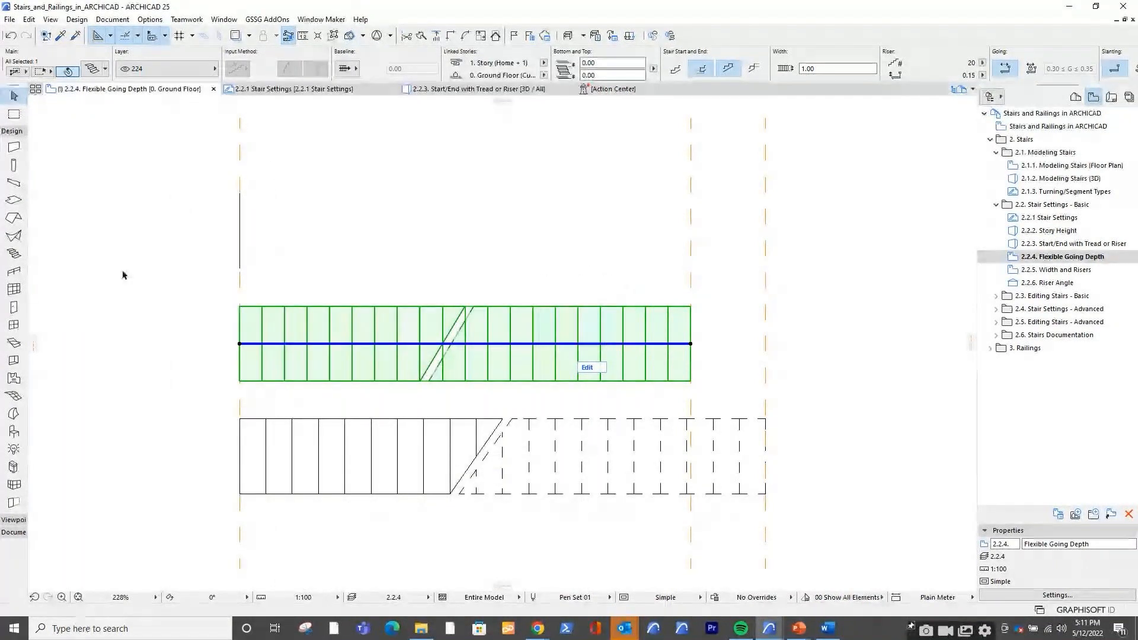
Try applying the Concrete Stair - without Finish favorite to the selected stair, and undo the change
{"action": "left_click", "coordinate": [14, 253]}
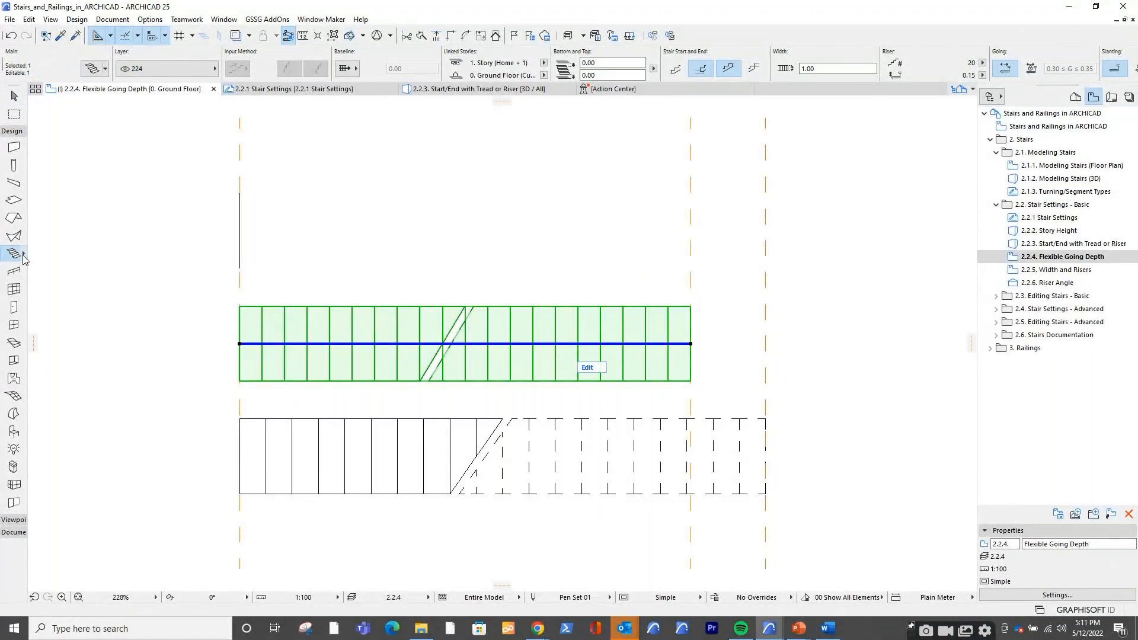
{"action": "left_click", "coordinate": [23, 256]}
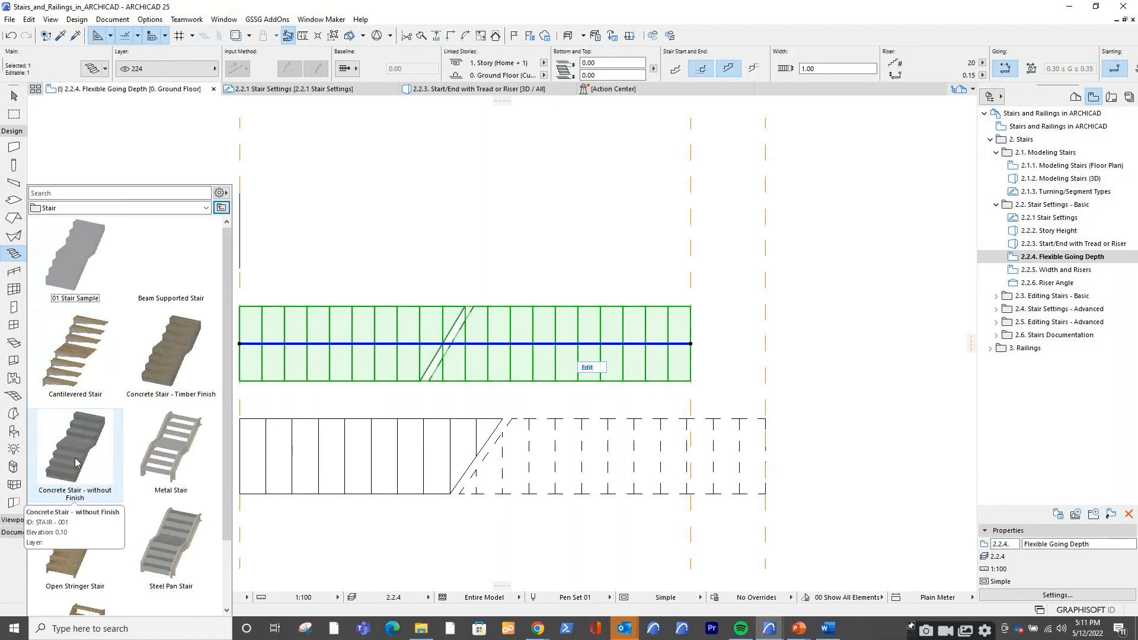
{"action": "left_click", "coordinate": [79, 469]}
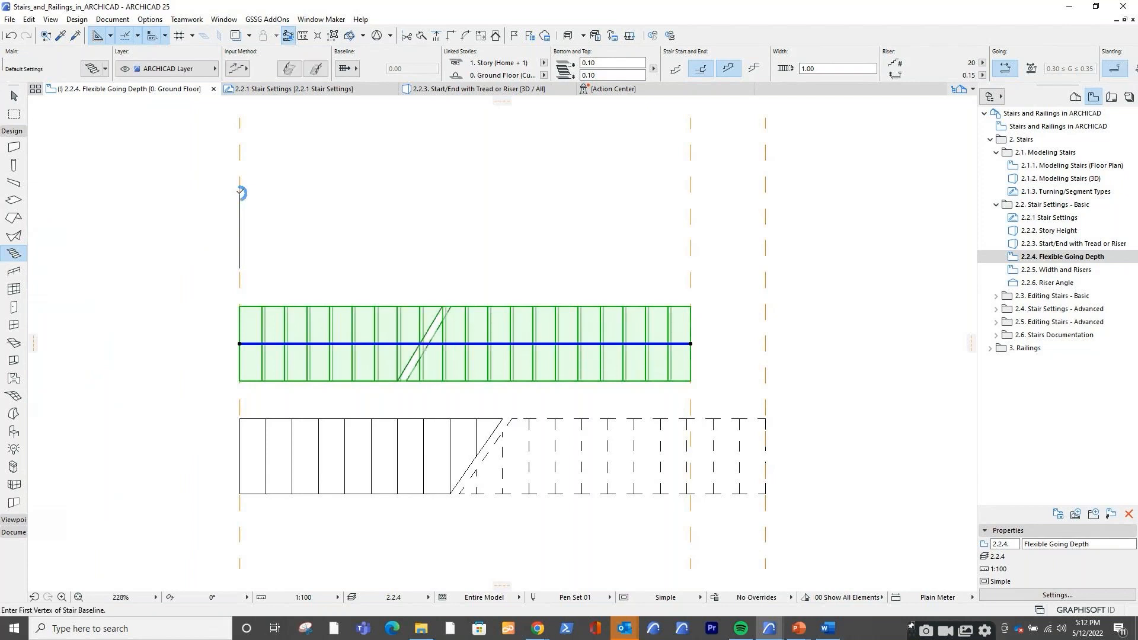
{"action": "key", "text": "ctrl+z"}
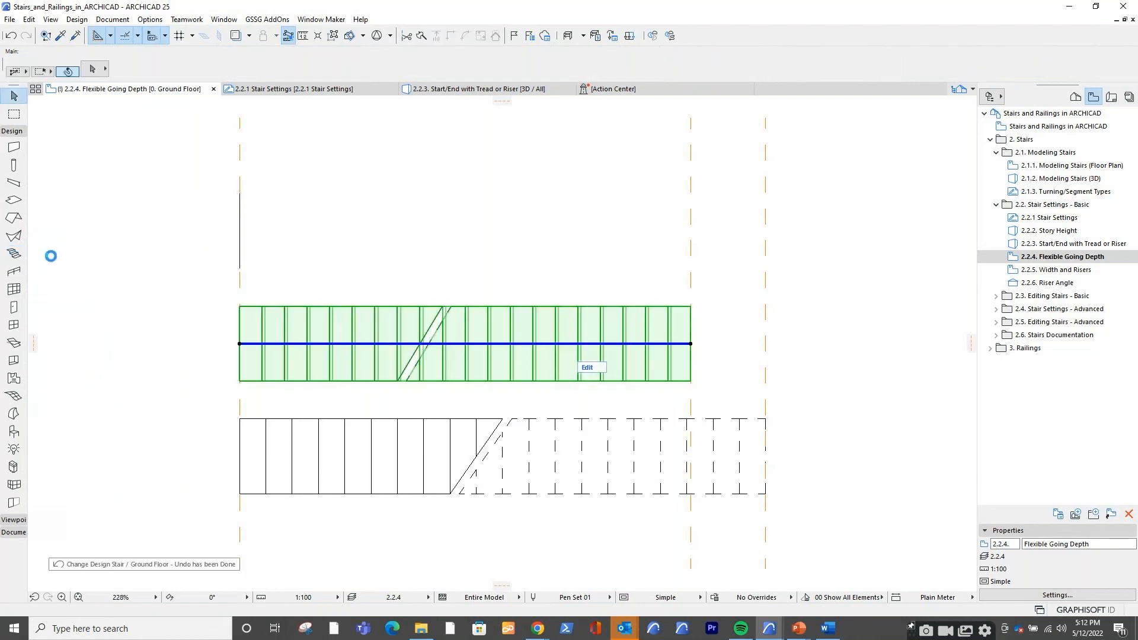
Apply the Concrete Stair - without Finish favorite to the selected stair and clear the selection
{"action": "left_click", "coordinate": [14, 253]}
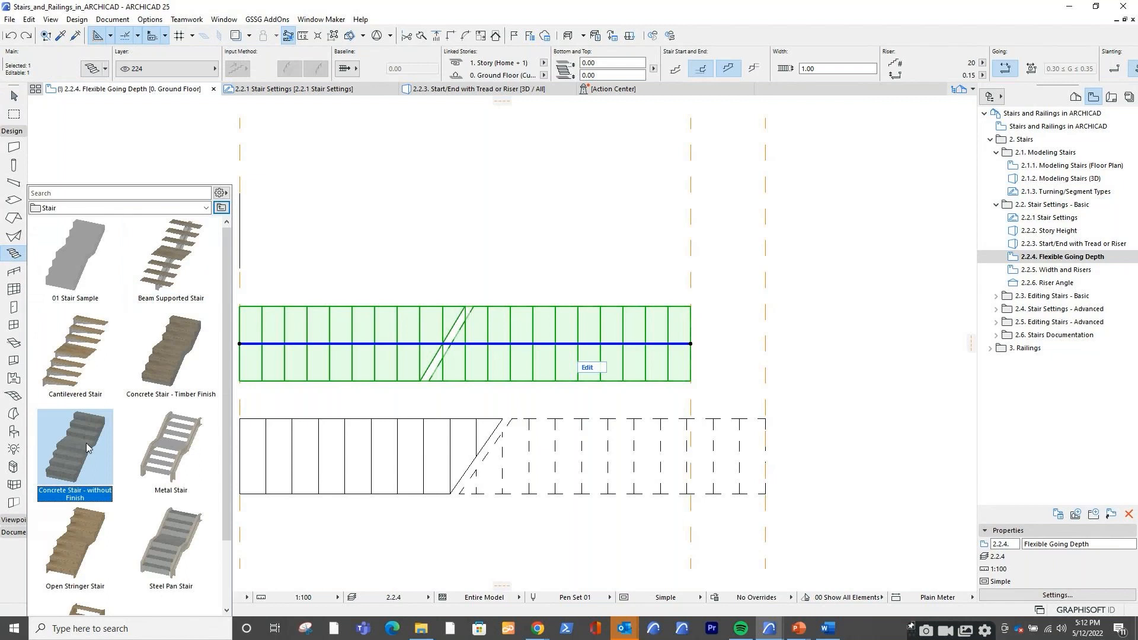
{"action": "key", "text": "Escape"}
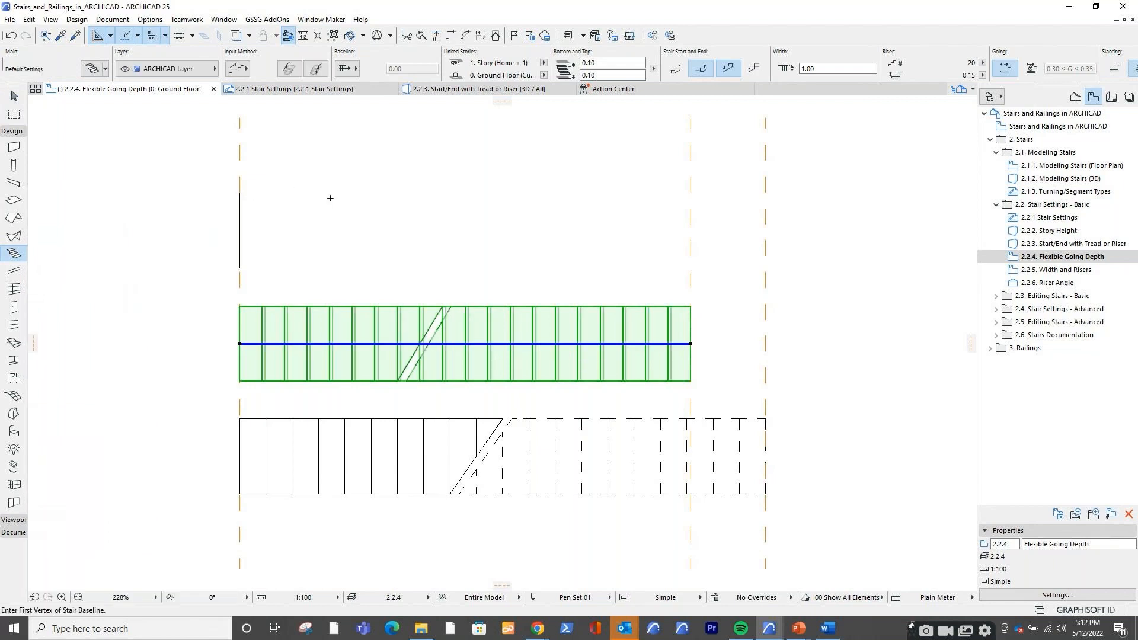
{"action": "key", "text": "Escape"}
Draw a straight stair about 3.75 long with 15 risers and 0.25 going from the upper end of the short vertical line
{"action": "left_click", "coordinate": [13, 258]}
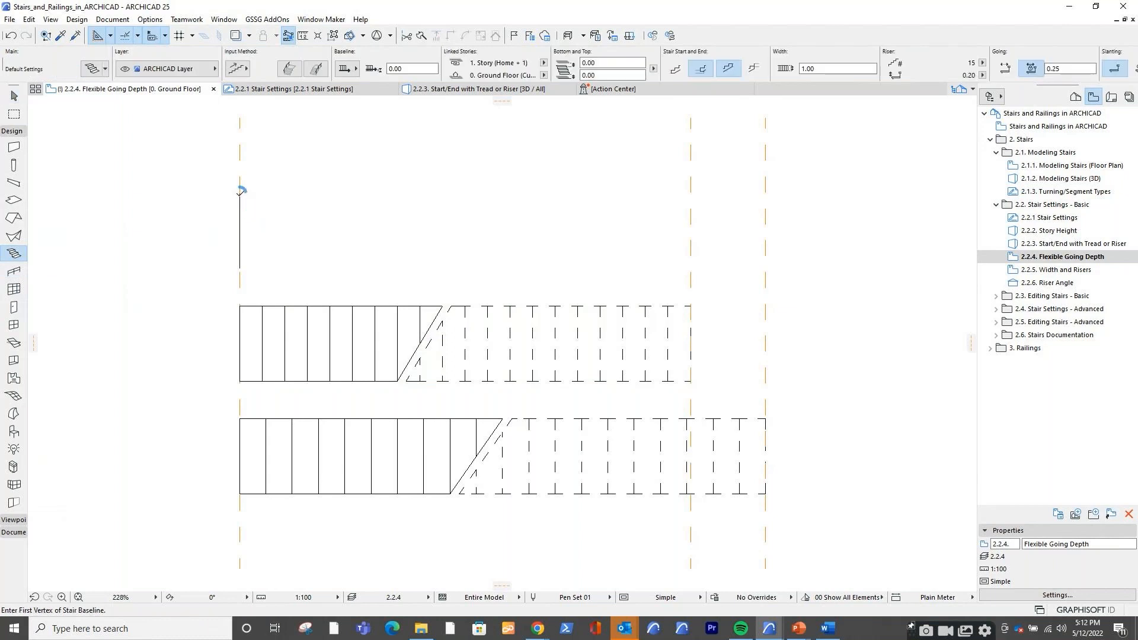
{"action": "left_click", "coordinate": [239, 193]}
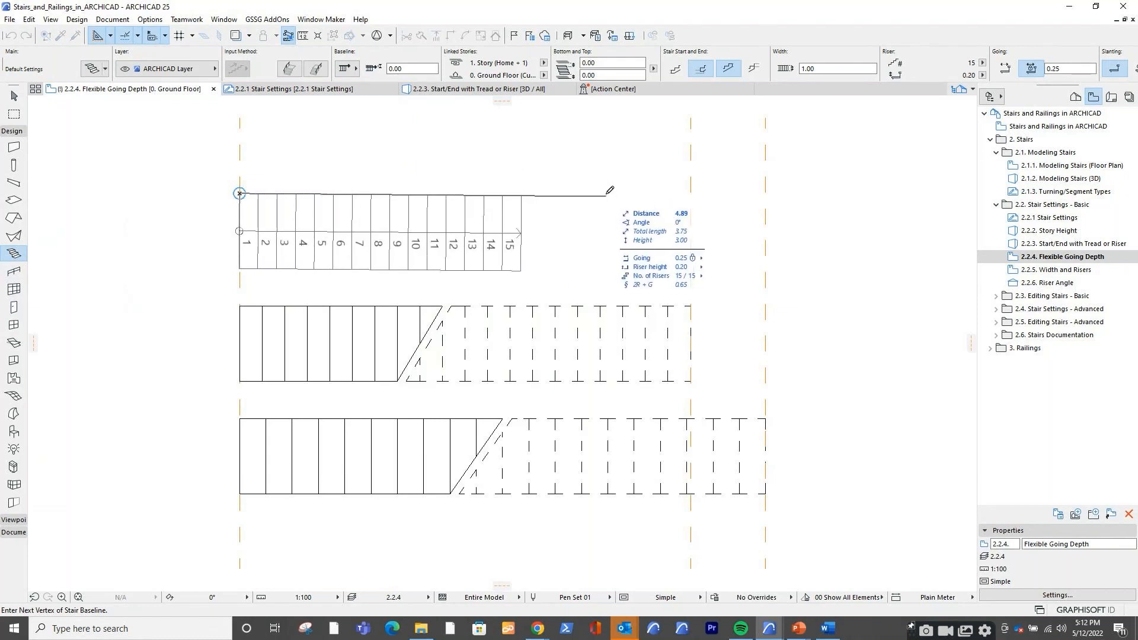
{"action": "double_click", "coordinate": [609, 185]}
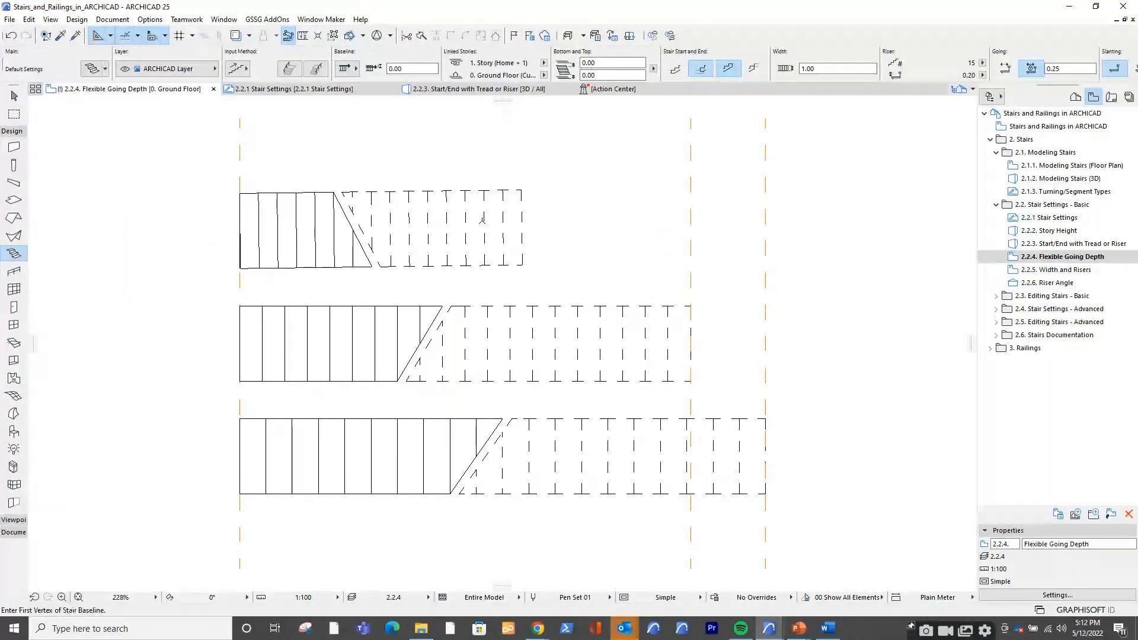
{"action": "key", "text": "Escape"}
Switch the new stair from fixed to flexible going, and reposition its baseline's end node so the stair runs horizontally
{"action": "left_click", "coordinate": [487, 231]}
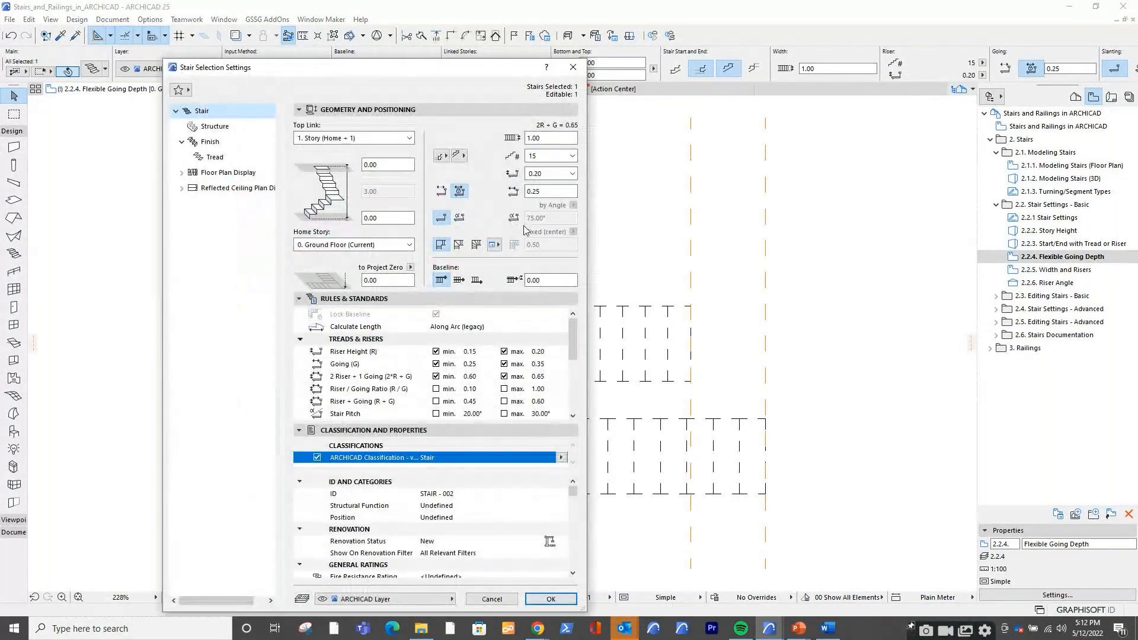
{"action": "left_click", "coordinate": [441, 191]}
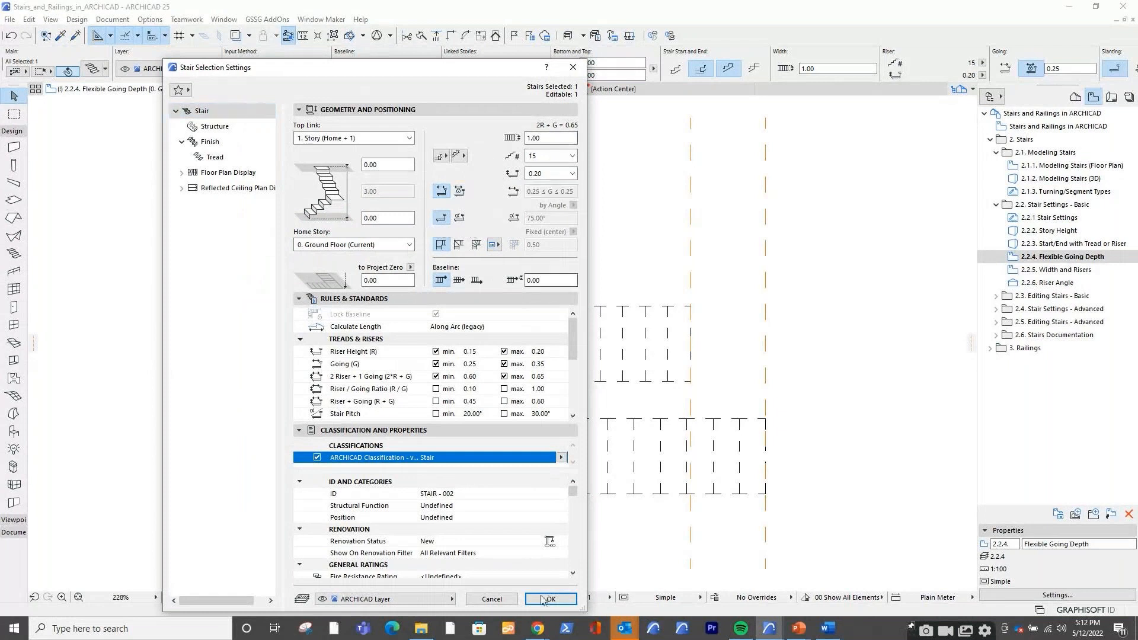
{"action": "left_click", "coordinate": [544, 600]}
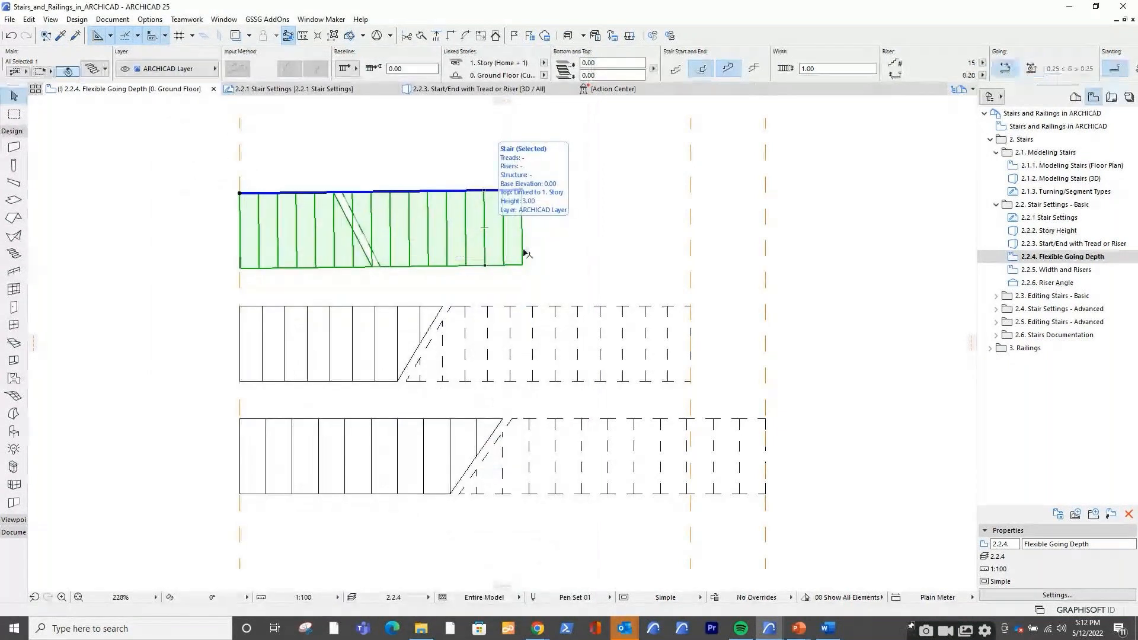
{"action": "left_click", "coordinate": [522, 191]}
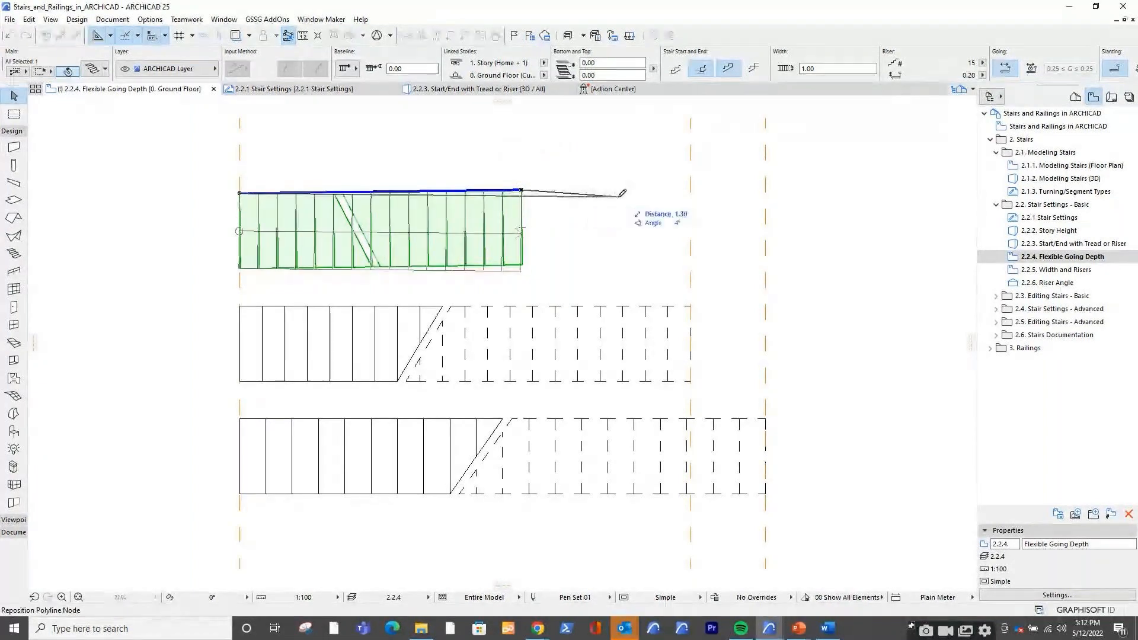
{"action": "left_click", "coordinate": [549, 193]}
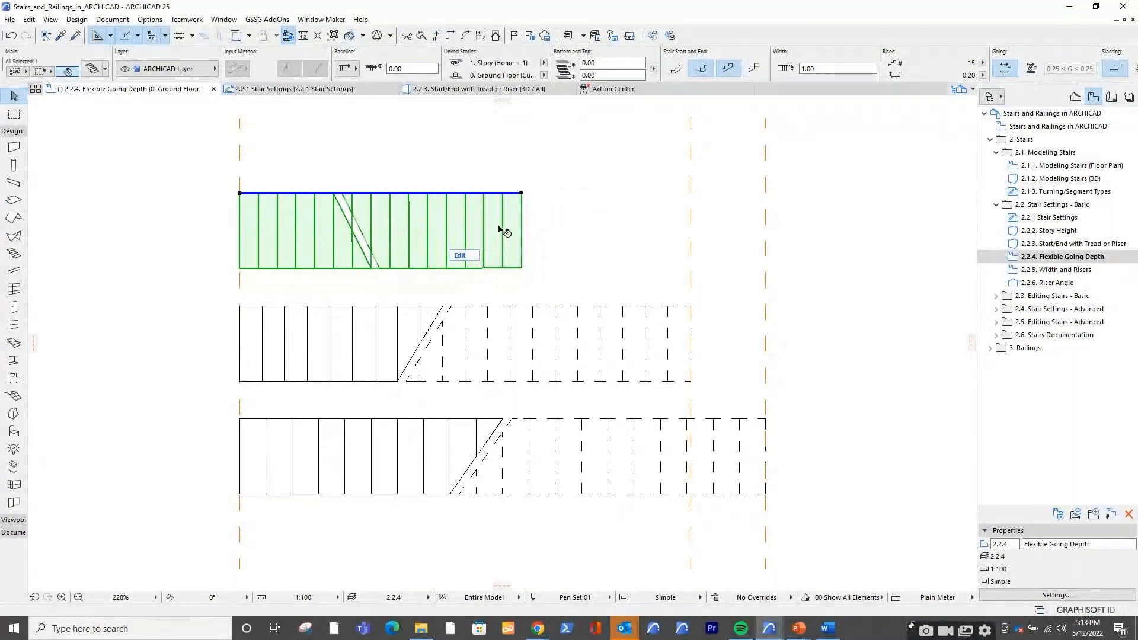
Review the Going (G) minimum and maximum rule in the new stair's selection settings, and close them without changes
{"action": "key", "text": "ctrl+t"}
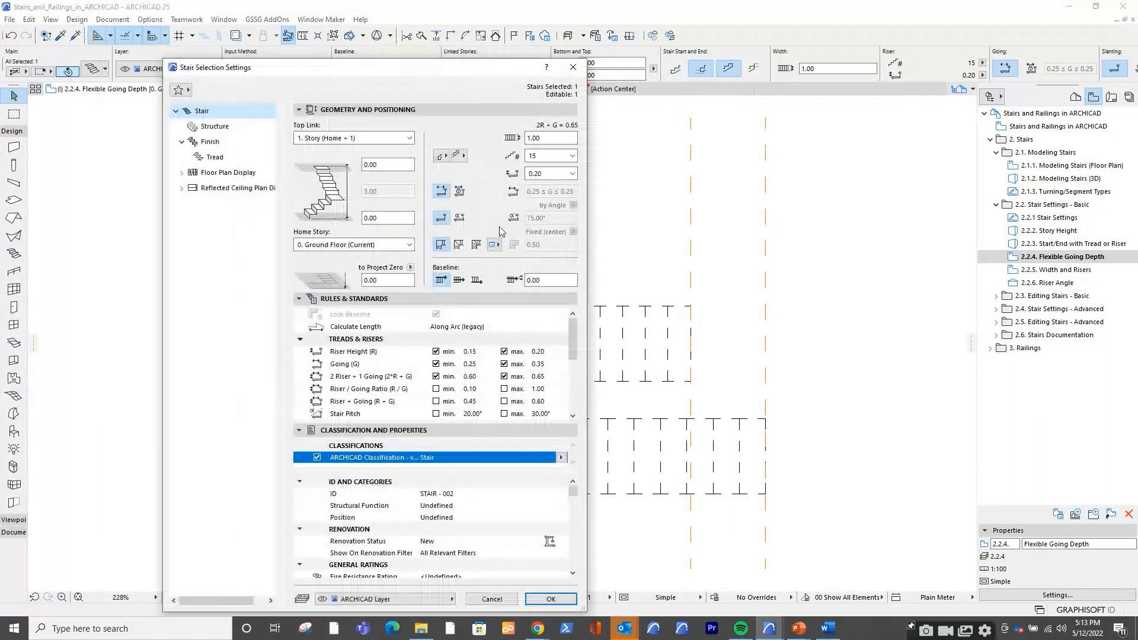
{"action": "left_click", "coordinate": [533, 364]}
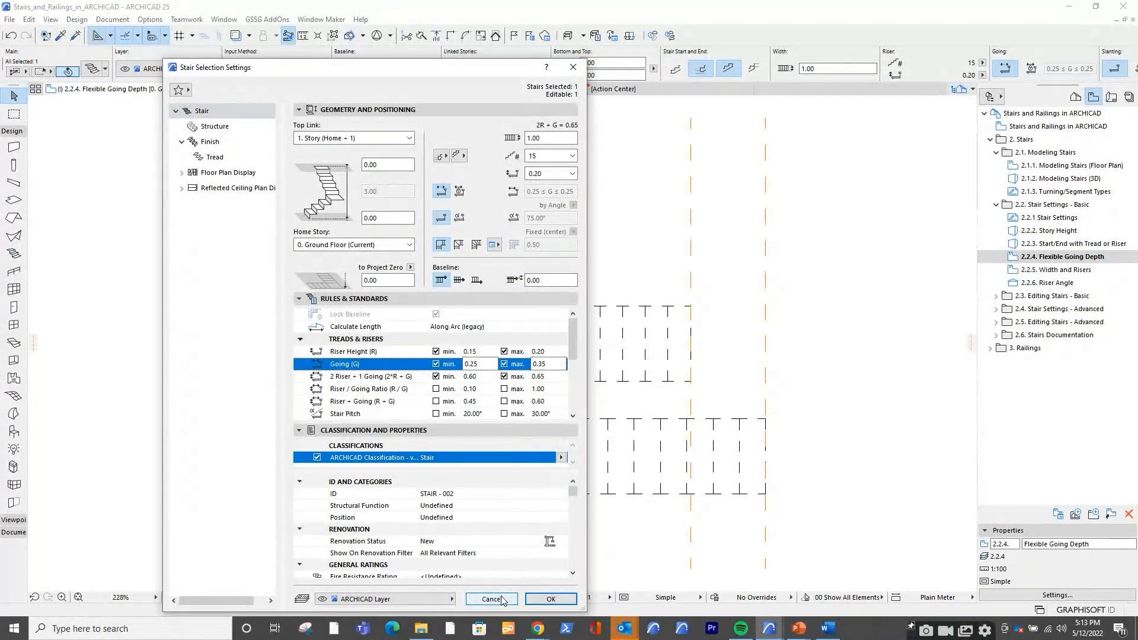
{"action": "key", "text": "Return"}
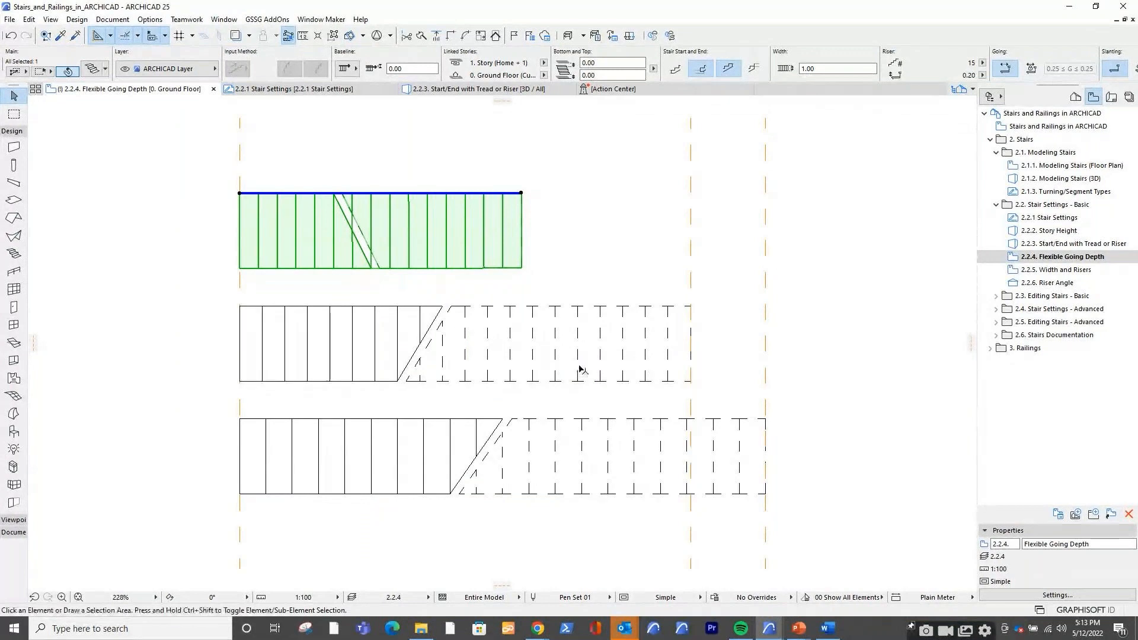
{"action": "left_click", "coordinate": [581, 370]}
{"action": "left_click", "coordinate": [580, 368]}
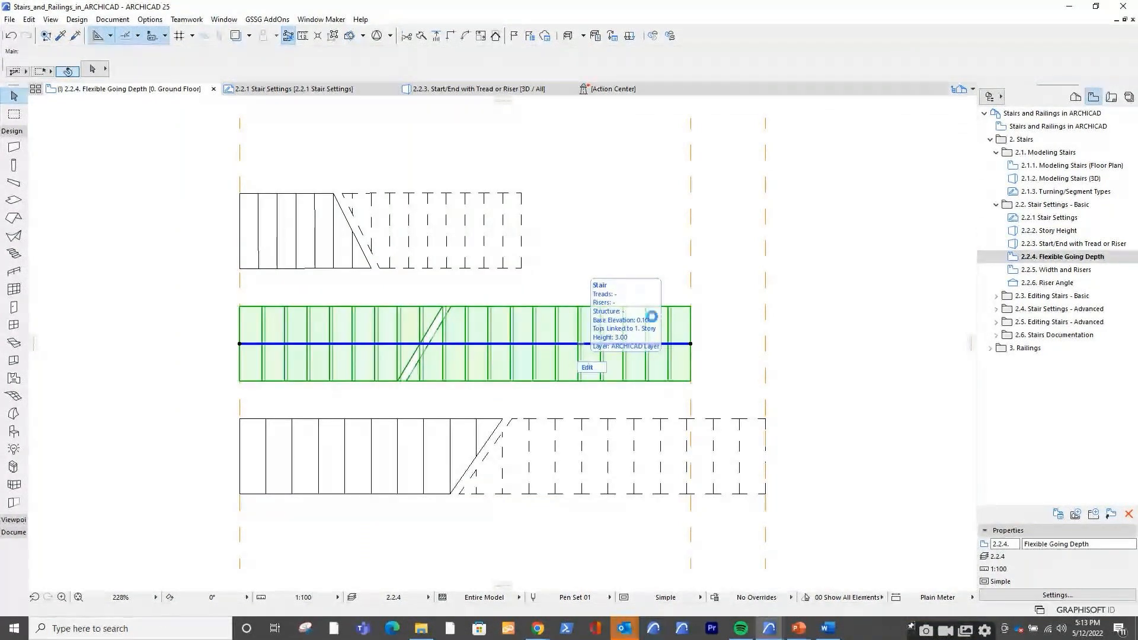
{"action": "double_click", "coordinate": [691, 347]}
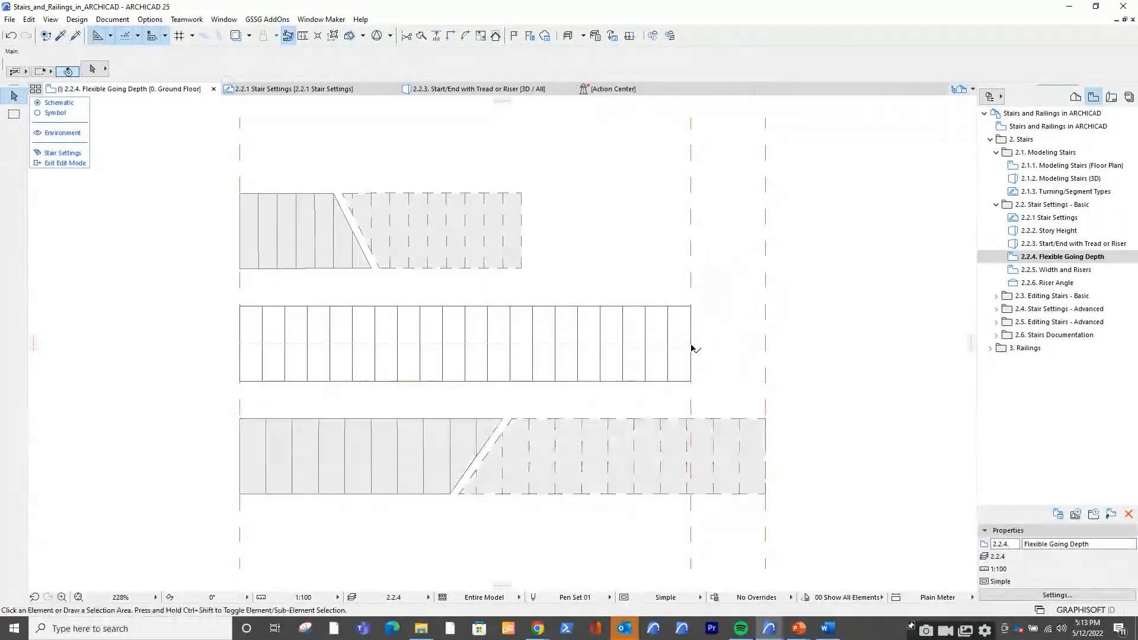
{"action": "left_click", "coordinate": [691, 348]}
{"action": "key", "text": "Escape"}
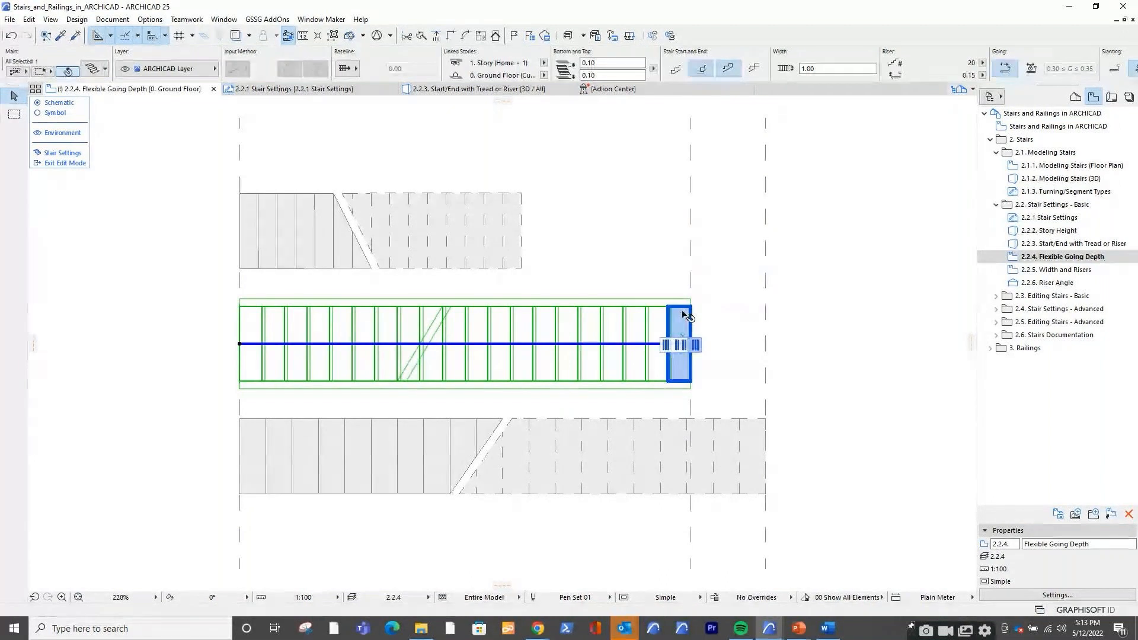
{"action": "left_click", "coordinate": [77, 165]}
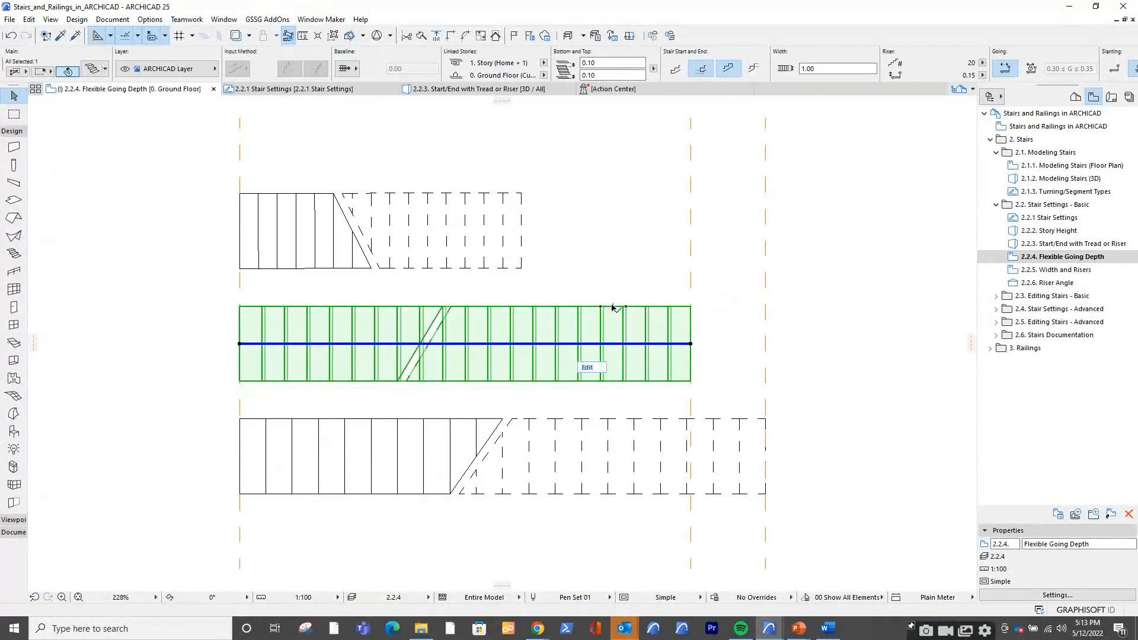
Try to stretch the middle stair from the far end of its baseline and from the upper corner of its boundary
{"action": "left_click", "coordinate": [655, 303]}
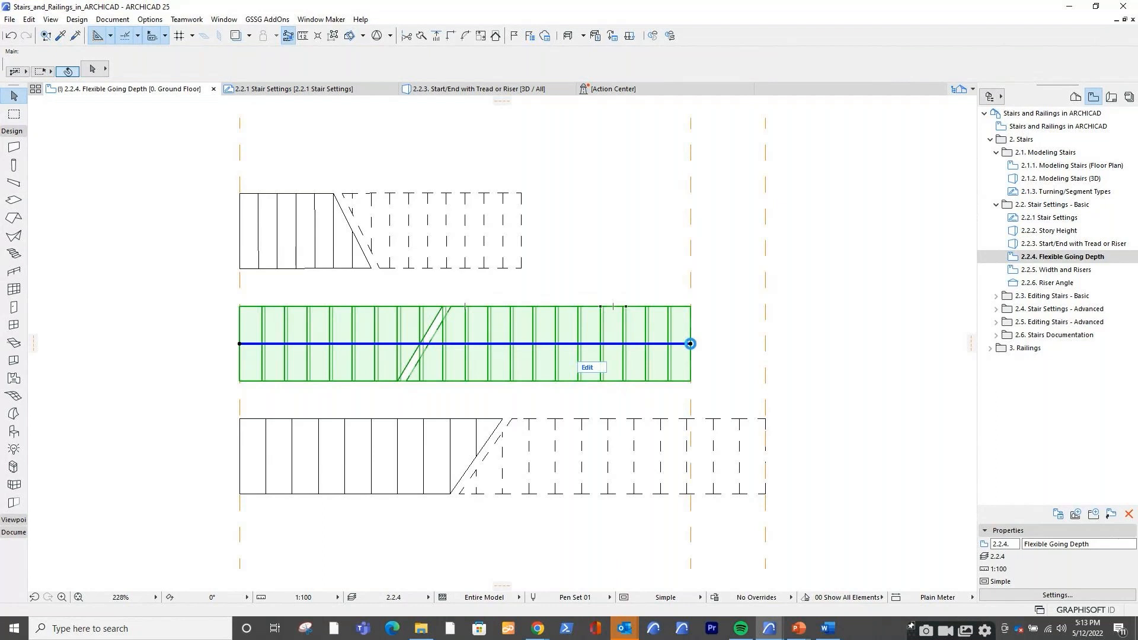
{"action": "left_click", "coordinate": [691, 344]}
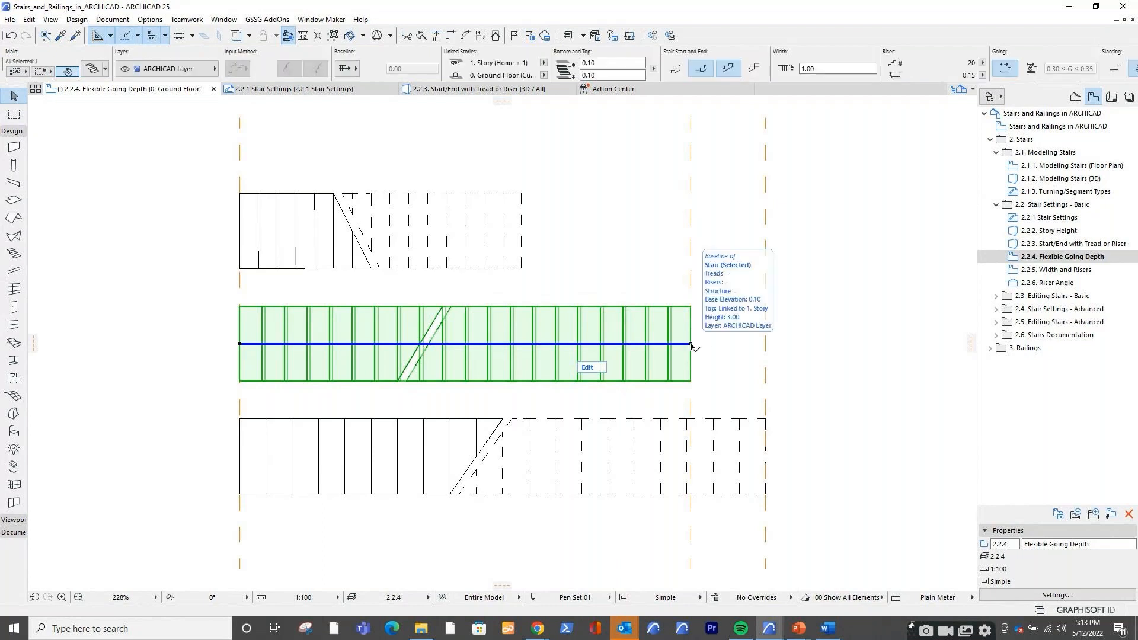
{"action": "key", "text": "Escape"}
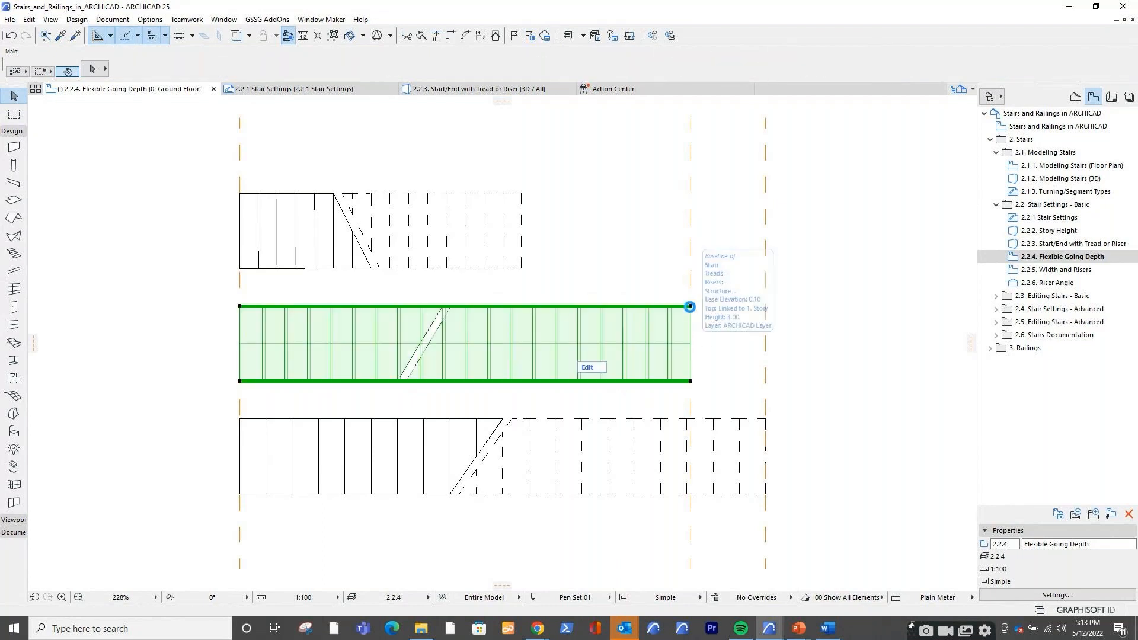
{"action": "left_click", "coordinate": [689, 306]}
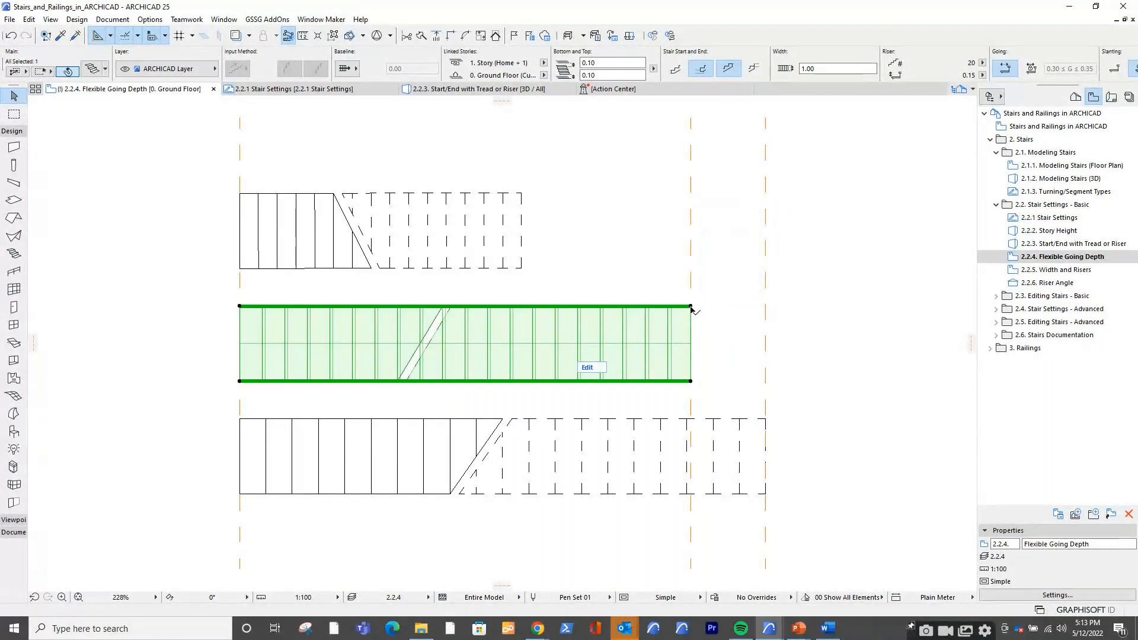
{"action": "left_click", "coordinate": [692, 307]}
{"action": "left_click", "coordinate": [619, 307]}
Check the fixed going option in the middle stair's selection settings, and close them without changes
{"action": "key", "text": "ctrl+t"}
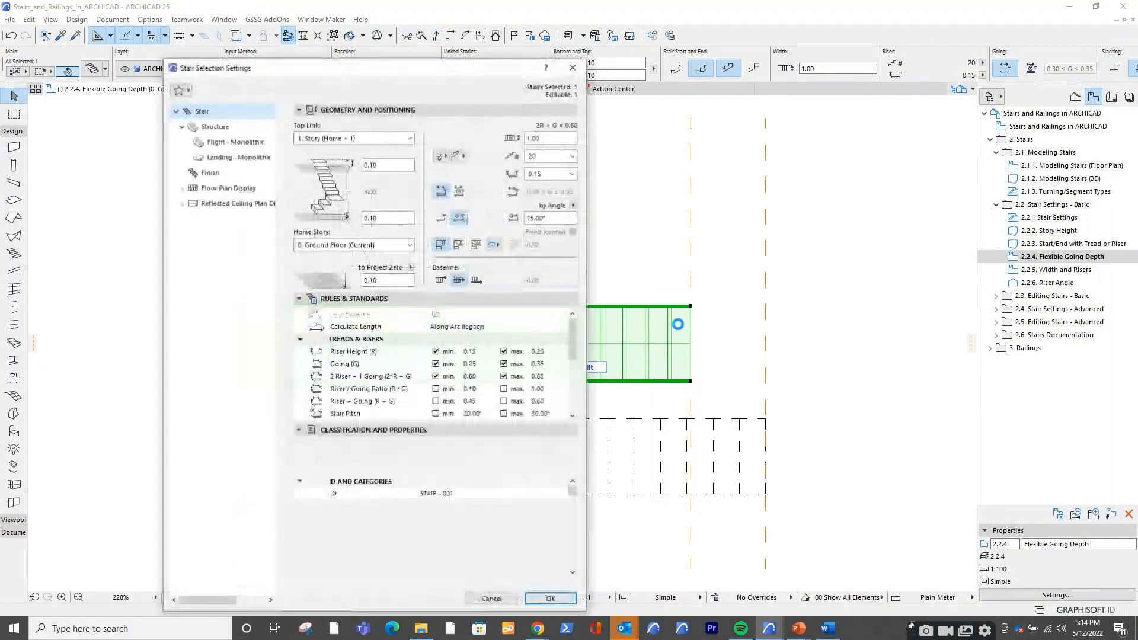
{"action": "left_click", "coordinate": [459, 192]}
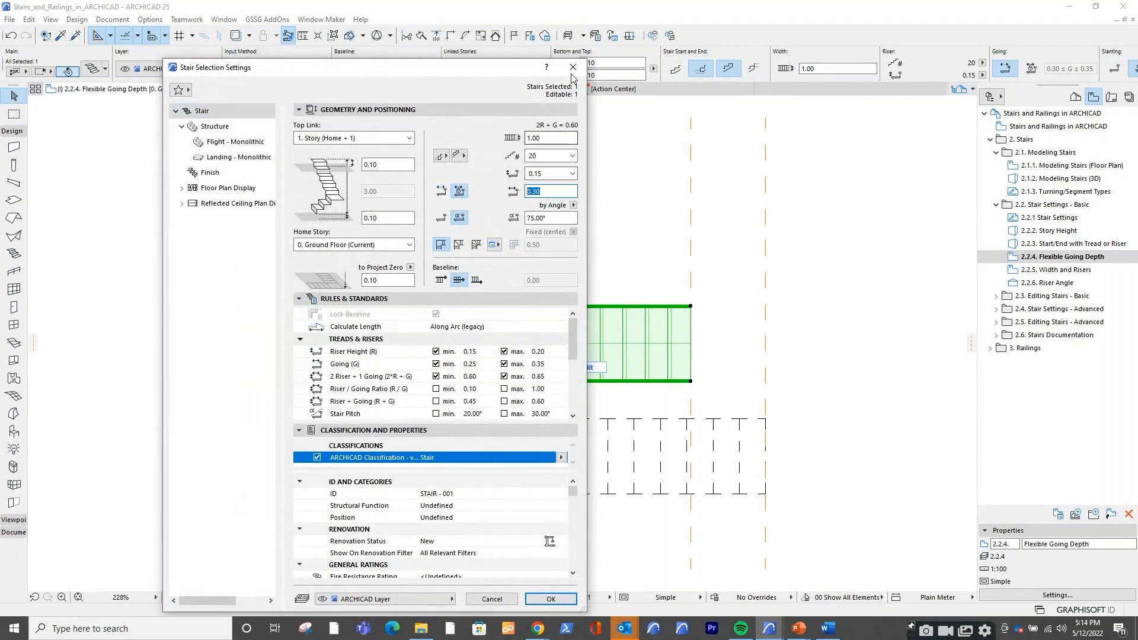
{"action": "key", "text": "Return"}
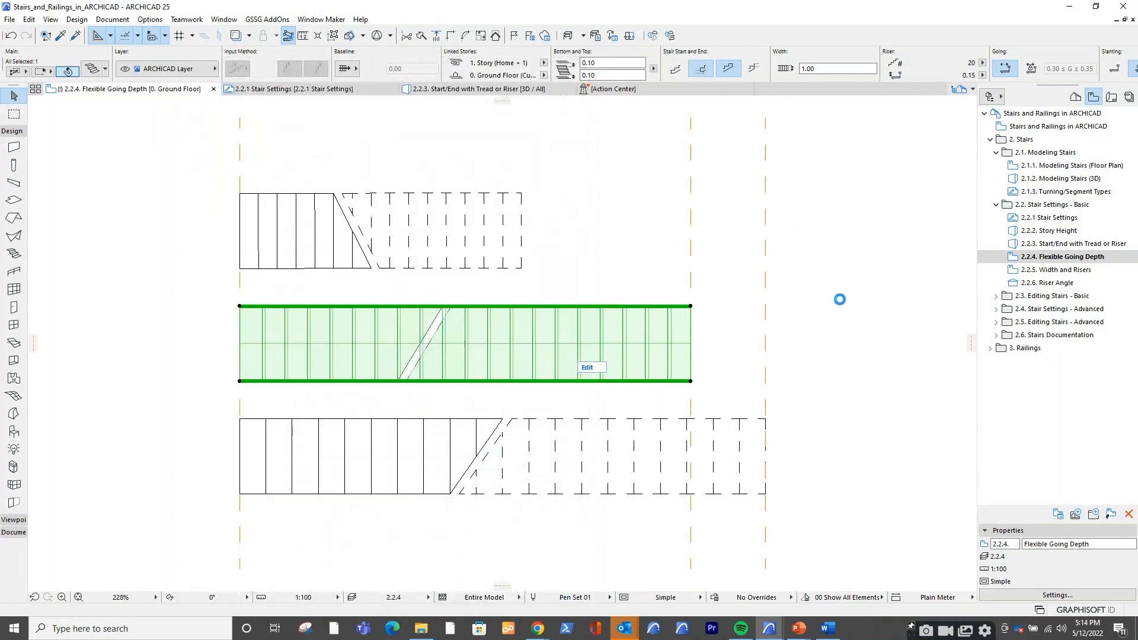
Open the 2.2.5. Width and Risers floor plan view
{"action": "left_click", "coordinate": [1091, 276]}
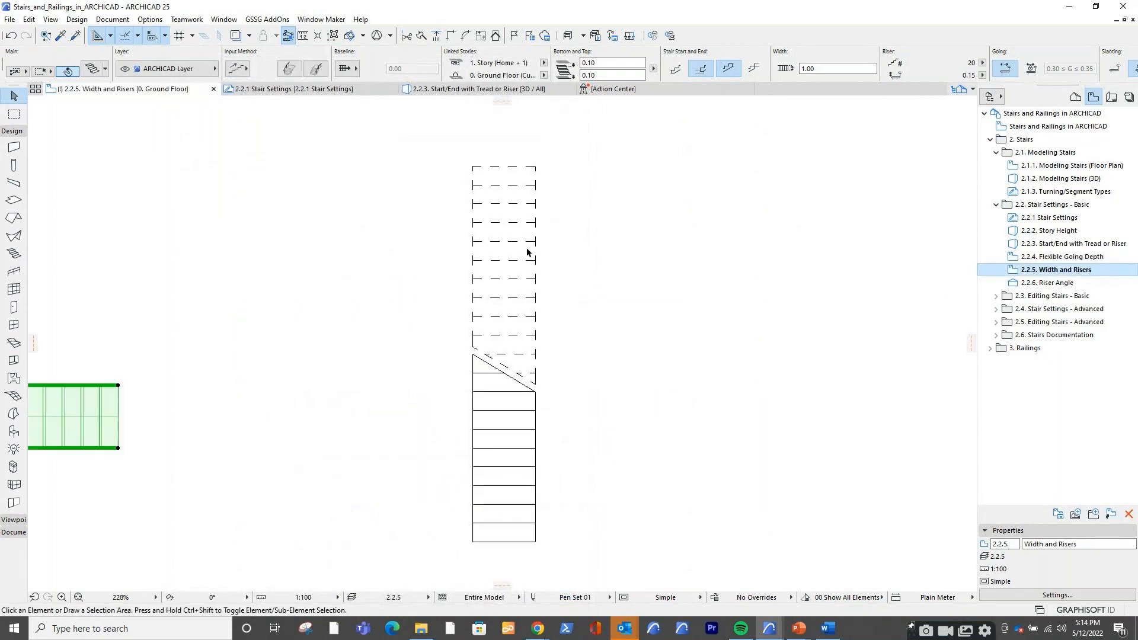
Set the total width of the vertical straight stair to 1.50
{"action": "left_click", "coordinate": [522, 244]}
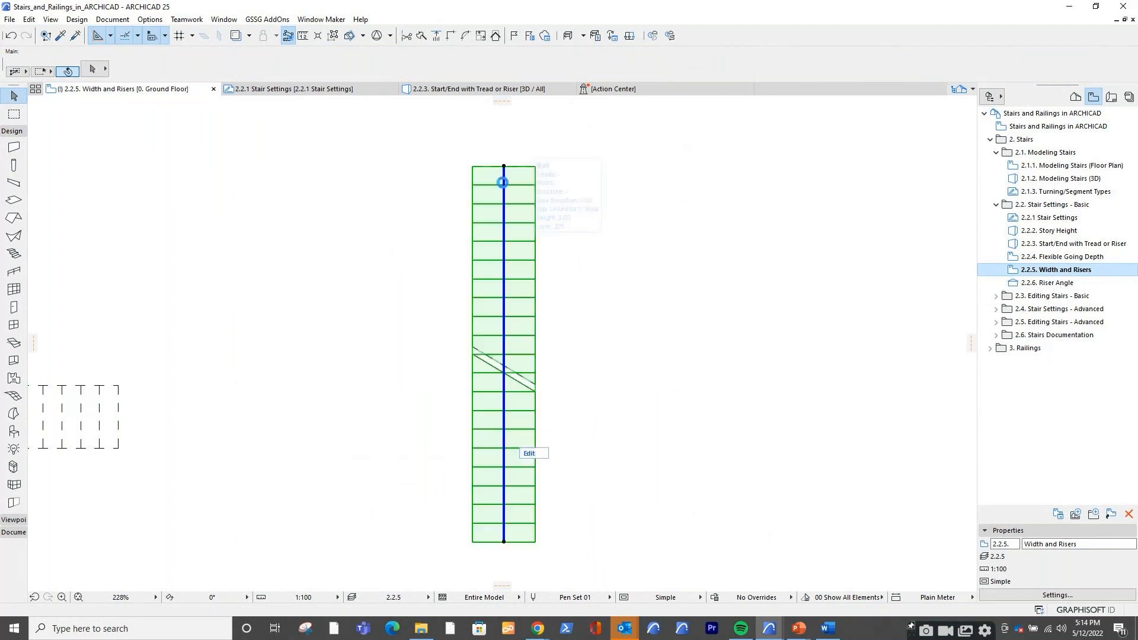
{"action": "left_click", "coordinate": [503, 182]}
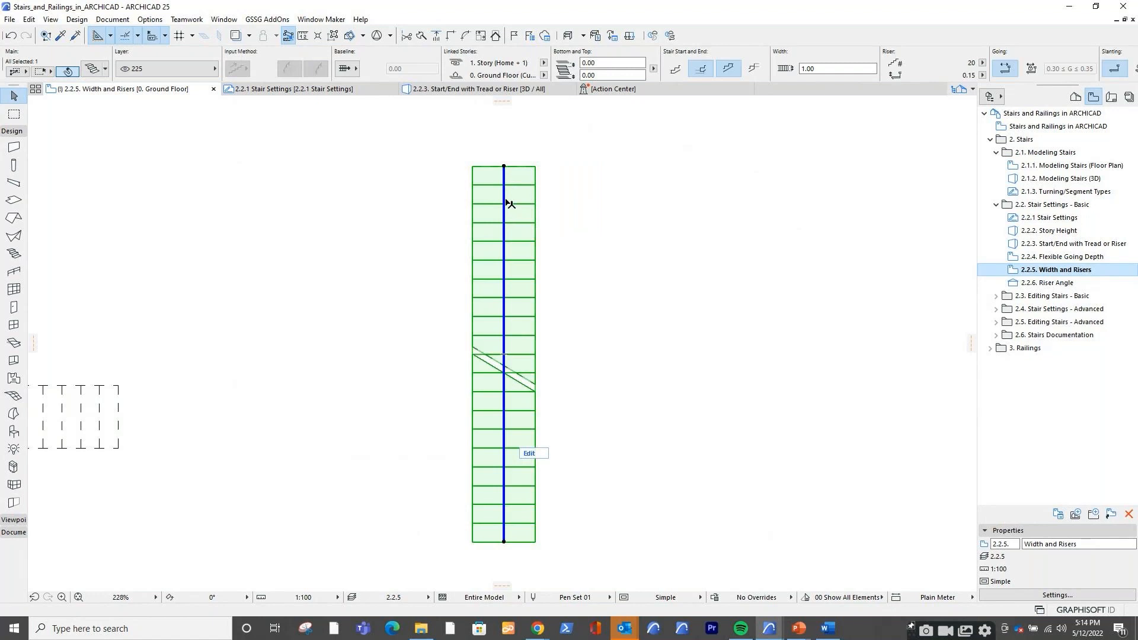
{"action": "scroll", "coordinate": [508, 220], "scroll_direction": "down", "scroll_amount": 1}
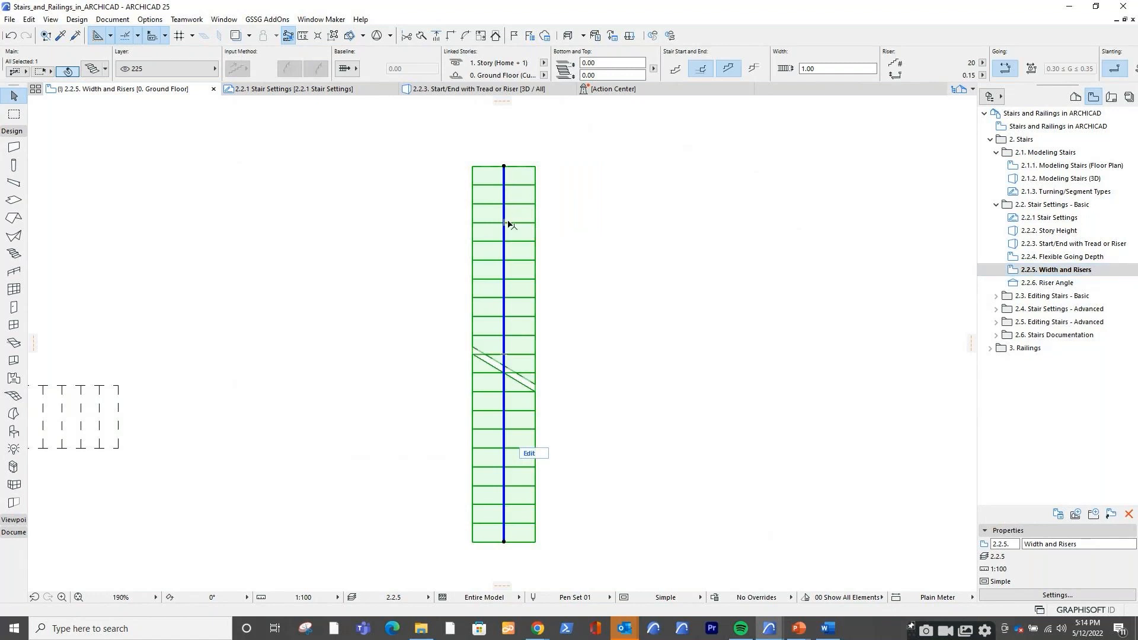
{"action": "left_click", "coordinate": [821, 68]}
{"action": "double_click", "coordinate": [817, 67]}
{"action": "type", "text": "1."}
{"action": "type", "text": "5"}
{"action": "left_click", "coordinate": [649, 187]}
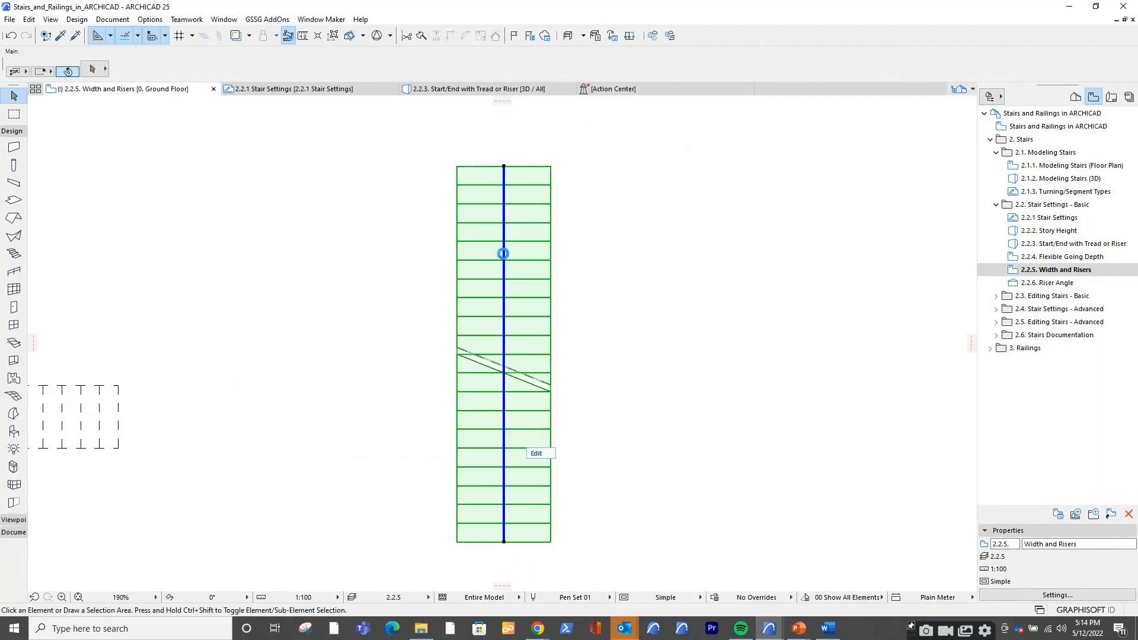
Put the vertical stair's baseline on its left side, set the total width to 1.00, and deselect the stair
{"action": "left_click", "coordinate": [503, 253]}
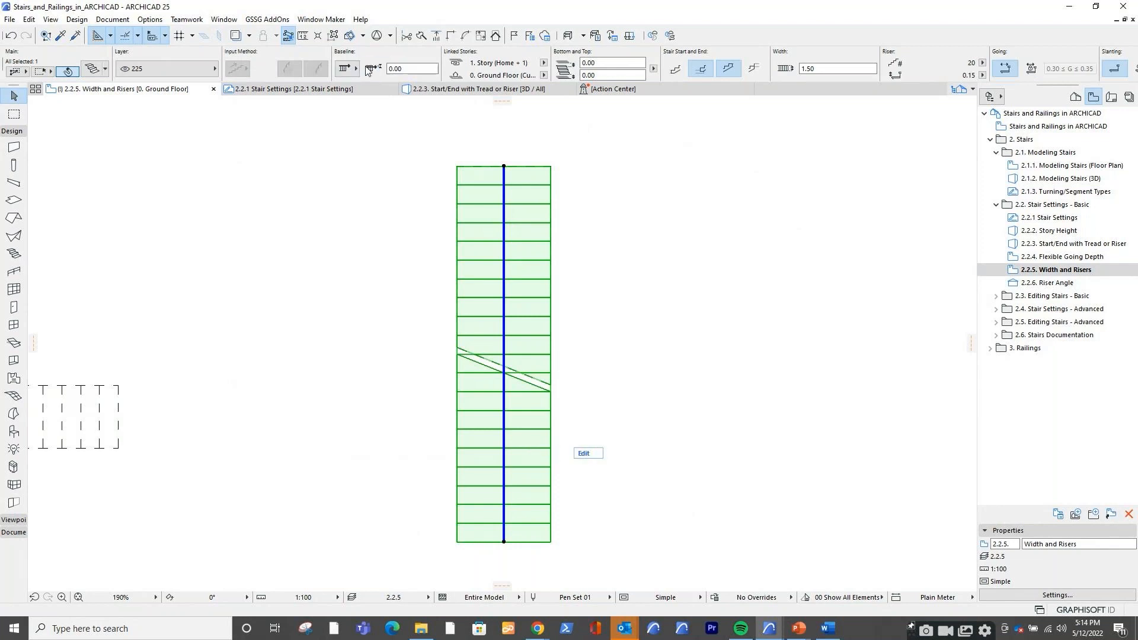
{"action": "left_click", "coordinate": [367, 70]}
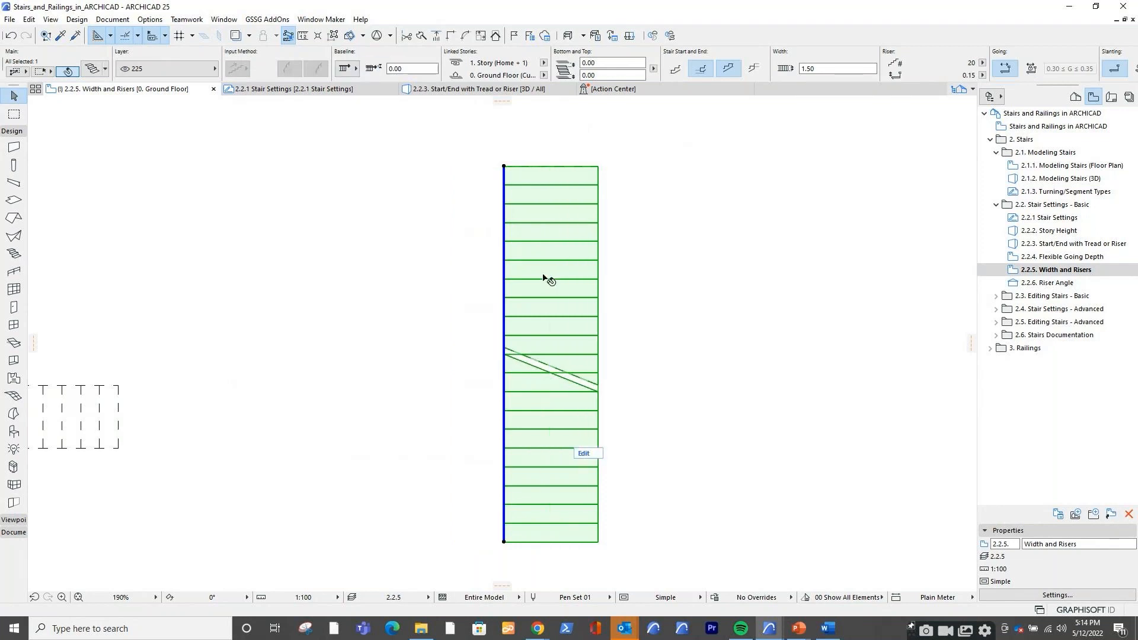
{"action": "double_click", "coordinate": [814, 70]}
{"action": "type", "text": "1"}
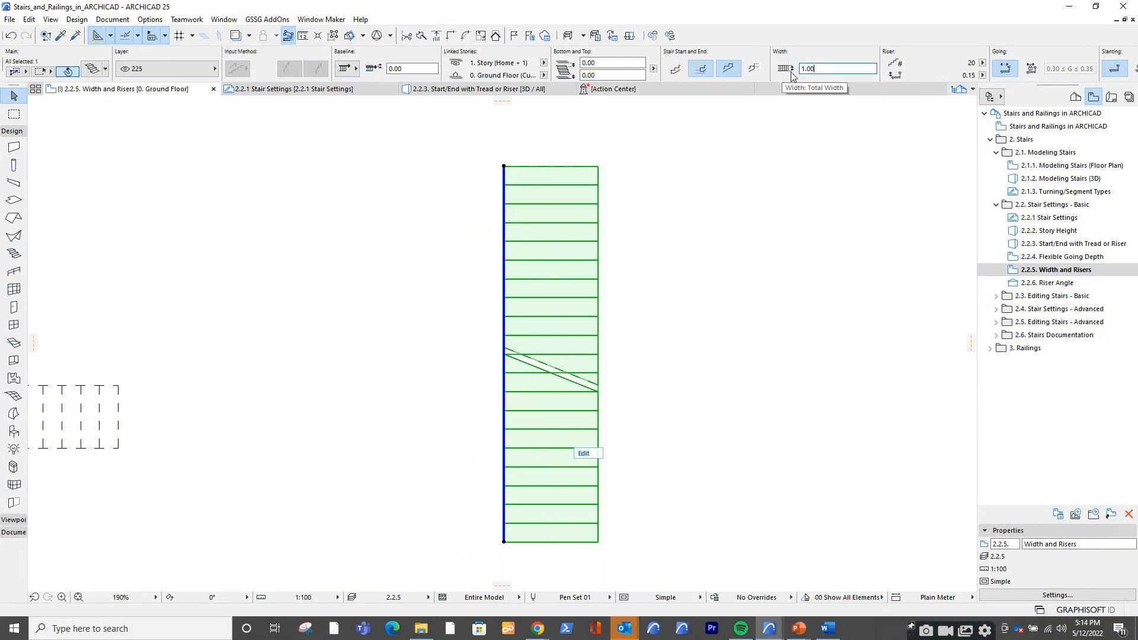
{"action": "key", "text": "Return"}
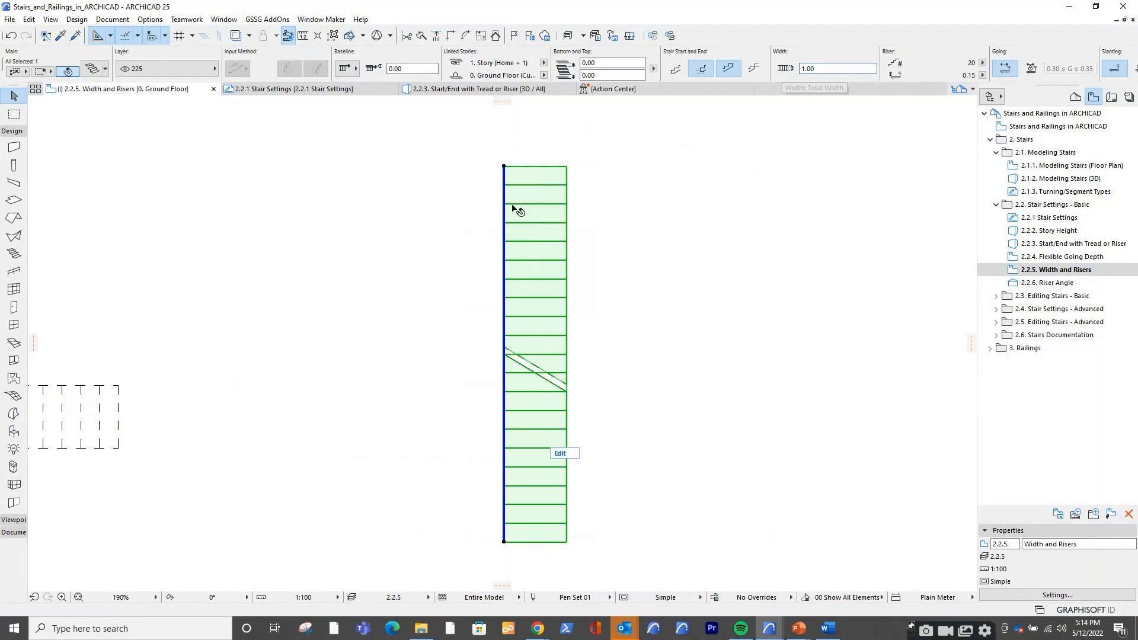
{"action": "left_click", "coordinate": [688, 240]}
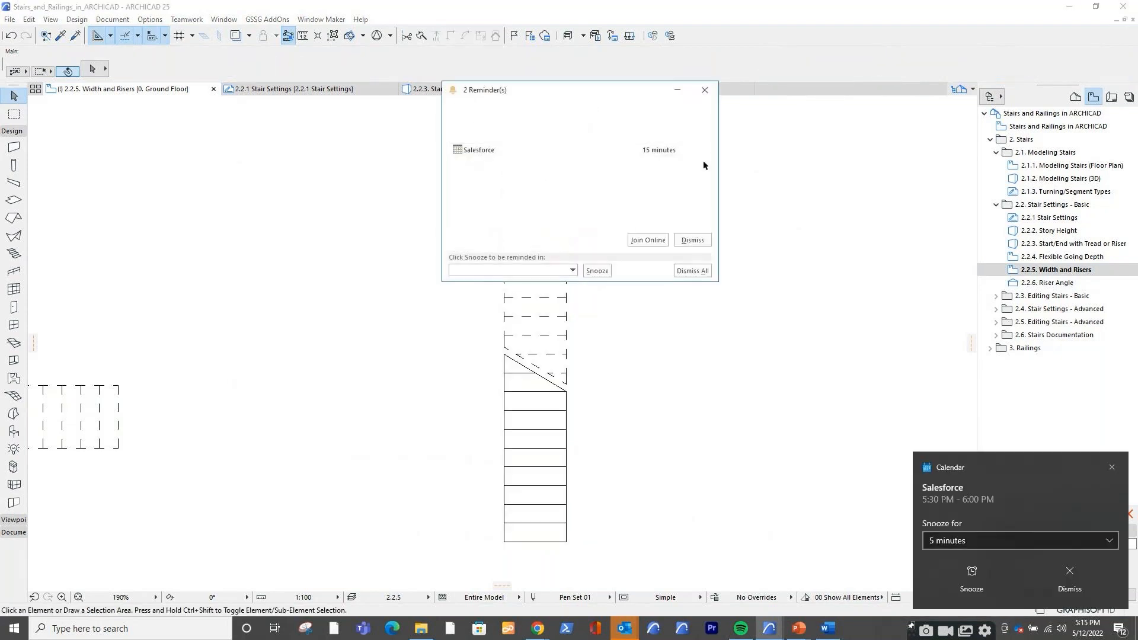
Switch to the PowerPoint presentation, resume the slide show, and advance from Stair - Basics to the Spiral Staircase slide
{"action": "left_click", "coordinate": [835, 300]}
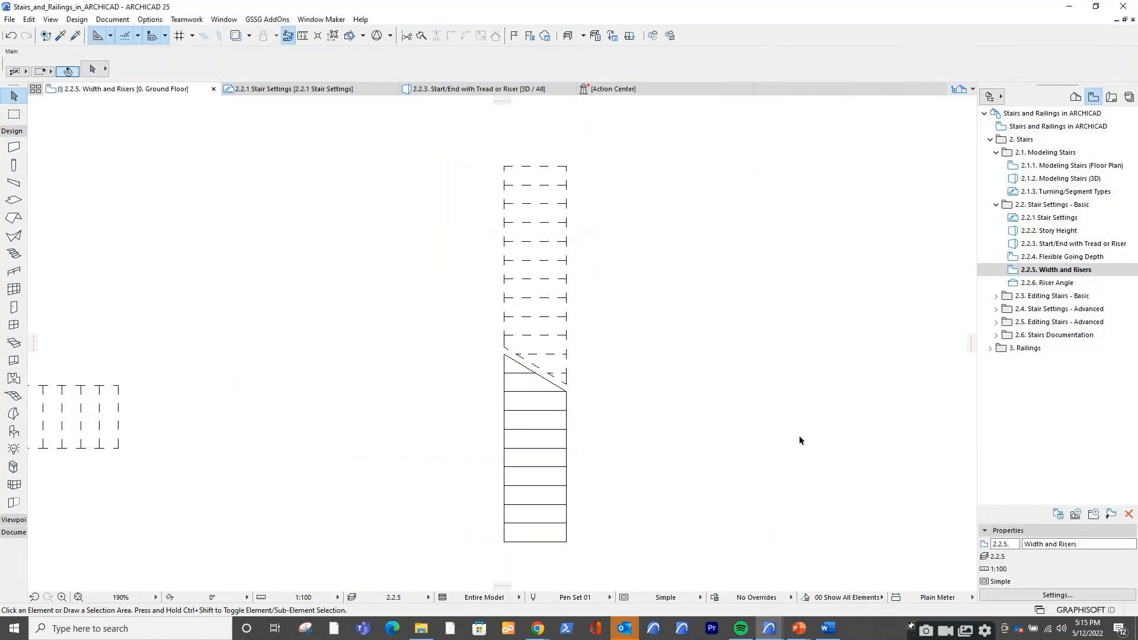
{"action": "mouse_move", "coordinate": [552, 636]}
{"action": "left_click", "coordinate": [805, 636]}
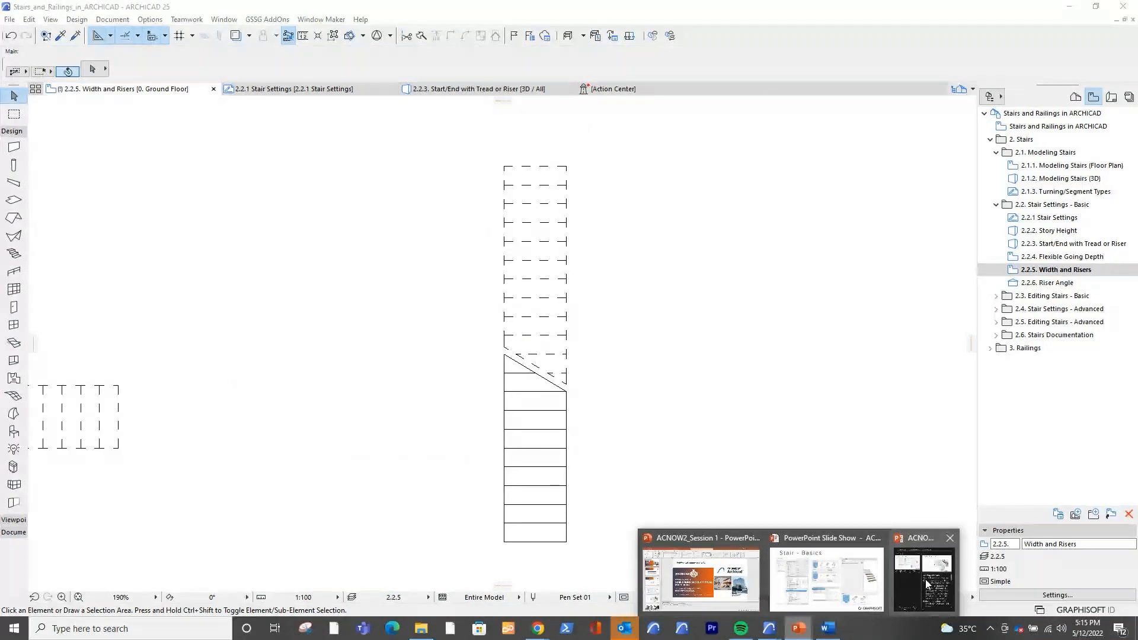
{"action": "left_click", "coordinate": [728, 587]}
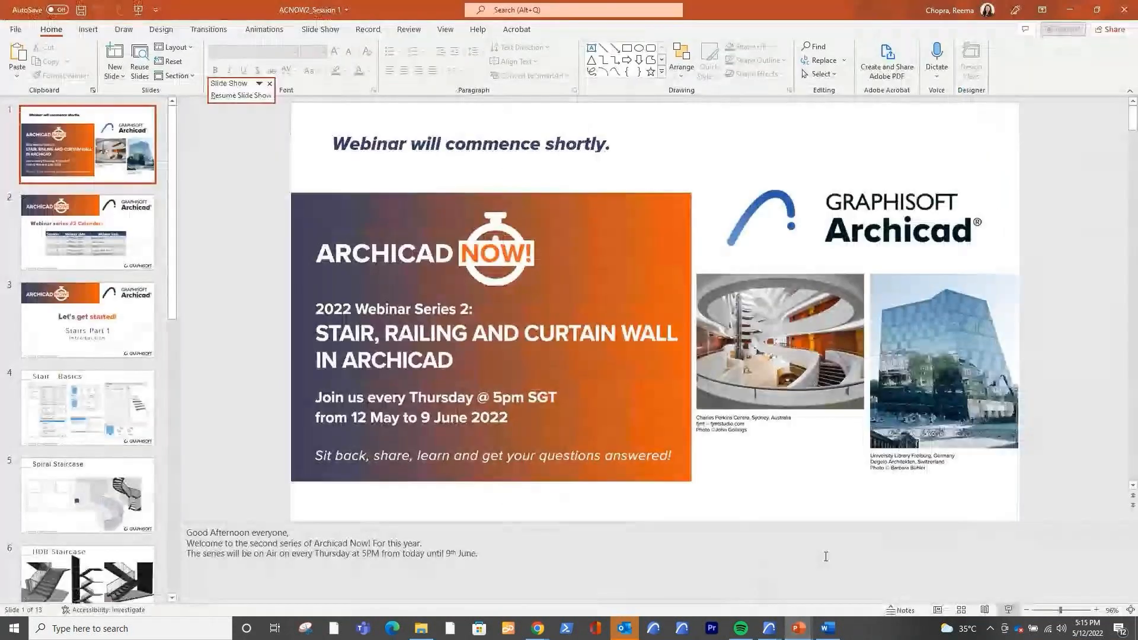
{"action": "left_click", "coordinate": [1009, 610]}
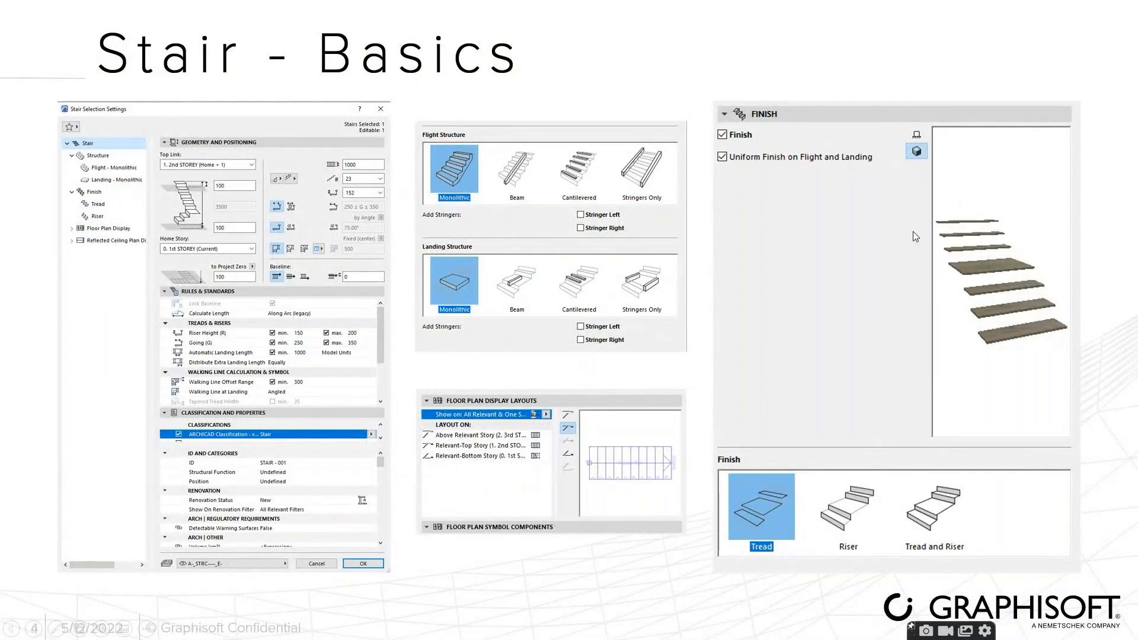
{"action": "left_click", "coordinate": [761, 391]}
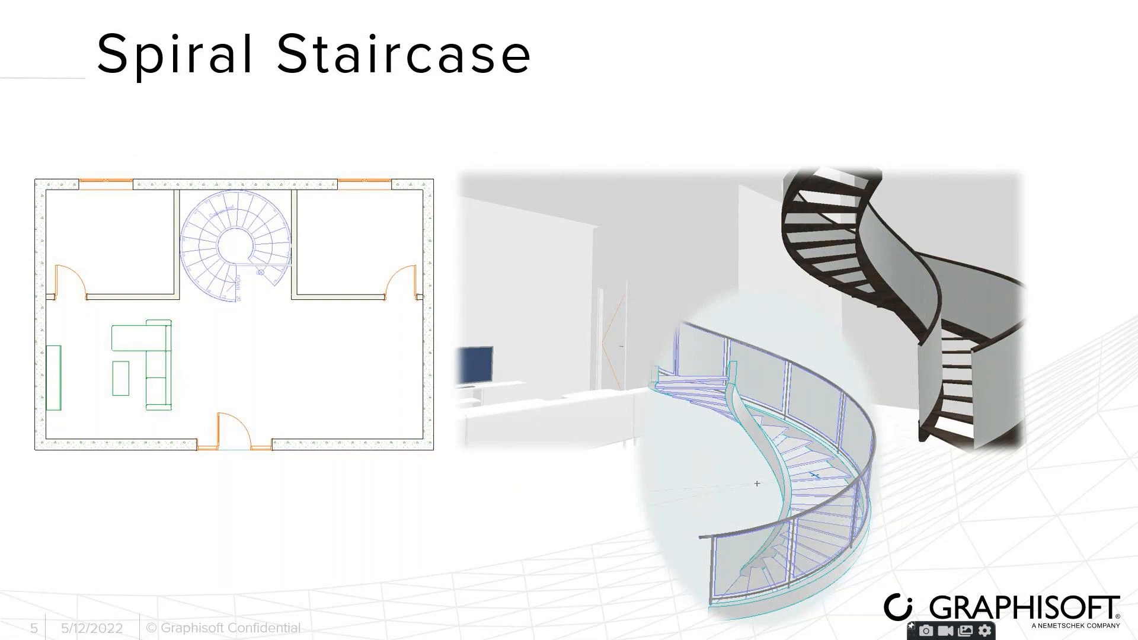
Switch to the Spiral Stair project in ARCHICAD and examine the existing spiral stair and its surroundings on the 1st STOREY plan
{"action": "key", "text": "alt+Tab"}
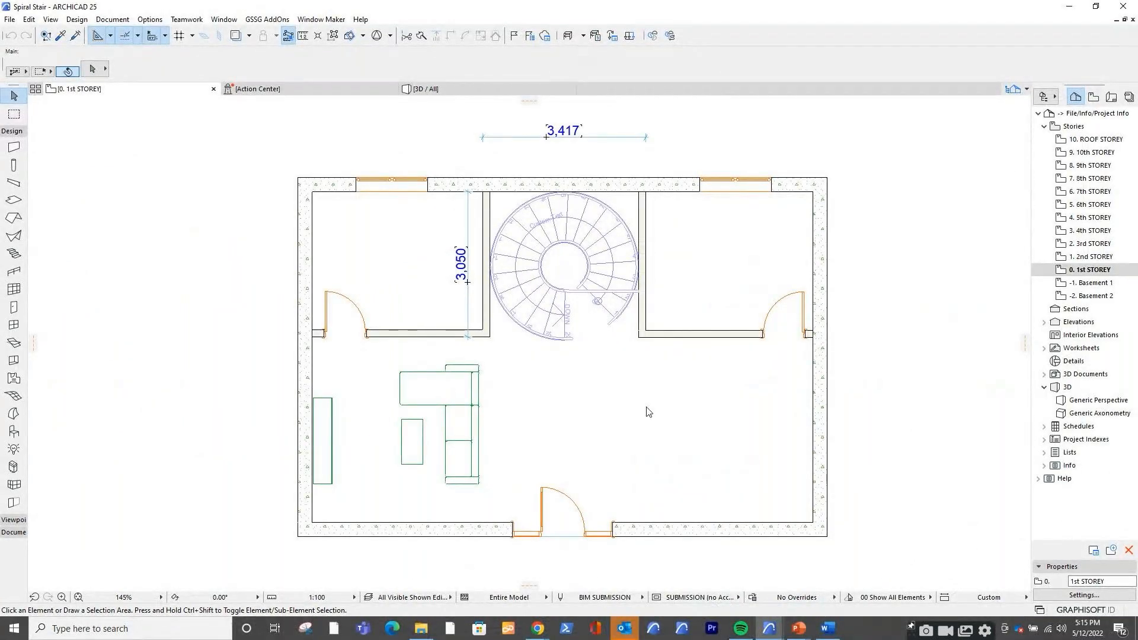
{"action": "middle_click_drag", "start_coordinate": [617, 391], "coordinate": [593, 406]}
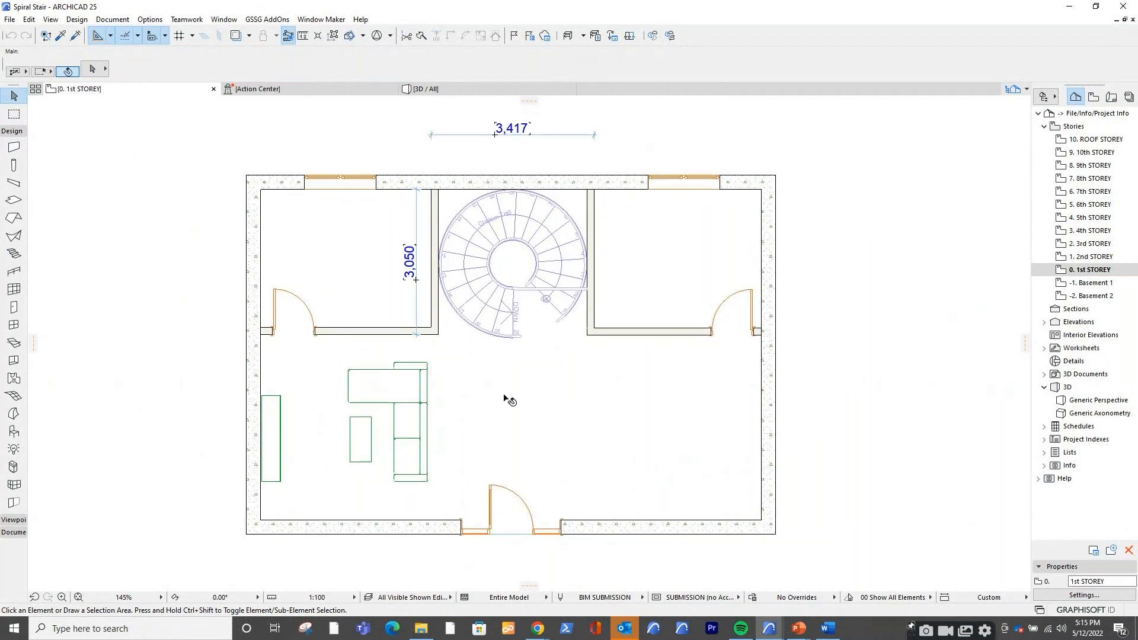
{"action": "scroll", "coordinate": [504, 395], "scroll_direction": "up", "scroll_amount": 1}
{"action": "scroll", "coordinate": [508, 400], "scroll_direction": "up", "scroll_amount": 5}
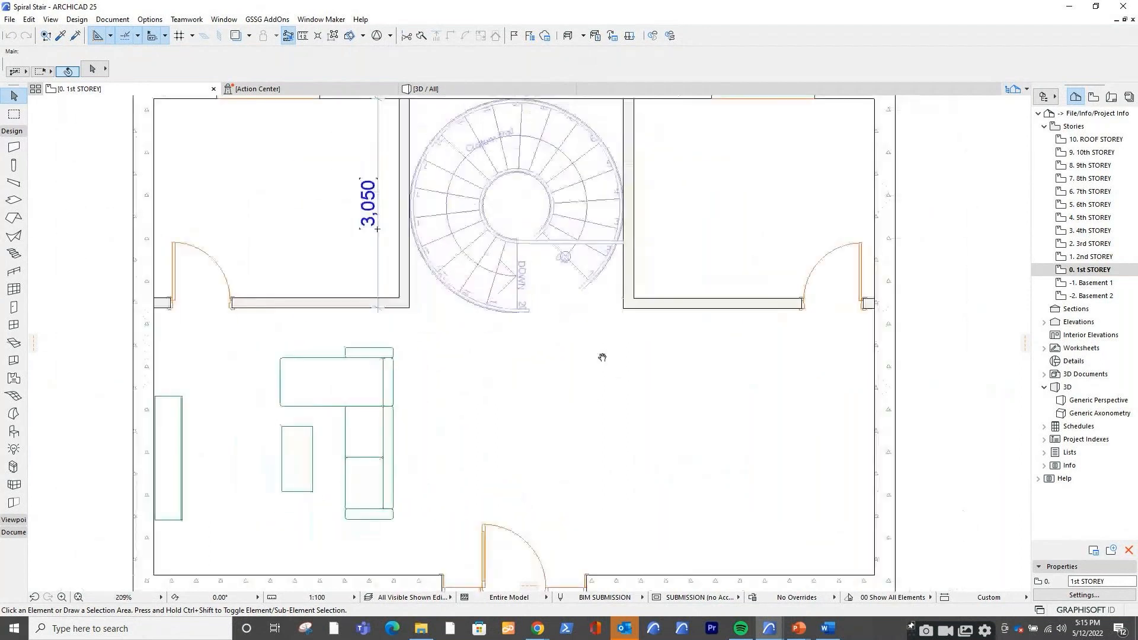
{"action": "middle_click_drag", "start_coordinate": [602, 358], "coordinate": [581, 433]}
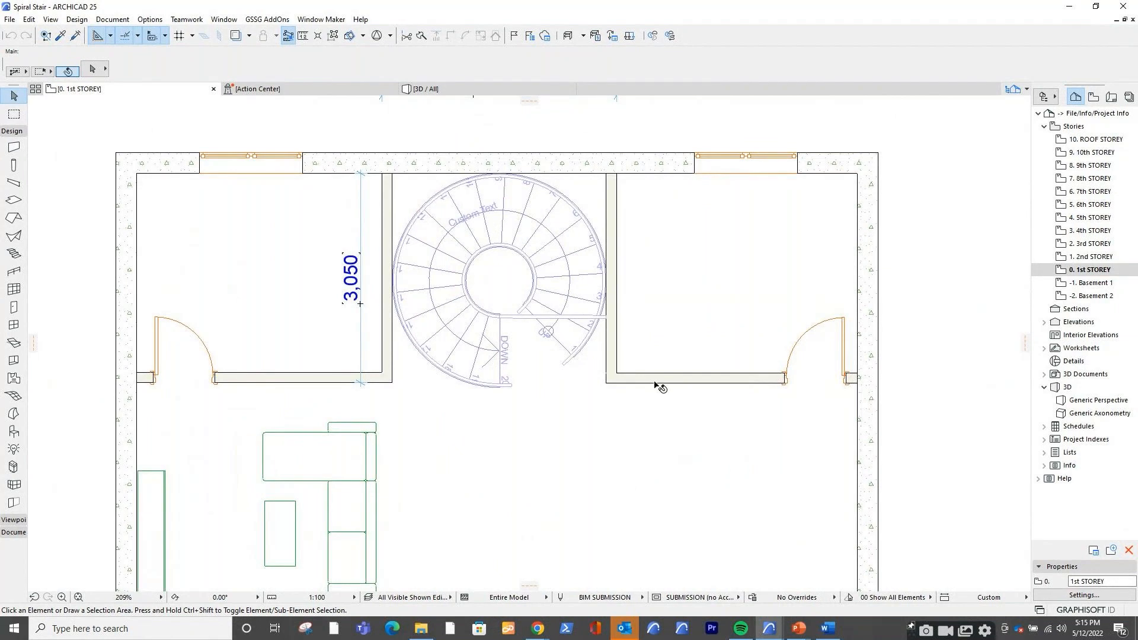
{"action": "scroll", "coordinate": [658, 386], "scroll_direction": "down", "scroll_amount": 12}
{"action": "scroll", "coordinate": [645, 361], "scroll_direction": "right", "scroll_amount": 5, "text": "shift"}
Open the saved View 1 Spiral Staircase 3D view and examine the finished spiral stair and its railings
{"action": "left_click", "coordinate": [1094, 97]}
{"action": "left_click", "coordinate": [1092, 141]}
{"action": "double_click", "coordinate": [1093, 141]}
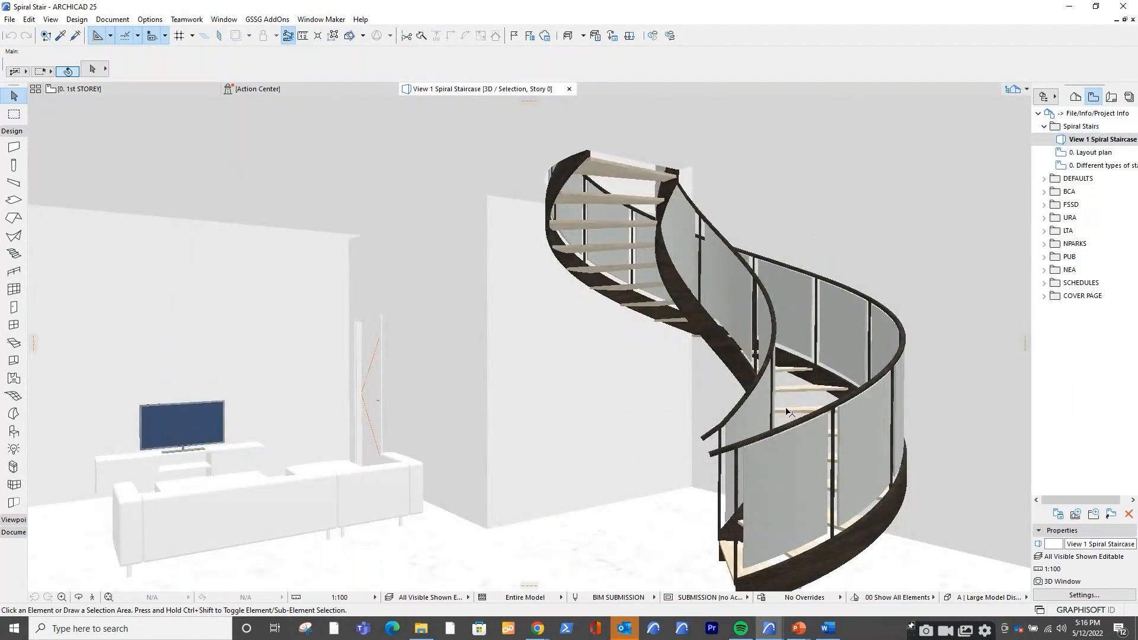
{"action": "middle_click_drag", "start_coordinate": [765, 504], "coordinate": [783, 486], "text": "shift"}
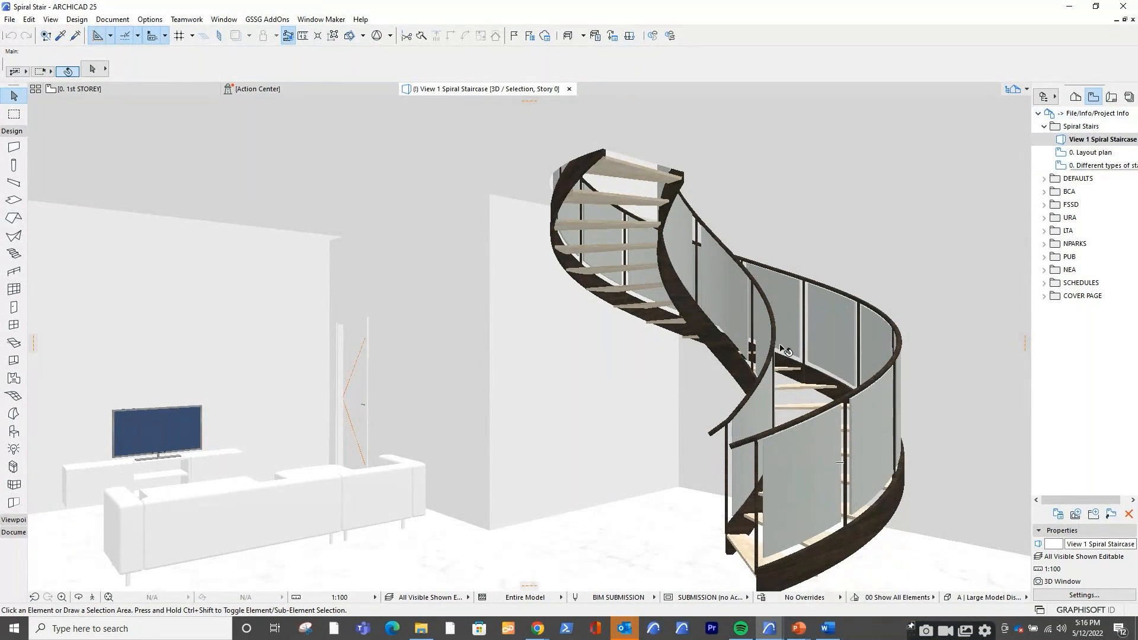
Open the 1st STOREY floor plan and frame the empty three-walled room containing two hotspots
{"action": "left_click", "coordinate": [1076, 97]}
{"action": "left_click", "coordinate": [1096, 272]}
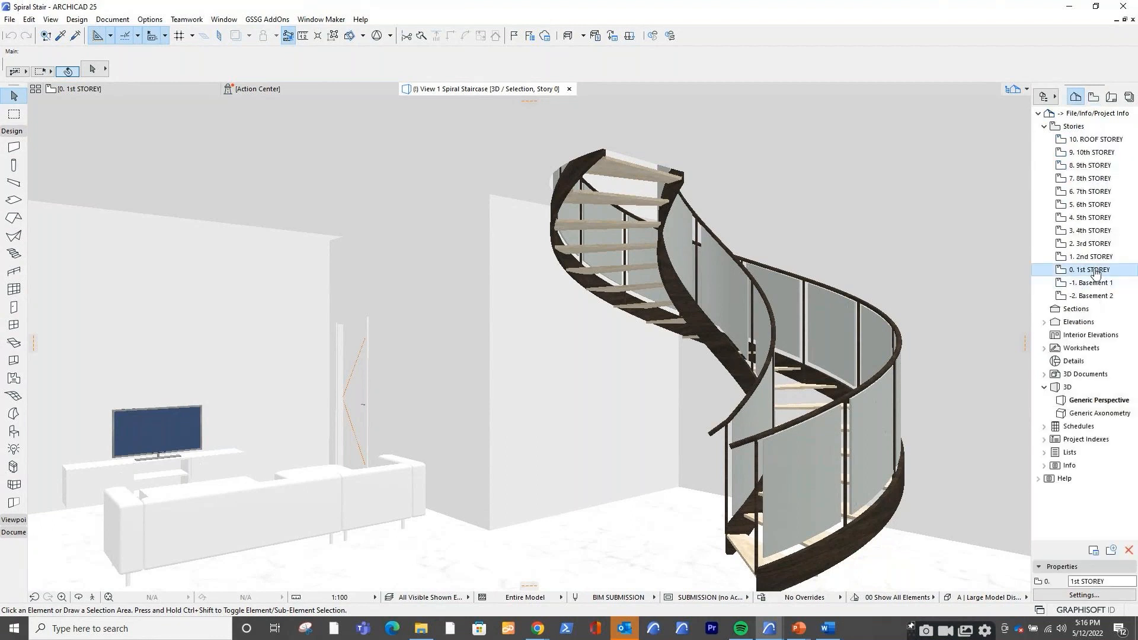
{"action": "double_click", "coordinate": [1096, 272]}
{"action": "middle_click_drag", "start_coordinate": [820, 338], "coordinate": [346, 341]}
{"action": "scroll", "coordinate": [512, 378], "scroll_direction": "down", "scroll_amount": 2}
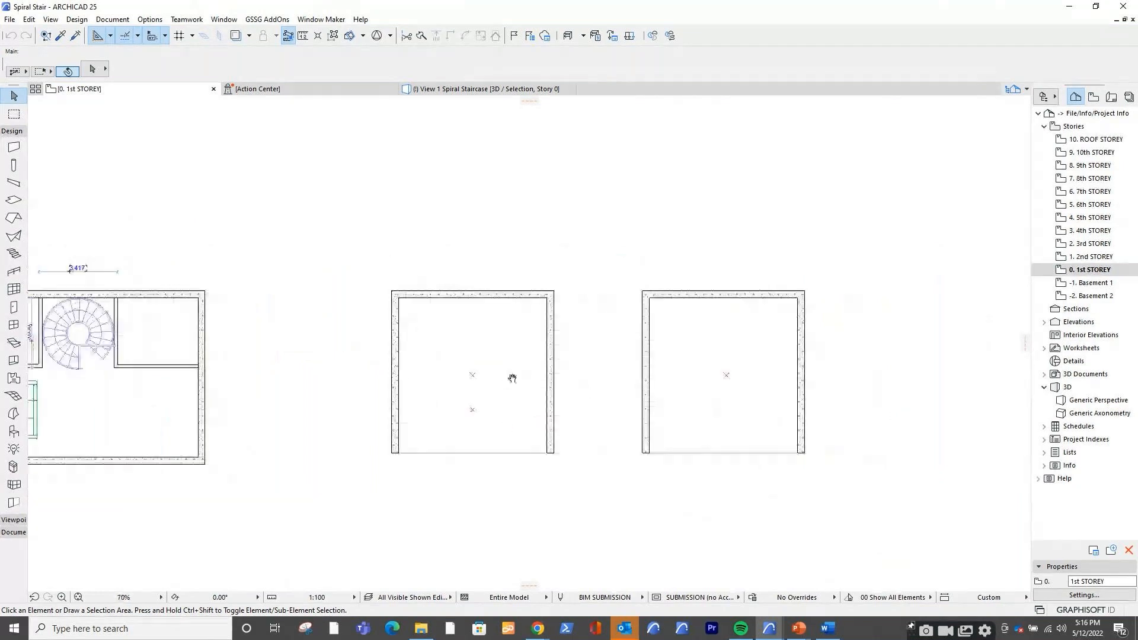
{"action": "middle_click_drag", "start_coordinate": [513, 378], "coordinate": [417, 373]}
{"action": "scroll", "coordinate": [492, 400], "scroll_direction": "down", "scroll_amount": 1}
{"action": "scroll", "coordinate": [372, 392], "scroll_direction": "up", "scroll_amount": 1}
{"action": "scroll", "coordinate": [372, 393], "scroll_direction": "up", "scroll_amount": 1}
{"action": "scroll", "coordinate": [397, 401], "scroll_direction": "up", "scroll_amount": 2}
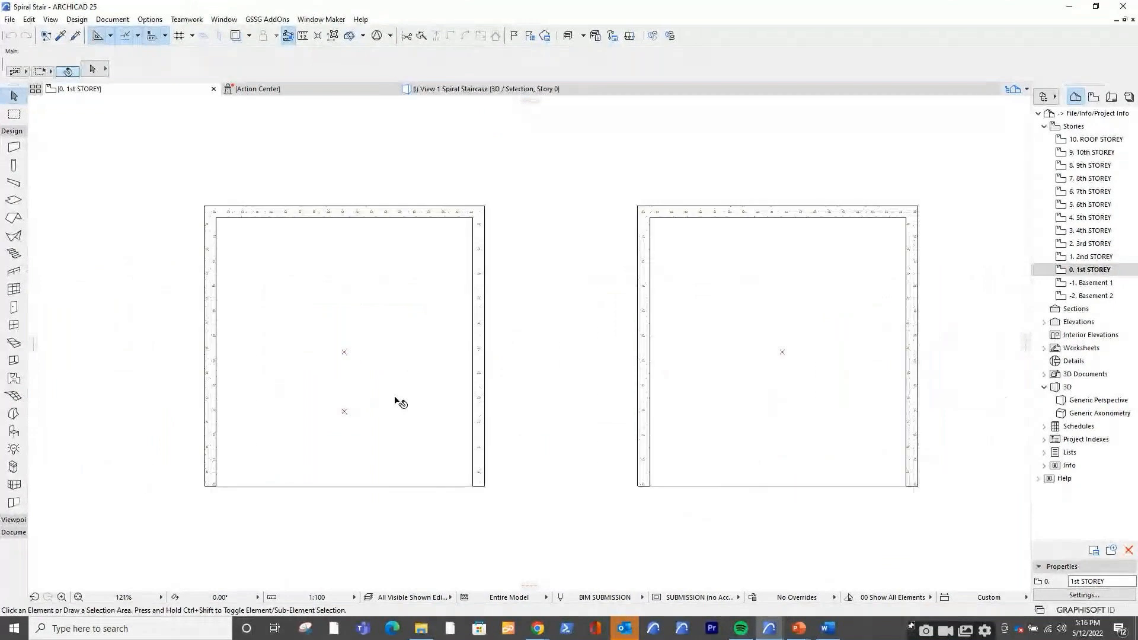
{"action": "middle_click_drag", "start_coordinate": [399, 402], "coordinate": [419, 415]}
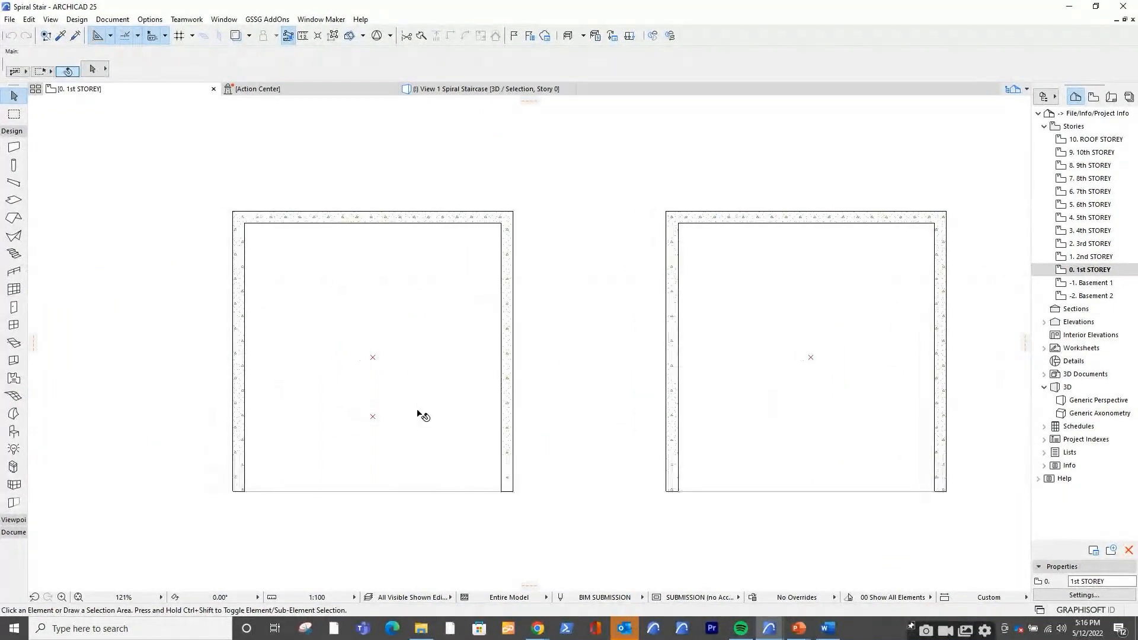
{"action": "scroll", "coordinate": [387, 422], "scroll_direction": "up", "scroll_amount": 1}
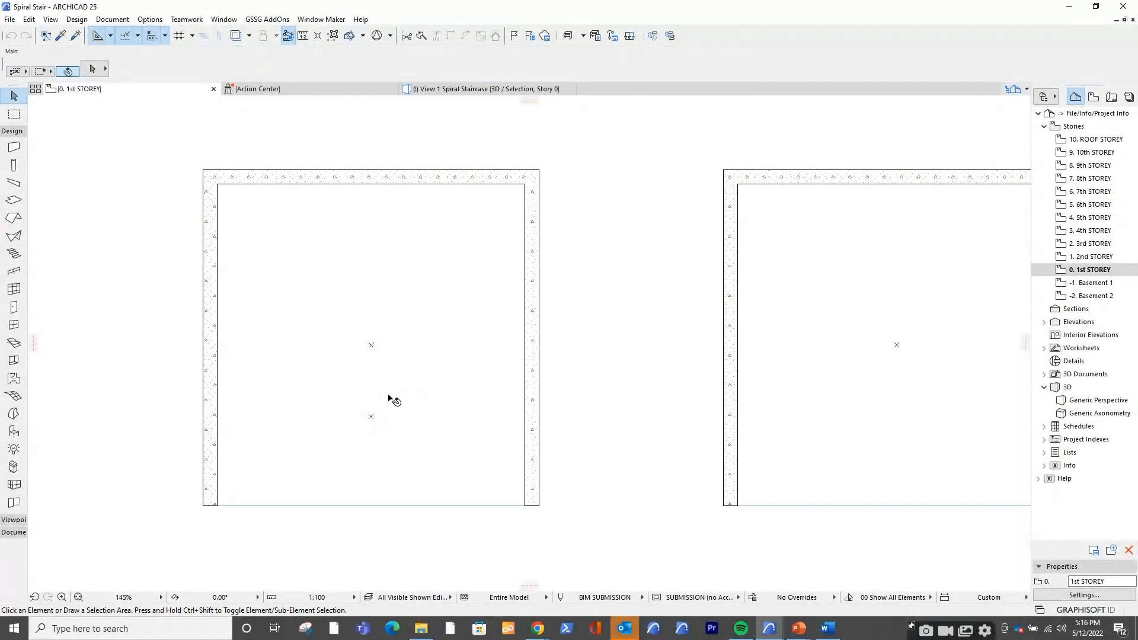
{"action": "scroll", "coordinate": [367, 382], "scroll_direction": "up", "scroll_amount": 1}
{"action": "middle_click_drag", "start_coordinate": [364, 379], "coordinate": [621, 398]}
{"action": "scroll", "coordinate": [604, 396], "scroll_direction": "up", "scroll_amount": 1}
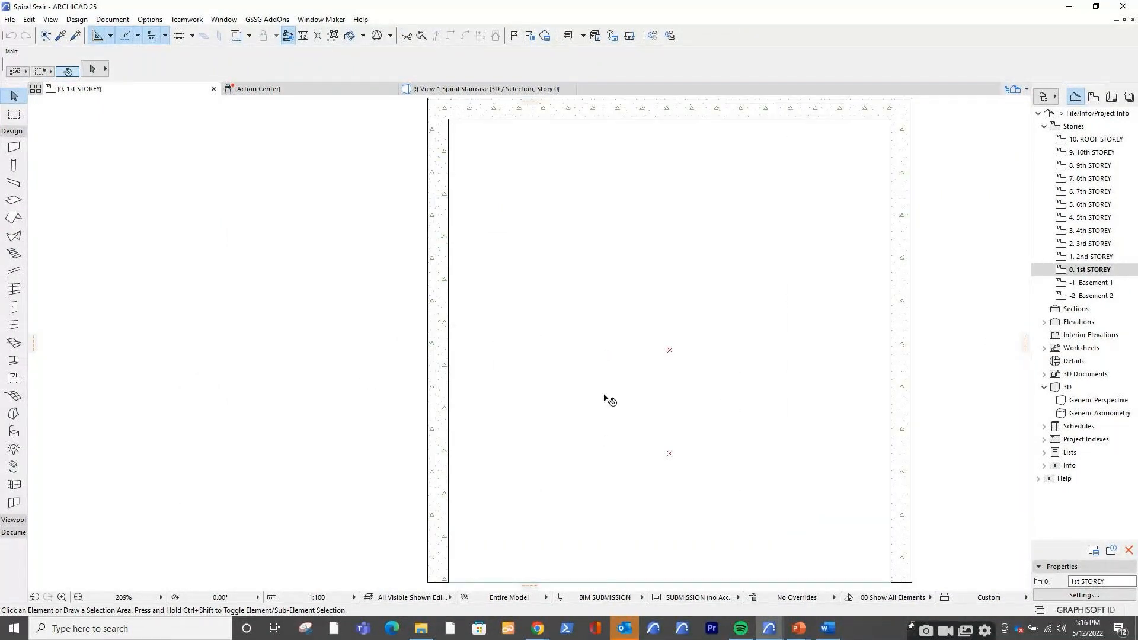
{"action": "middle_click_drag", "start_coordinate": [605, 396], "coordinate": [582, 394]}
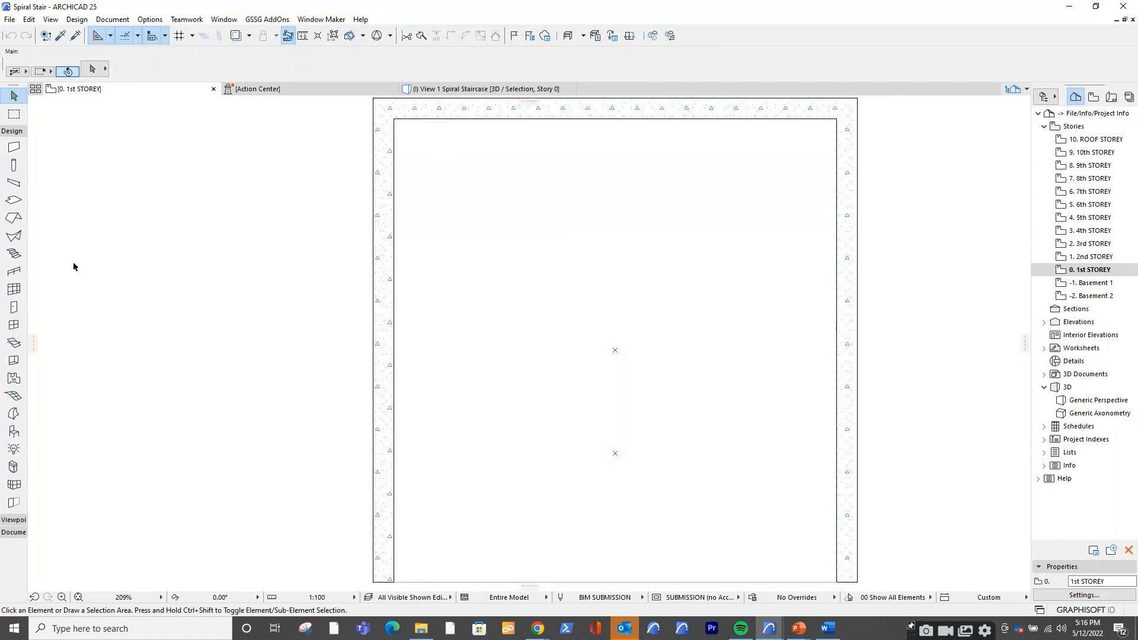
Start the Stair tool, review the turning and width options in the stair default settings, and accept them without changes
{"action": "left_click", "coordinate": [14, 255]}
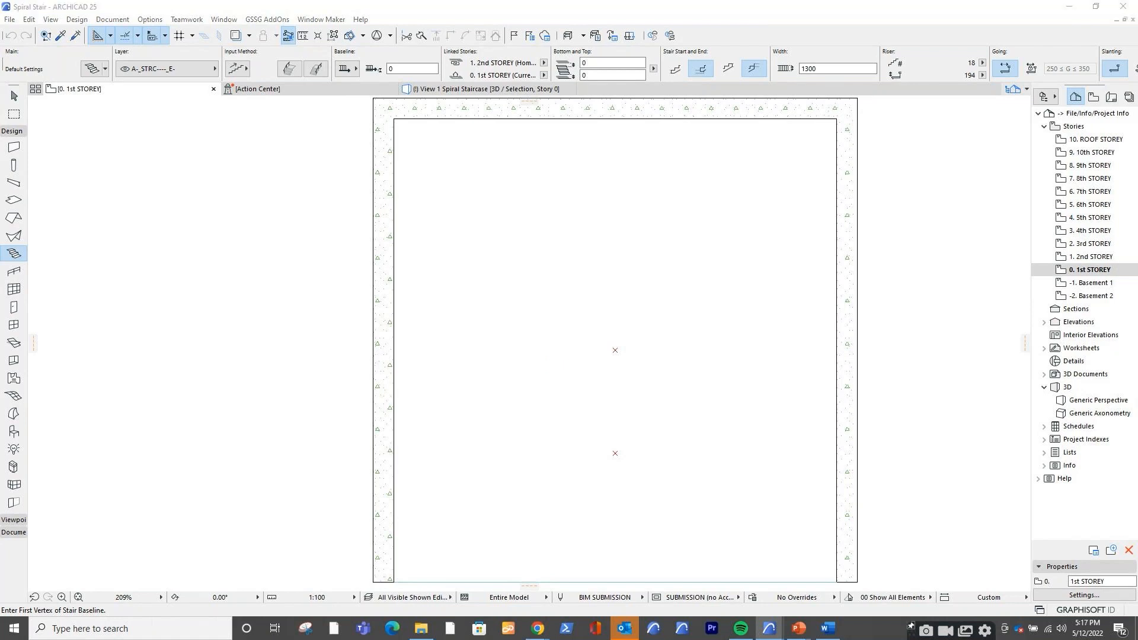
{"action": "left_click_drag", "start_coordinate": [1013, 172], "coordinate": [185, 51]}
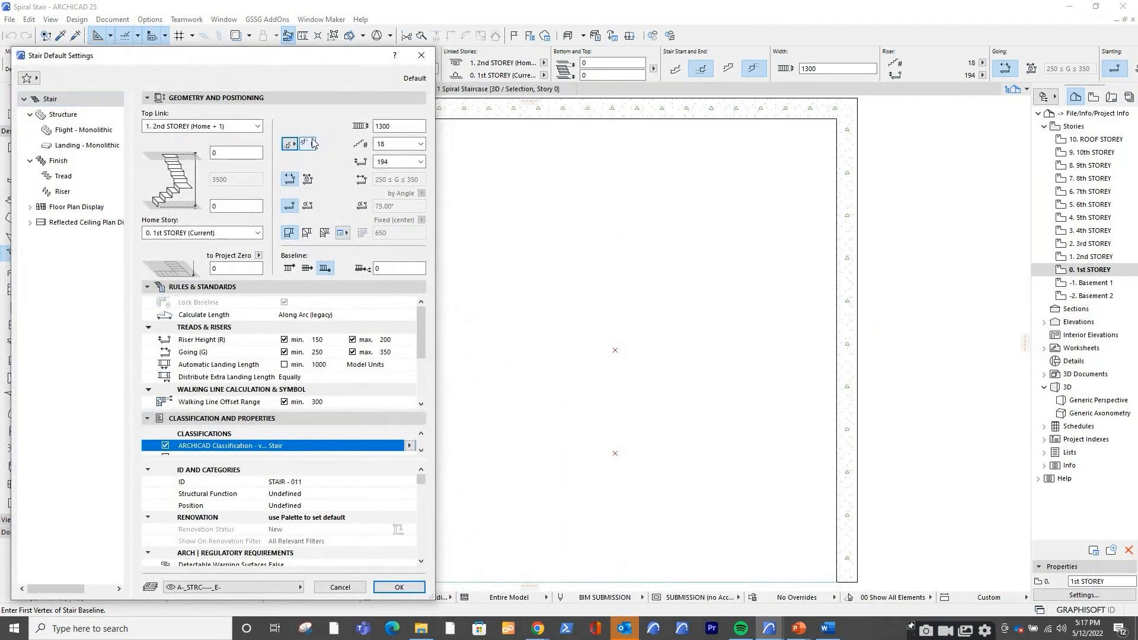
{"action": "left_click", "coordinate": [314, 143]}
{"action": "double_click", "coordinate": [386, 126]}
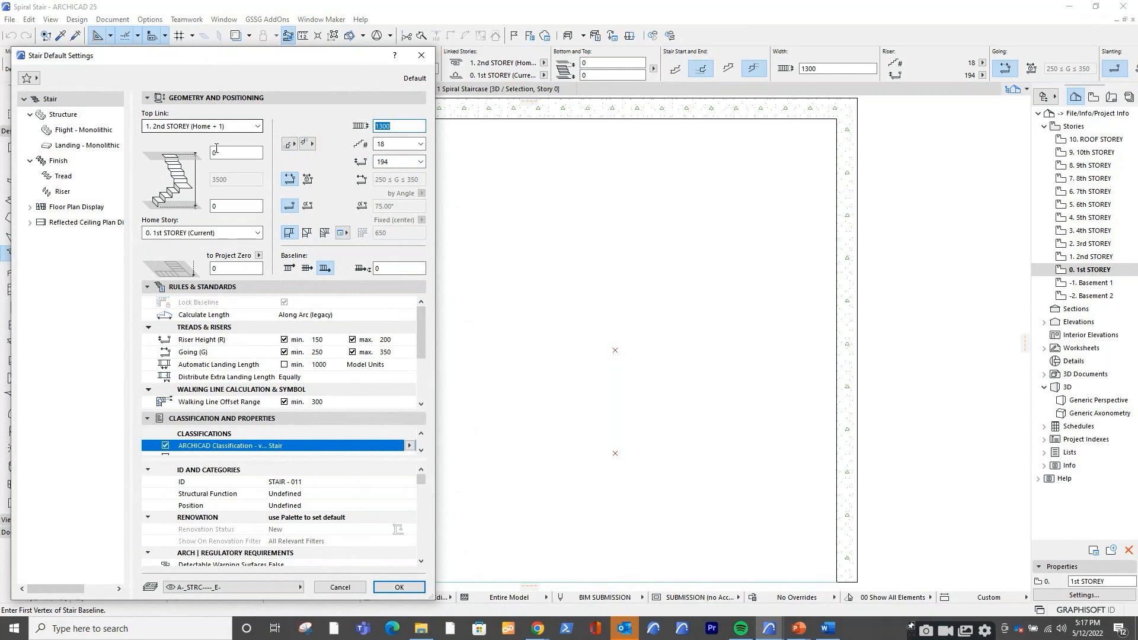
{"action": "left_click", "coordinate": [399, 587]}
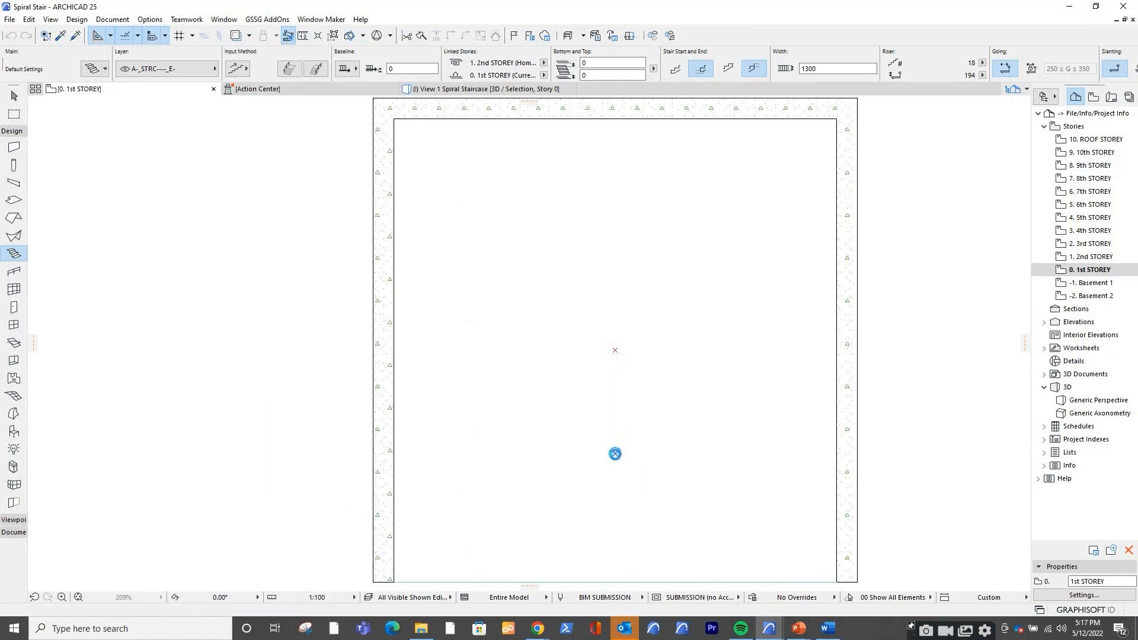
Draw an 18-riser spiral stair by centre point, starting at the room's lower hotspot, centred on the upper one, sweeping about 339°
{"action": "left_click", "coordinate": [616, 454]}
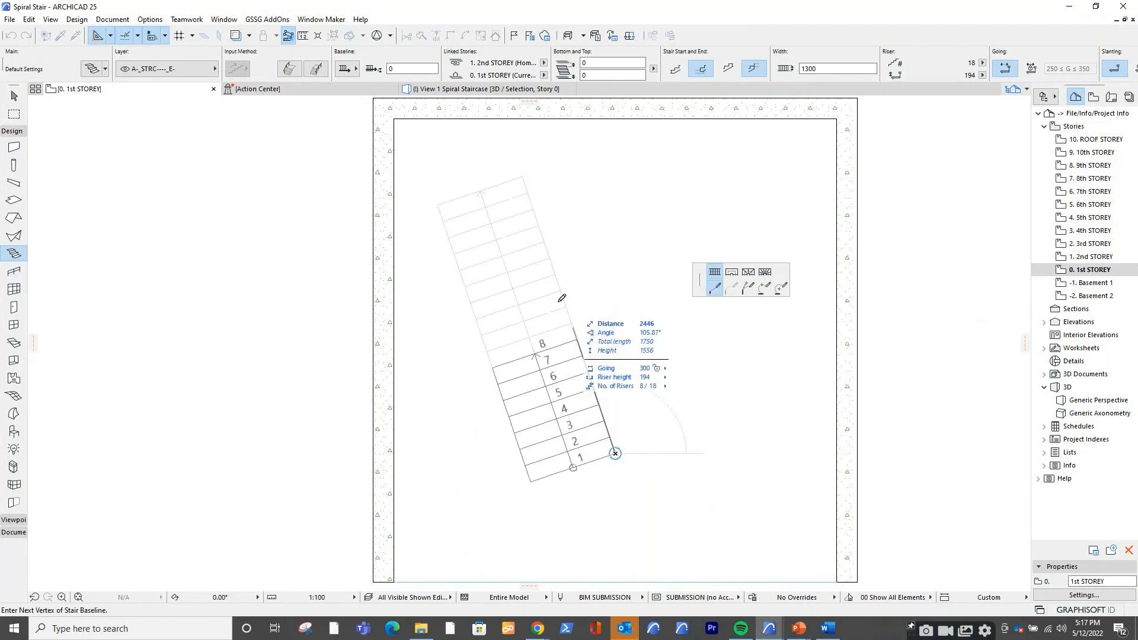
{"action": "left_click", "coordinate": [779, 290]}
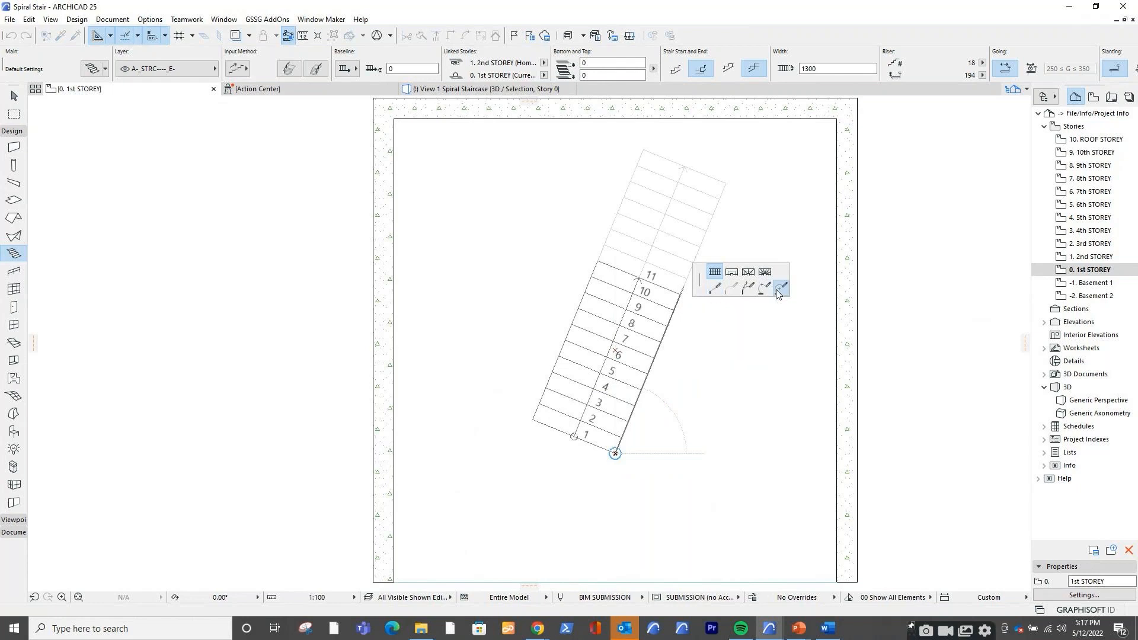
{"action": "left_click", "coordinate": [616, 349]}
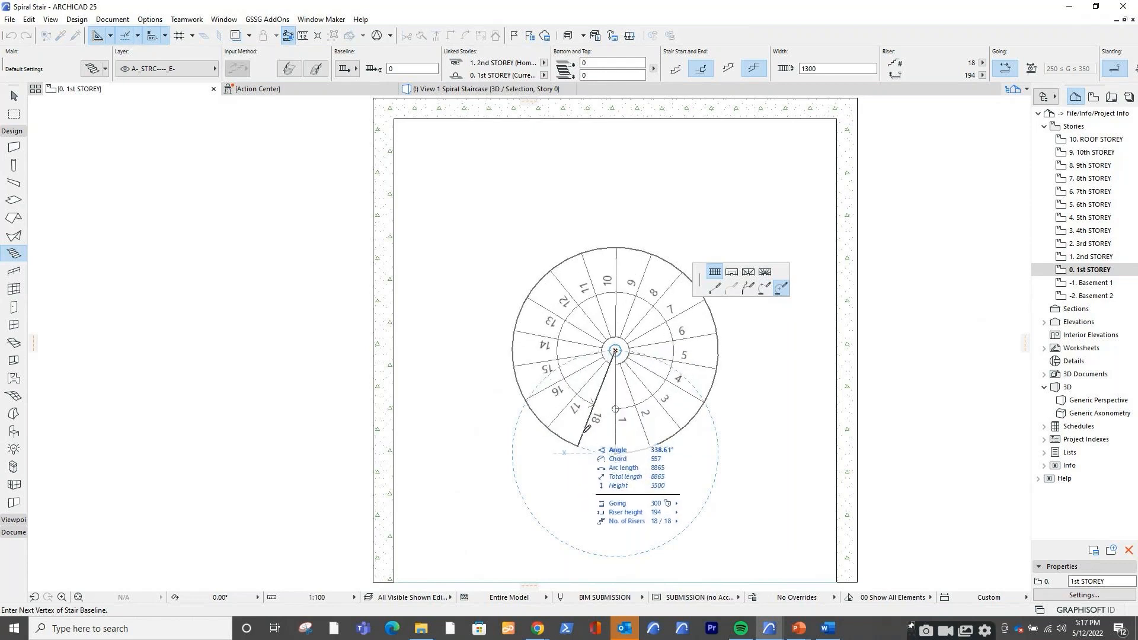
{"action": "left_click", "coordinate": [587, 428]}
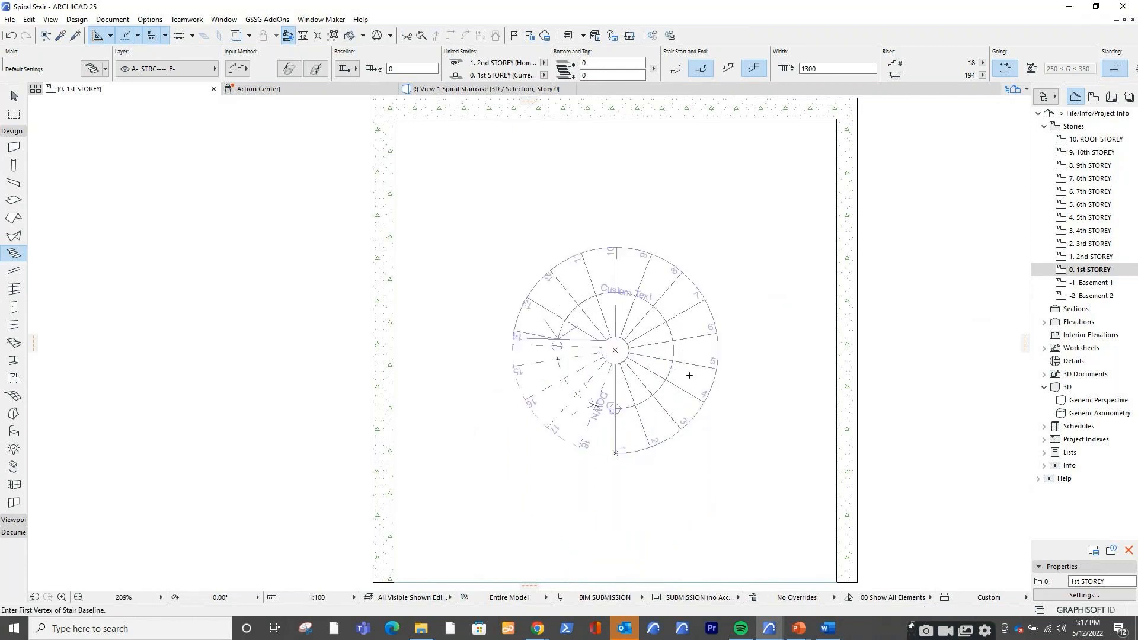
Open the Generic Perspective 3D view, show all elements, and examine the new spiral stair inside its three-walled room
{"action": "middle_click_drag", "start_coordinate": [823, 234], "coordinate": [651, 241]}
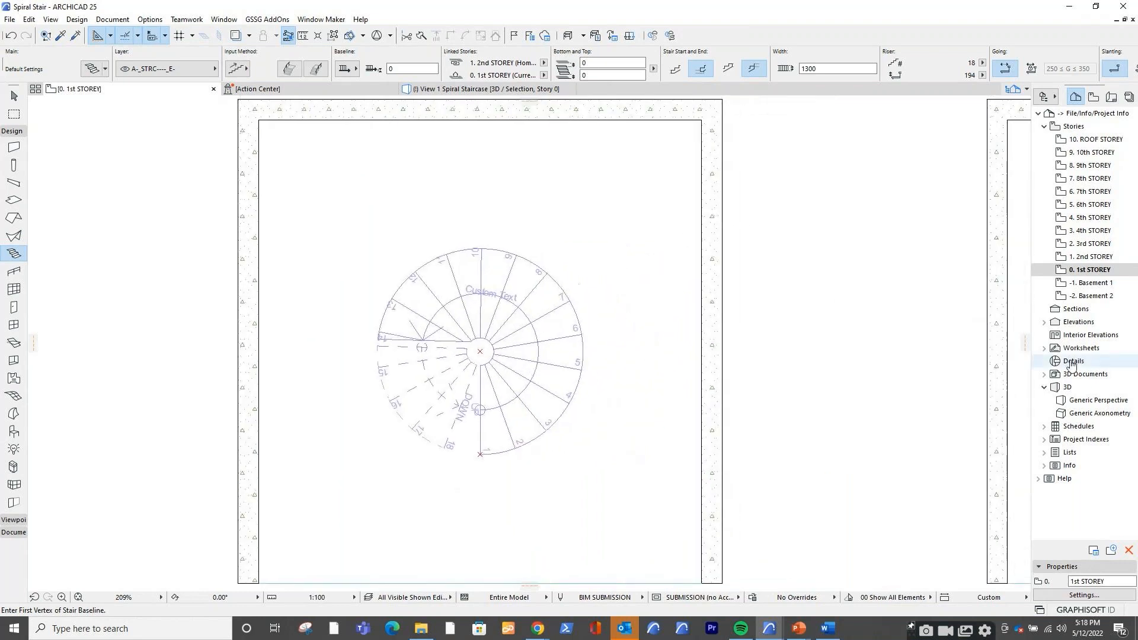
{"action": "double_click", "coordinate": [1076, 400]}
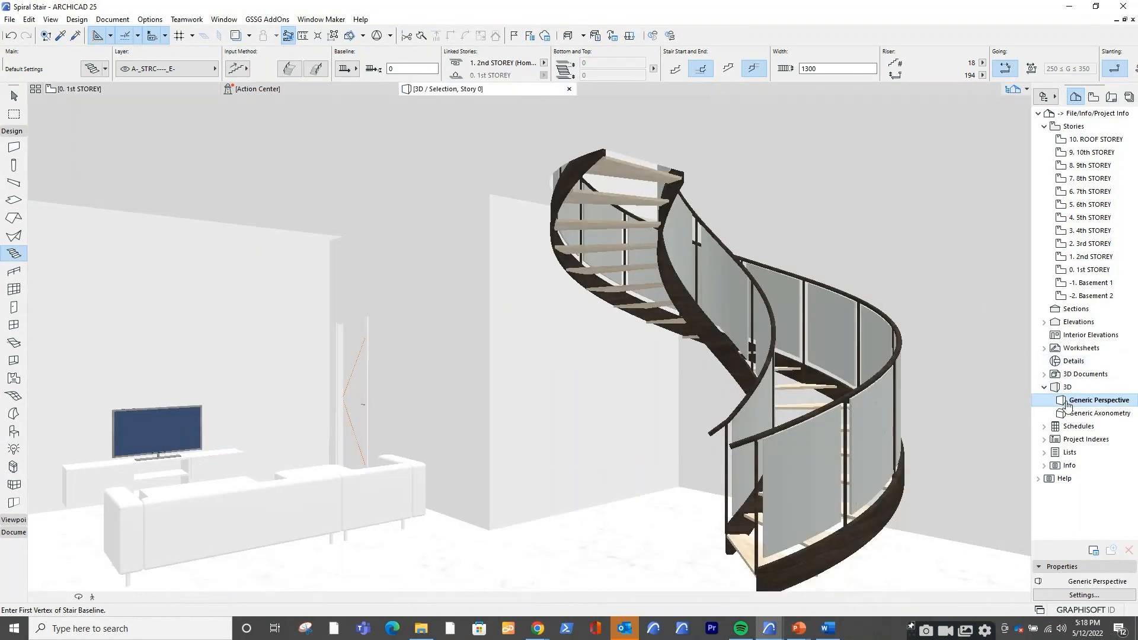
{"action": "right_click", "coordinate": [619, 264]}
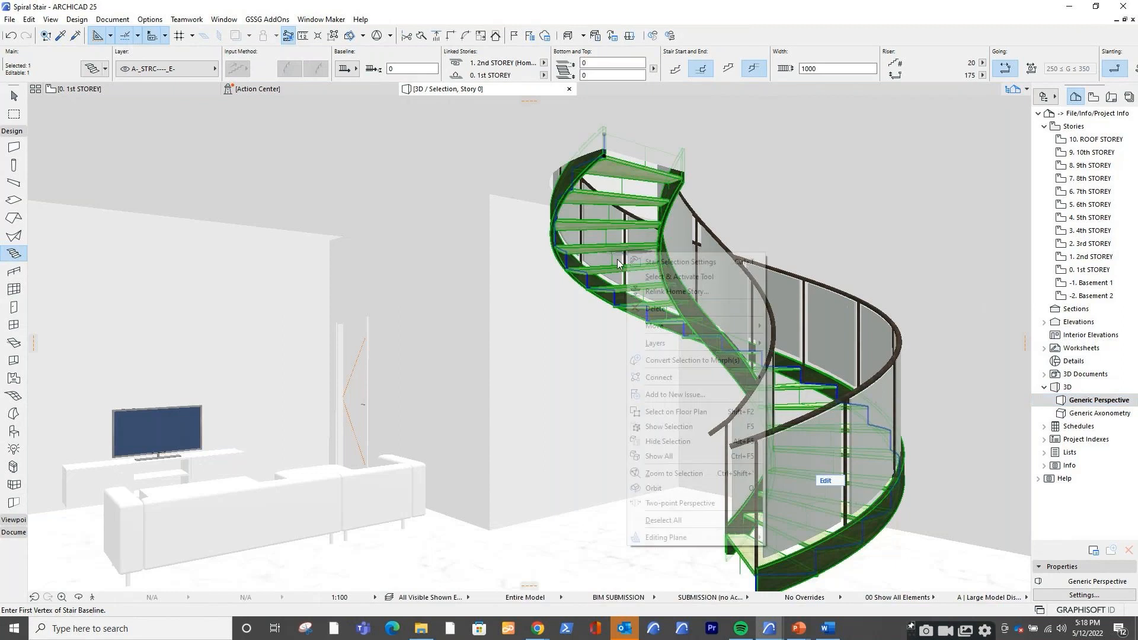
{"action": "left_click", "coordinate": [659, 456]}
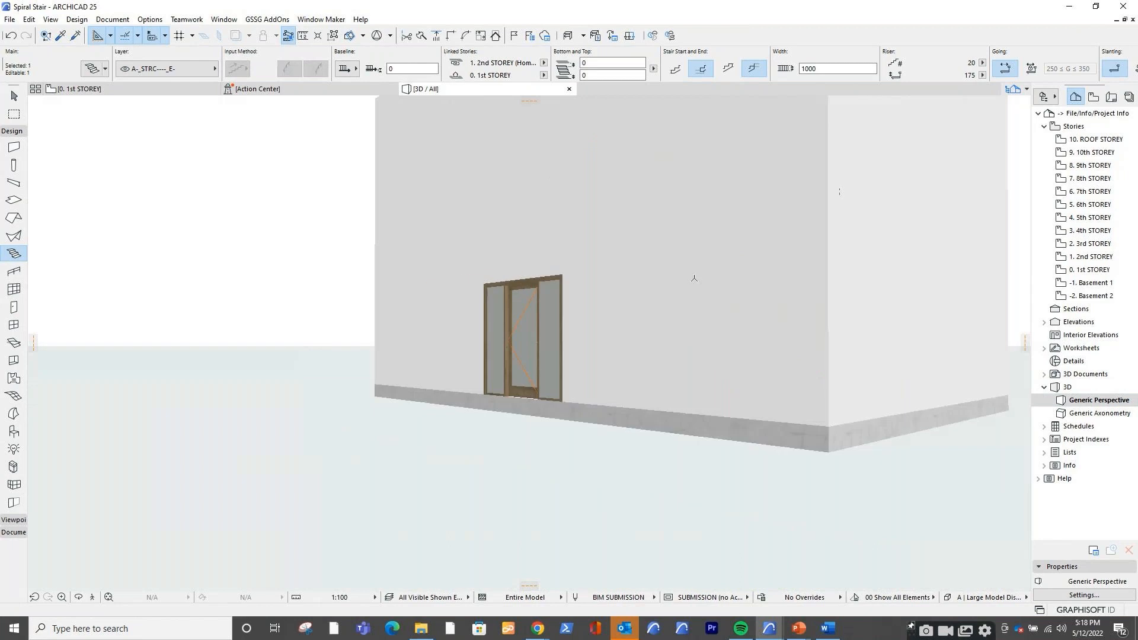
{"action": "middle_click_drag", "start_coordinate": [694, 278], "coordinate": [196, 338], "text": "shift"}
{"action": "middle_click_drag", "start_coordinate": [542, 379], "coordinate": [640, 127], "text": "shift"}
{"action": "scroll", "coordinate": [641, 270], "scroll_direction": "up", "scroll_amount": 2}
{"action": "middle_click_drag", "start_coordinate": [659, 353], "coordinate": [645, 241]}
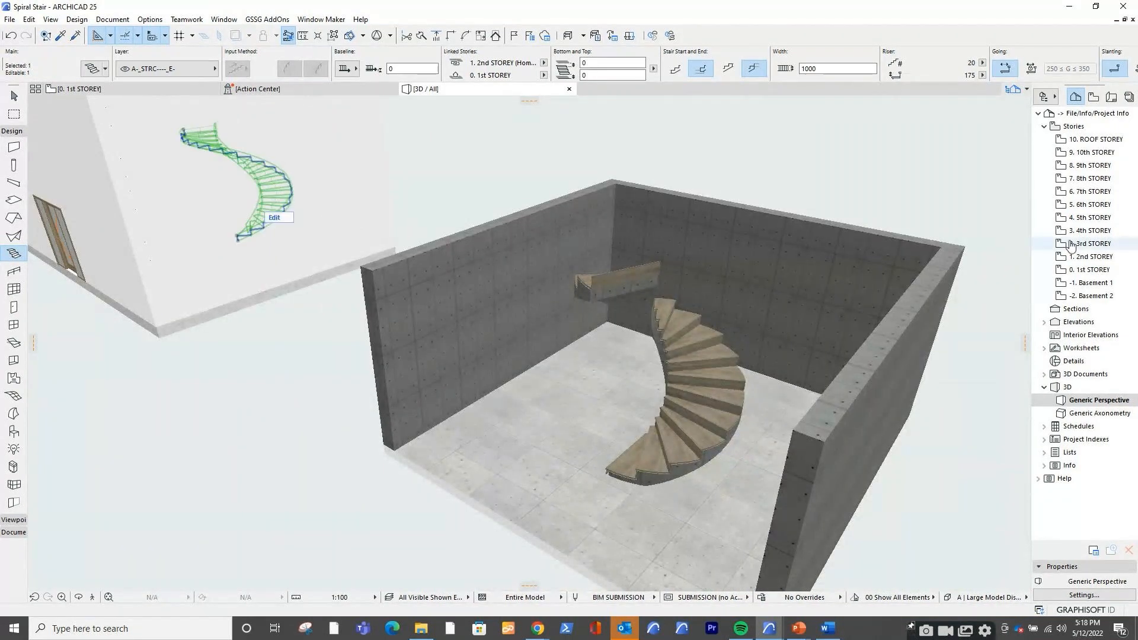
Return to the 1st STOREY plan, pick up the drawn spiral stair's settings, and frame the adjacent room containing a single hotspot
{"action": "double_click", "coordinate": [1094, 270]}
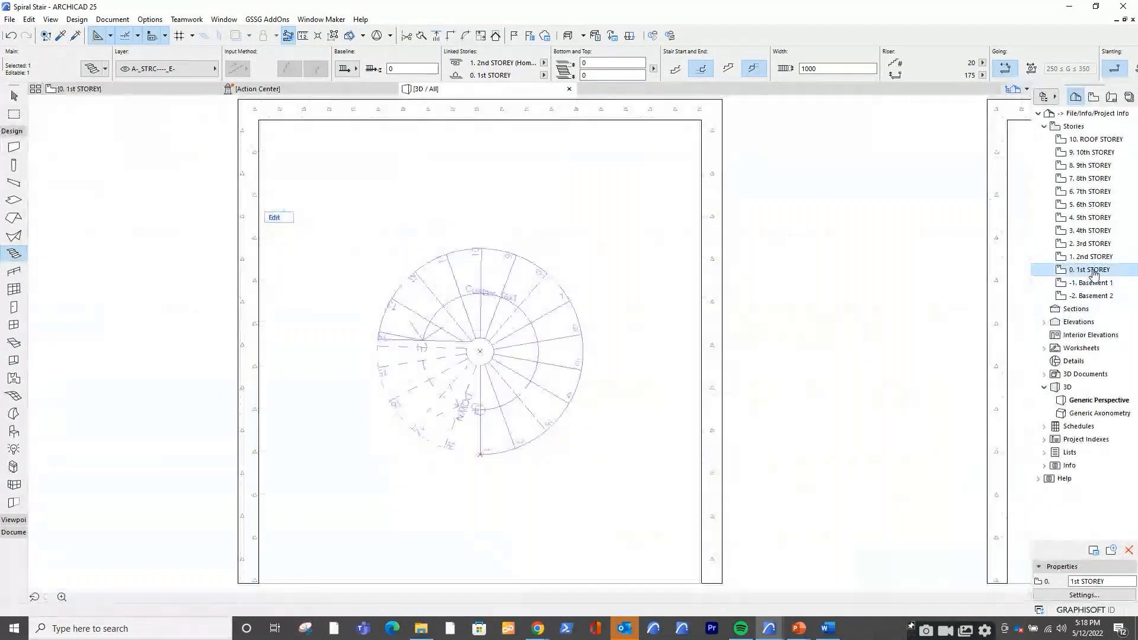
{"action": "left_click", "coordinate": [515, 258], "text": "alt"}
{"action": "scroll", "coordinate": [791, 243], "scroll_direction": "up", "scroll_amount": 1}
{"action": "middle_click_drag", "start_coordinate": [791, 243], "coordinate": [383, 210]}
{"action": "scroll", "coordinate": [384, 210], "scroll_direction": "down", "scroll_amount": 2}
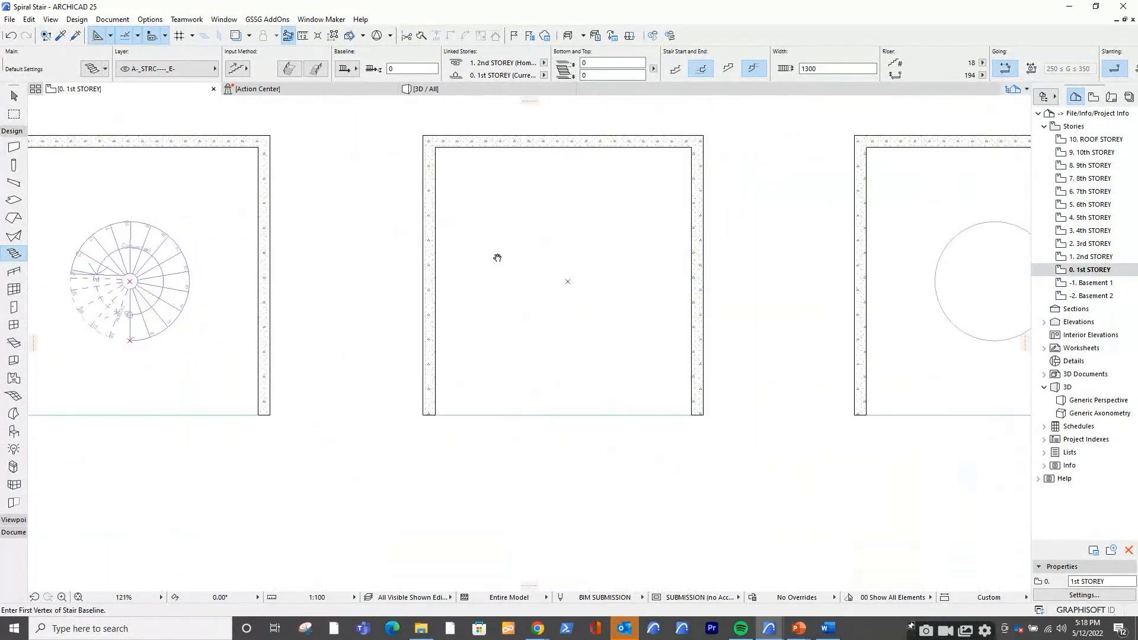
{"action": "scroll", "coordinate": [551, 254], "scroll_direction": "up", "scroll_amount": 1}
{"action": "scroll", "coordinate": [550, 254], "scroll_direction": "up", "scroll_amount": 1}
{"action": "middle_click_drag", "start_coordinate": [551, 253], "coordinate": [582, 323]}
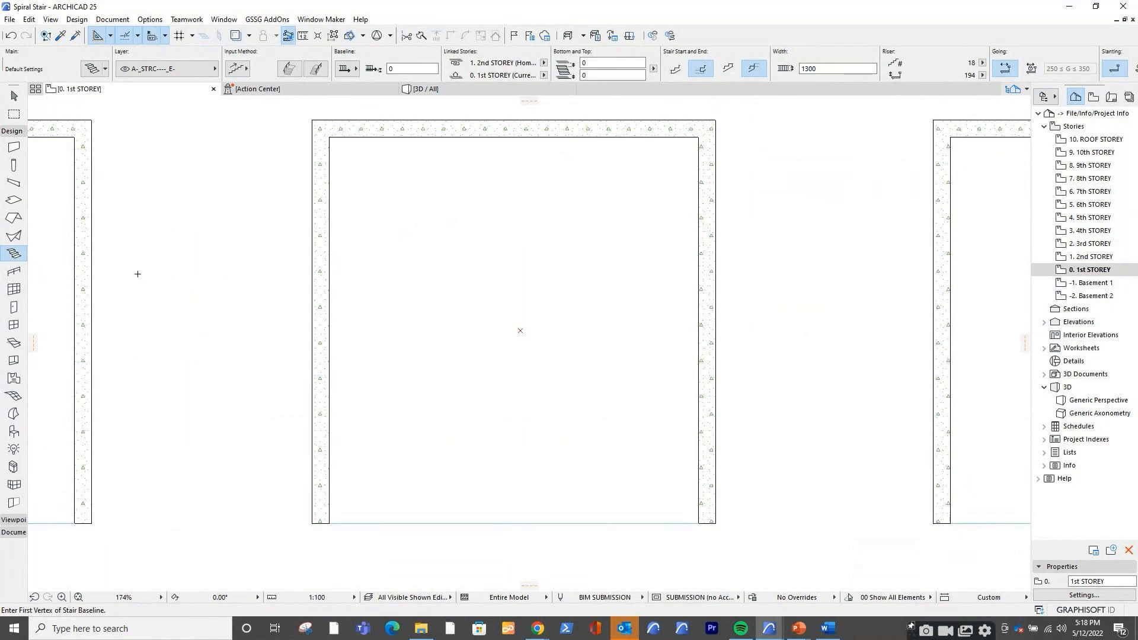
Start the Stair tool and set a circular guide line at a distance of 3000 around the middle room's hotspot
{"action": "left_click", "coordinate": [15, 255]}
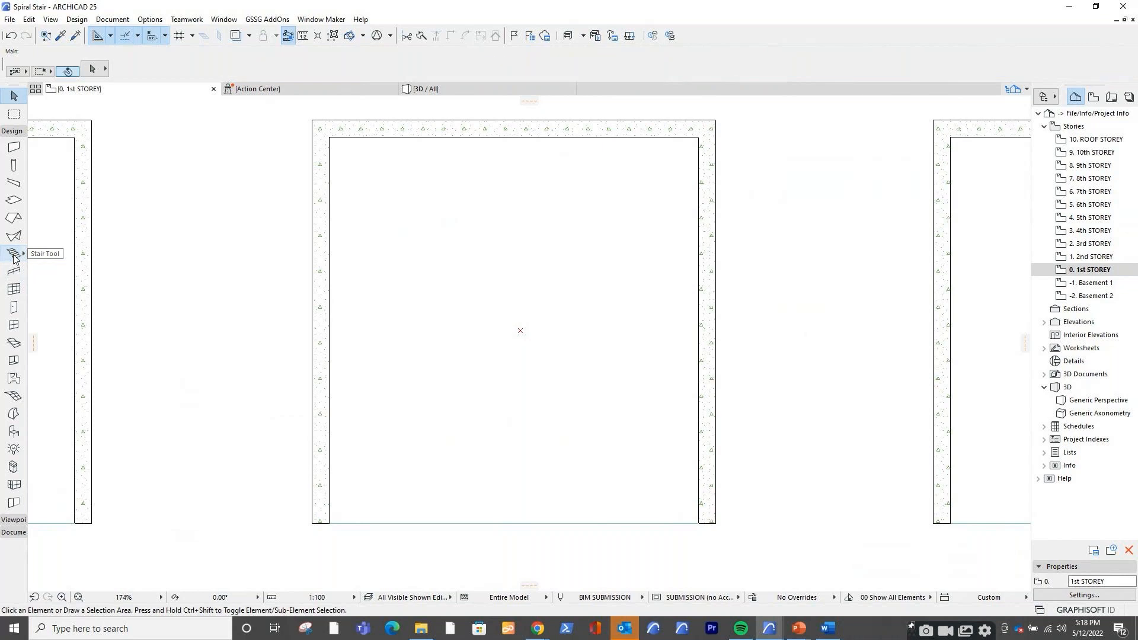
{"action": "left_click", "coordinate": [15, 255]}
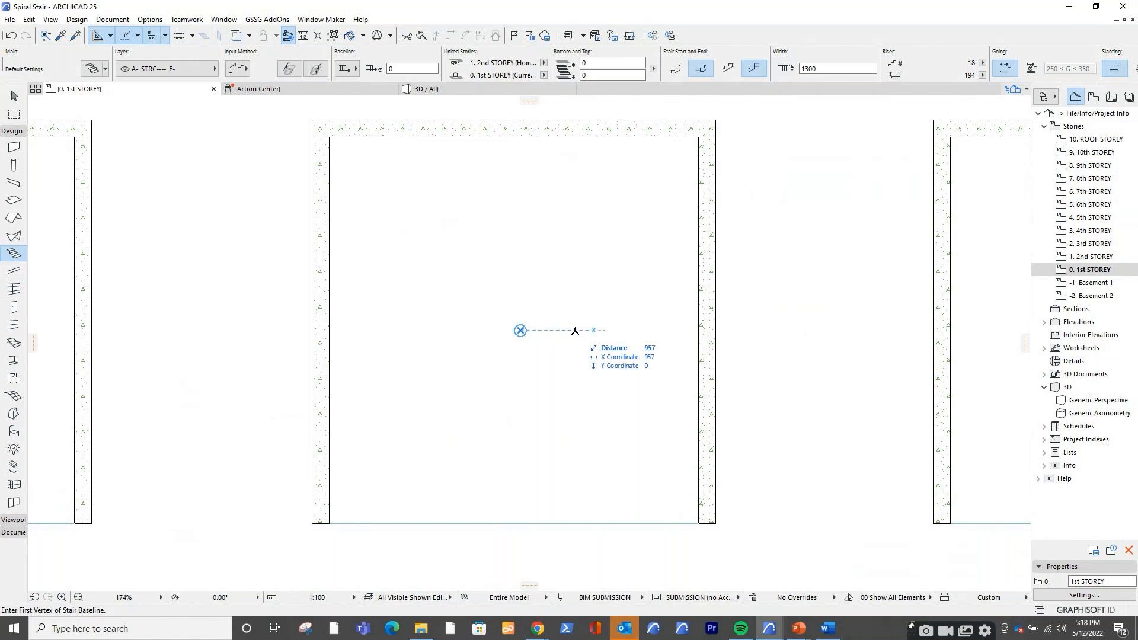
{"action": "type", "text": "3000"}
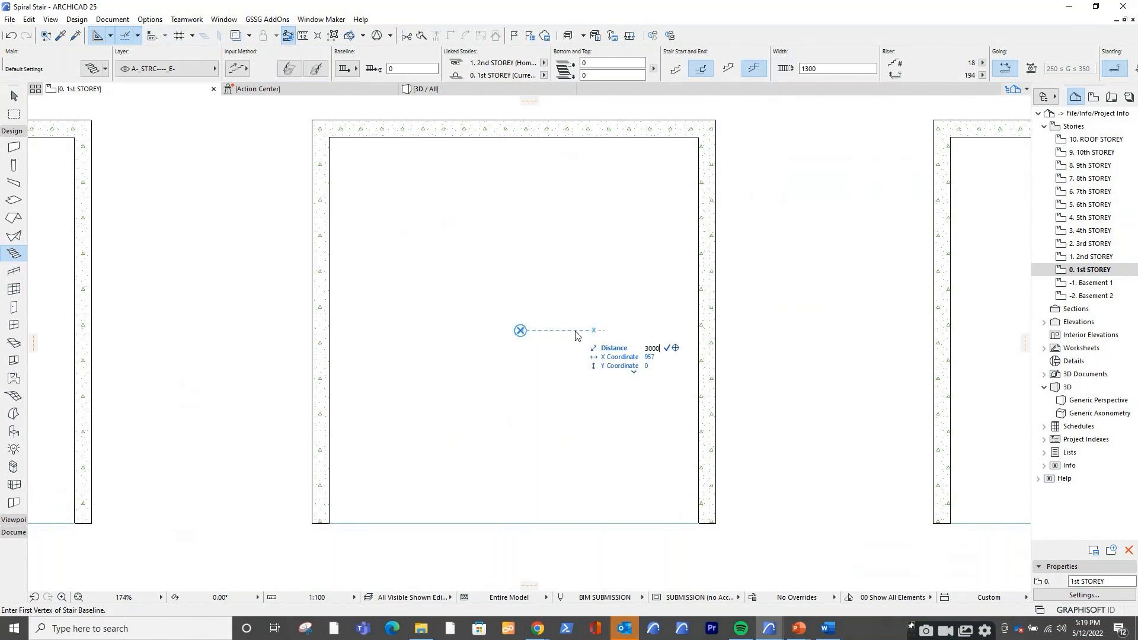
{"action": "left_click", "coordinate": [676, 351]}
{"action": "left_click", "coordinate": [692, 331]}
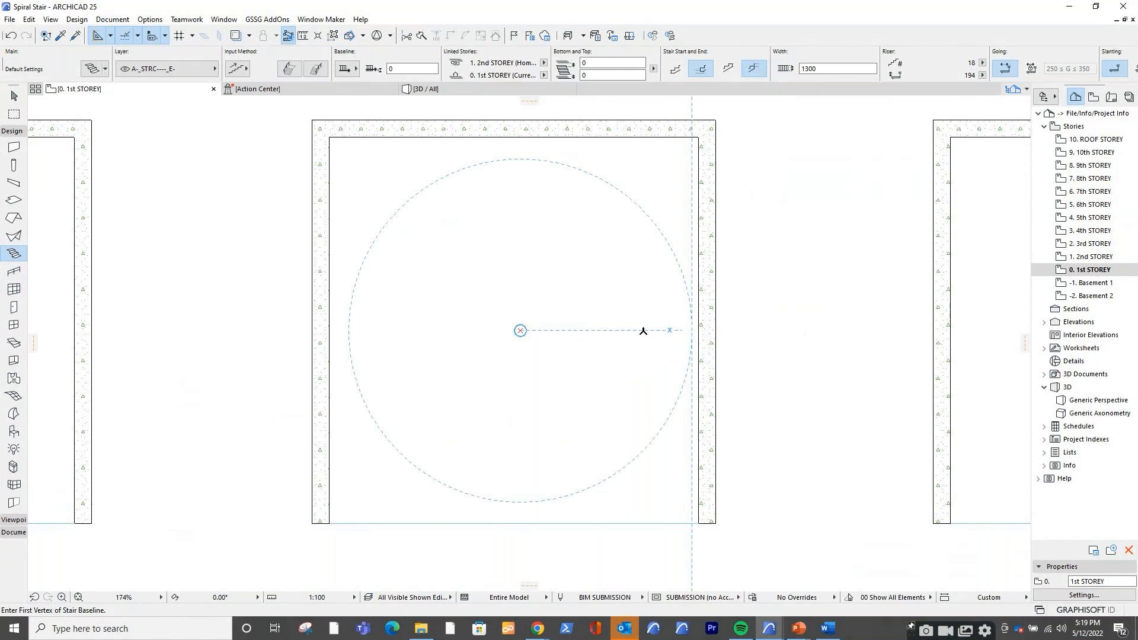
{"action": "key", "text": "Escape"}
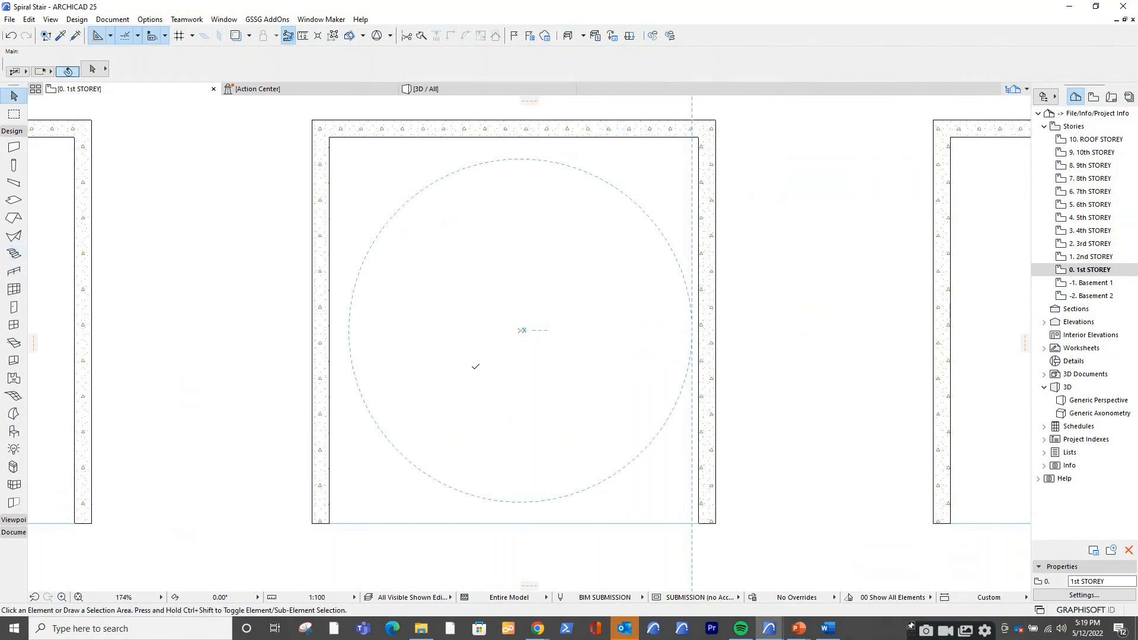
Set a circular guide line at 1500 around the hotspot and try to draw a three-point arc stair starting from the hotspot
{"action": "scroll", "coordinate": [521, 332], "scroll_direction": "down", "scroll_amount": 2}
{"action": "scroll", "coordinate": [522, 332], "scroll_direction": "down", "scroll_amount": 2}
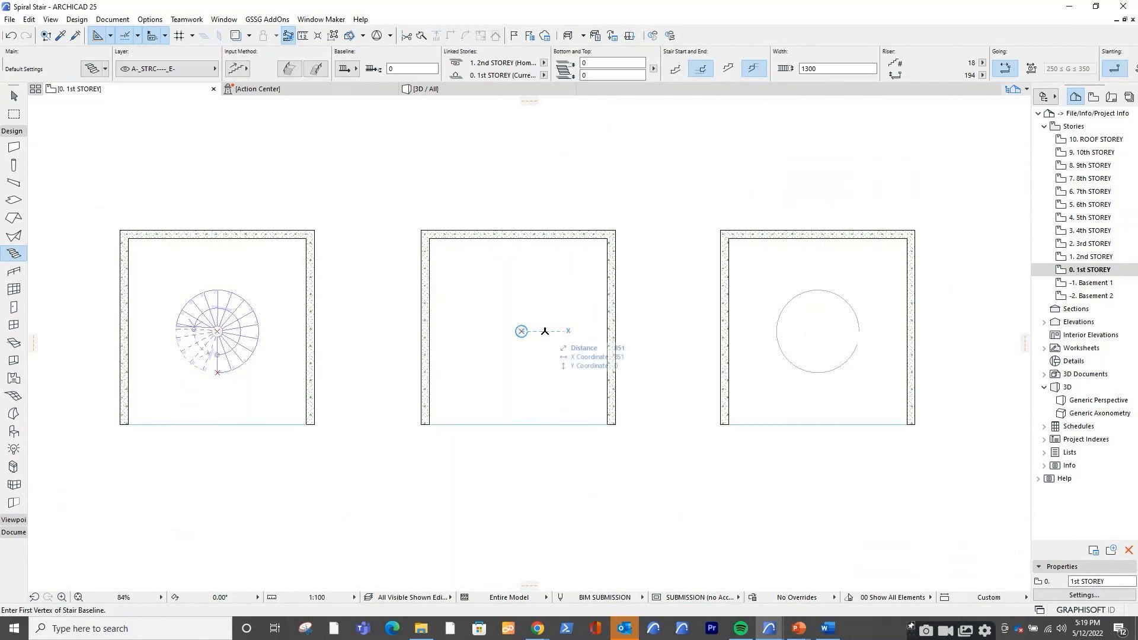
{"action": "type", "text": "15"}
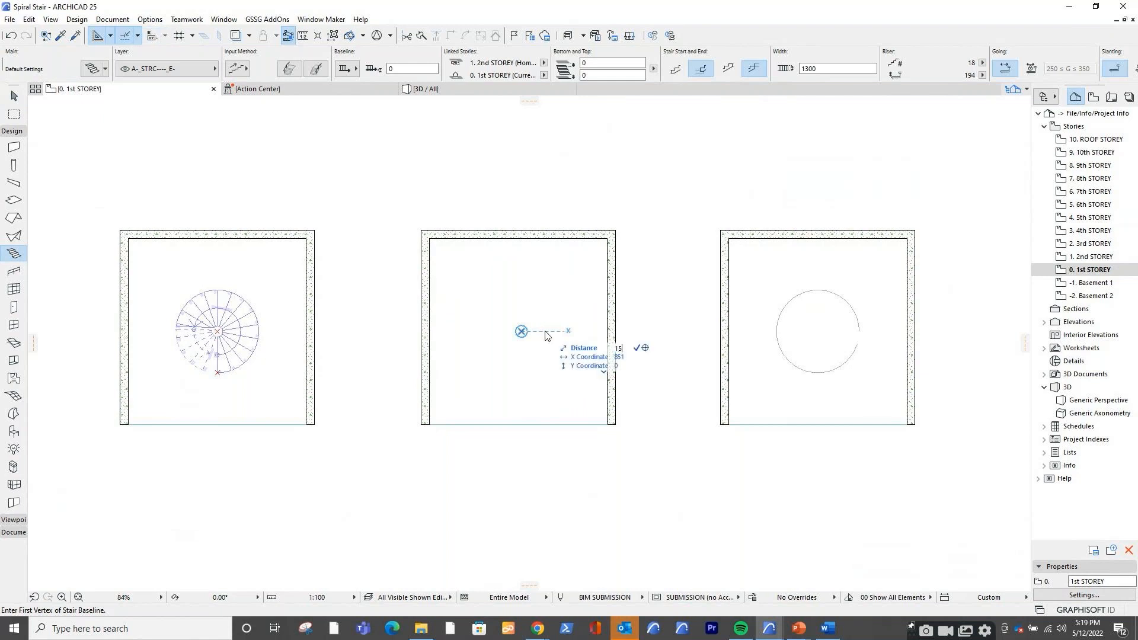
{"action": "type", "text": "00"}
{"action": "left_click", "coordinate": [637, 349]}
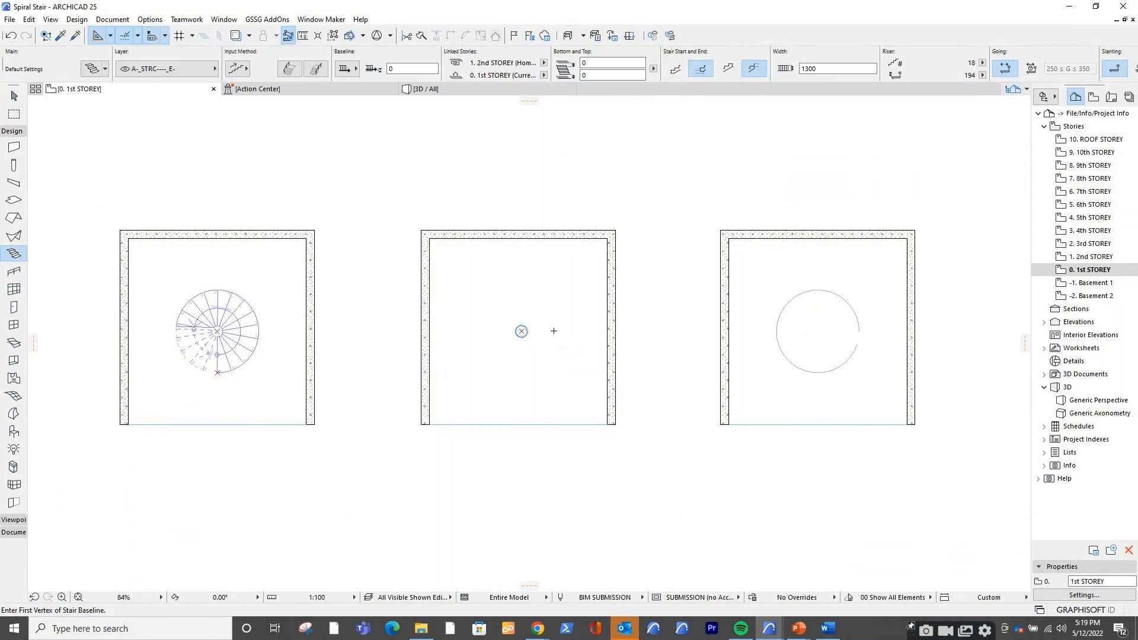
{"action": "left_click", "coordinate": [522, 331]}
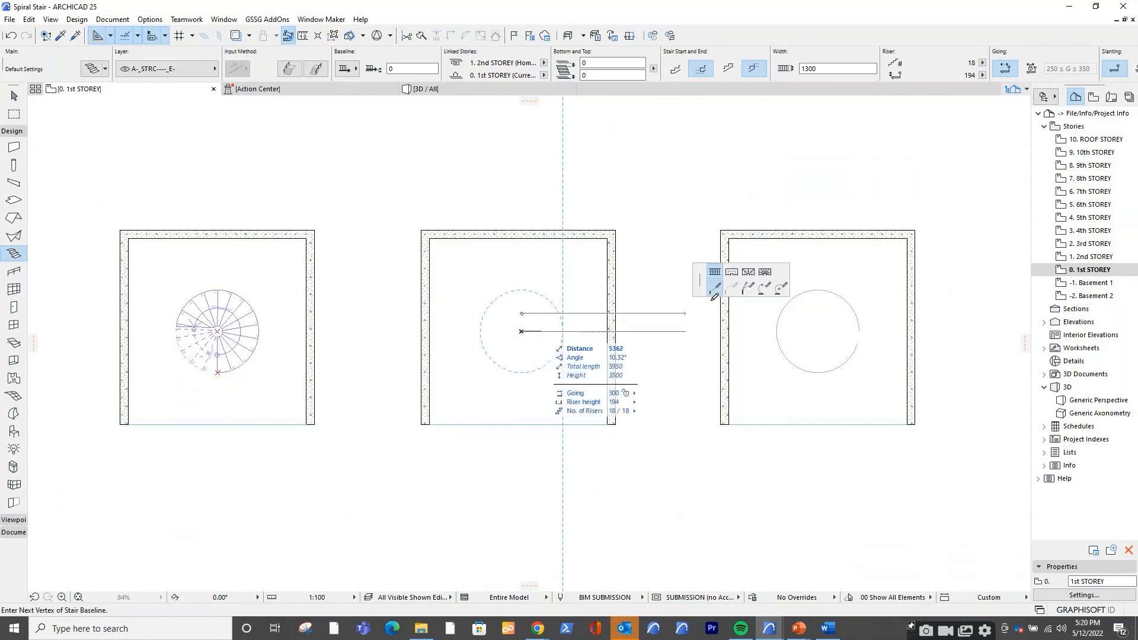
{"action": "left_click", "coordinate": [763, 290]}
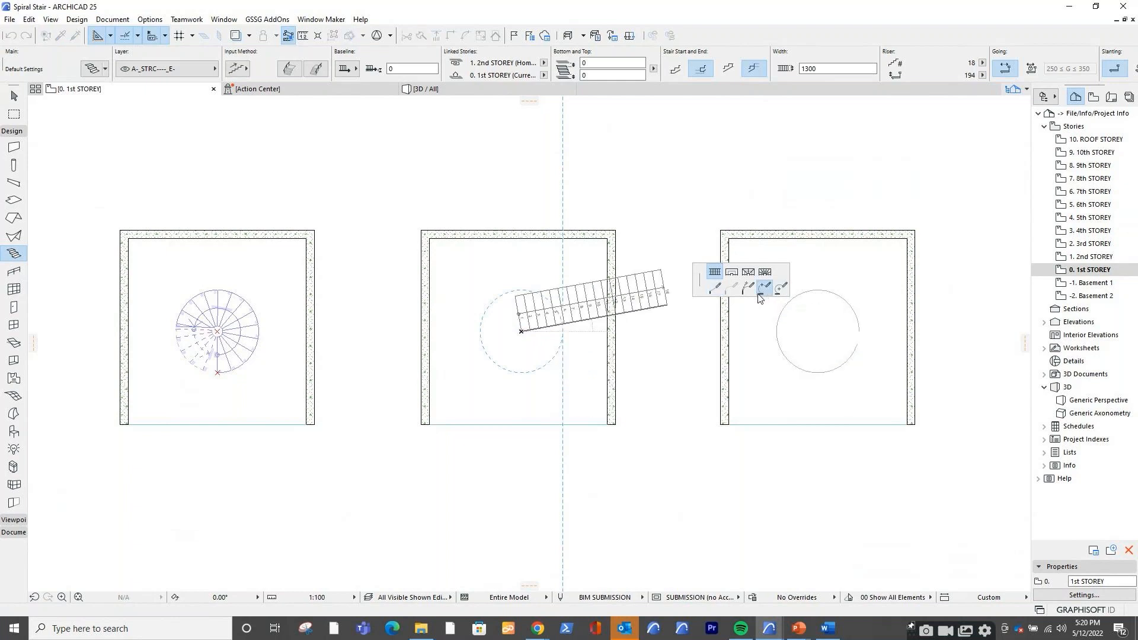
{"action": "left_click", "coordinate": [564, 331]}
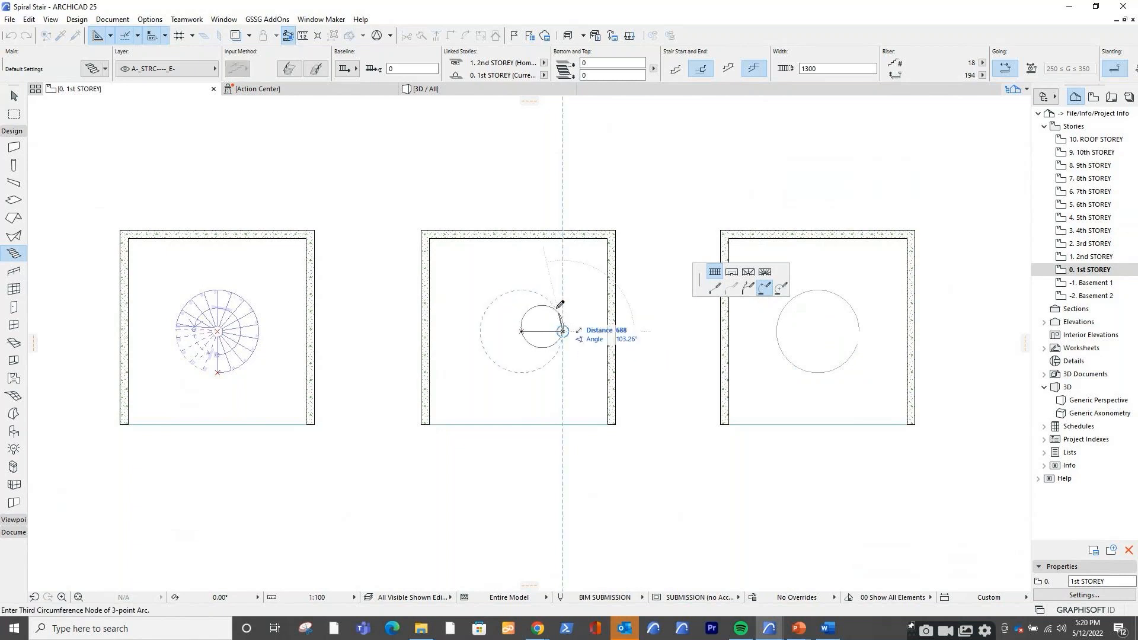
{"action": "left_click", "coordinate": [485, 327]}
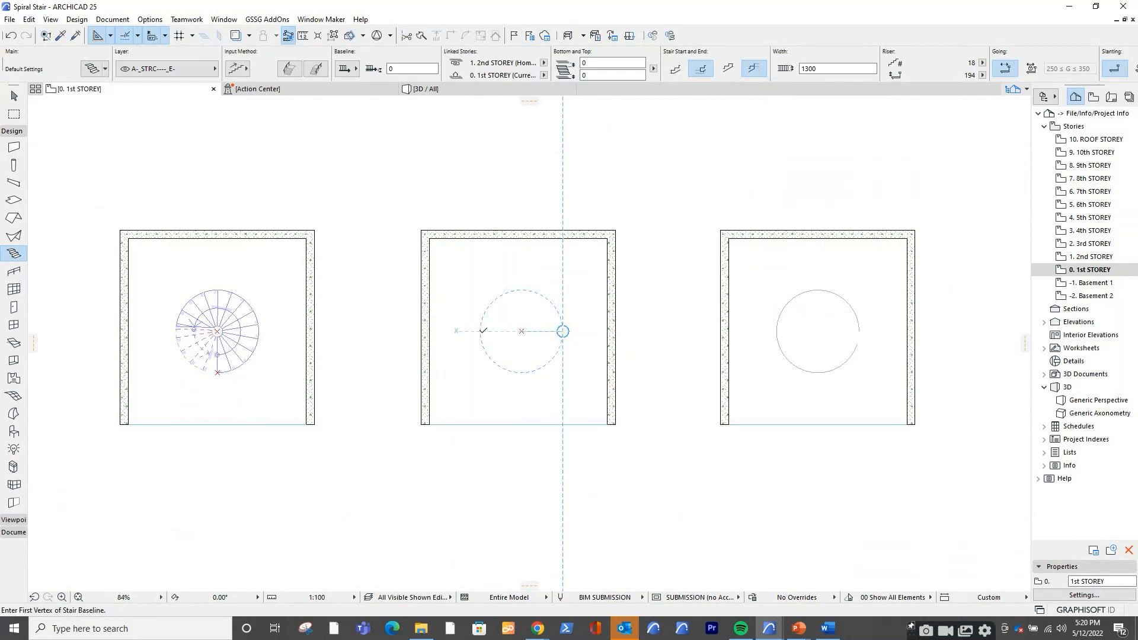
Try to draw a centre-point arc stair starting at the guide circle's left edge and centred on its right edge
{"action": "left_click", "coordinate": [562, 331]}
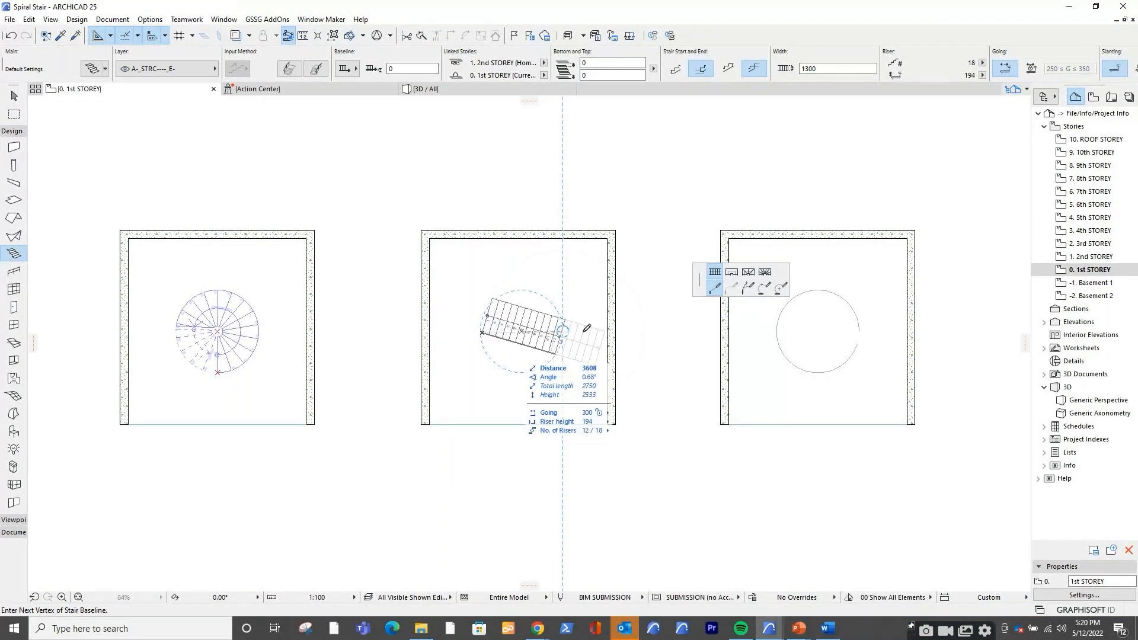
{"action": "left_click", "coordinate": [781, 289]}
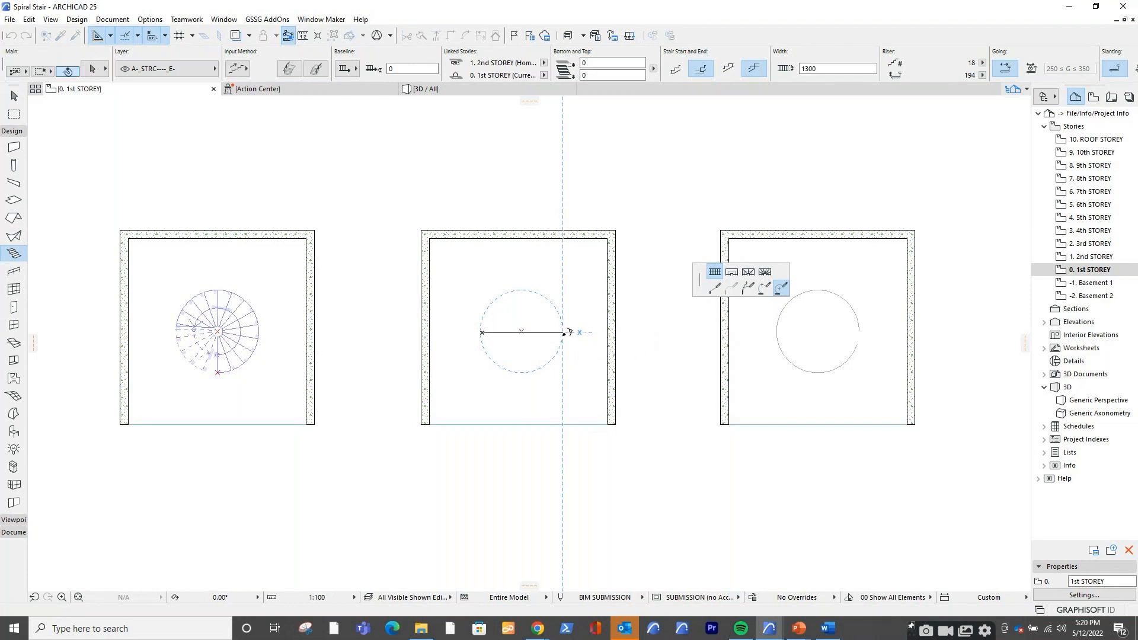
{"action": "left_click", "coordinate": [563, 332]}
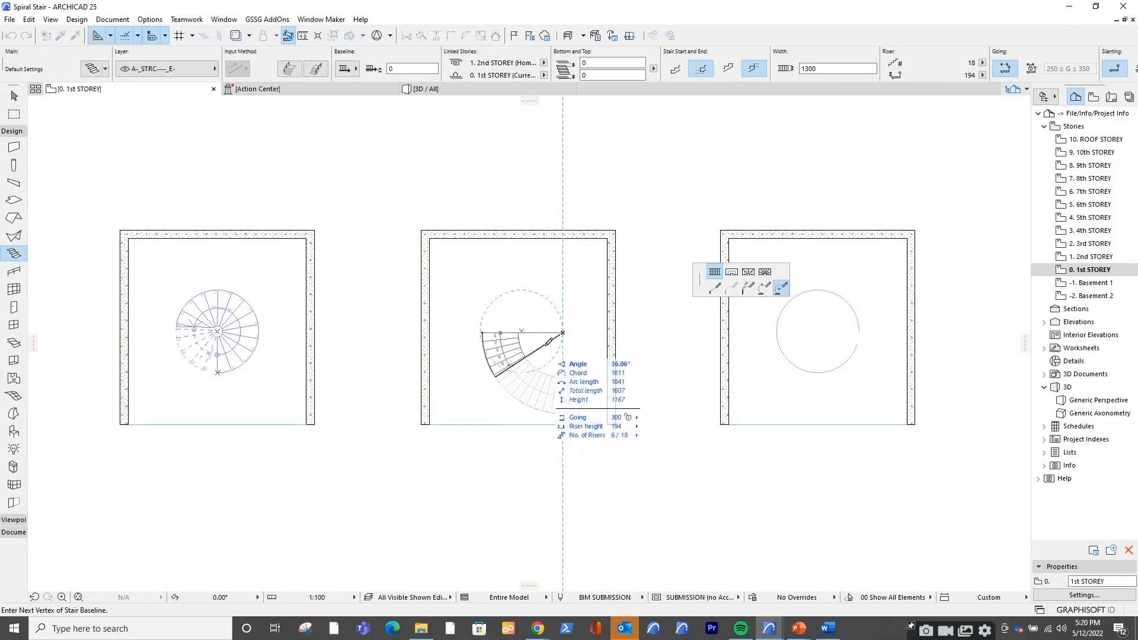
{"action": "double_click", "coordinate": [545, 323]}
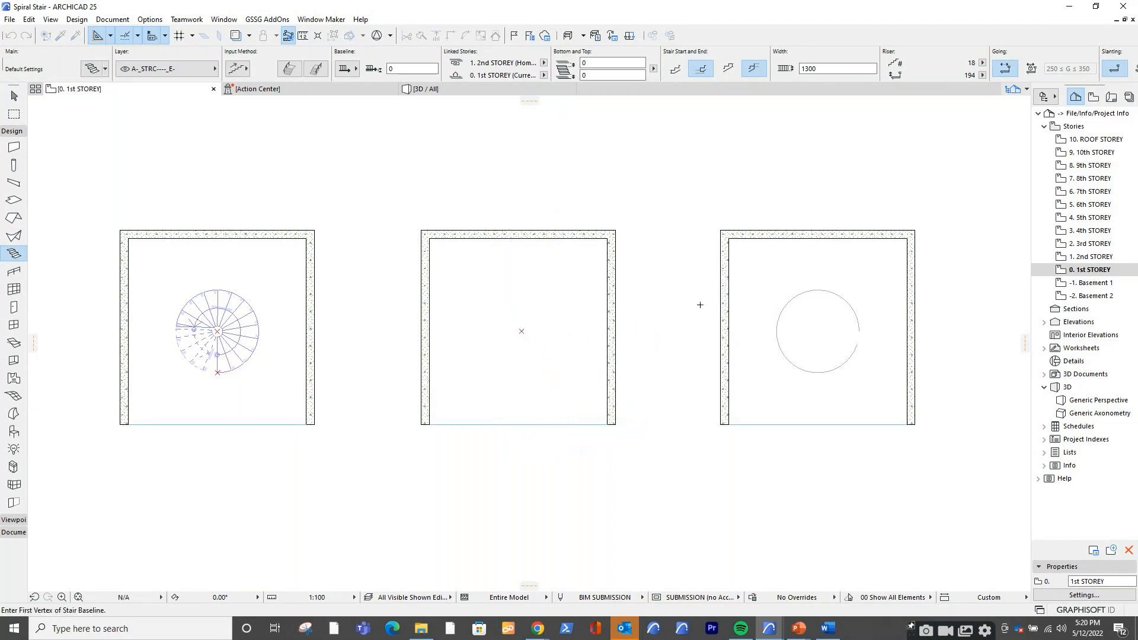
{"action": "key", "text": "Escape"}
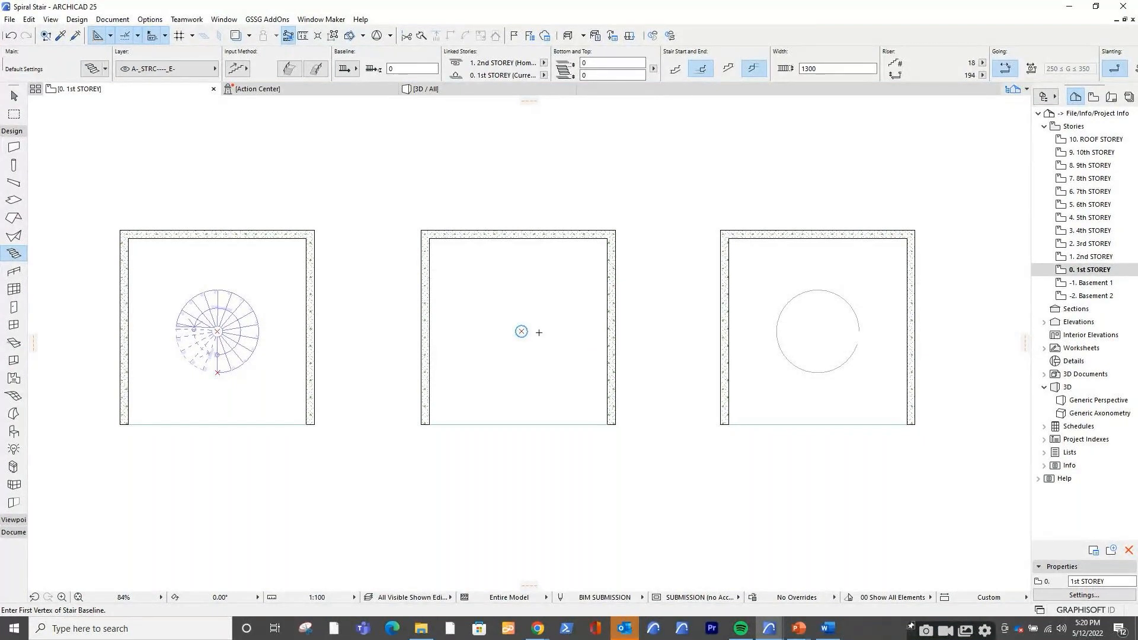
Create a fresh circular guide line with a 1500 radius centred on the middle room's hotspot
{"action": "scroll", "coordinate": [522, 331], "scroll_direction": "up", "scroll_amount": 10}
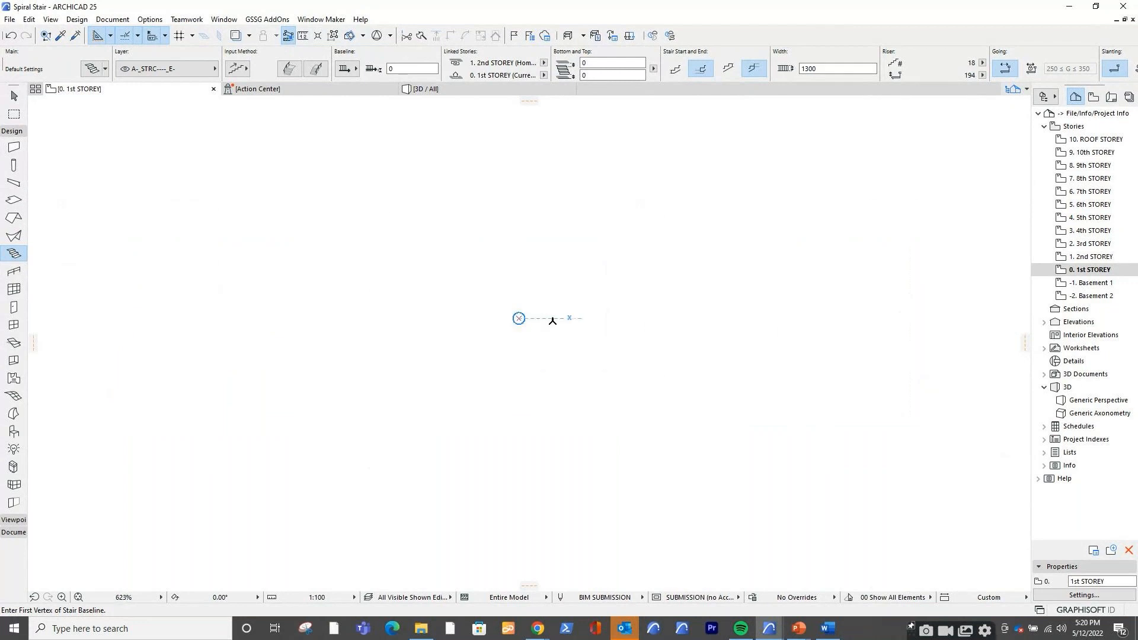
{"action": "type", "text": "1500"}
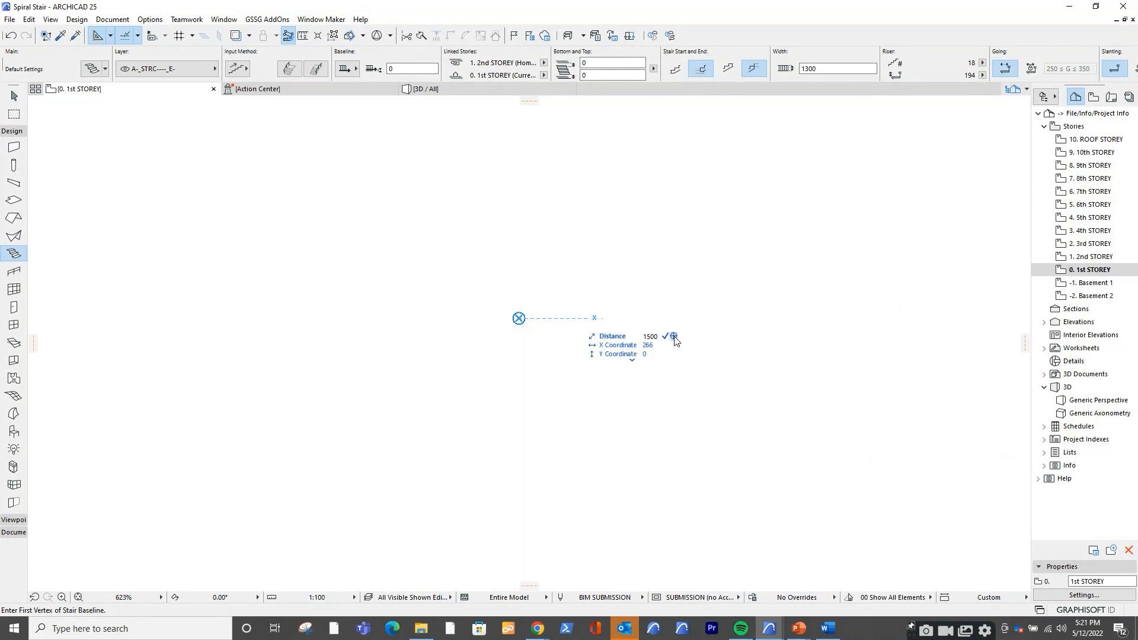
{"action": "left_click", "coordinate": [673, 336]}
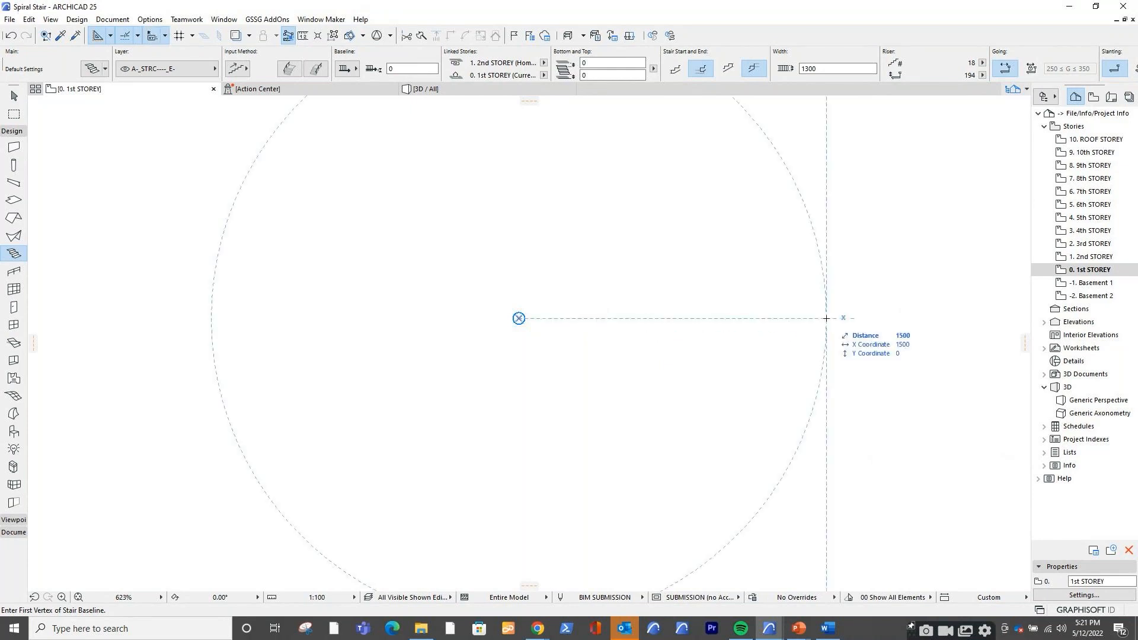
Draw an 18-riser spiral stair by three-point arc, starting at the guide circle's right edge and passing through its left and upper edges
{"action": "left_click", "coordinate": [827, 318]}
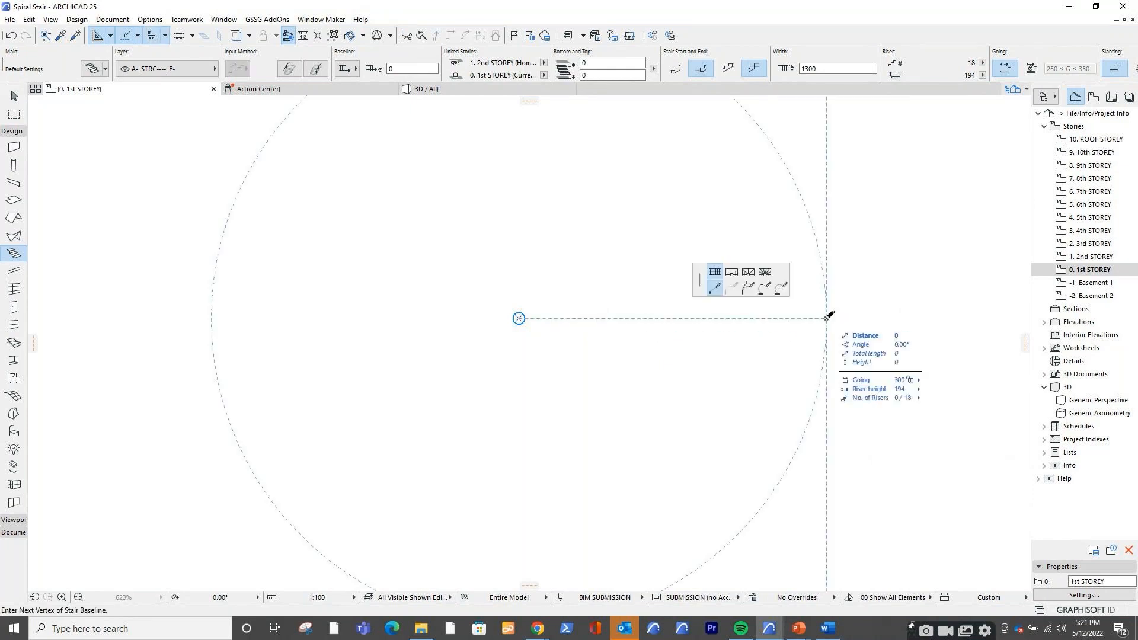
{"action": "left_click", "coordinate": [763, 289]}
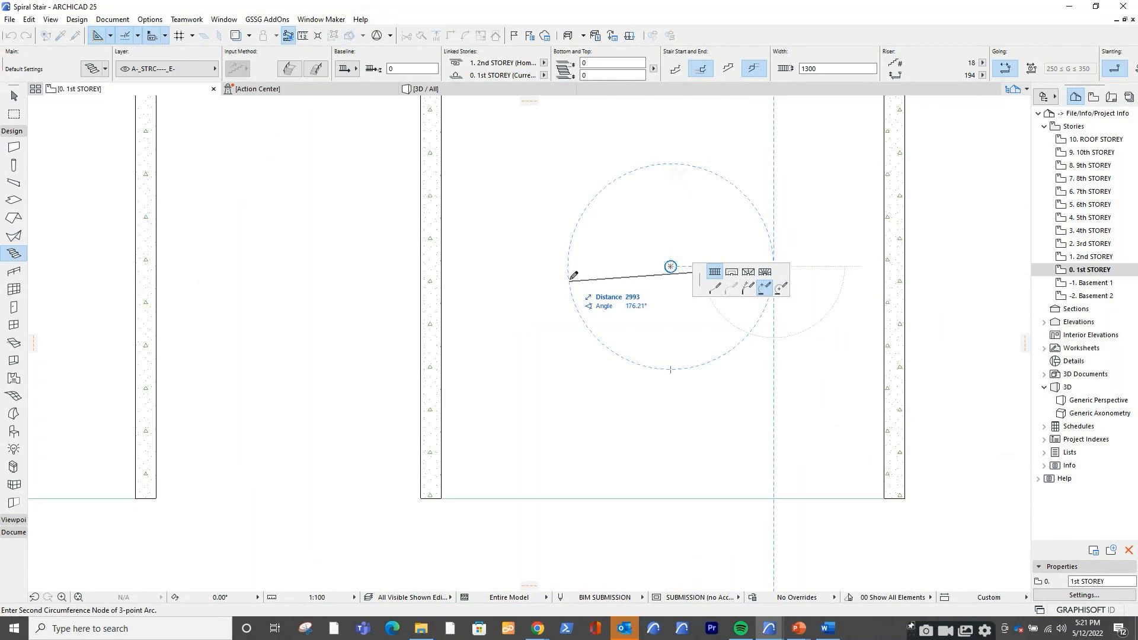
{"action": "left_click", "coordinate": [568, 266]}
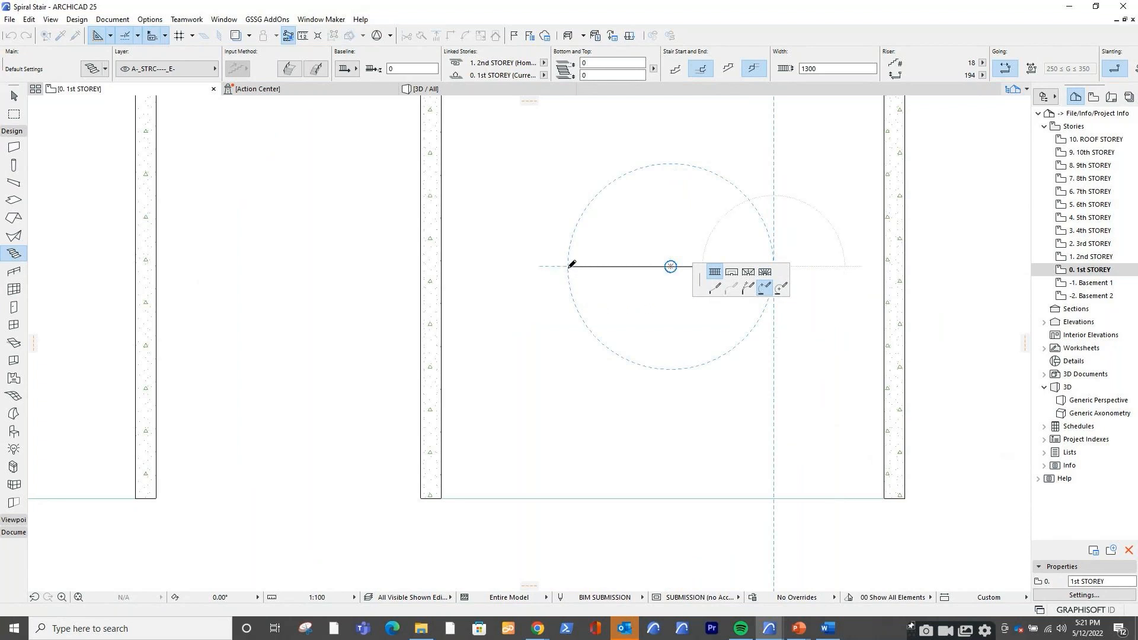
{"action": "left_click", "coordinate": [679, 162]}
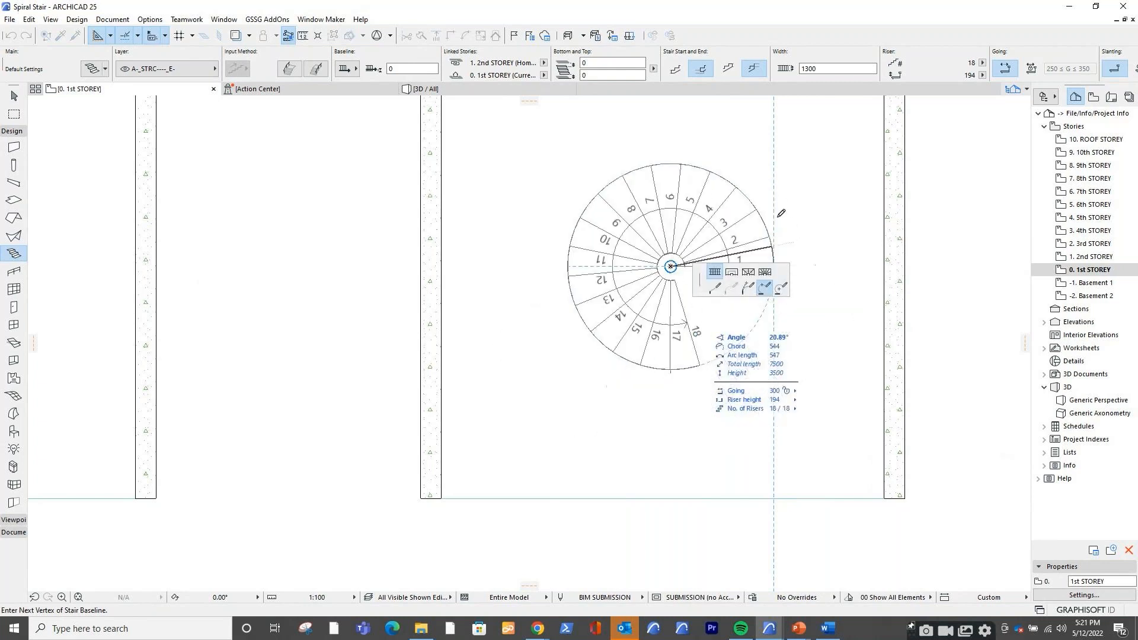
{"action": "left_click", "coordinate": [710, 324]}
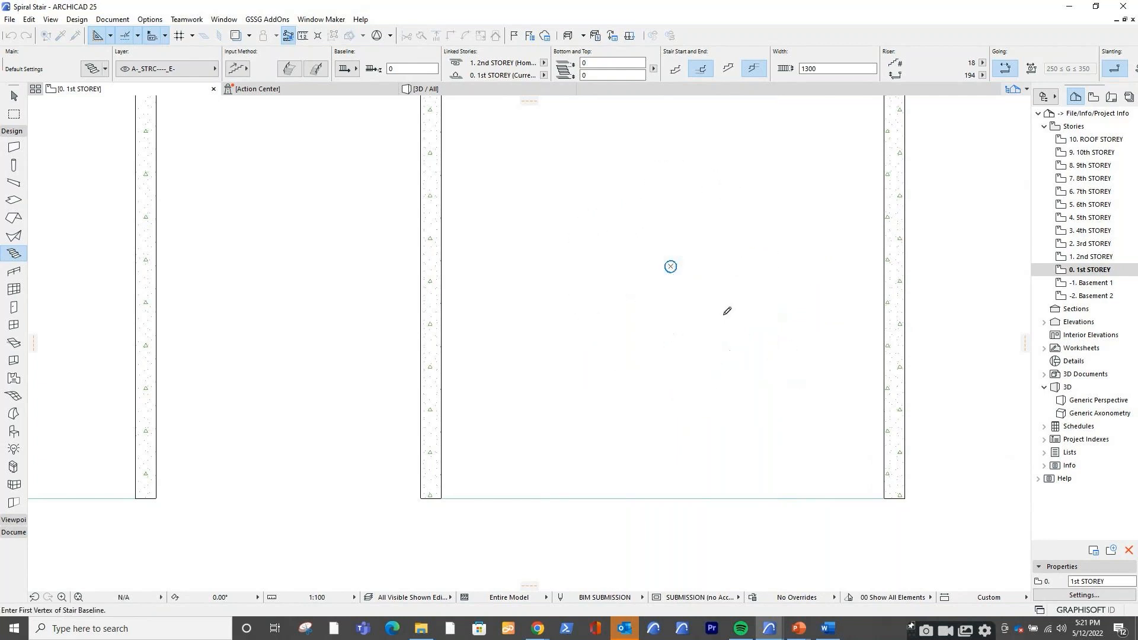
{"action": "scroll", "coordinate": [727, 310], "scroll_direction": "up", "scroll_amount": 5}
{"action": "scroll", "coordinate": [715, 335], "scroll_direction": "down", "scroll_amount": 2}
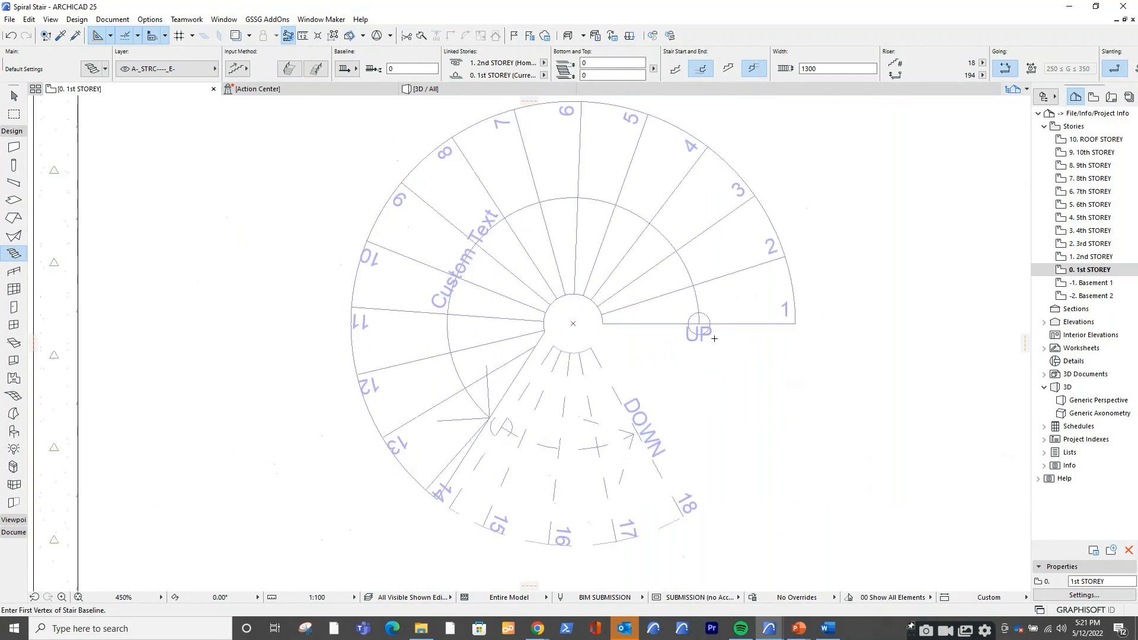
{"action": "scroll", "coordinate": [714, 339], "scroll_direction": "down", "scroll_amount": 5}
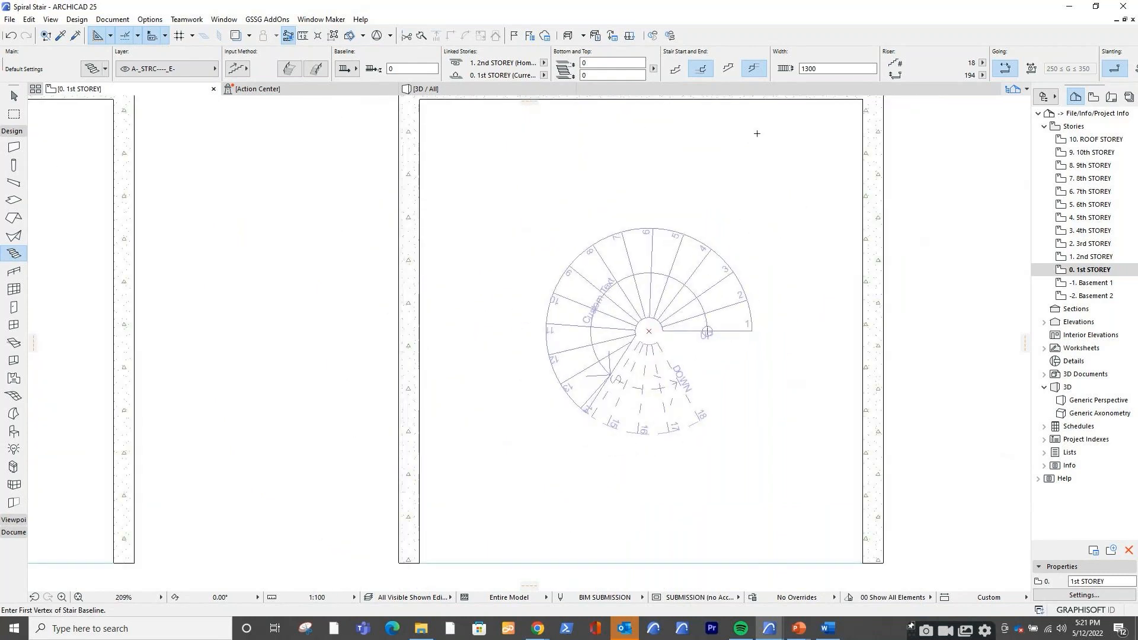
Inspect the middle room's new spiral stair in the generic perspective 3D view
{"action": "left_click", "coordinate": [1101, 403]}
{"action": "double_click", "coordinate": [1101, 401]}
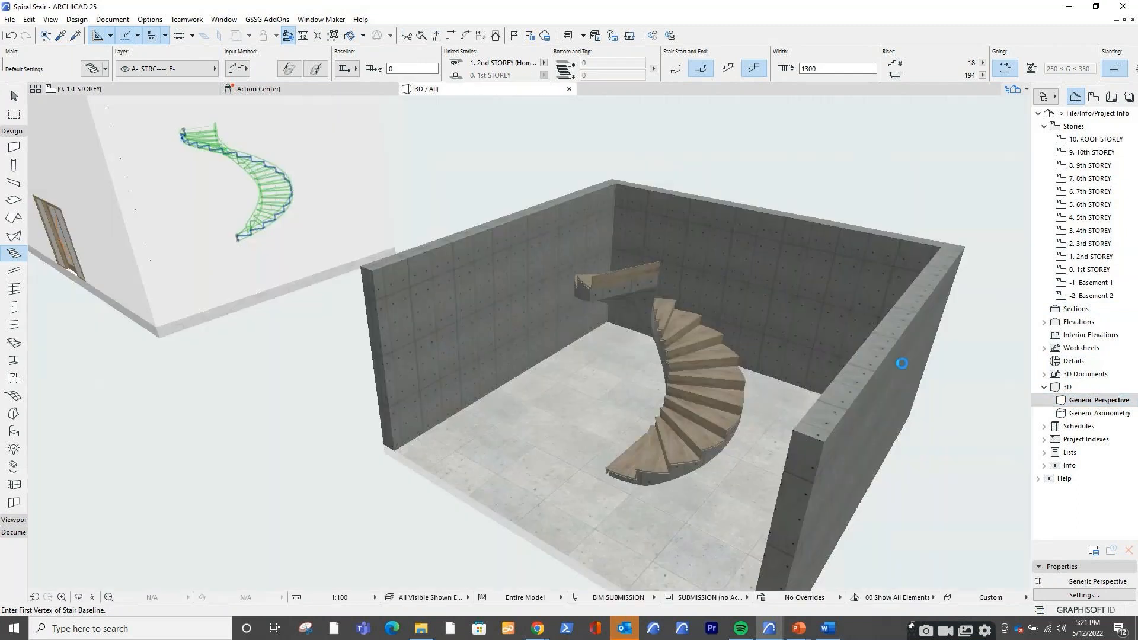
{"action": "scroll", "coordinate": [664, 320], "scroll_direction": "down", "scroll_amount": 5}
{"action": "middle_click_drag", "start_coordinate": [735, 380], "coordinate": [692, 347], "text": "shift"}
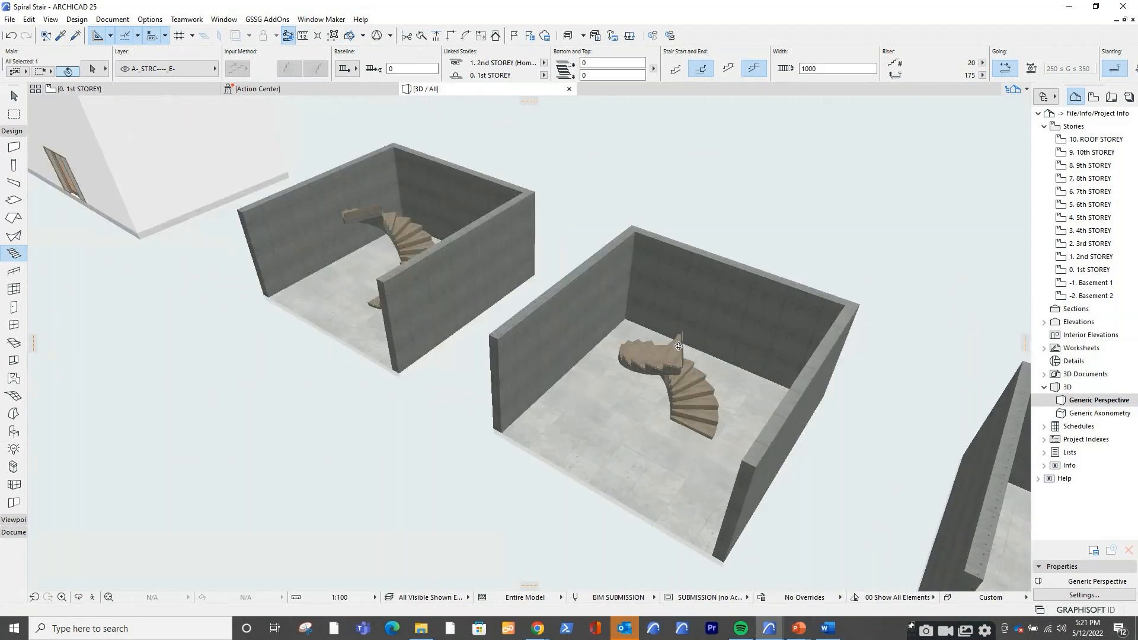
On the 1st storey plan, pick up the middle room stair's settings and draw an 18-riser spiral stair along the third room's circle
{"action": "double_click", "coordinate": [1097, 273]}
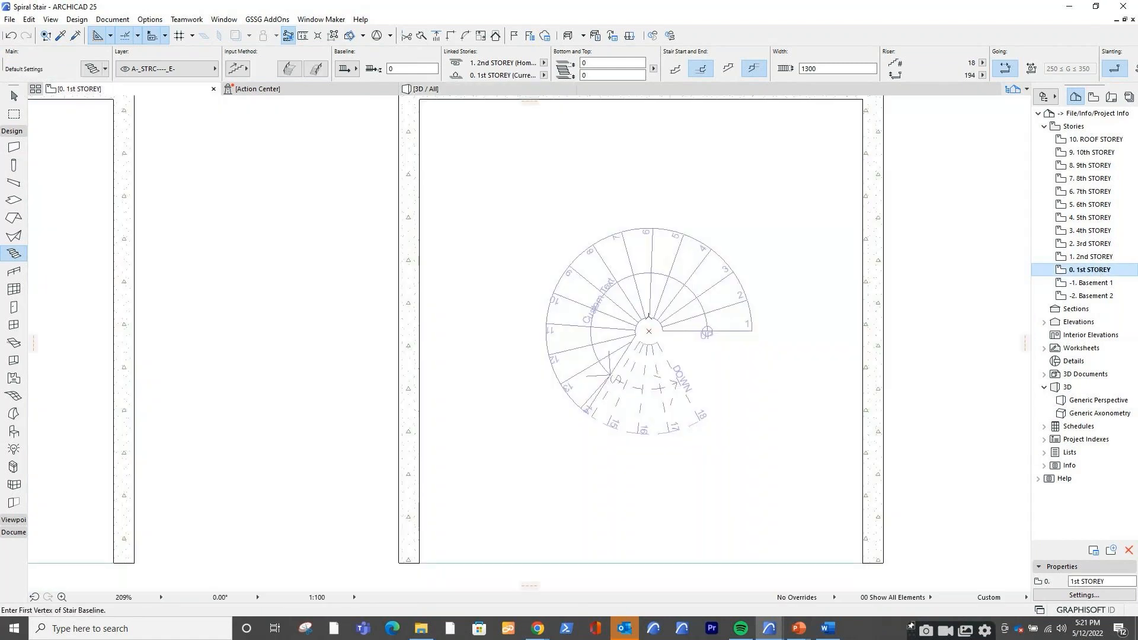
{"action": "scroll", "coordinate": [718, 328], "scroll_direction": "down", "scroll_amount": 2}
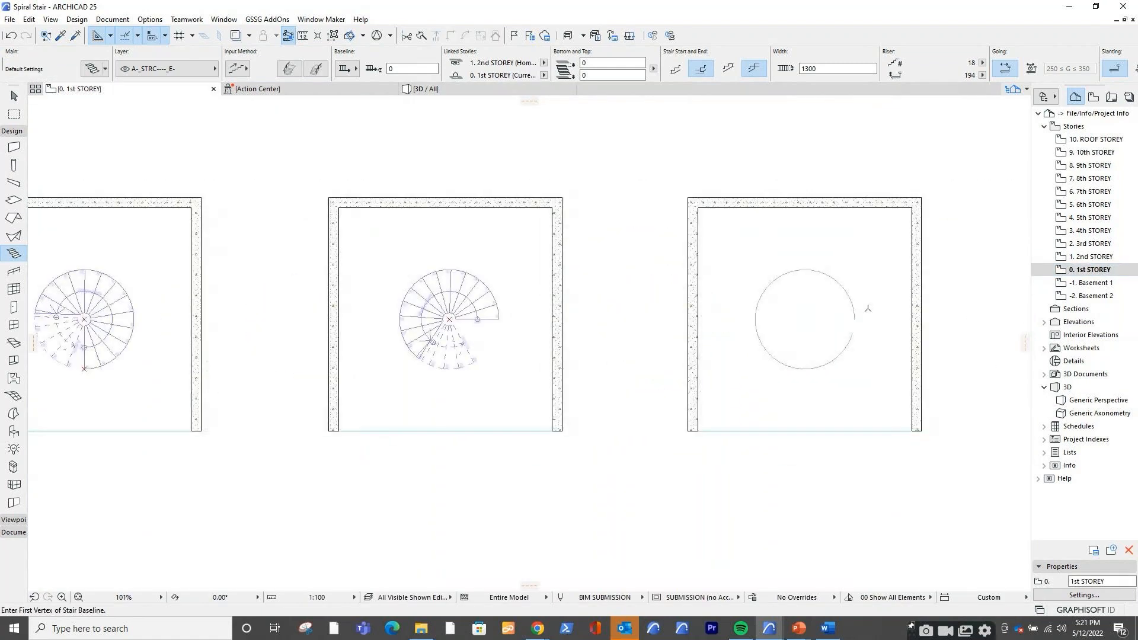
{"action": "scroll", "coordinate": [868, 308], "scroll_direction": "up", "scroll_amount": 3}
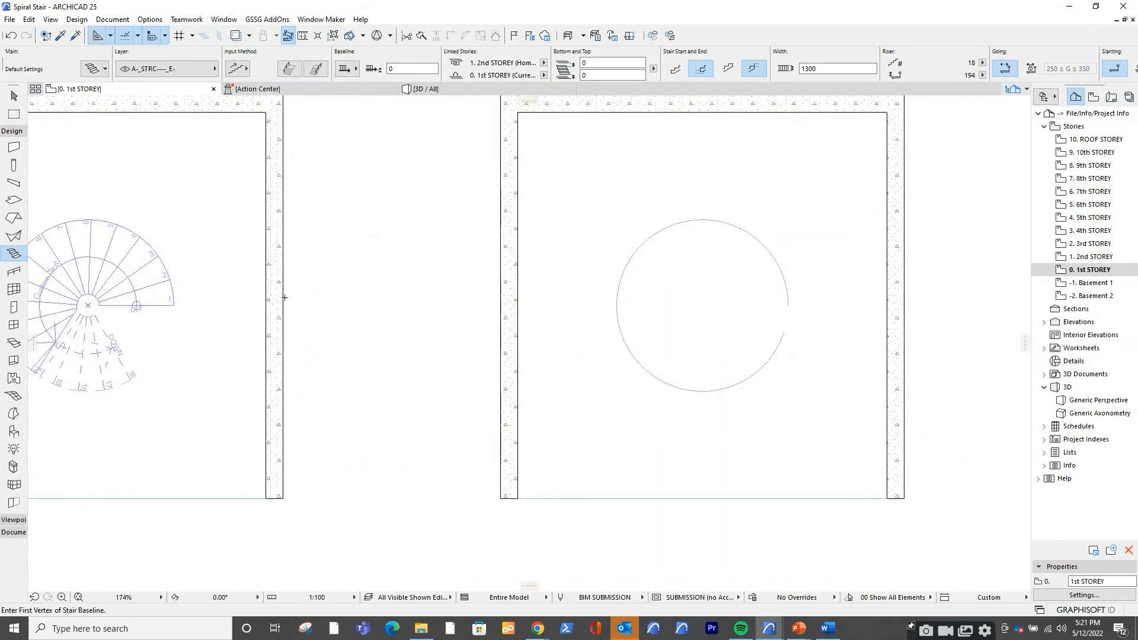
{"action": "key", "text": "Escape"}
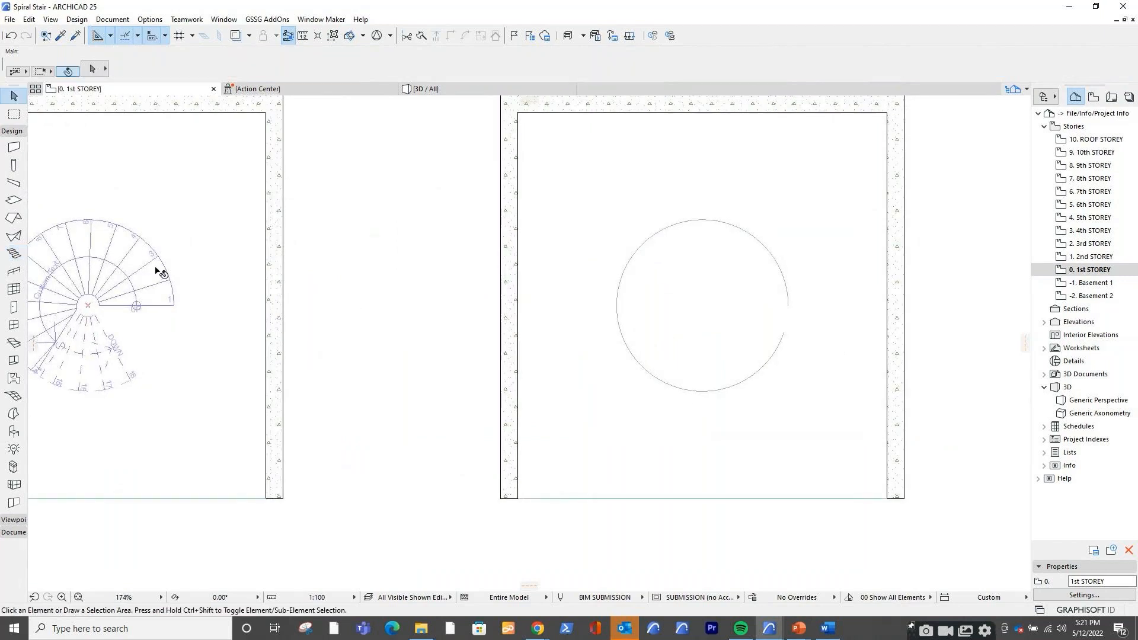
{"action": "left_click", "coordinate": [54, 243], "text": "alt"}
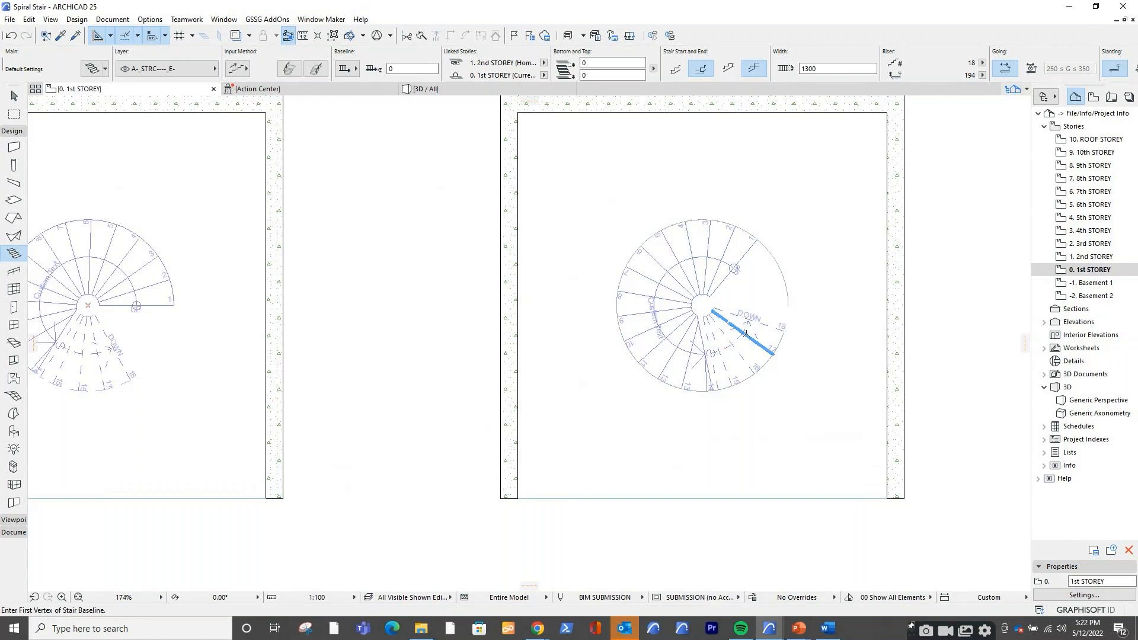
Select the middle room's spiral stair in the 3D view and open its selection settings
{"action": "scroll", "coordinate": [755, 339], "scroll_direction": "down", "scroll_amount": 4}
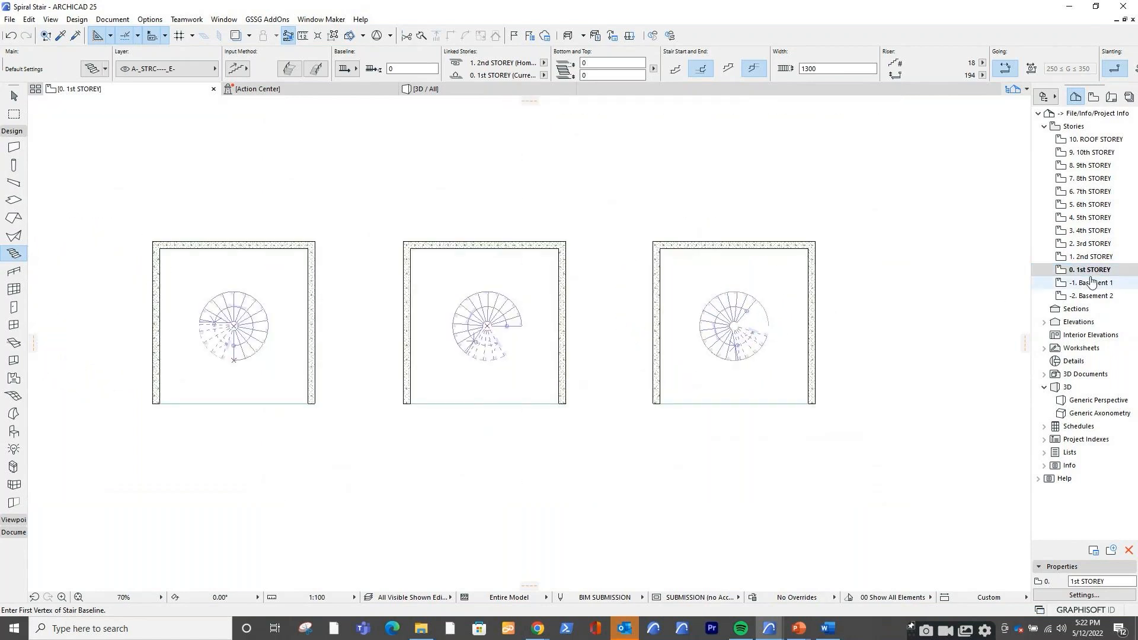
{"action": "left_click", "coordinate": [480, 91]}
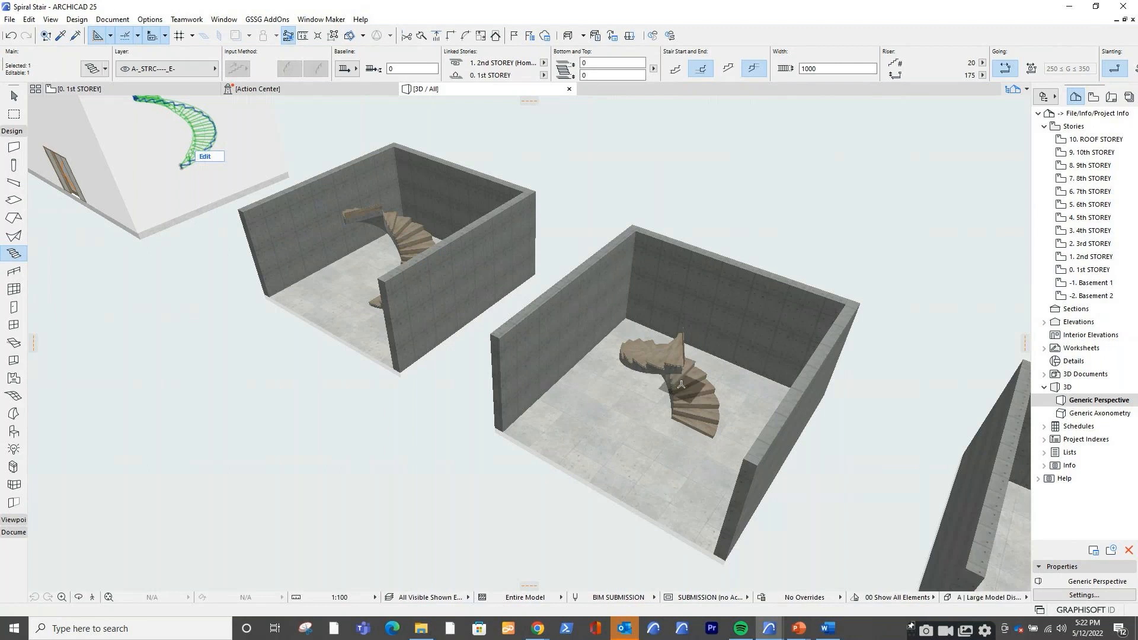
{"action": "scroll", "coordinate": [682, 384], "scroll_direction": "up", "scroll_amount": 3}
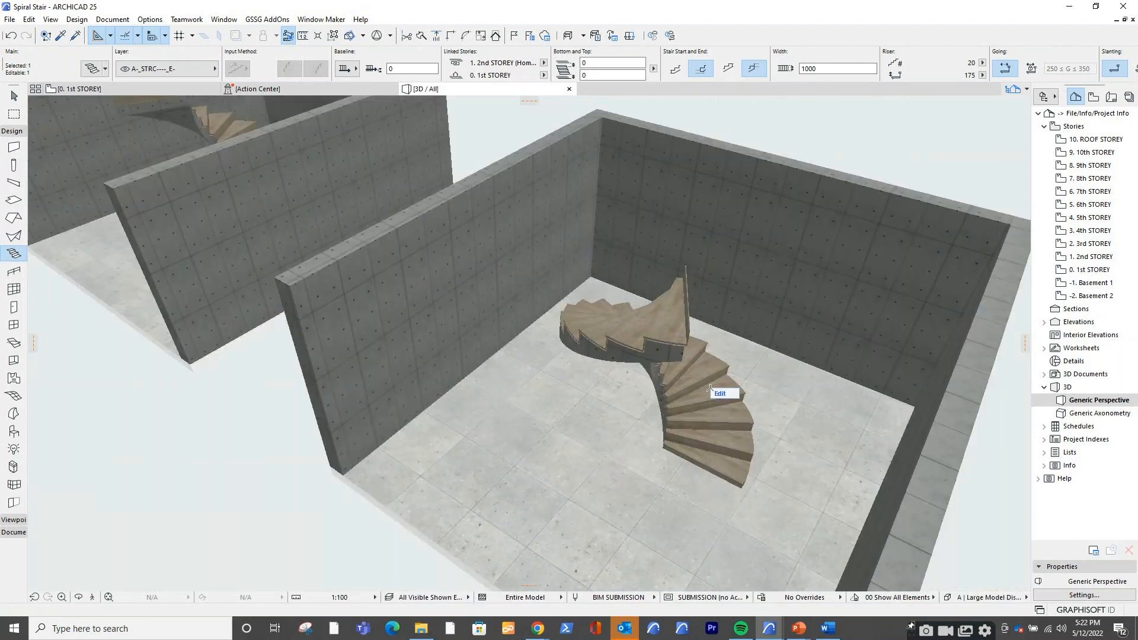
{"action": "key", "text": "Escape"}
{"action": "key", "text": "Escape"}
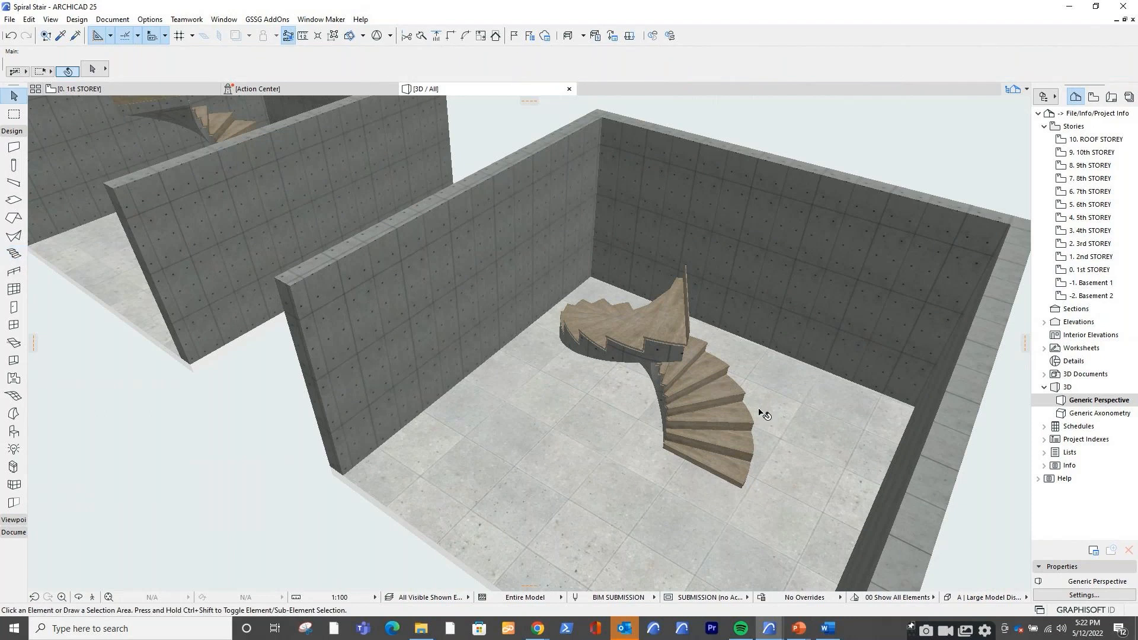
{"action": "middle_click_drag", "start_coordinate": [576, 413], "coordinate": [547, 401]}
{"action": "scroll", "coordinate": [647, 406], "scroll_direction": "up", "scroll_amount": 2}
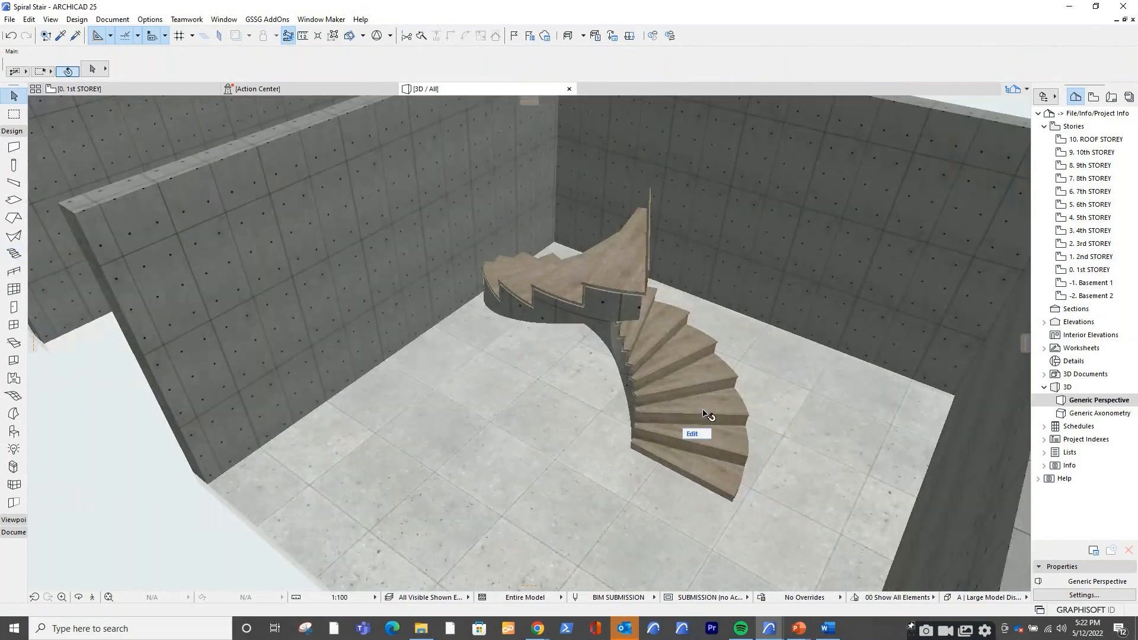
{"action": "left_click", "coordinate": [706, 417]}
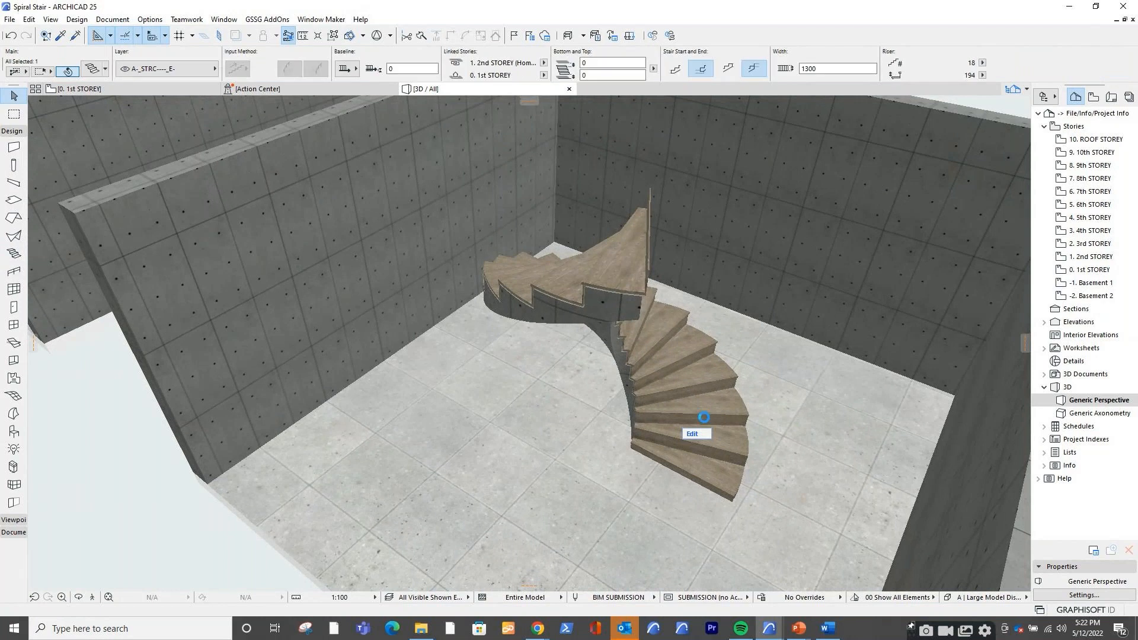
{"action": "mouse_move", "coordinate": [707, 421]}
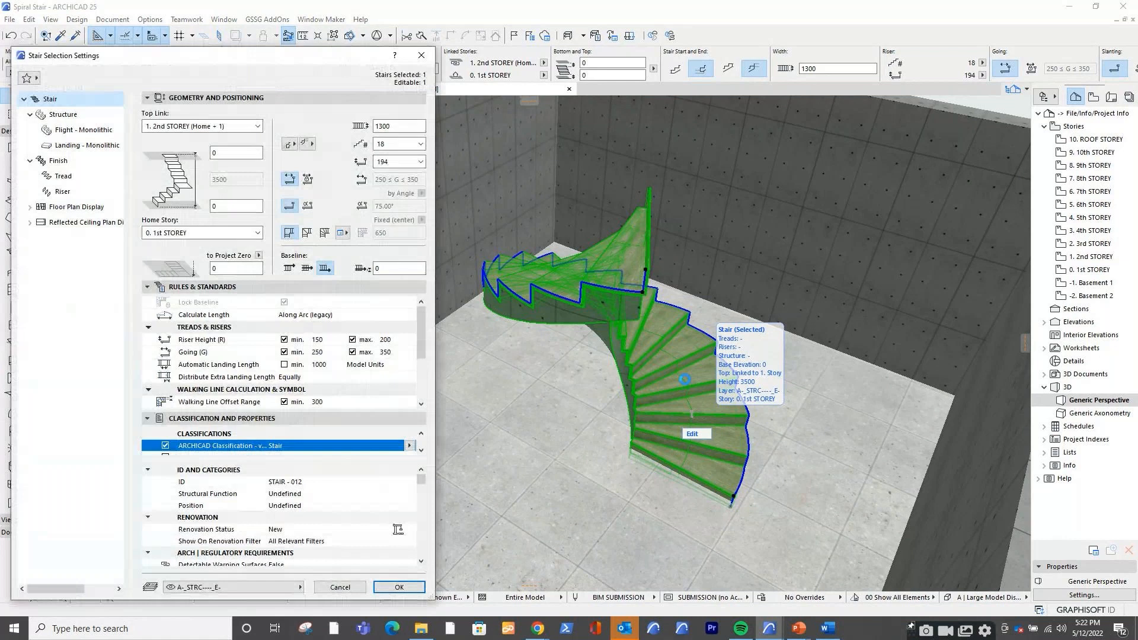
{"action": "left_click_drag", "start_coordinate": [355, 59], "coordinate": [549, 37]}
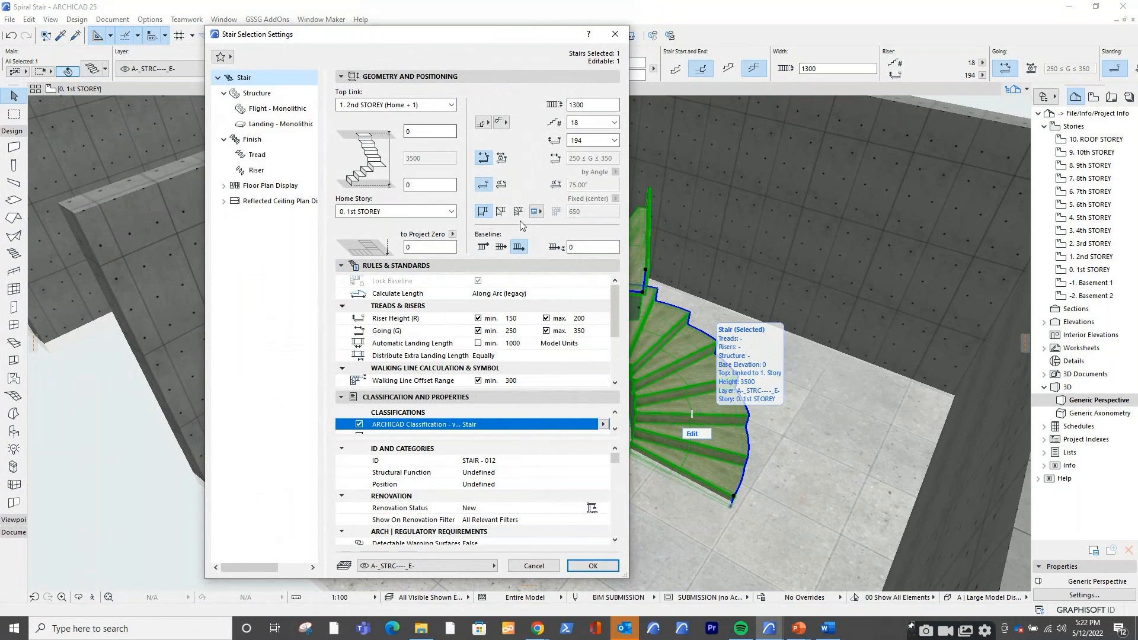
Set both the flight structure and the landing structure of the stair to Stringers Only
{"action": "left_click", "coordinate": [270, 95]}
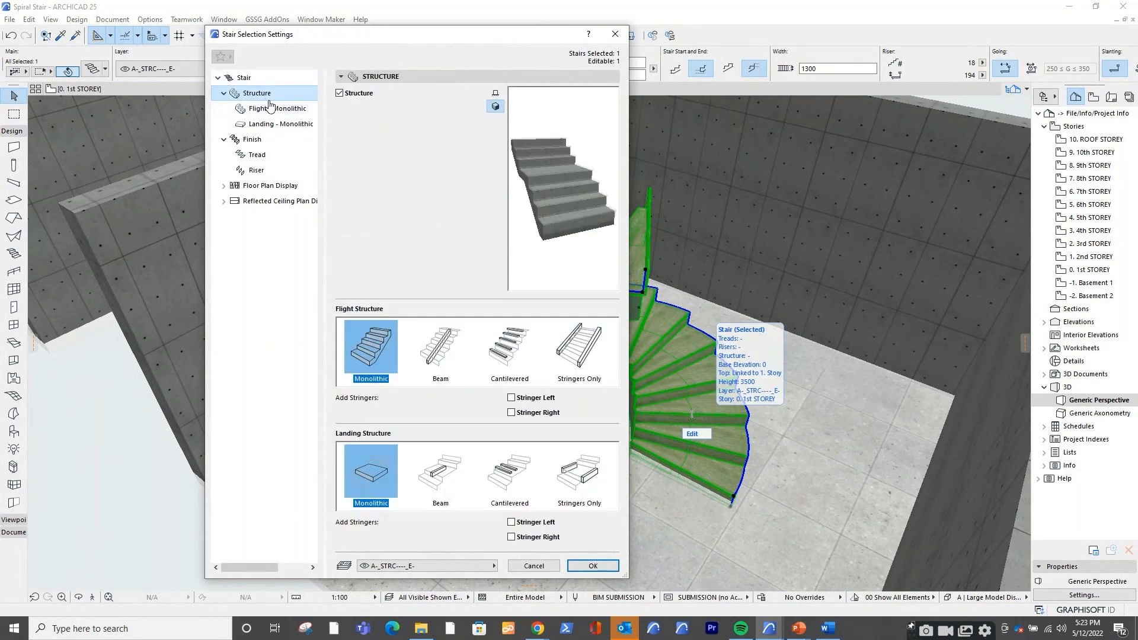
{"action": "left_click", "coordinate": [578, 356]}
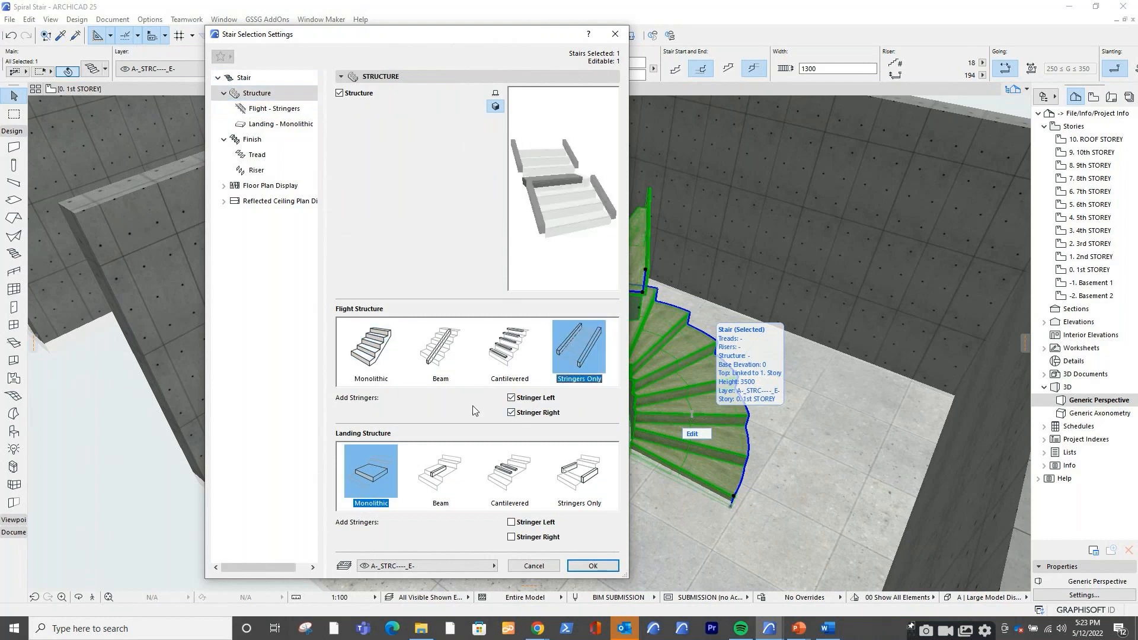
{"action": "left_click", "coordinate": [579, 474]}
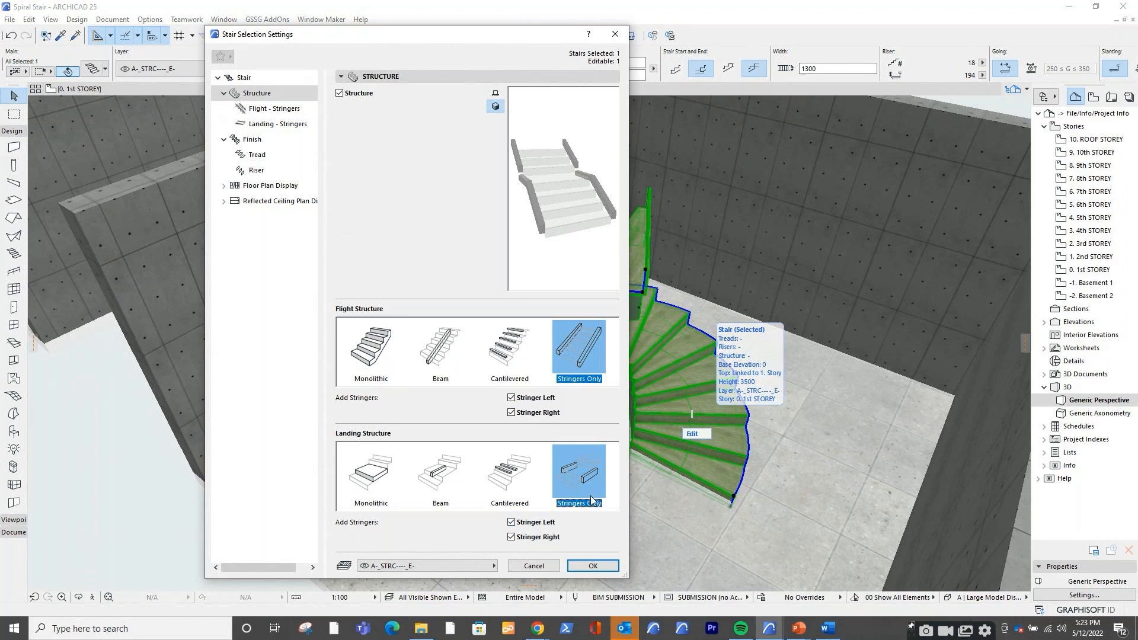
Set the flight stringers to a height of 200 and a width of 35
{"action": "left_click", "coordinate": [275, 111]}
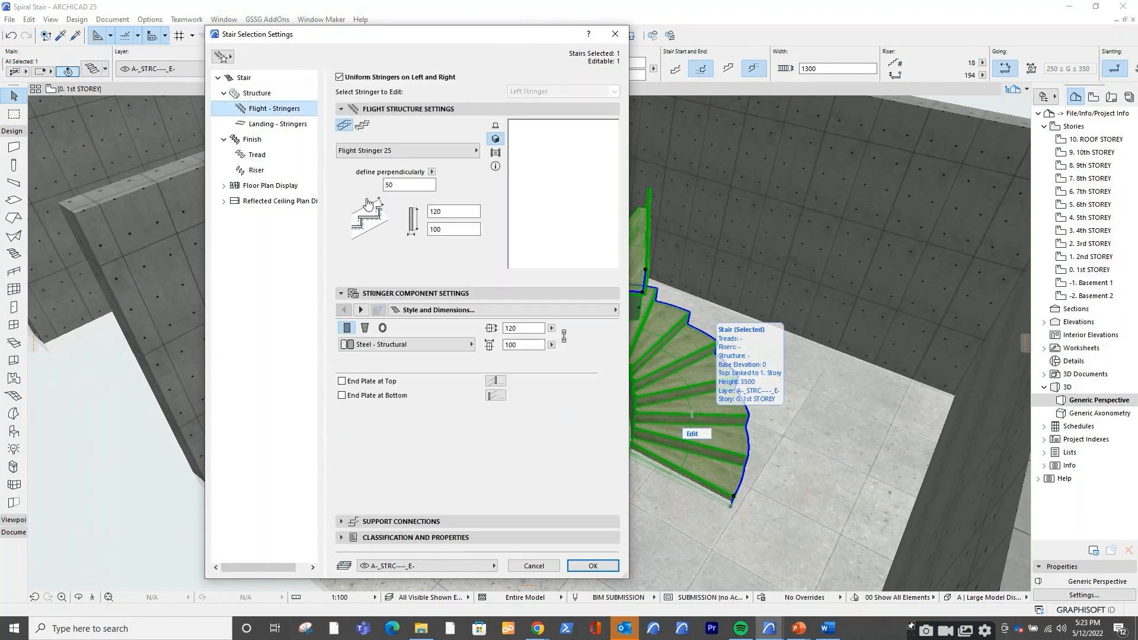
{"action": "left_click", "coordinate": [431, 213]}
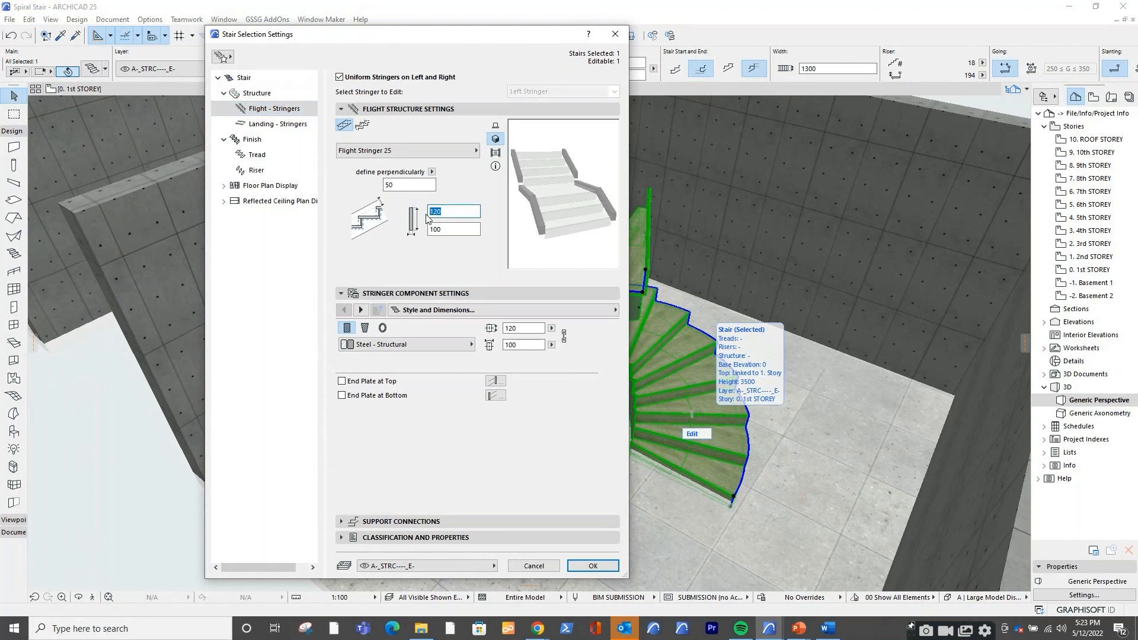
{"action": "type", "text": "200"}
{"action": "left_click", "coordinate": [453, 230]}
{"action": "type", "text": "35"}
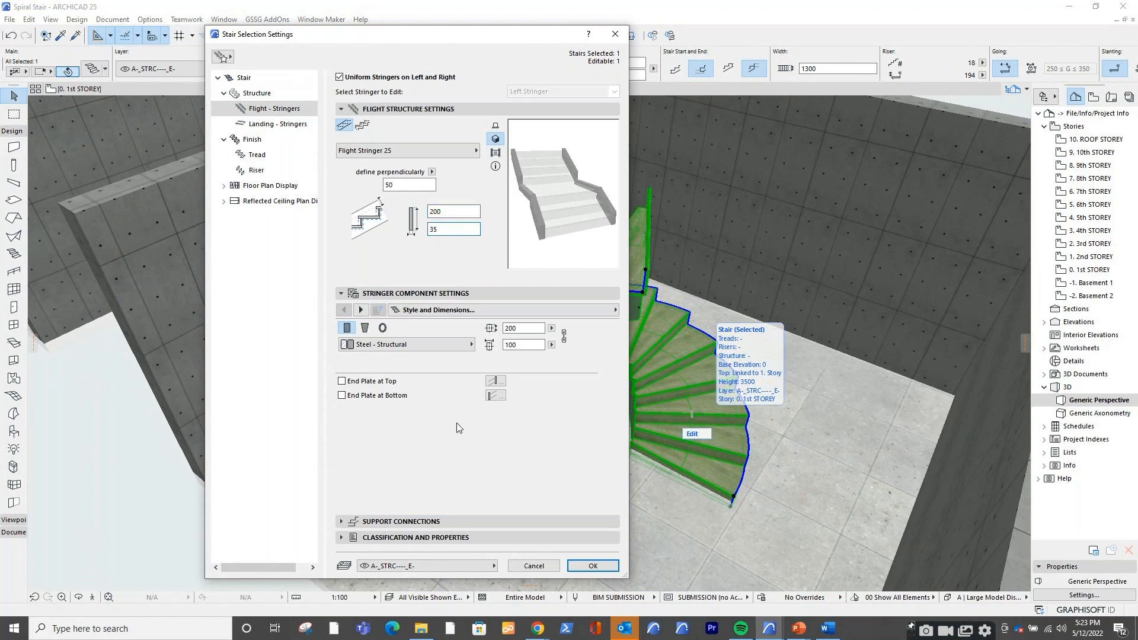
Set the landing stringers to a height of 200 and a width of 35, then apply the stair settings and deselect the stair
{"action": "left_click", "coordinate": [290, 131]}
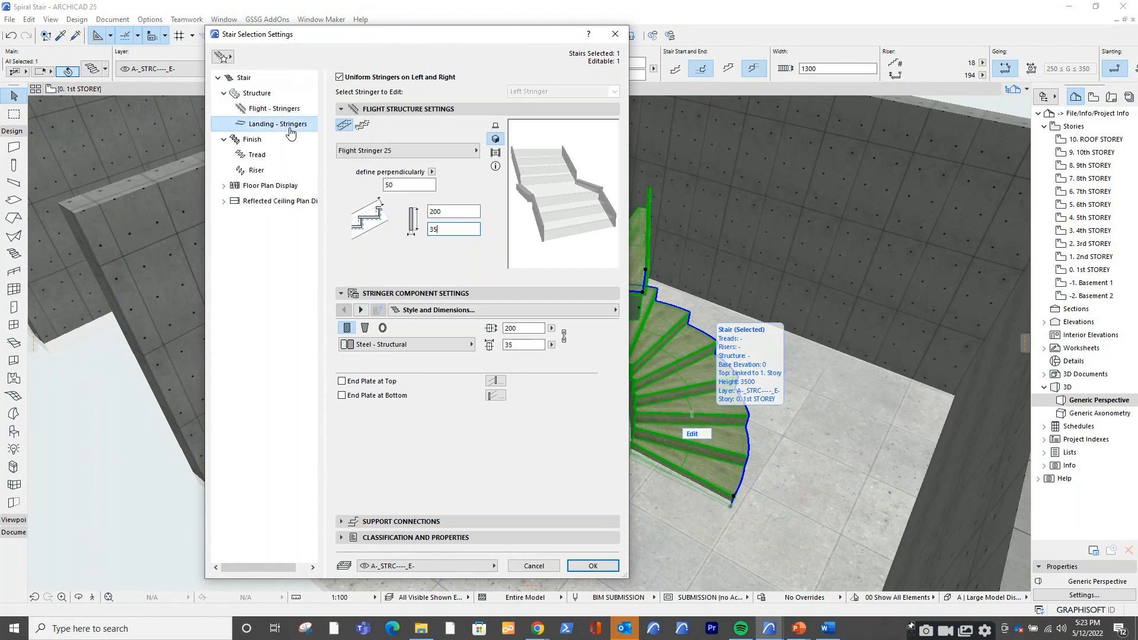
{"action": "left_click", "coordinate": [289, 128]}
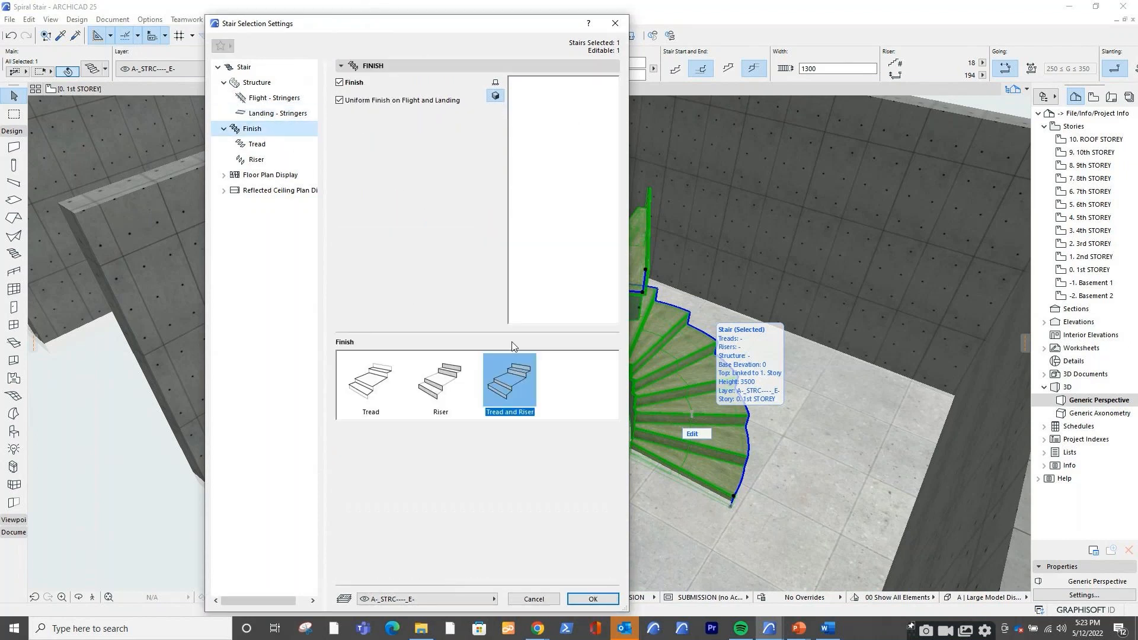
{"action": "left_click", "coordinate": [287, 114]}
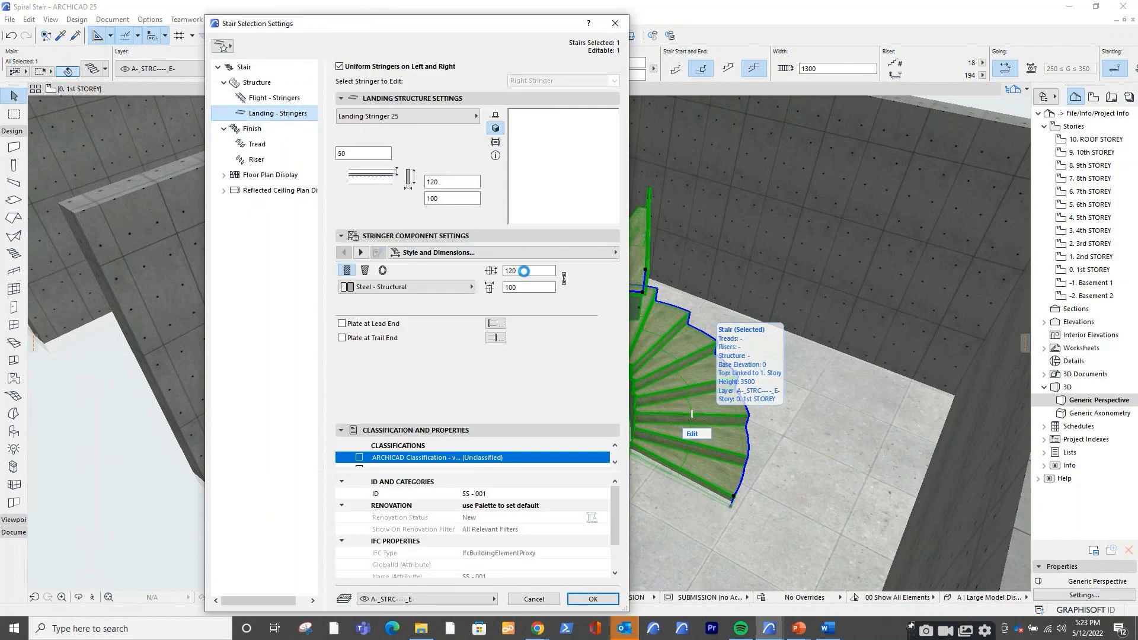
{"action": "left_click", "coordinate": [525, 271]}
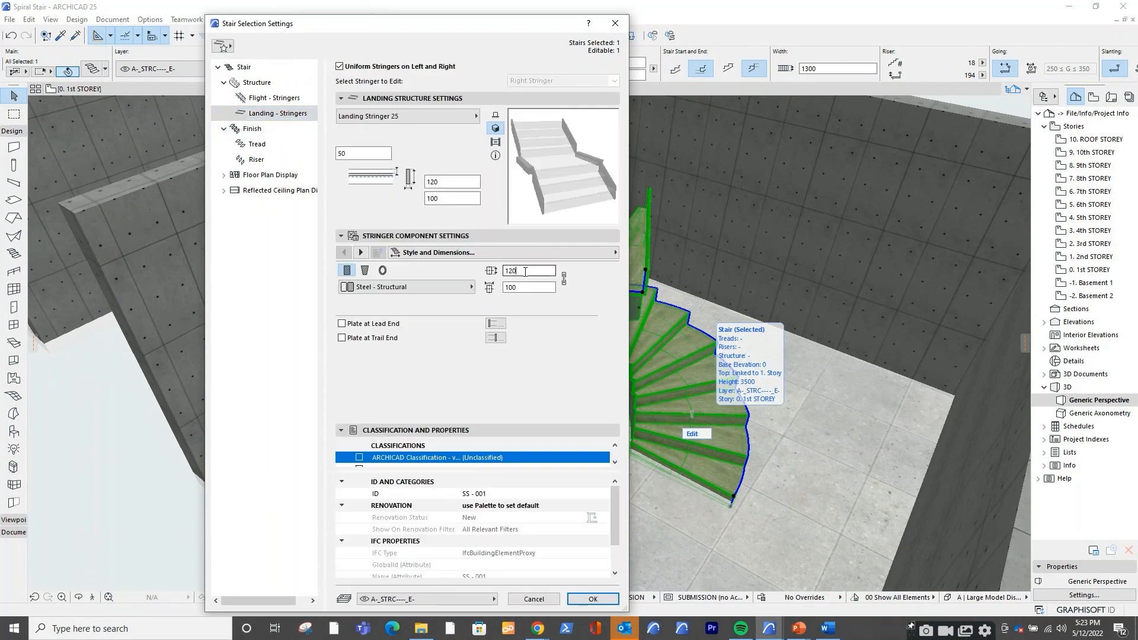
{"action": "double_click", "coordinate": [518, 271]}
{"action": "type", "text": "200"}
{"action": "double_click", "coordinate": [510, 287]}
{"action": "type", "text": "35"}
{"action": "left_click", "coordinate": [588, 602]}
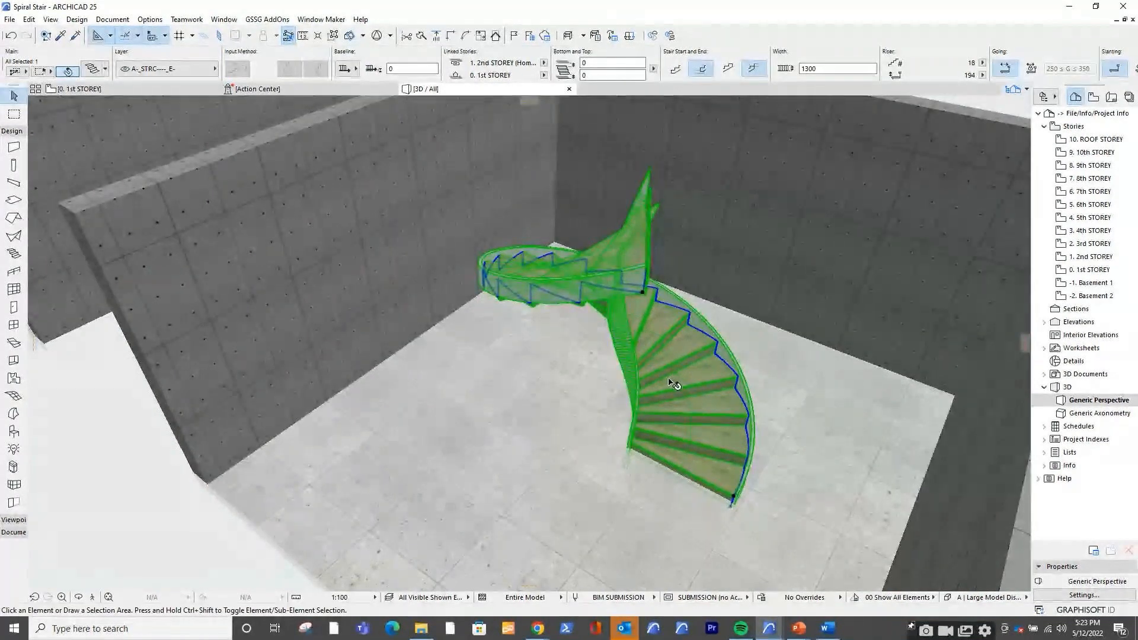
{"action": "key", "text": "Escape"}
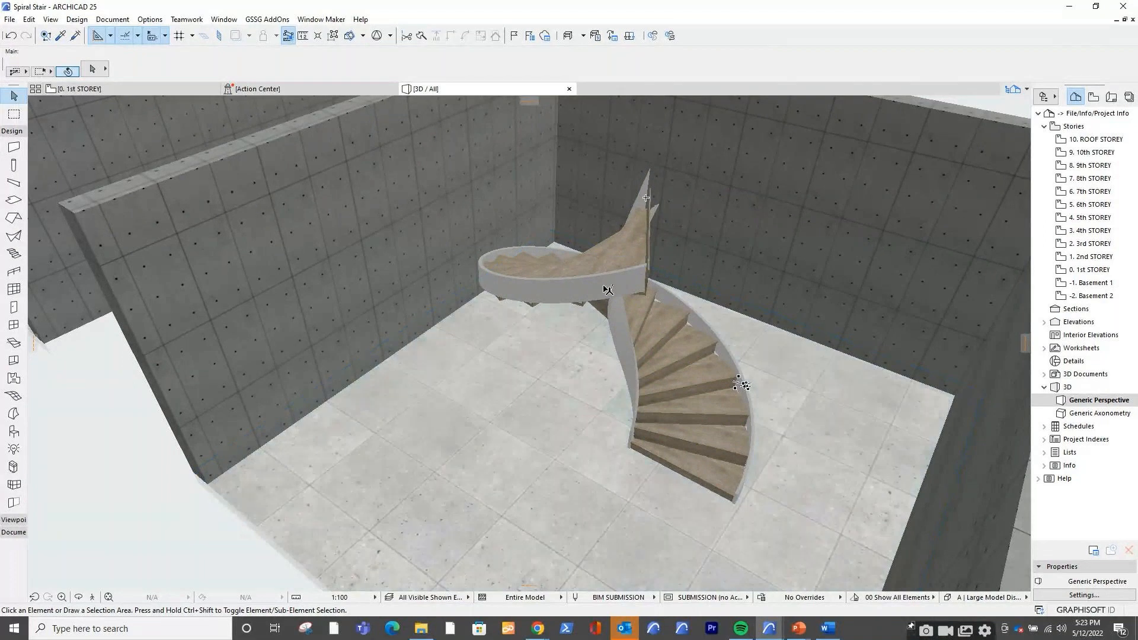
Open the selection settings of the middle room's spiral stair at its tread finish
{"action": "mouse_move", "coordinate": [608, 289]}
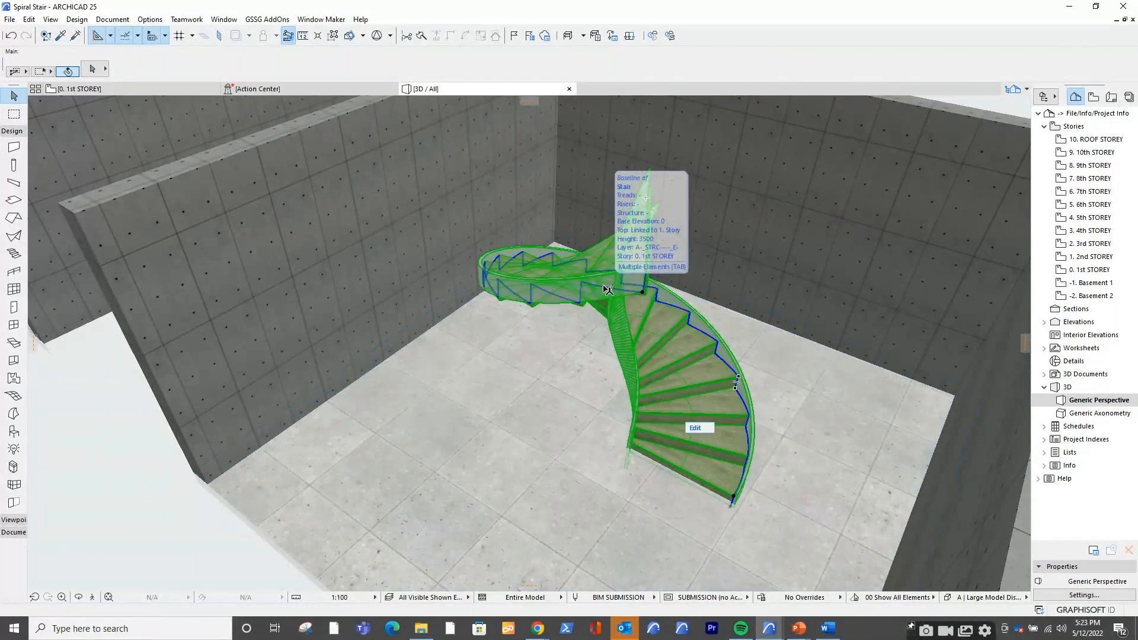
{"action": "left_click", "coordinate": [608, 289]}
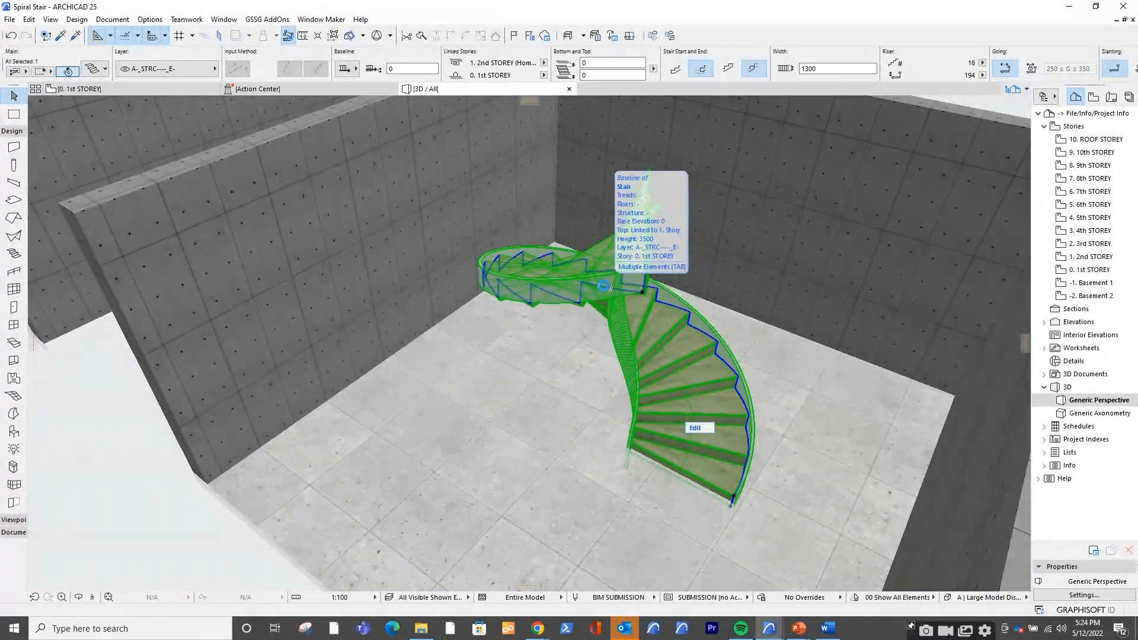
{"action": "double_click", "coordinate": [611, 288]}
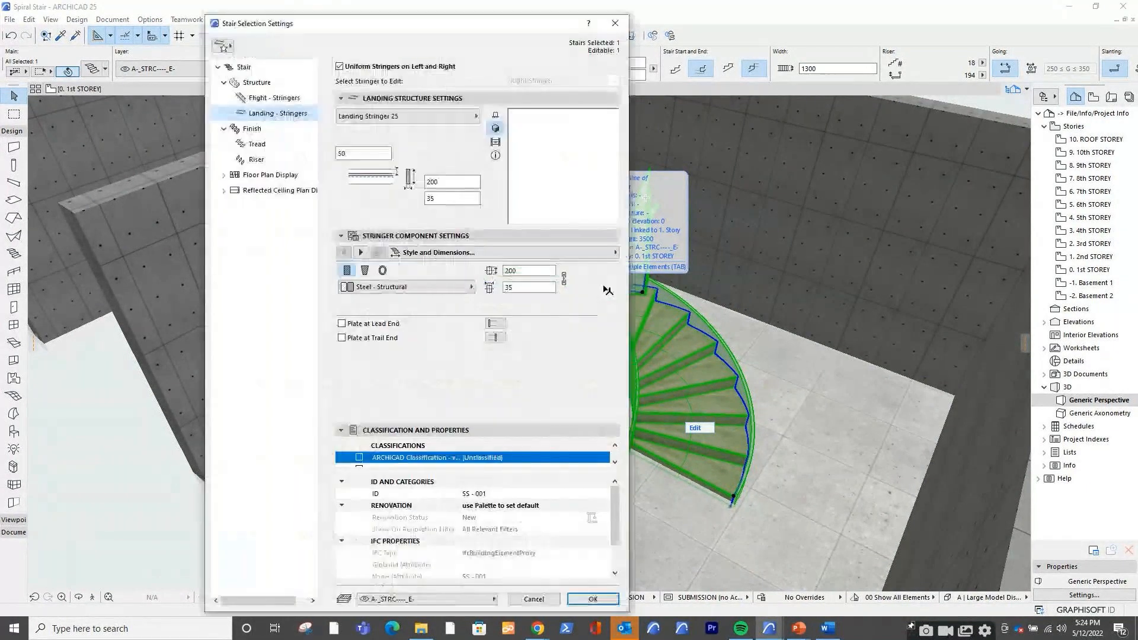
{"action": "left_click", "coordinate": [253, 129]}
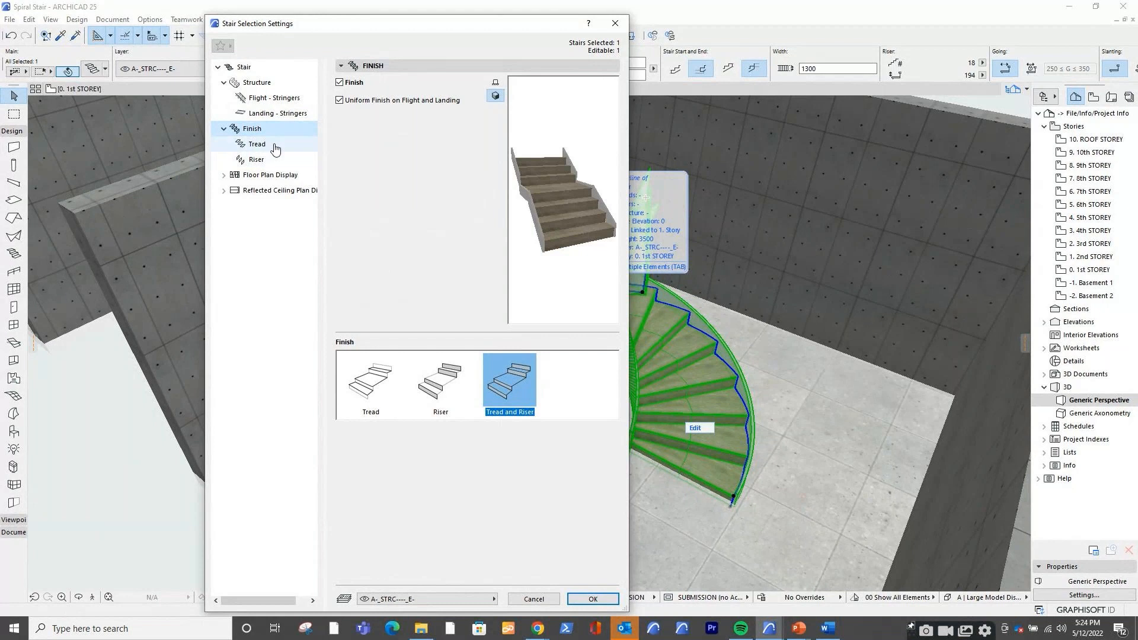
{"action": "left_click", "coordinate": [347, 84]}
{"action": "left_click", "coordinate": [348, 84]}
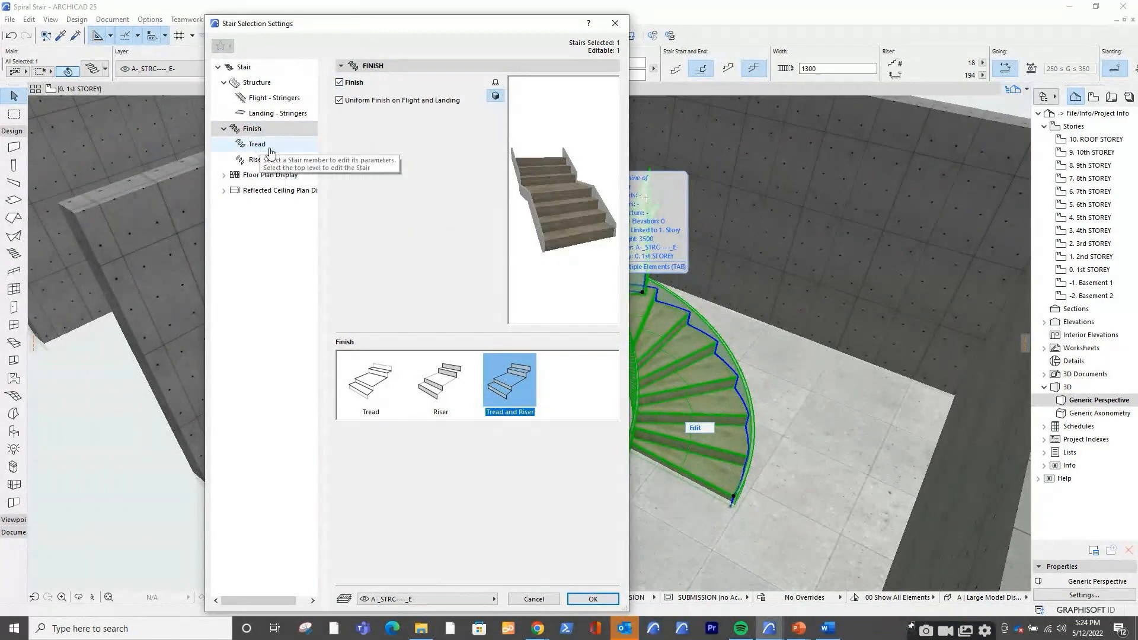
{"action": "left_click", "coordinate": [266, 147]}
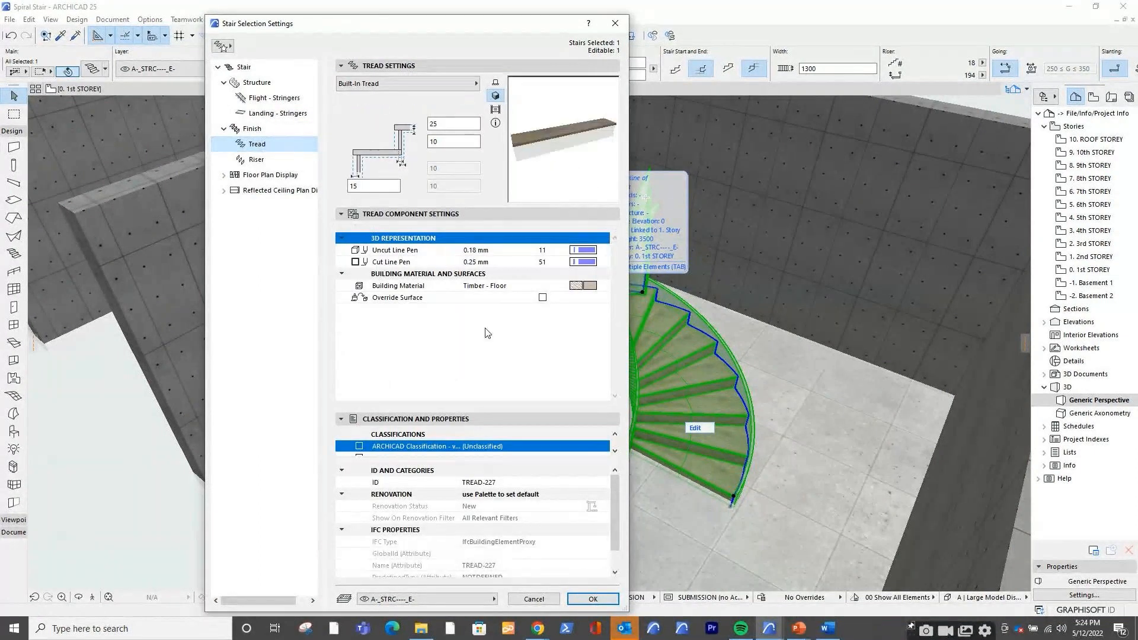
Override the tread surface with a light-coloured material, apply the stair settings and deselect the stair
{"action": "left_click", "coordinate": [451, 301]}
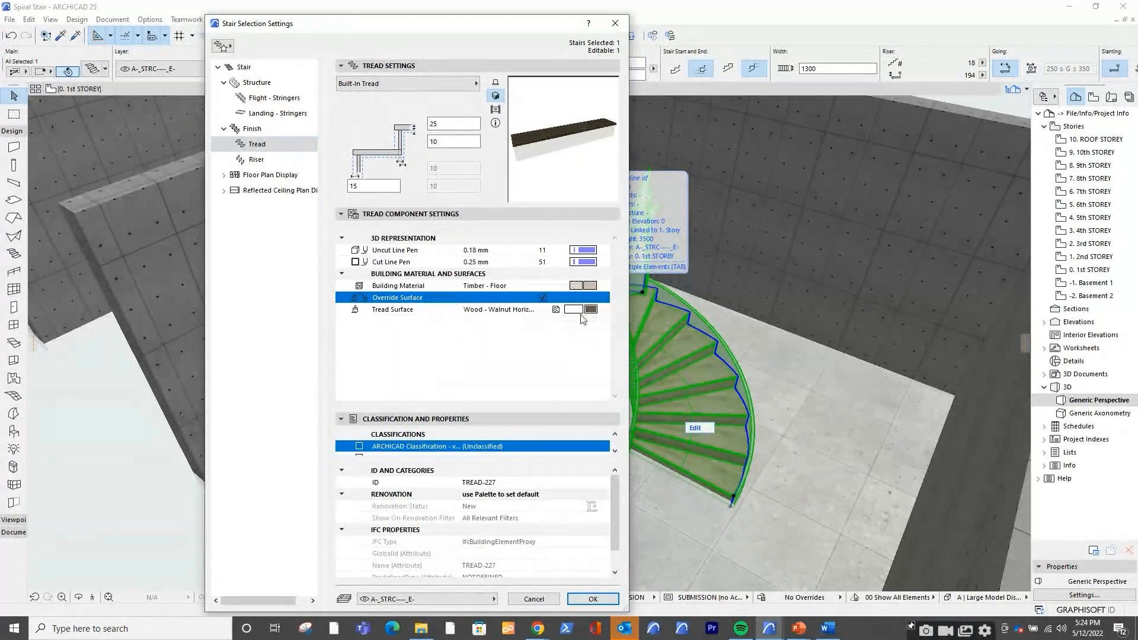
{"action": "left_click", "coordinate": [587, 310]}
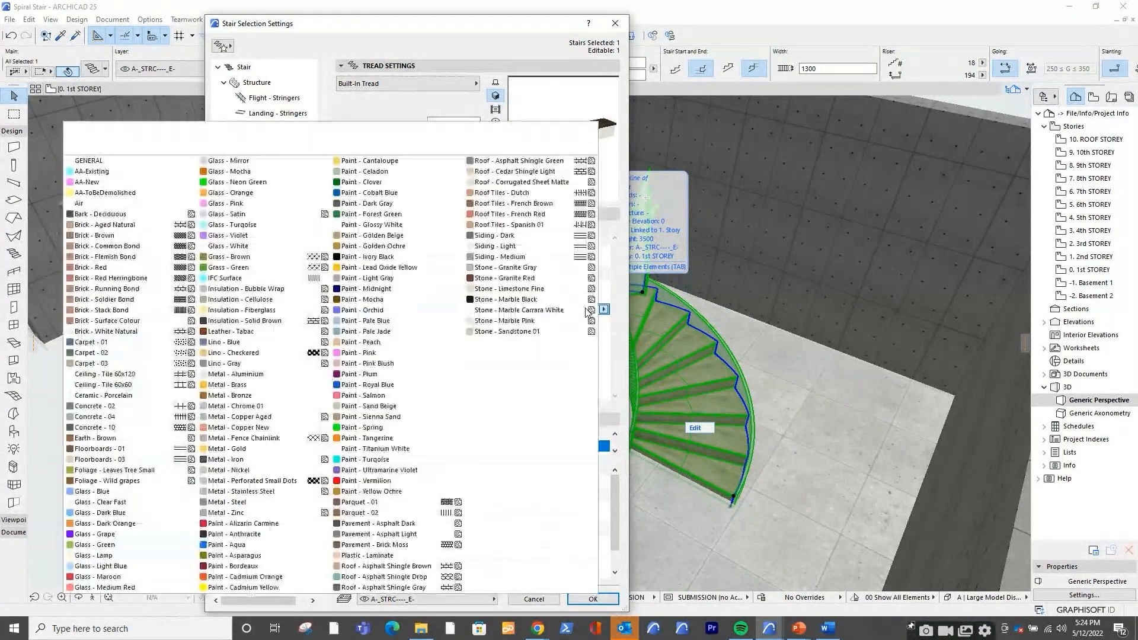
{"action": "left_click", "coordinate": [532, 589]}
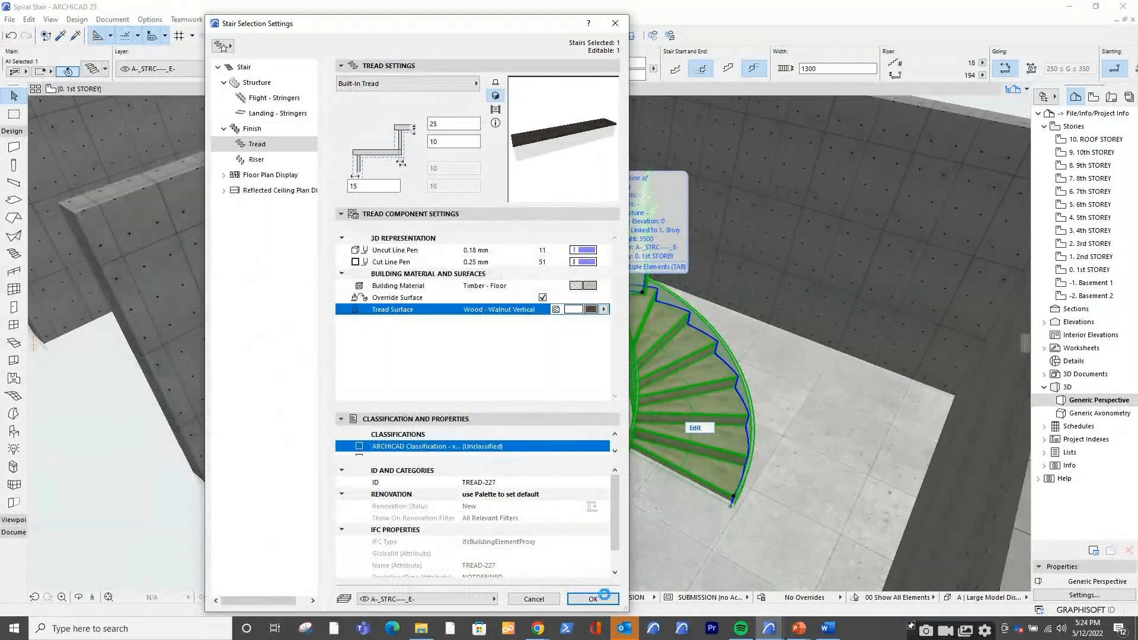
{"action": "left_click", "coordinate": [592, 310]}
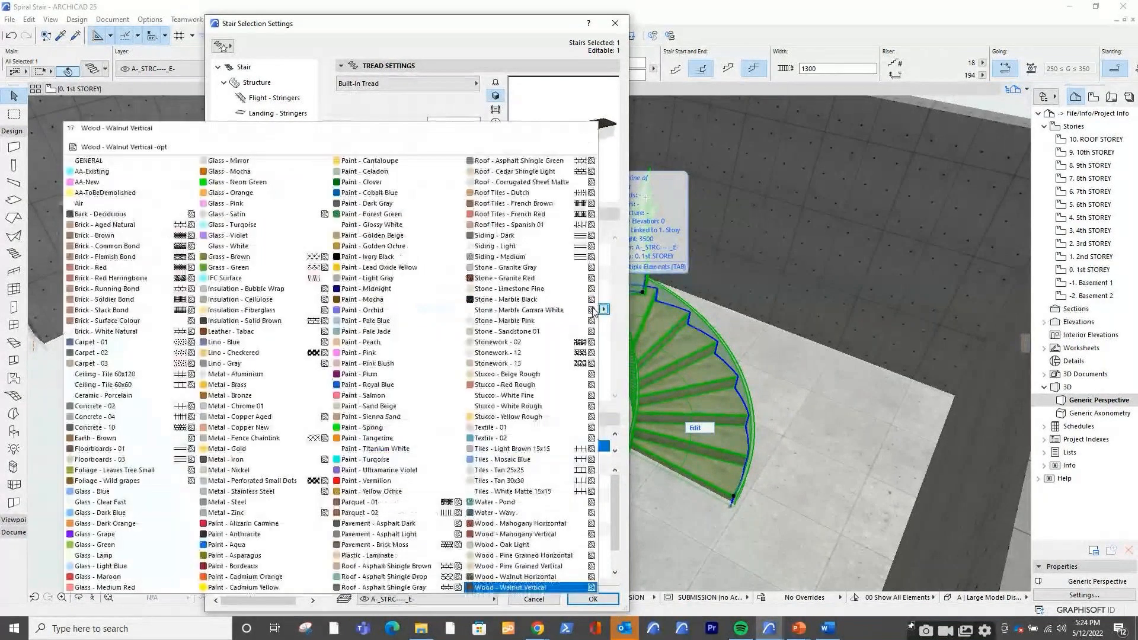
{"action": "left_click", "coordinate": [587, 322]}
{"action": "key", "text": "Return"}
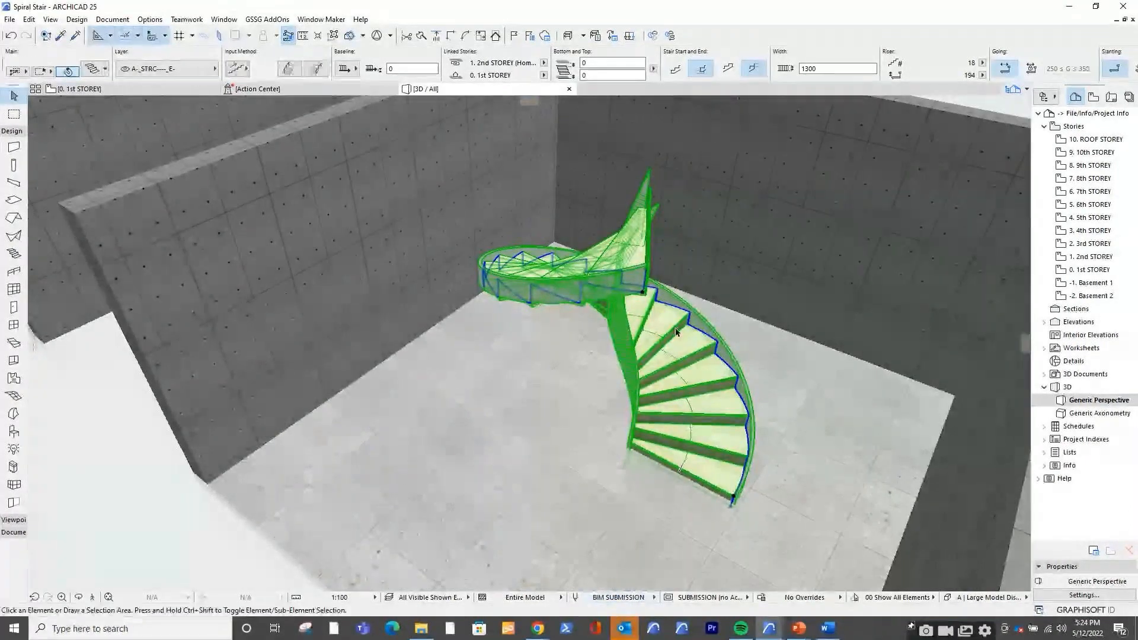
{"action": "key", "text": "Escape"}
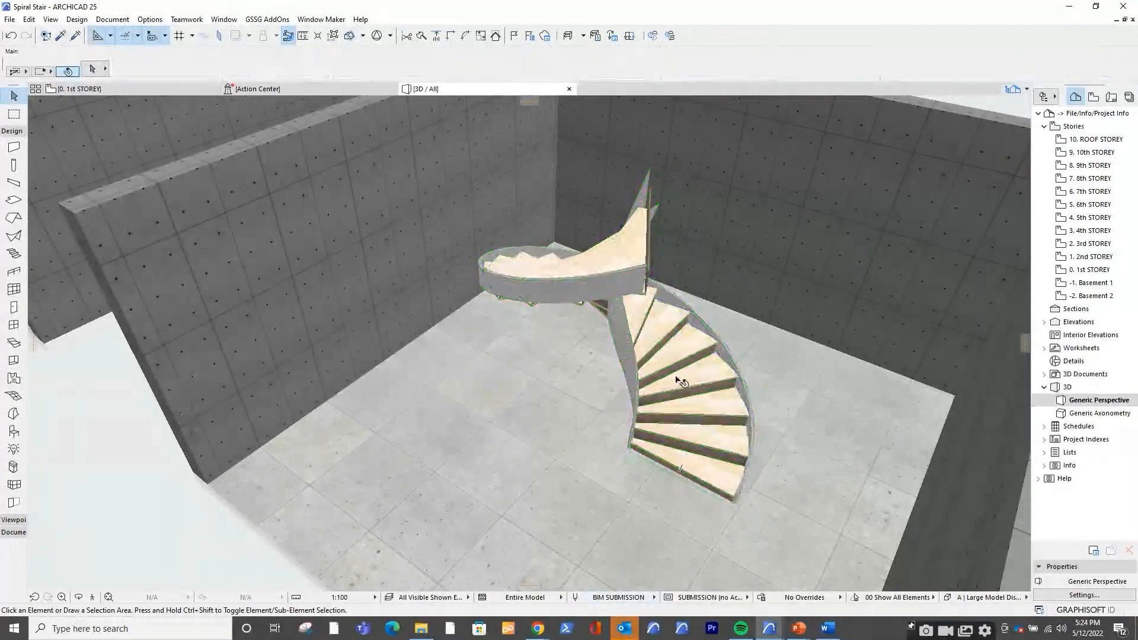
{"action": "left_click_drag", "start_coordinate": [681, 382], "coordinate": [655, 365]}
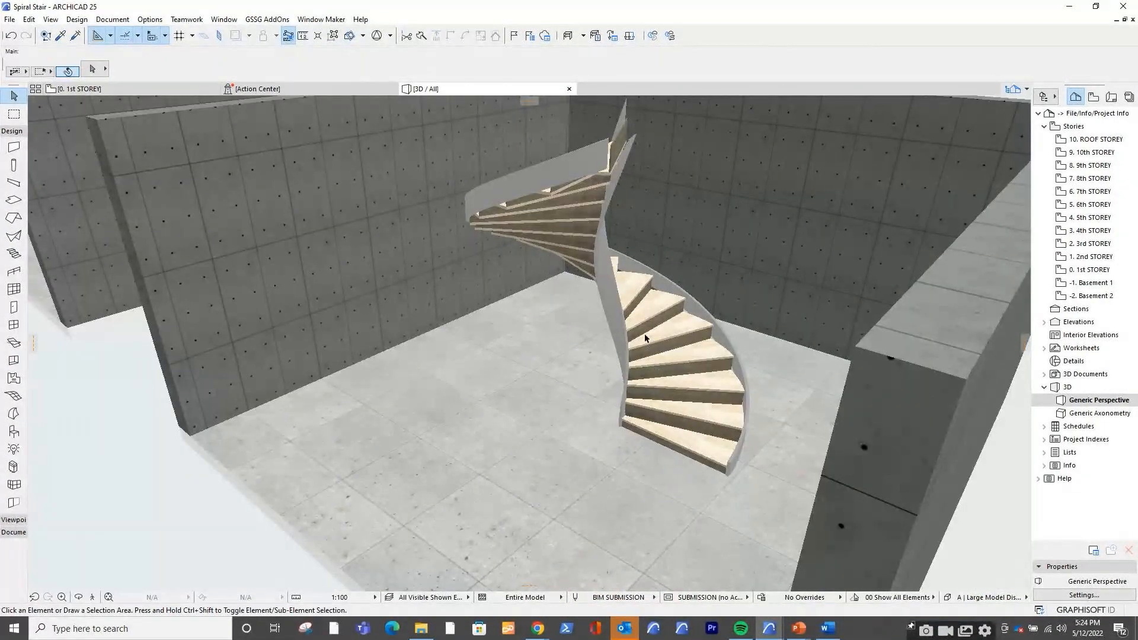
{"action": "scroll", "coordinate": [674, 348], "scroll_direction": "up", "scroll_amount": 2}
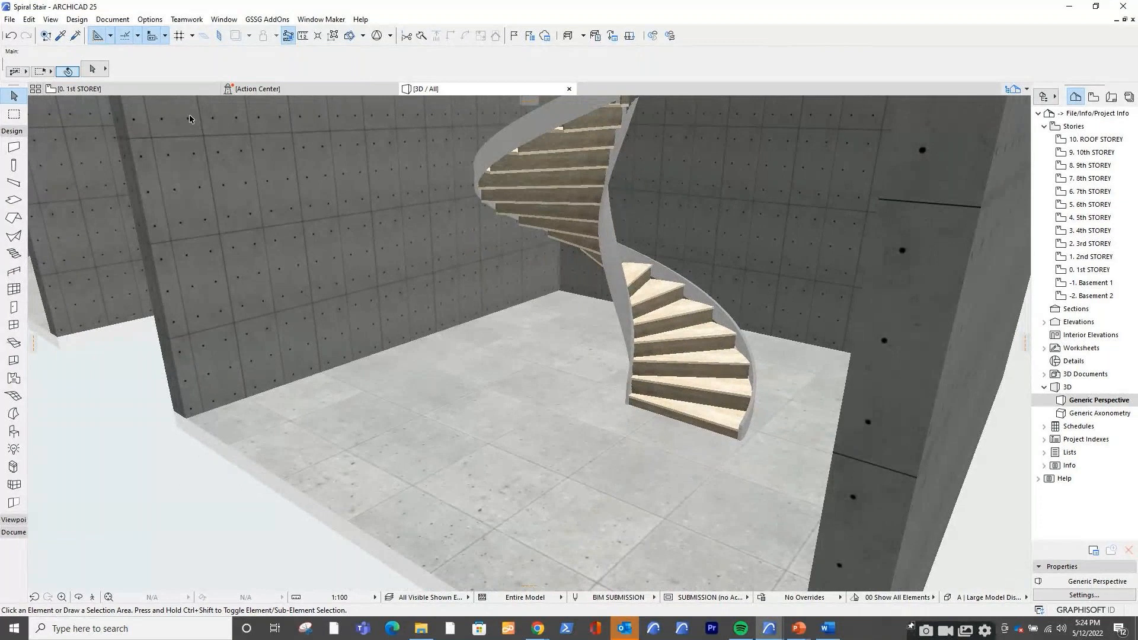
In the 1st storey floor plan, start the Railing tool with the railing favourite listed below Metal Railing
{"action": "left_click", "coordinate": [164, 89]}
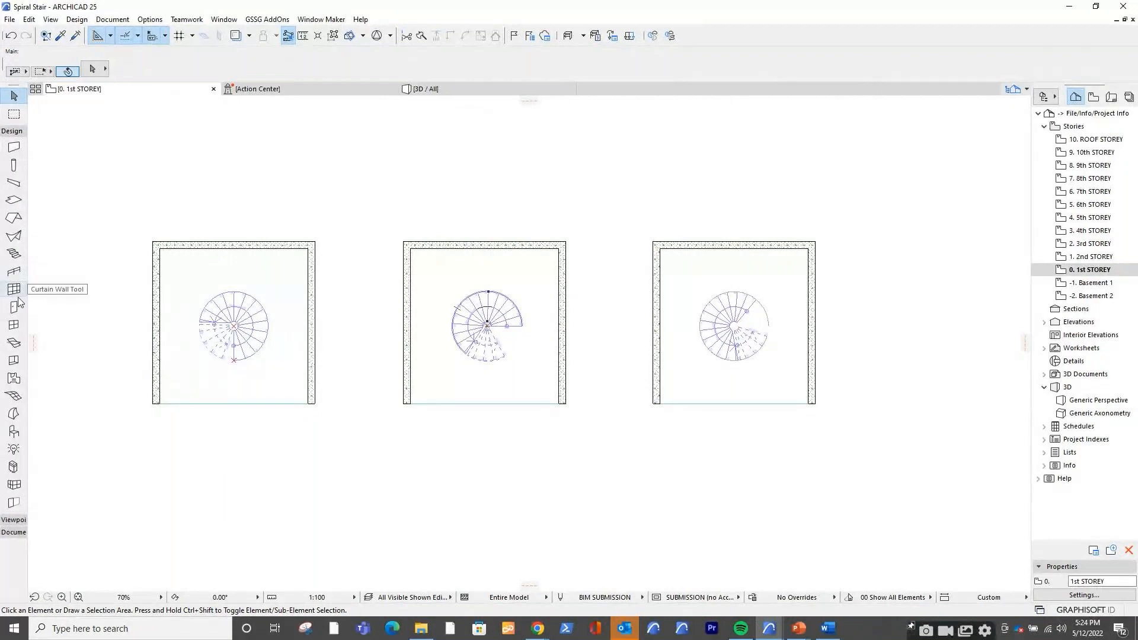
{"action": "left_click", "coordinate": [24, 271]}
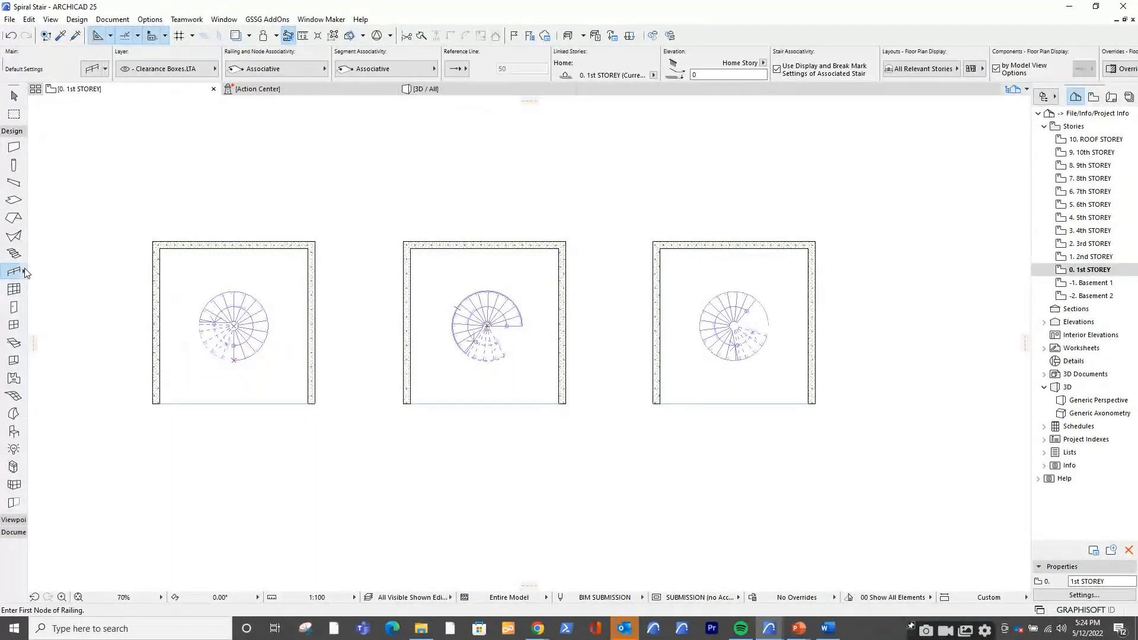
{"action": "left_click", "coordinate": [24, 274]}
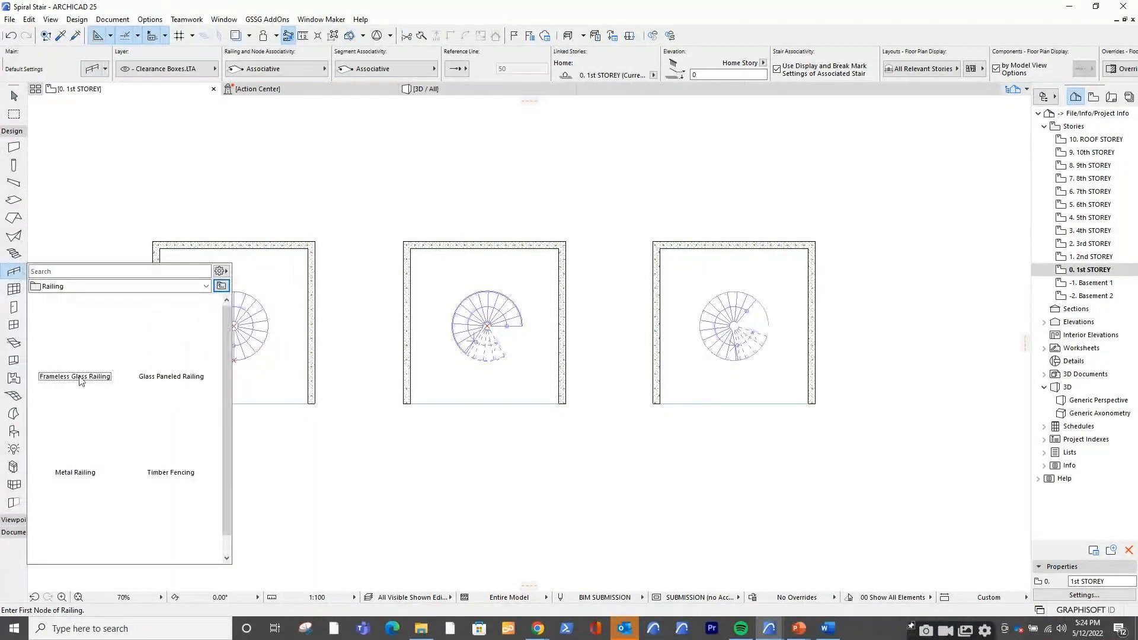
{"action": "left_click", "coordinate": [90, 411]}
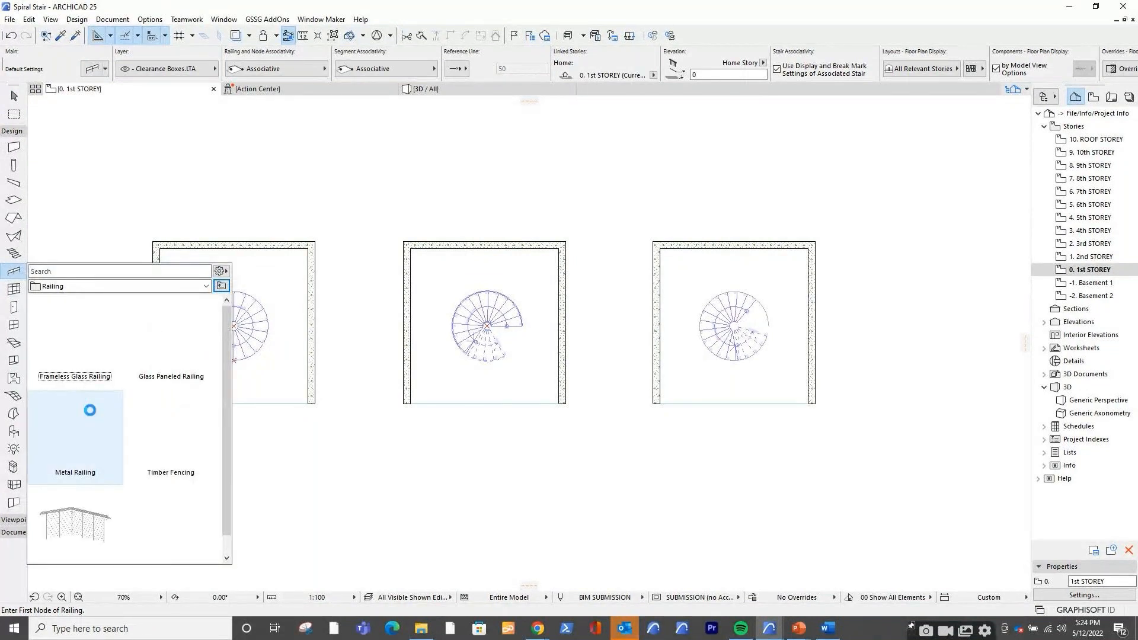
{"action": "double_click", "coordinate": [80, 532]}
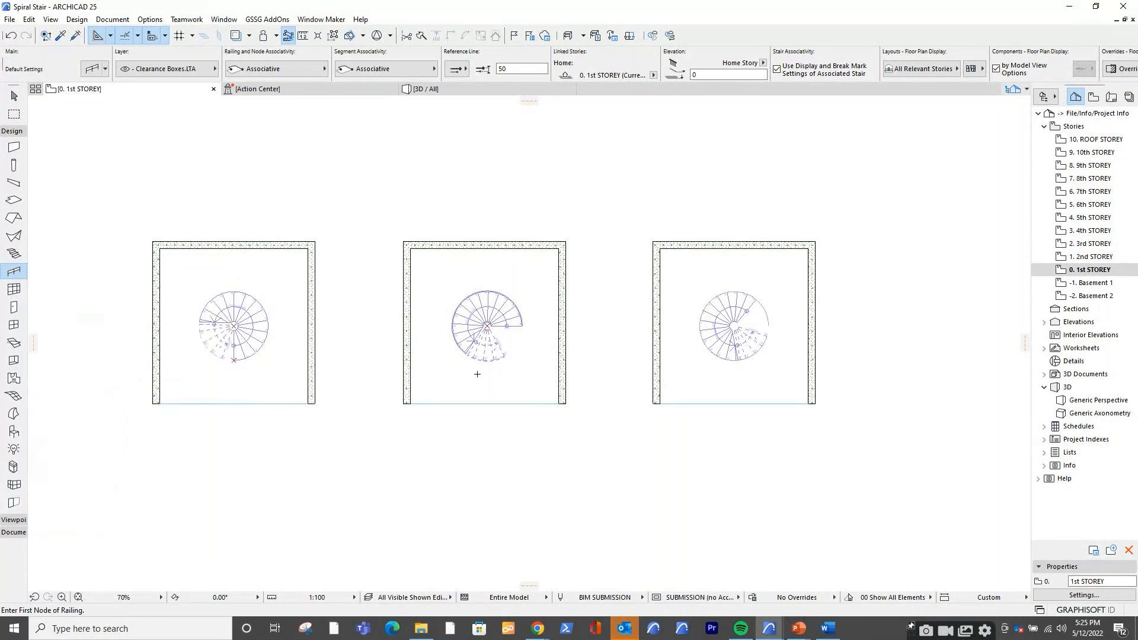
Add an associative railing along the outer edge of the middle spiral stair and show it in the 3D view
{"action": "scroll", "coordinate": [508, 311], "scroll_direction": "up", "scroll_amount": 5}
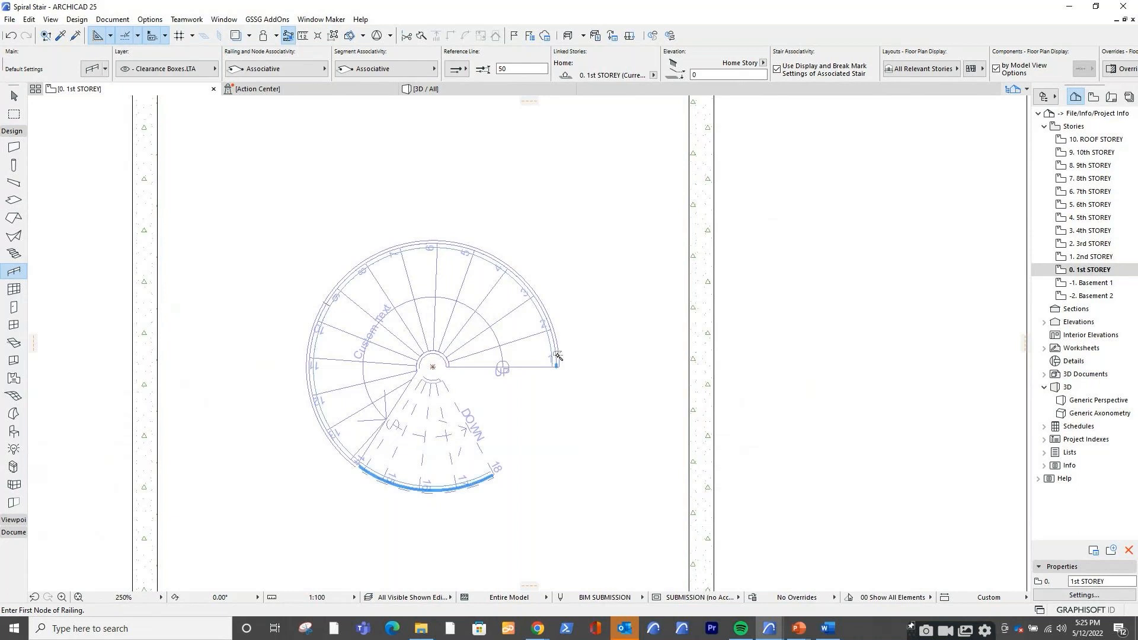
{"action": "left_click", "coordinate": [558, 356]}
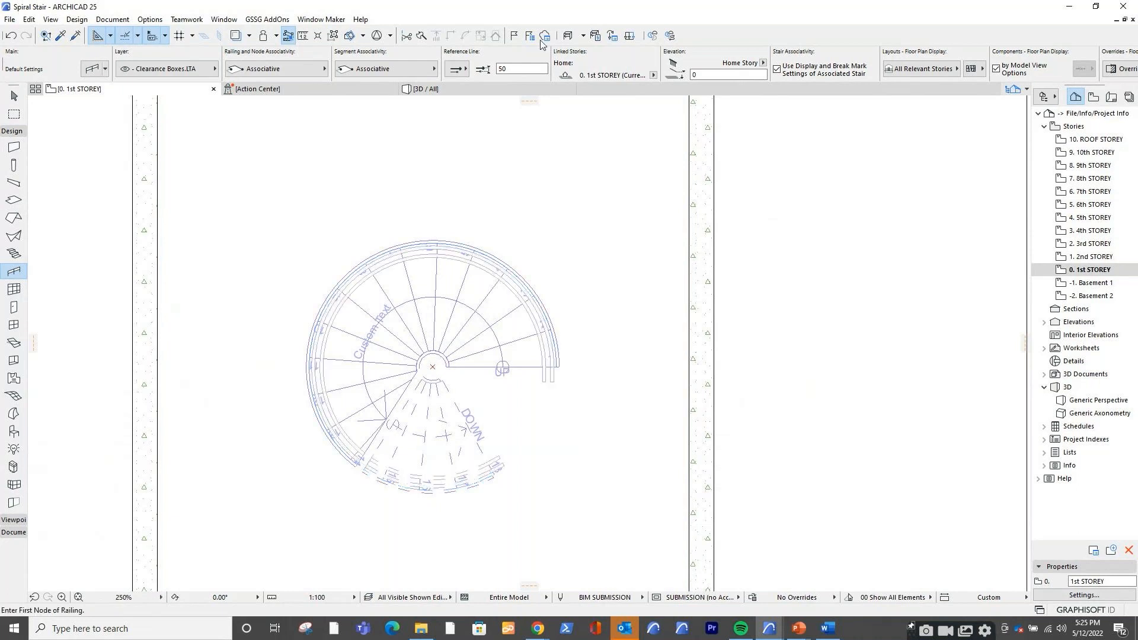
{"action": "left_click", "coordinate": [477, 87]}
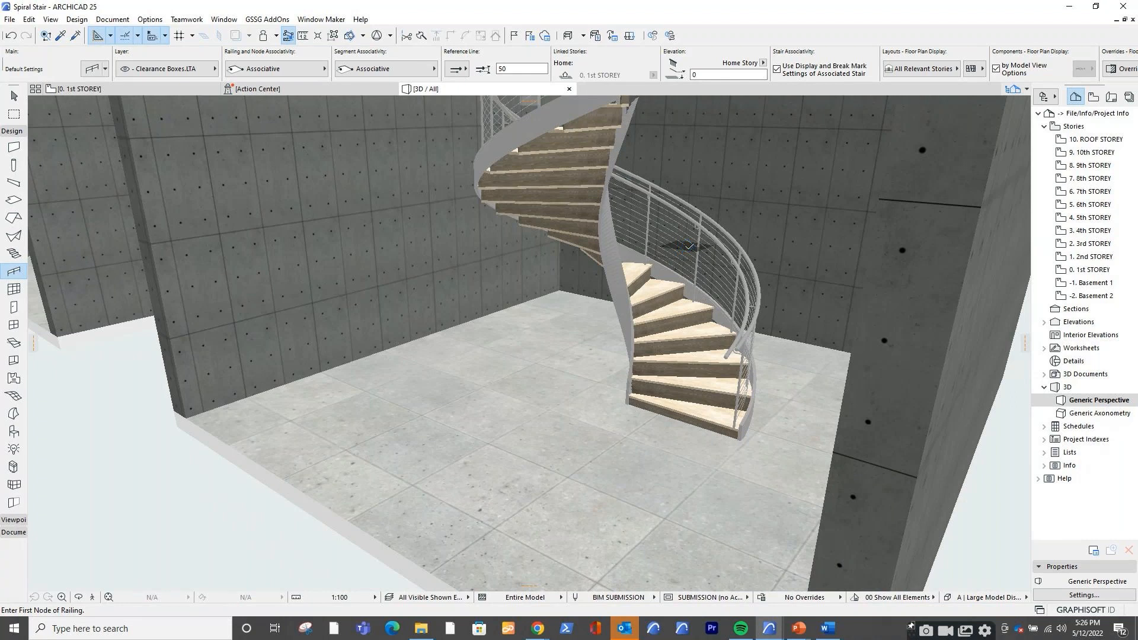
{"action": "left_click", "coordinate": [688, 246]}
{"action": "key", "text": "Escape"}
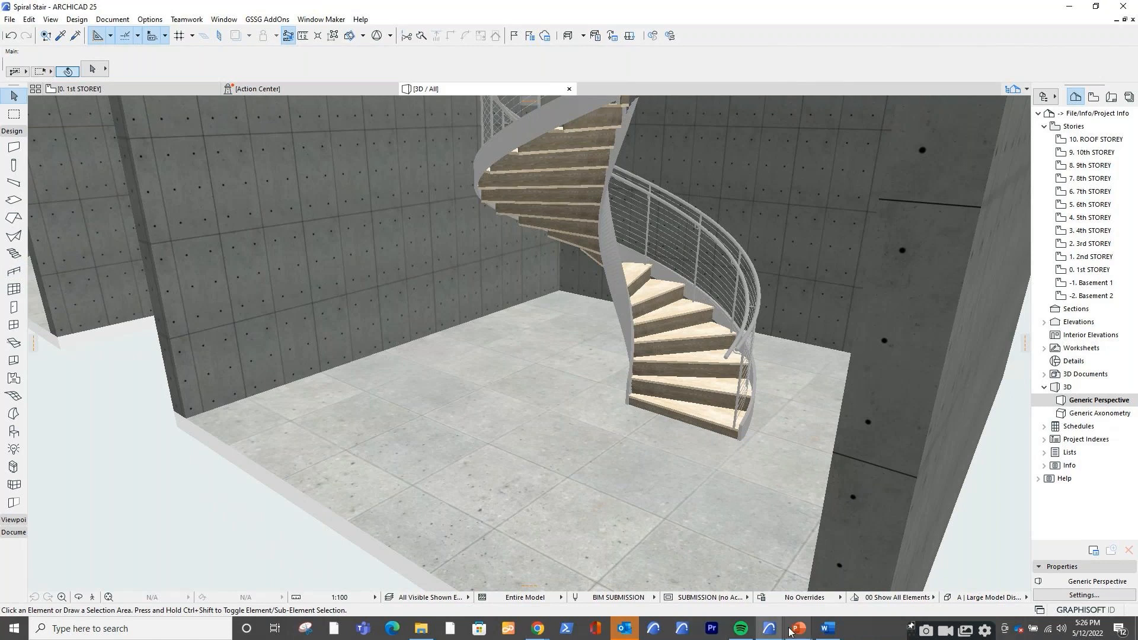
Switch to the PowerPoint slide show and advance to the HDB Staircase slide
{"action": "mouse_move", "coordinate": [795, 631]}
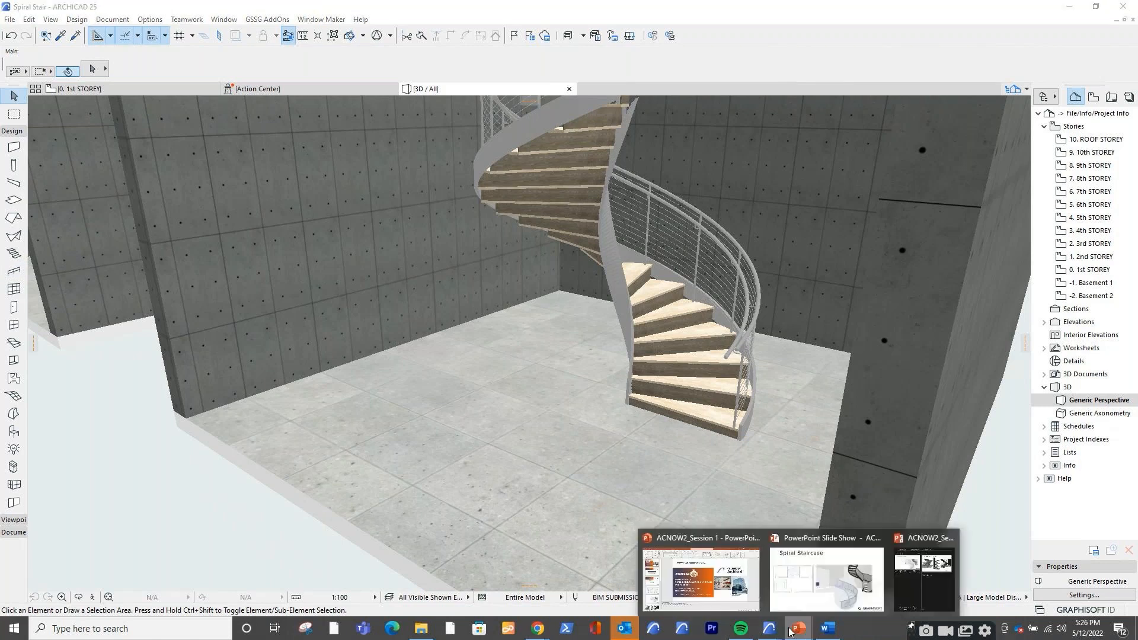
{"action": "left_click", "coordinate": [818, 599]}
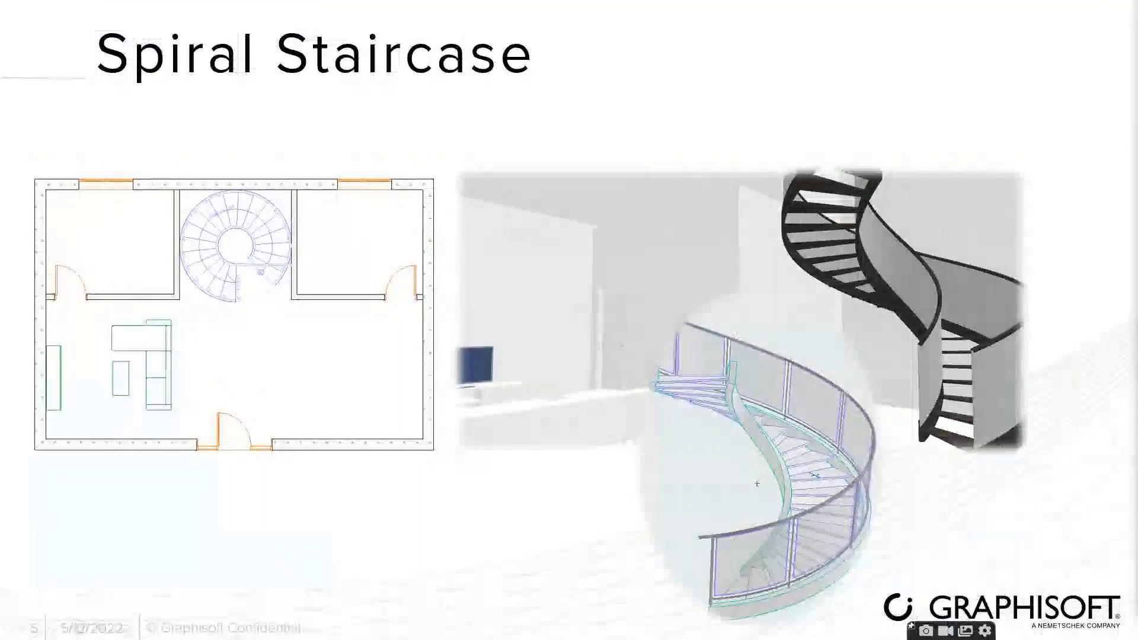
{"action": "key", "text": "Right"}
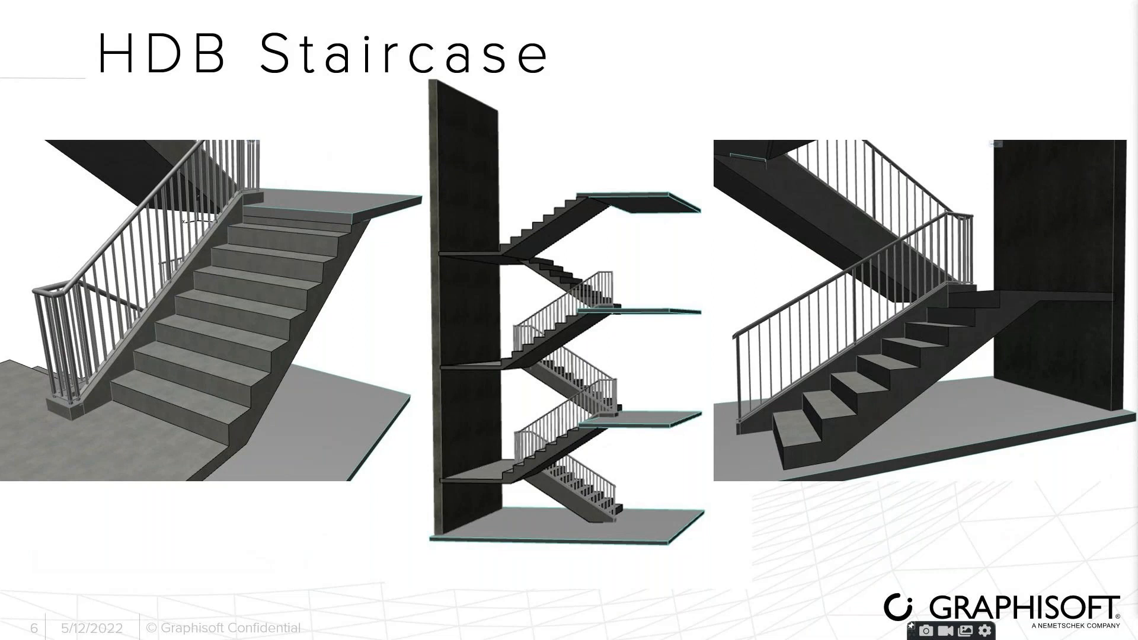
Switch to the HDB Stair_Reference project in ARCHICAD and examine the lowest flight, its railing and landing in 3D
{"action": "key", "text": "alt+Tab"}
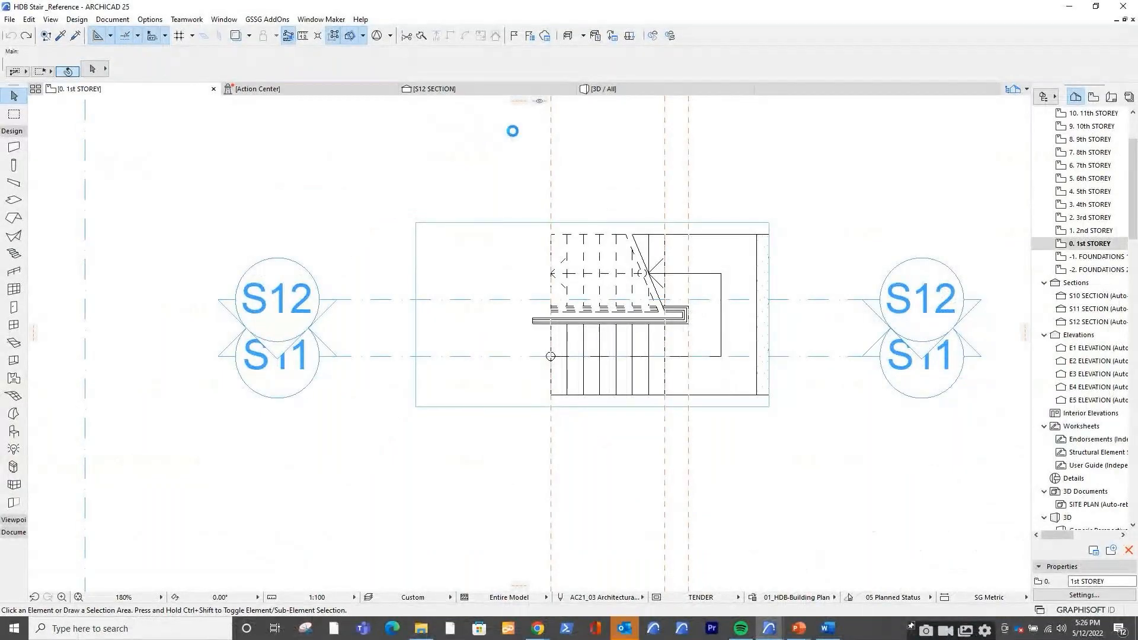
{"action": "left_click", "coordinate": [603, 88]}
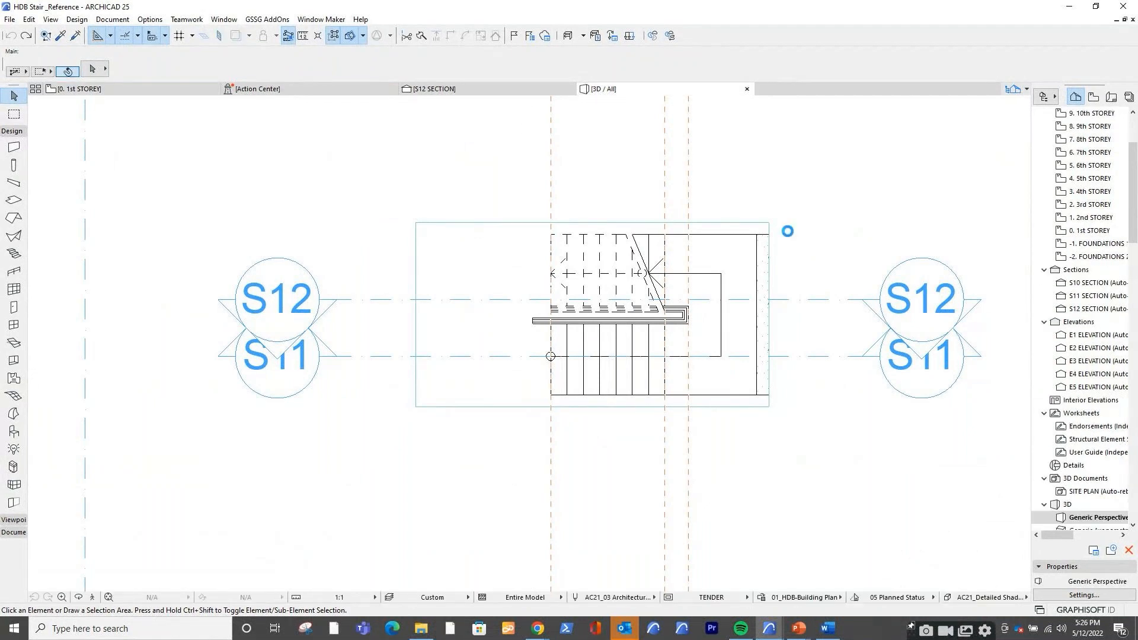
{"action": "middle_click_drag", "start_coordinate": [624, 424], "coordinate": [354, 399], "text": "shift"}
{"action": "scroll", "coordinate": [499, 475], "scroll_direction": "up", "scroll_amount": 2}
{"action": "scroll", "coordinate": [497, 473], "scroll_direction": "up", "scroll_amount": 2}
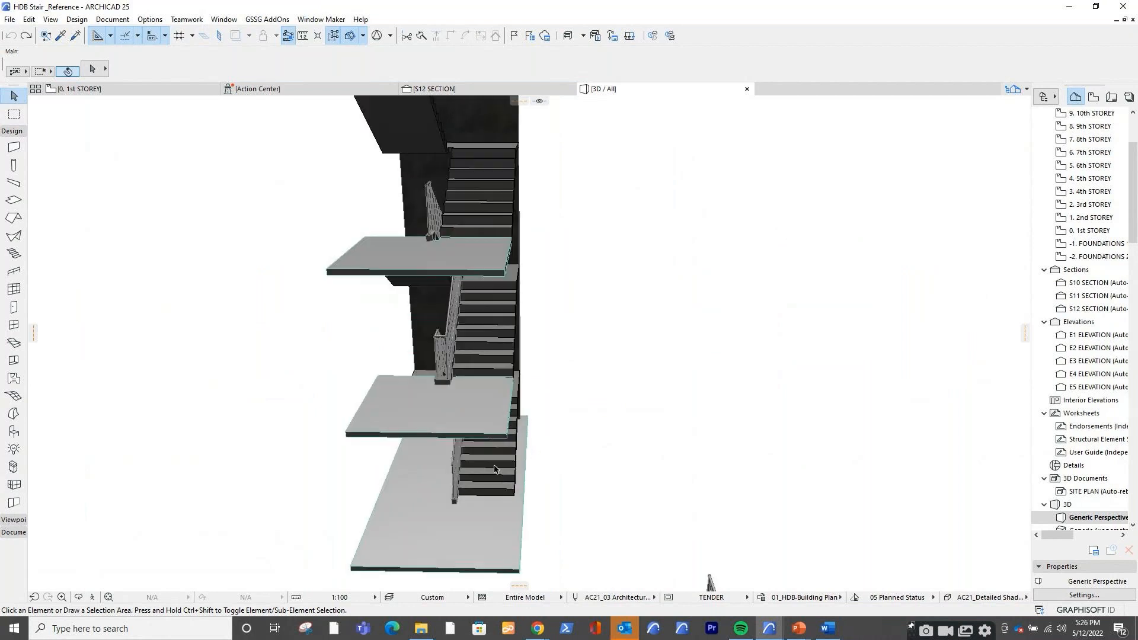
{"action": "scroll", "coordinate": [496, 470], "scroll_direction": "up", "scroll_amount": 2}
{"action": "middle_click_drag", "start_coordinate": [575, 460], "coordinate": [466, 433], "text": "shift"}
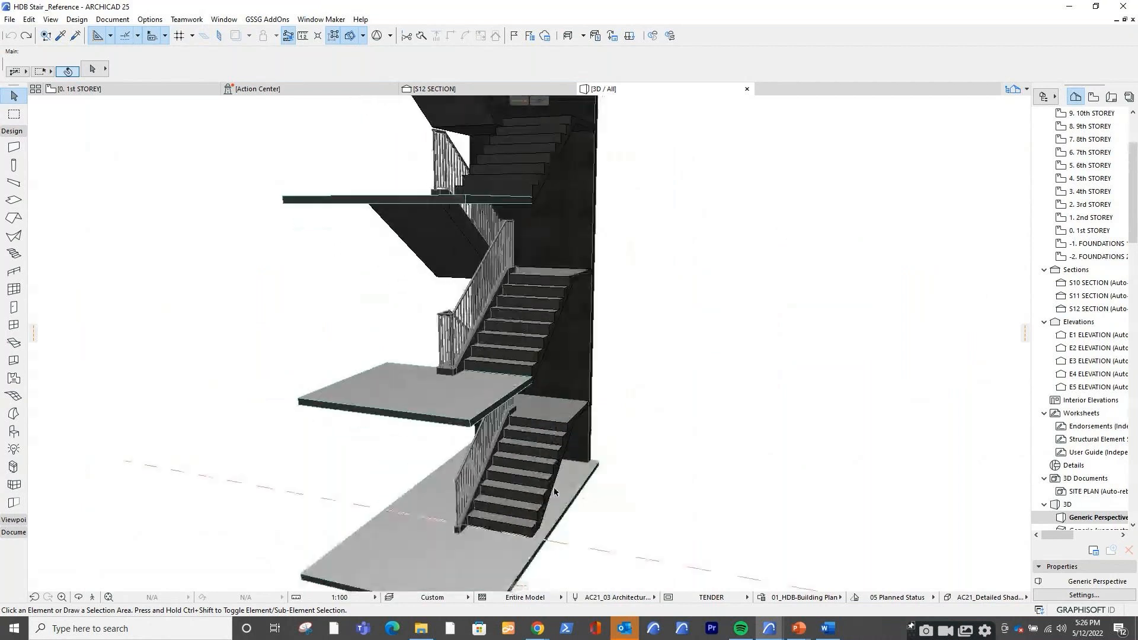
{"action": "scroll", "coordinate": [555, 492], "scroll_direction": "up", "scroll_amount": 2}
{"action": "middle_click_drag", "start_coordinate": [555, 492], "coordinate": [548, 533], "text": "shift"}
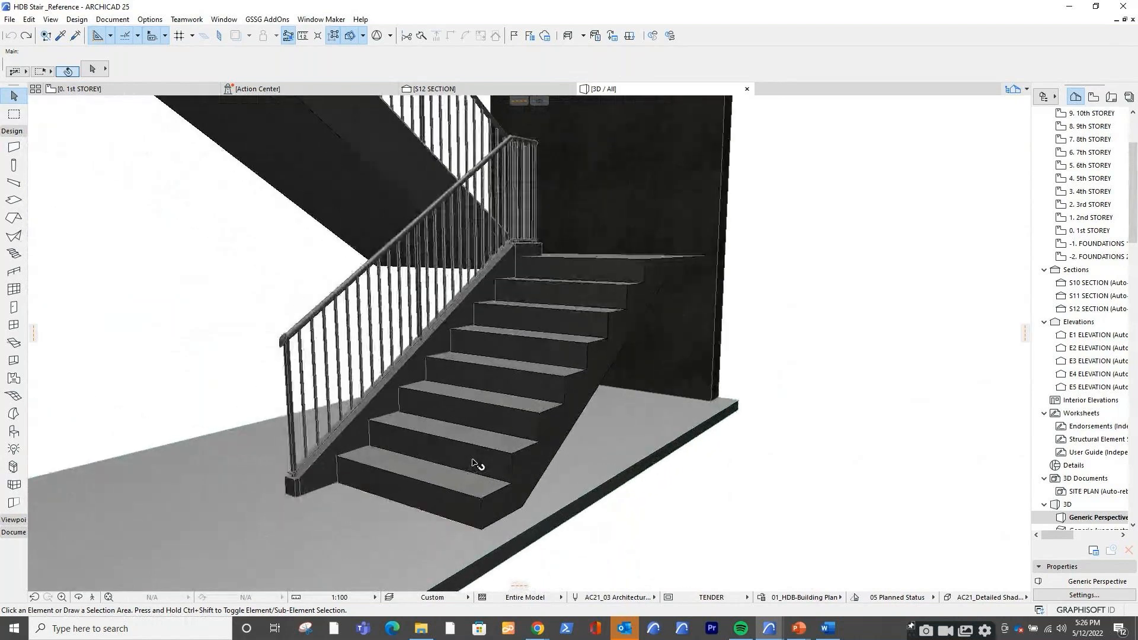
{"action": "middle_click_drag", "start_coordinate": [614, 462], "coordinate": [595, 448], "text": "shift"}
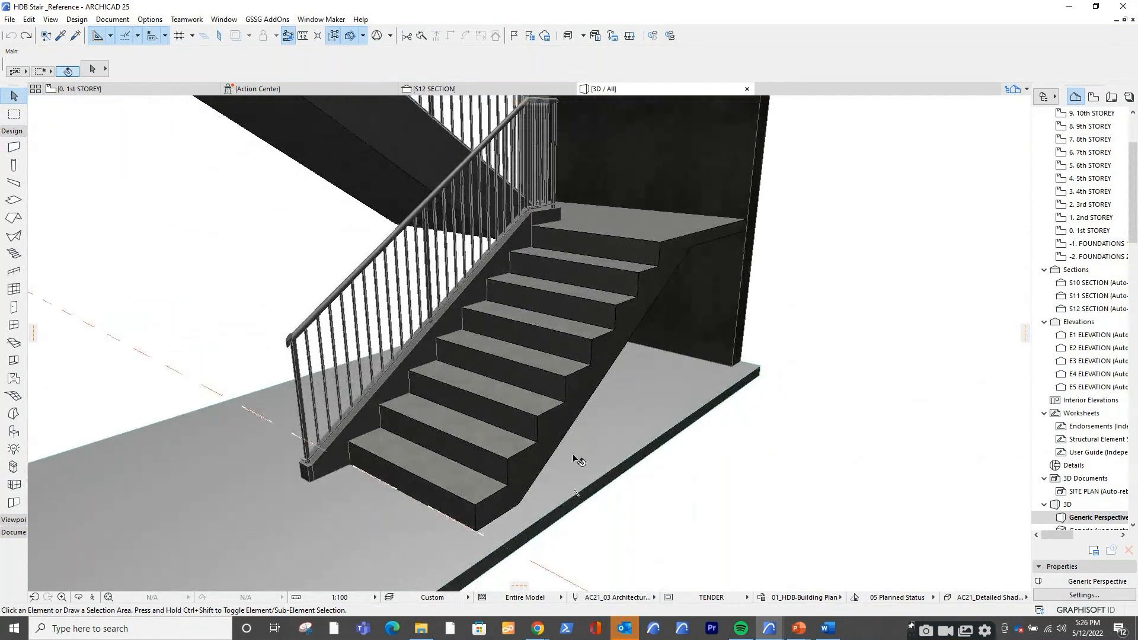
Select the lowest stair to check its extent and examine how its top treads and soffit meet the landing
{"action": "left_click", "coordinate": [505, 475]}
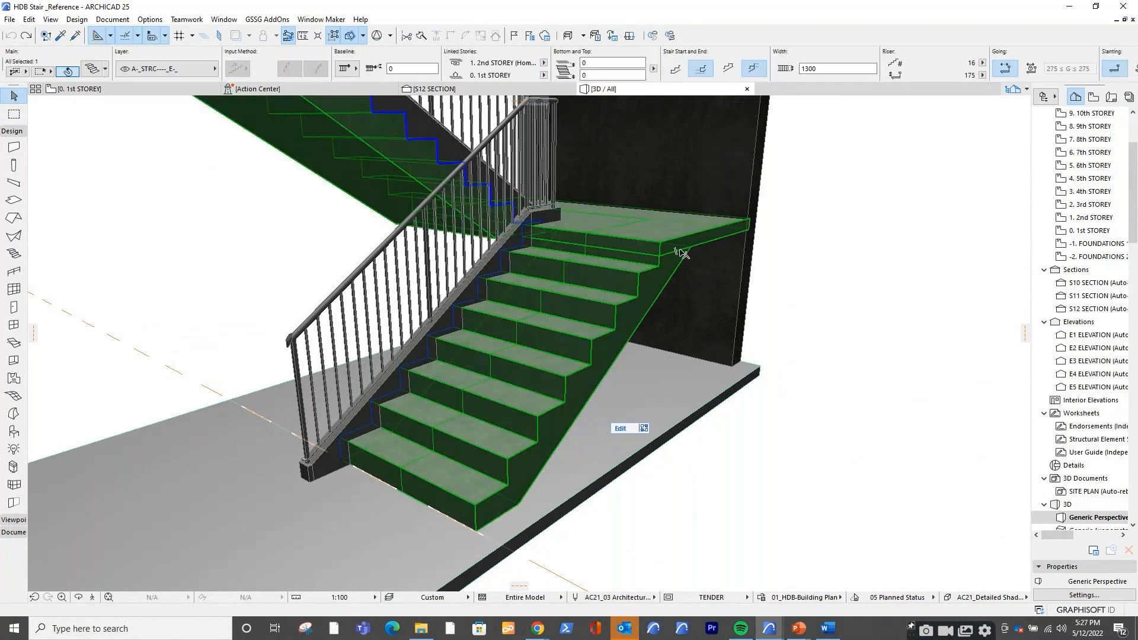
{"action": "key", "text": "Escape"}
{"action": "scroll", "coordinate": [671, 270], "scroll_direction": "up", "scroll_amount": 5}
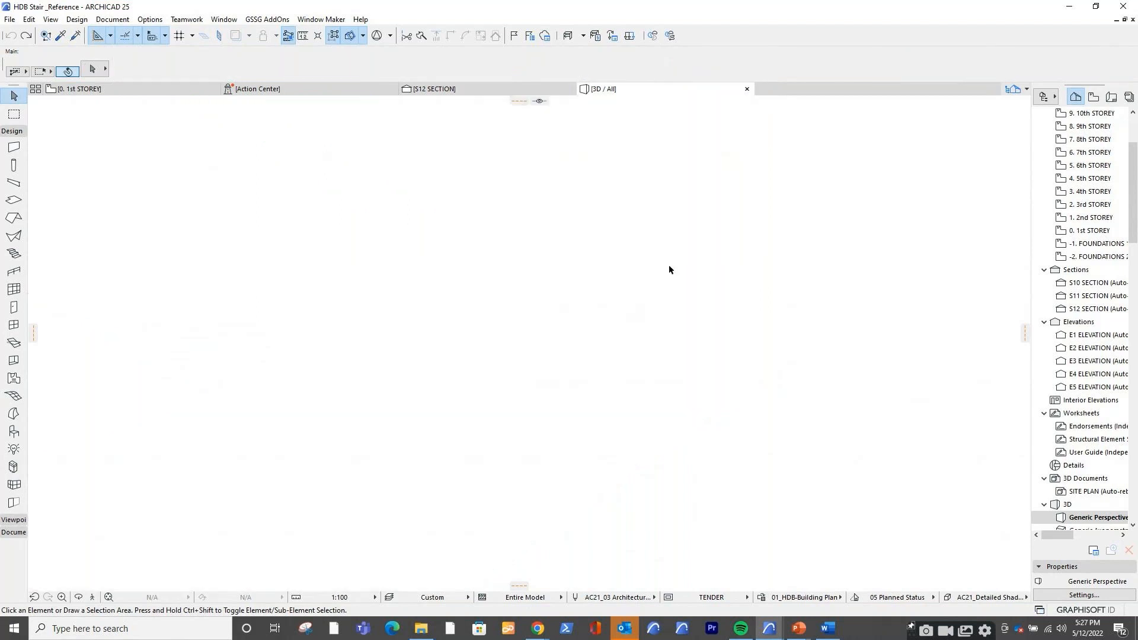
{"action": "scroll", "coordinate": [670, 270], "scroll_direction": "down", "scroll_amount": 2}
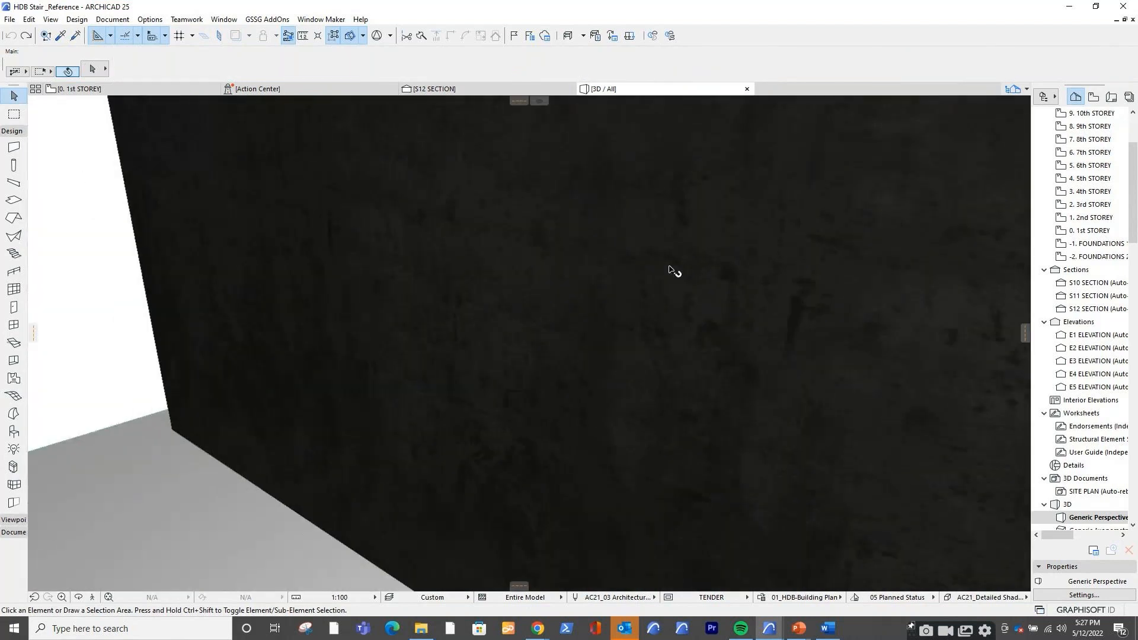
{"action": "scroll", "coordinate": [670, 268], "scroll_direction": "down", "scroll_amount": 5}
{"action": "middle_click_drag", "start_coordinate": [672, 266], "coordinate": [667, 428]}
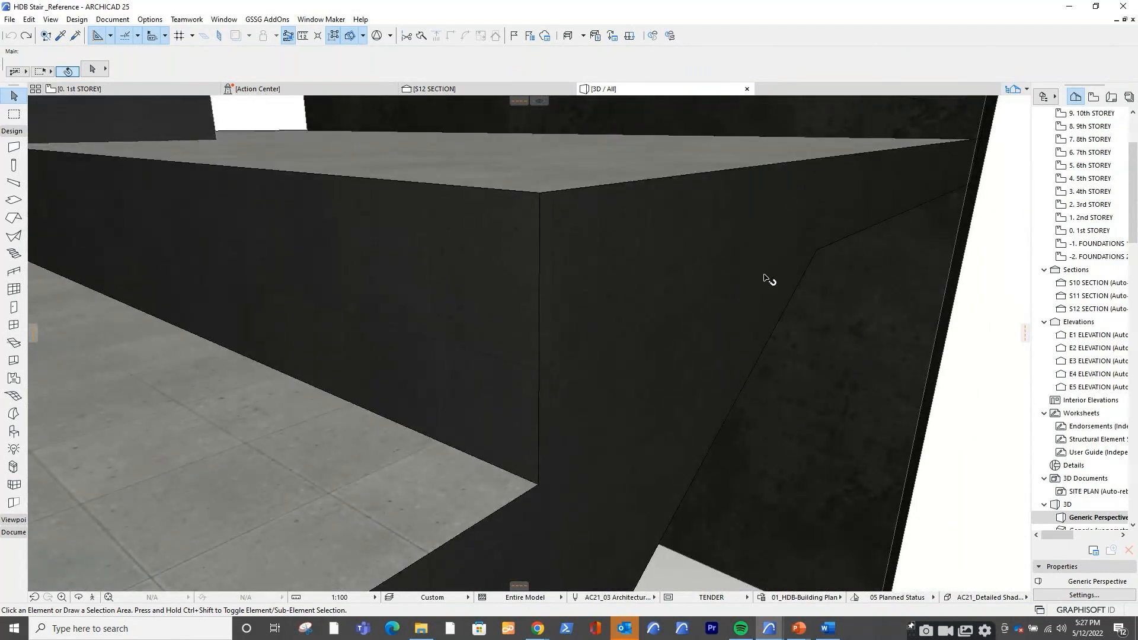
{"action": "scroll", "coordinate": [711, 382], "scroll_direction": "down", "scroll_amount": 2}
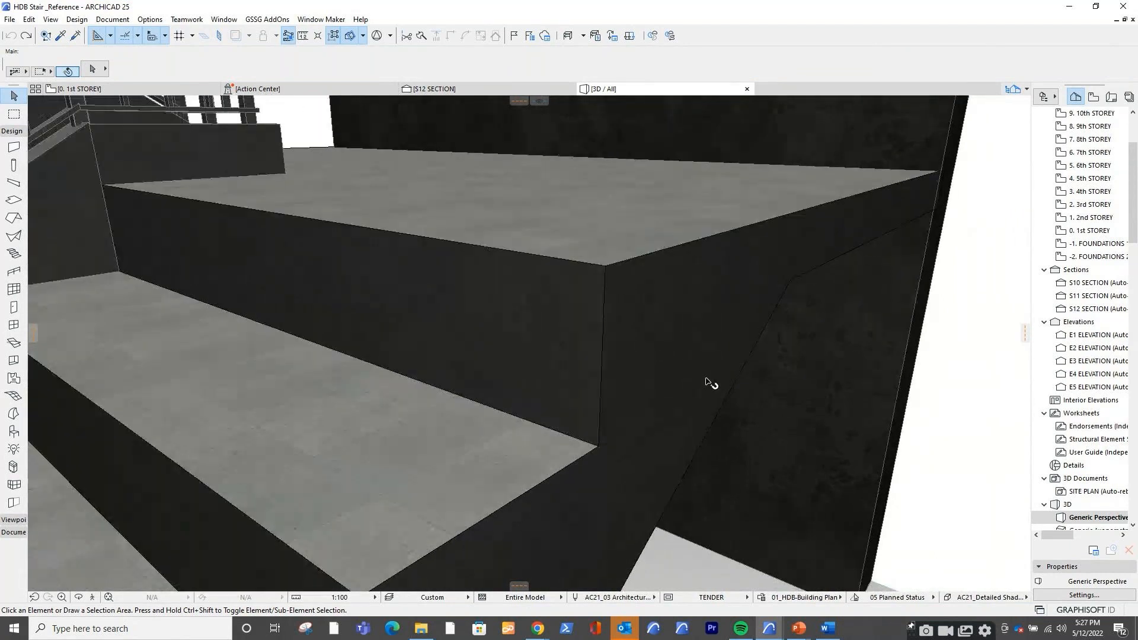
{"action": "scroll", "coordinate": [710, 383], "scroll_direction": "down", "scroll_amount": 3}
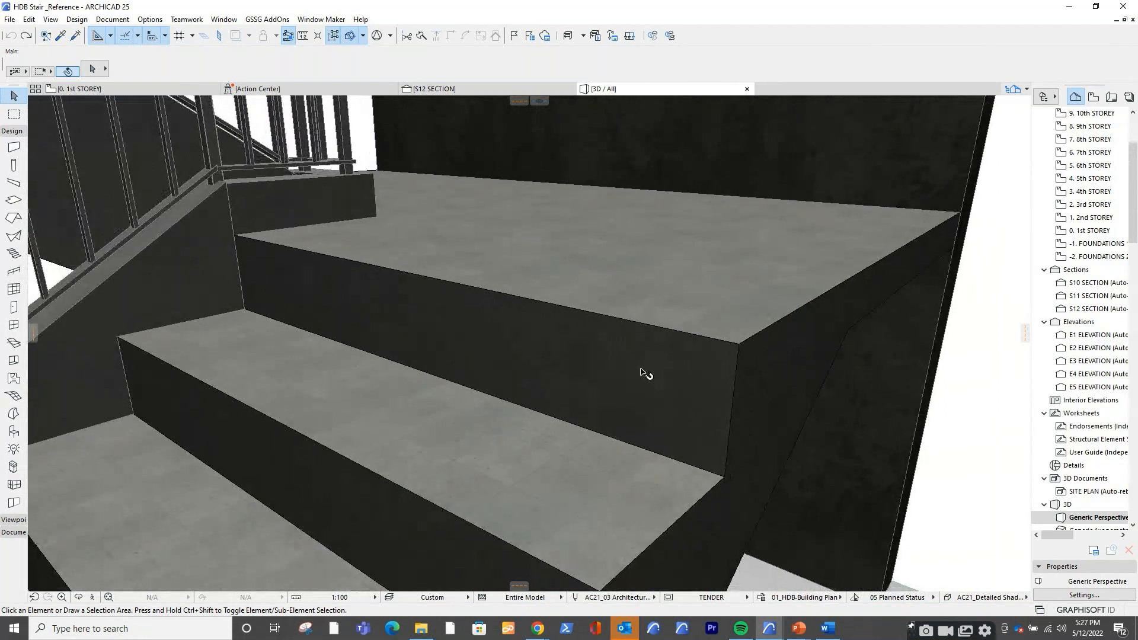
{"action": "scroll", "coordinate": [641, 373], "scroll_direction": "down", "scroll_amount": 3}
Examine the sloped kerb beside the treads and how the railing balusters and post sit on it
{"action": "left_click_drag", "start_coordinate": [700, 324], "coordinate": [730, 267]}
{"action": "middle_click_drag", "start_coordinate": [729, 267], "coordinate": [731, 268]}
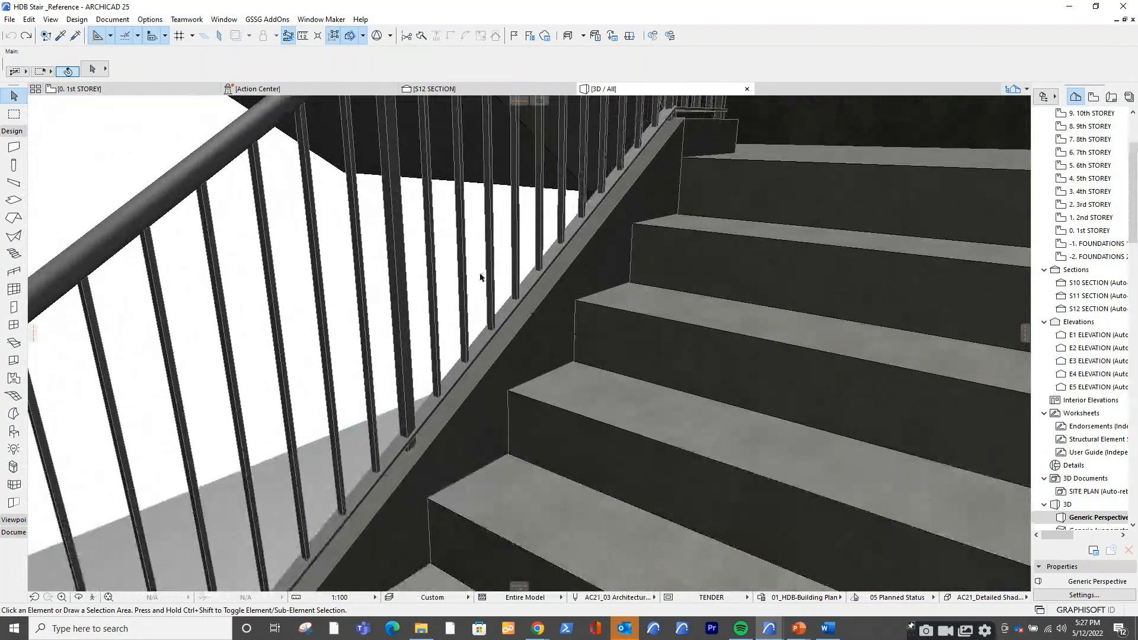
{"action": "scroll", "coordinate": [417, 472], "scroll_direction": "up", "scroll_amount": 1}
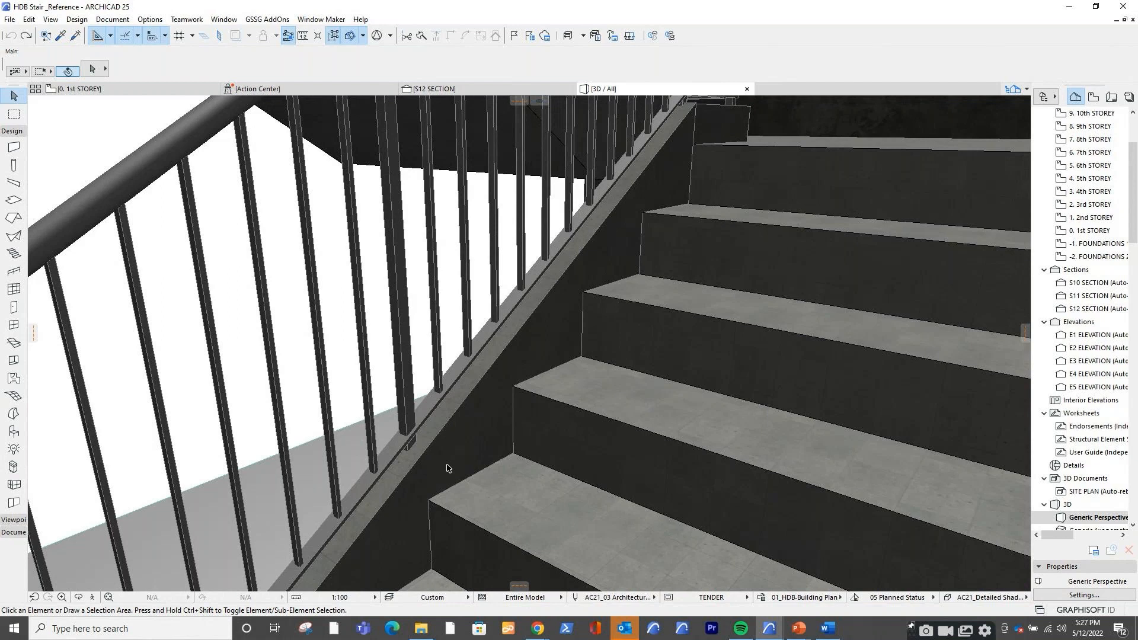
{"action": "scroll", "coordinate": [448, 468], "scroll_direction": "down", "scroll_amount": 5}
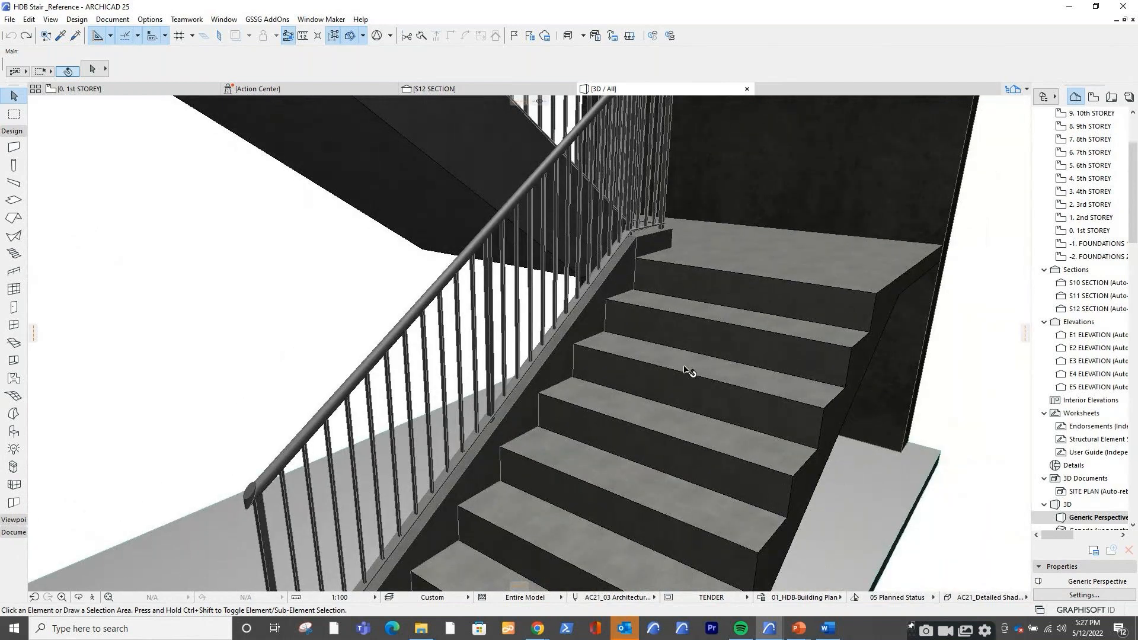
{"action": "left_click_drag", "start_coordinate": [687, 371], "coordinate": [591, 355]}
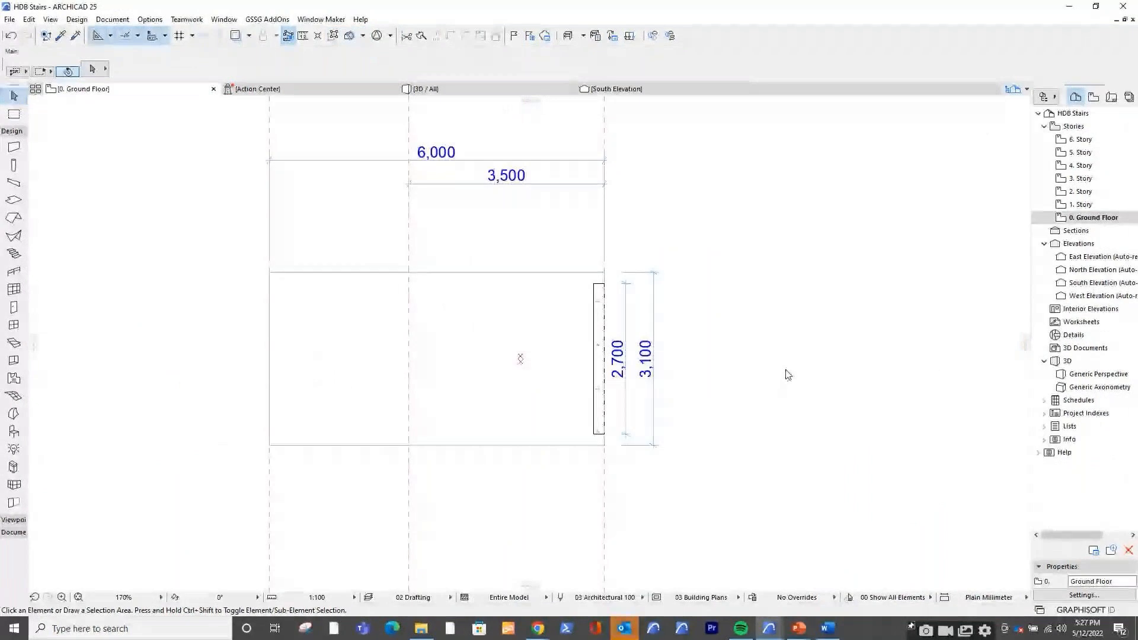
{"action": "left_click_drag", "start_coordinate": [787, 367], "coordinate": [734, 258]}
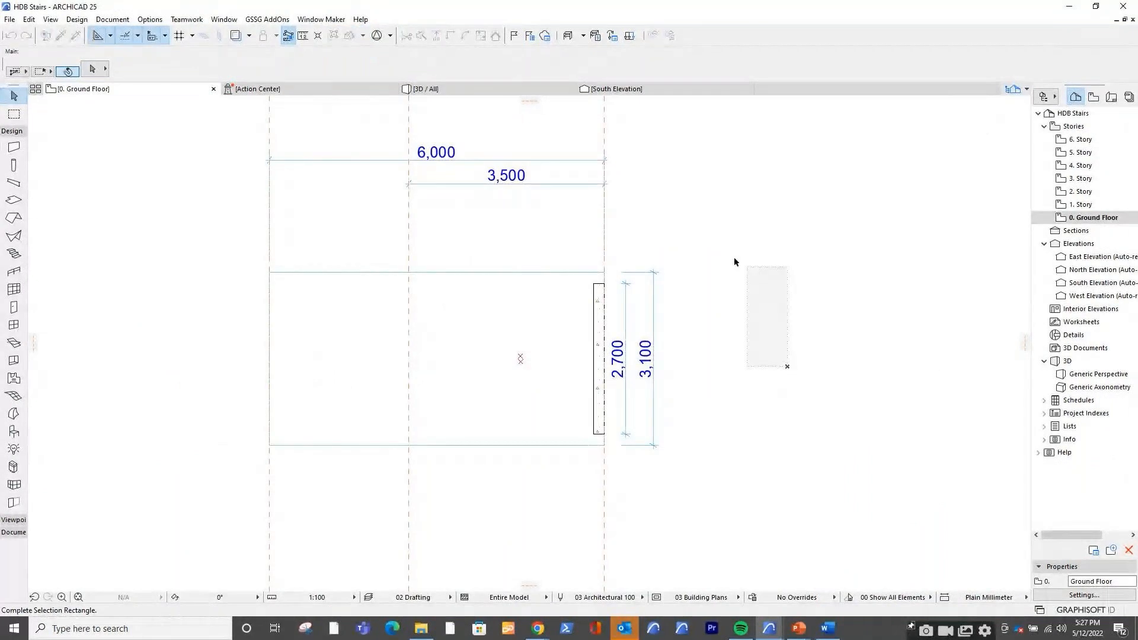
{"action": "left_click", "coordinate": [734, 257]}
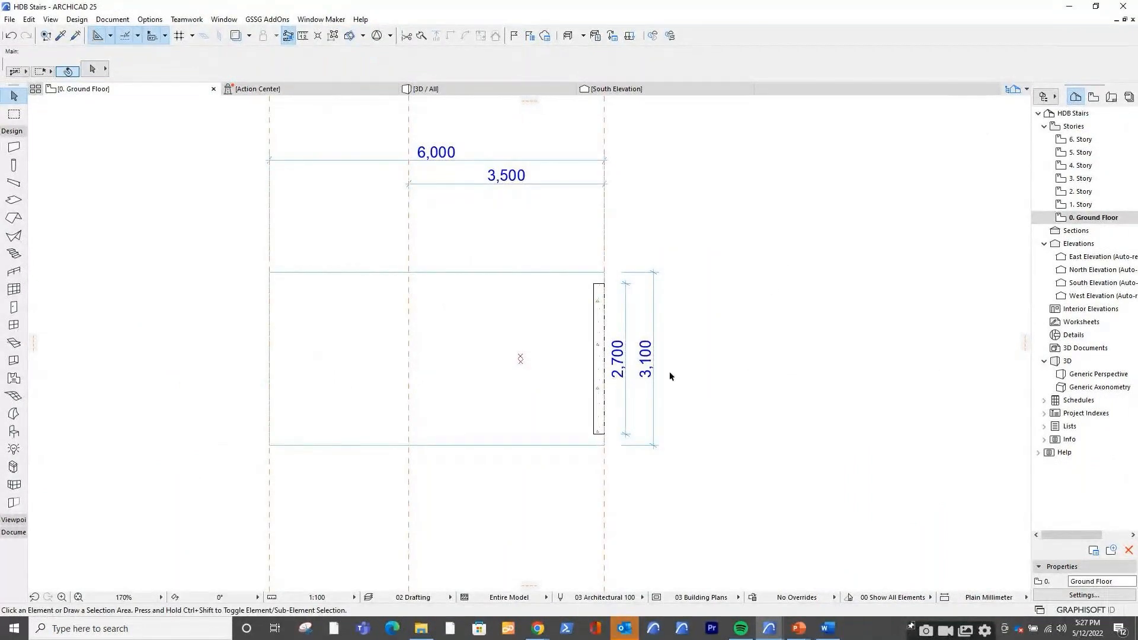
{"action": "middle_click_drag", "start_coordinate": [670, 389], "coordinate": [757, 369]}
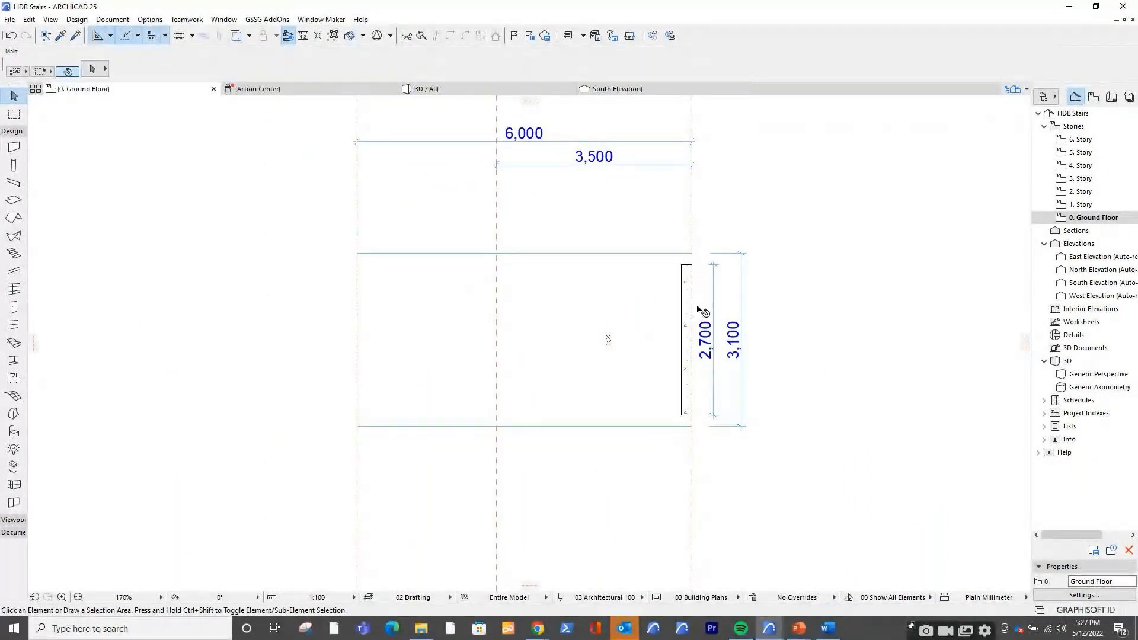
{"action": "middle_click_drag", "start_coordinate": [585, 348], "coordinate": [573, 390]}
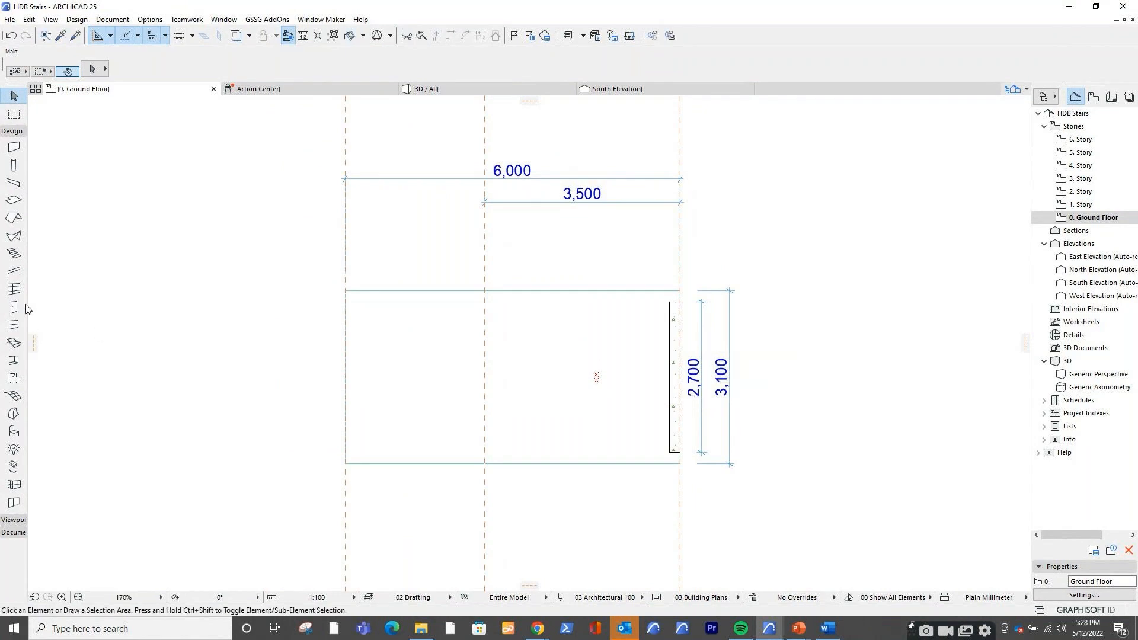
In the HDB Stairs ground floor plan, open the Stair default settings and set the top and bottom offsets to 0
{"action": "left_click", "coordinate": [15, 255]}
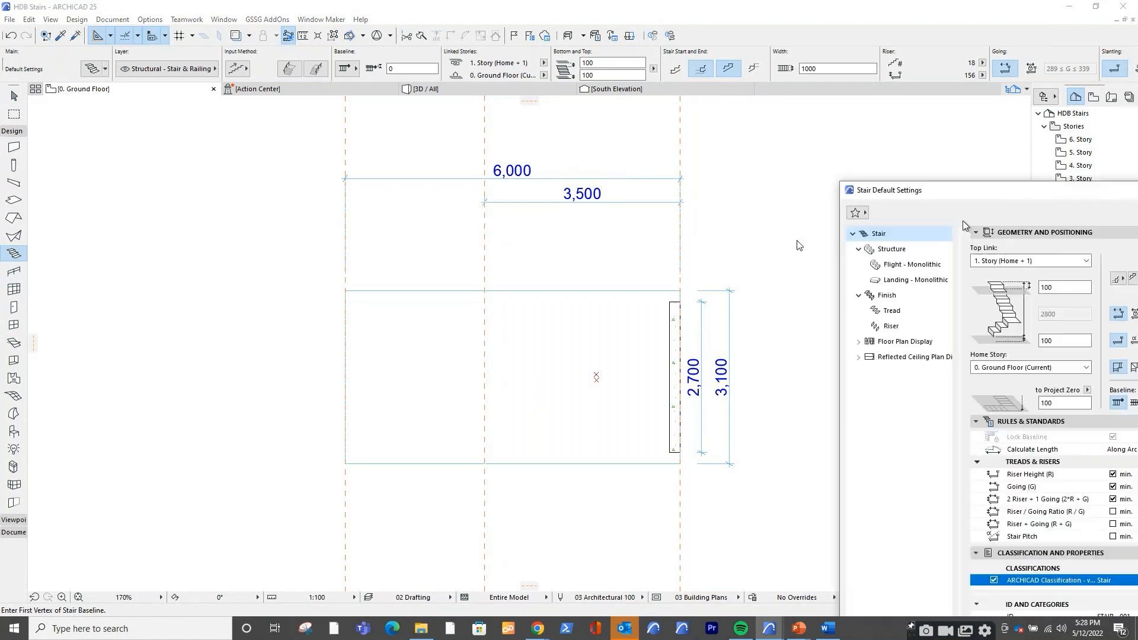
{"action": "left_click_drag", "start_coordinate": [553, 222], "coordinate": [229, 63]}
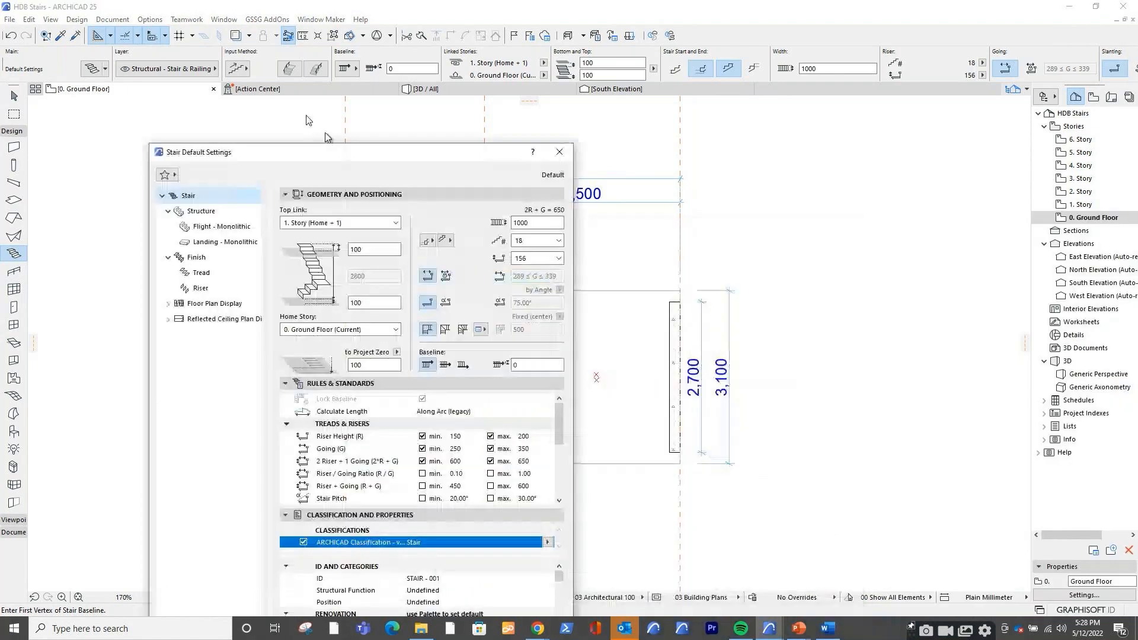
{"action": "double_click", "coordinate": [332, 164]}
{"action": "type", "text": "0"}
{"action": "double_click", "coordinate": [330, 219]}
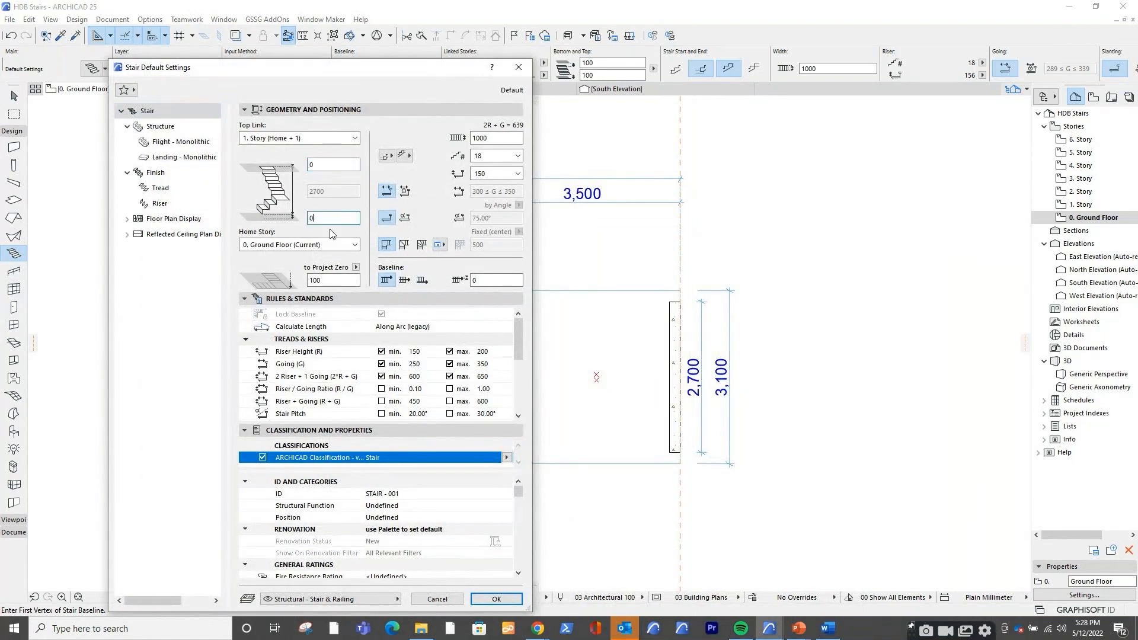
{"action": "type", "text": "0"}
Set the stair to start with a riser and end with a tread, with a width of 1300 mm
{"action": "left_click", "coordinate": [391, 157]}
{"action": "left_click", "coordinate": [427, 169]}
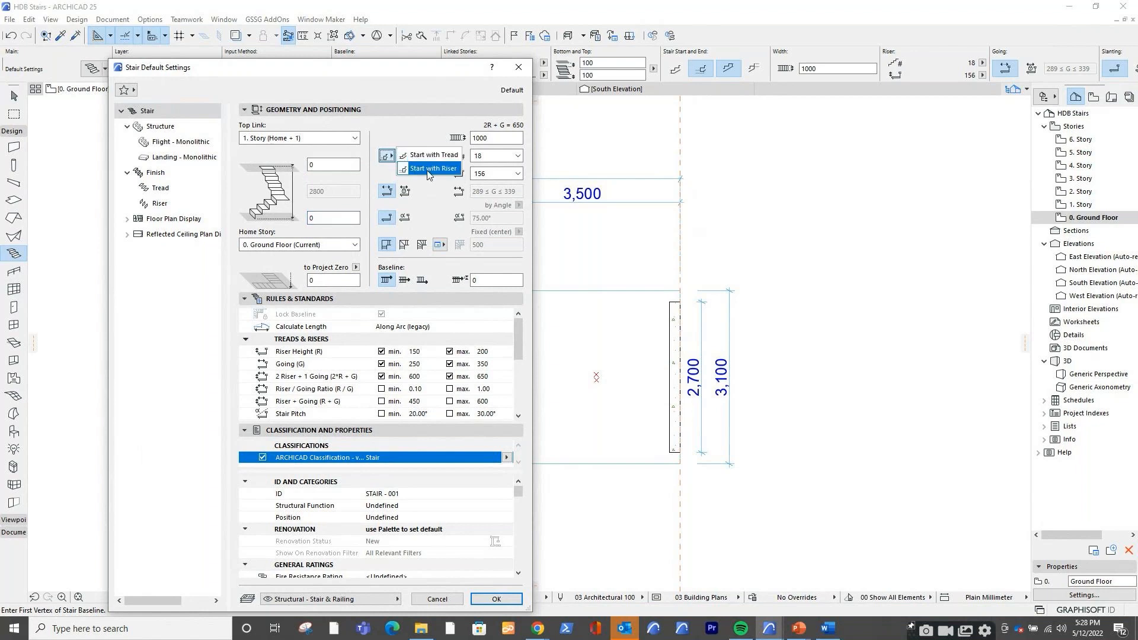
{"action": "left_click", "coordinate": [413, 162]}
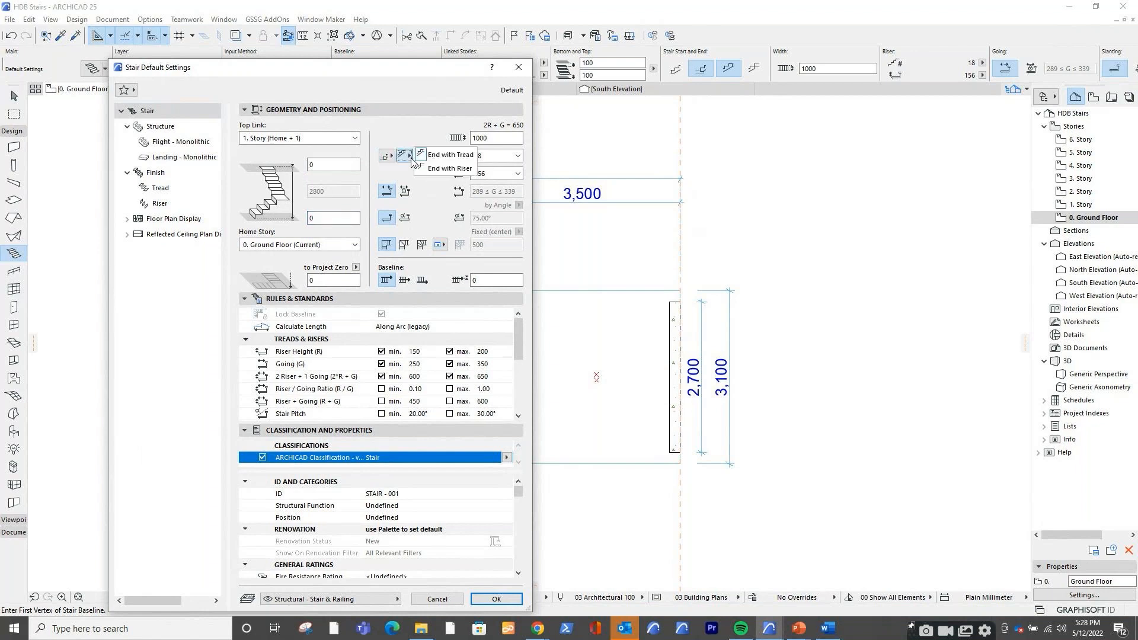
{"action": "left_click", "coordinate": [423, 159]}
{"action": "double_click", "coordinate": [489, 139]}
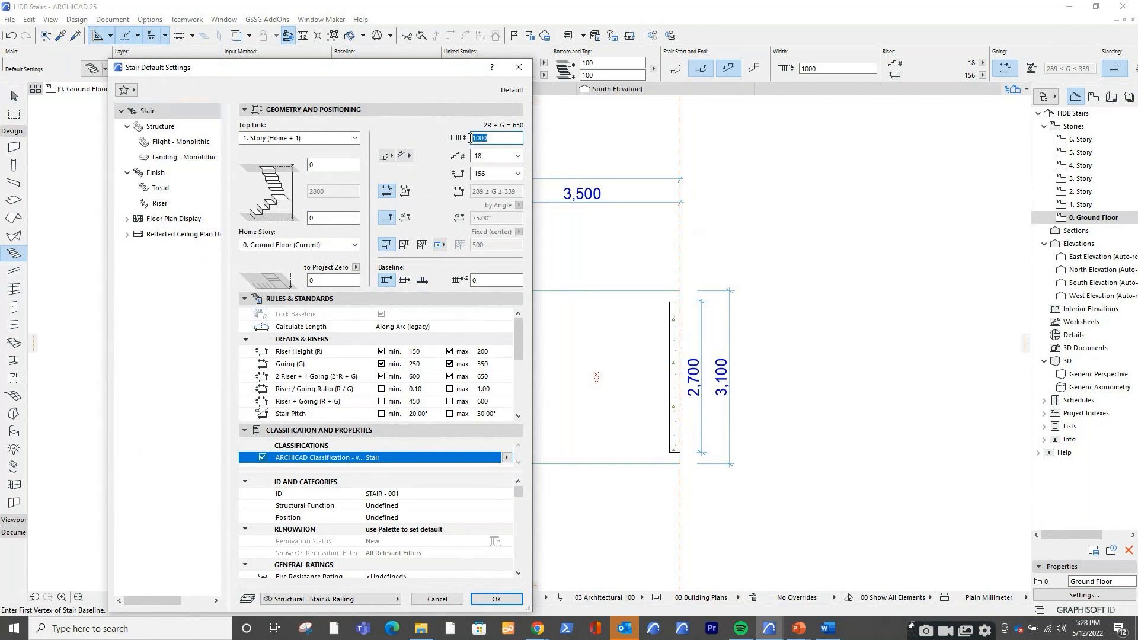
{"action": "type", "text": "1300"}
Disable the minimum and maximum 2 Riser + 1 Going rules and set the maximum riser height to 175
{"action": "left_click", "coordinate": [382, 377]}
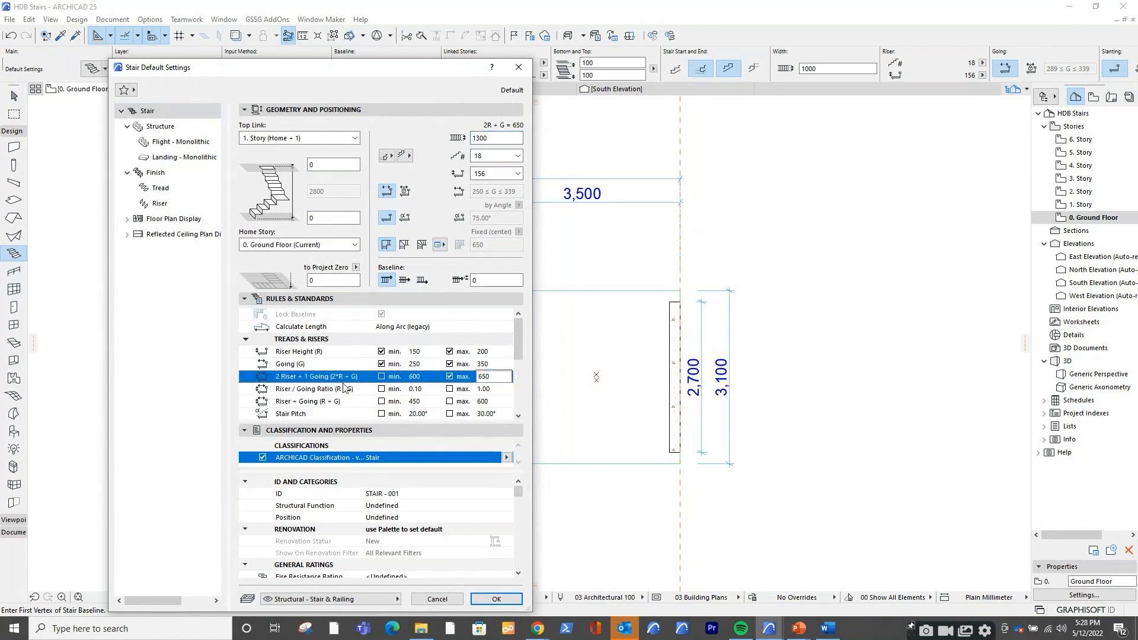
{"action": "left_click", "coordinate": [450, 377]}
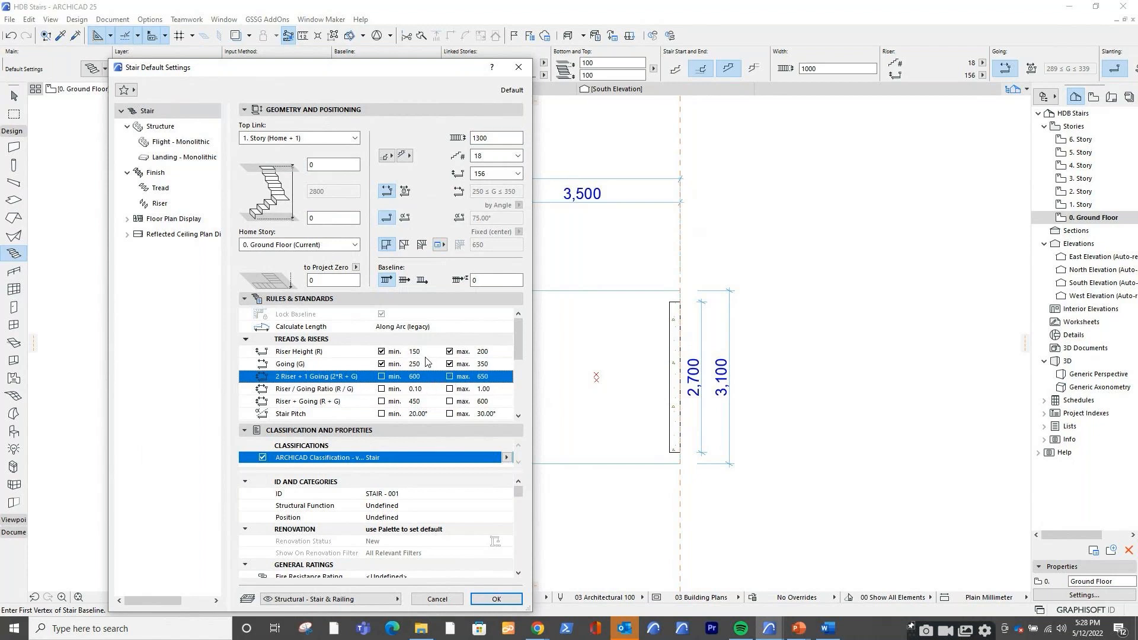
{"action": "left_click", "coordinate": [481, 353]}
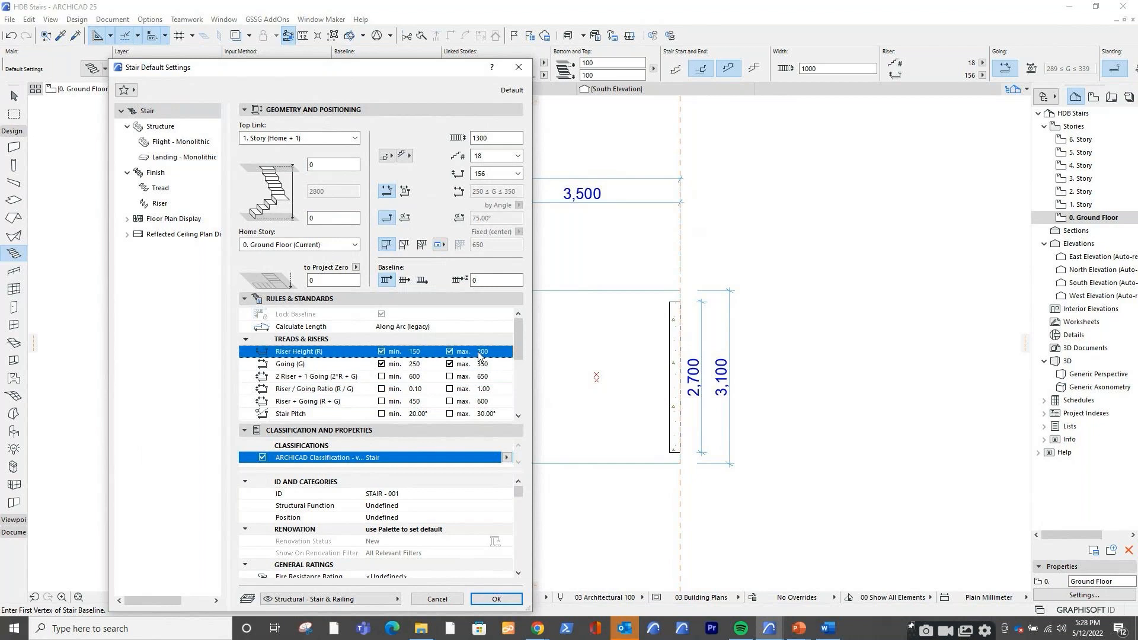
{"action": "left_click", "coordinate": [480, 355]}
{"action": "left_click_drag", "start_coordinate": [492, 354], "coordinate": [463, 355]}
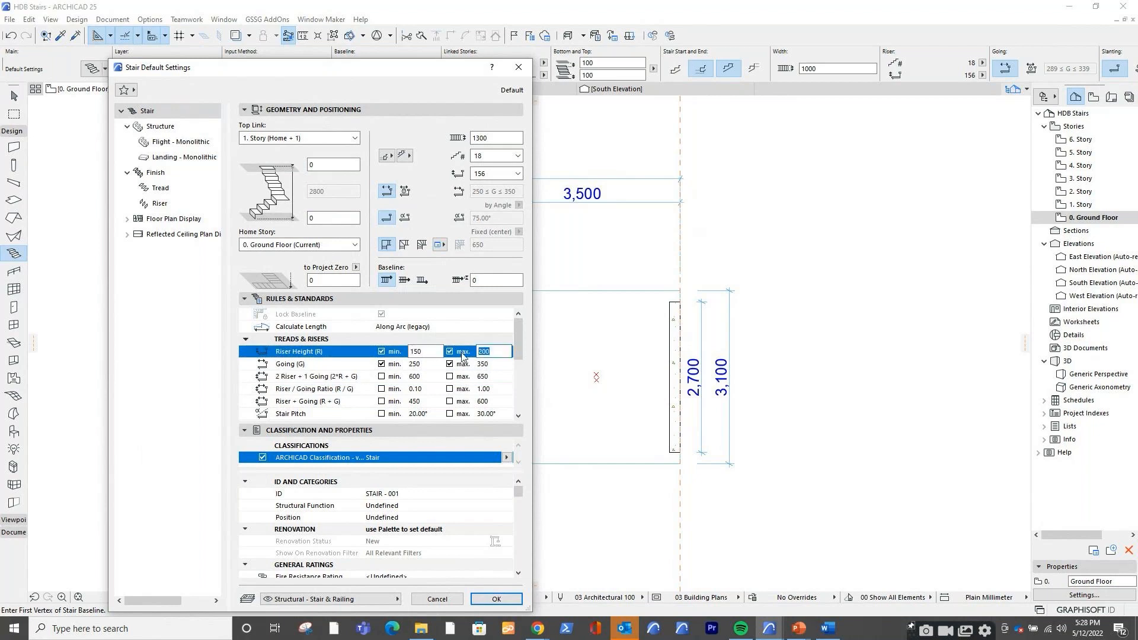
{"action": "type", "text": "175"}
Set the maximum going to 275 and apply the stair default settings
{"action": "left_click", "coordinate": [481, 365]}
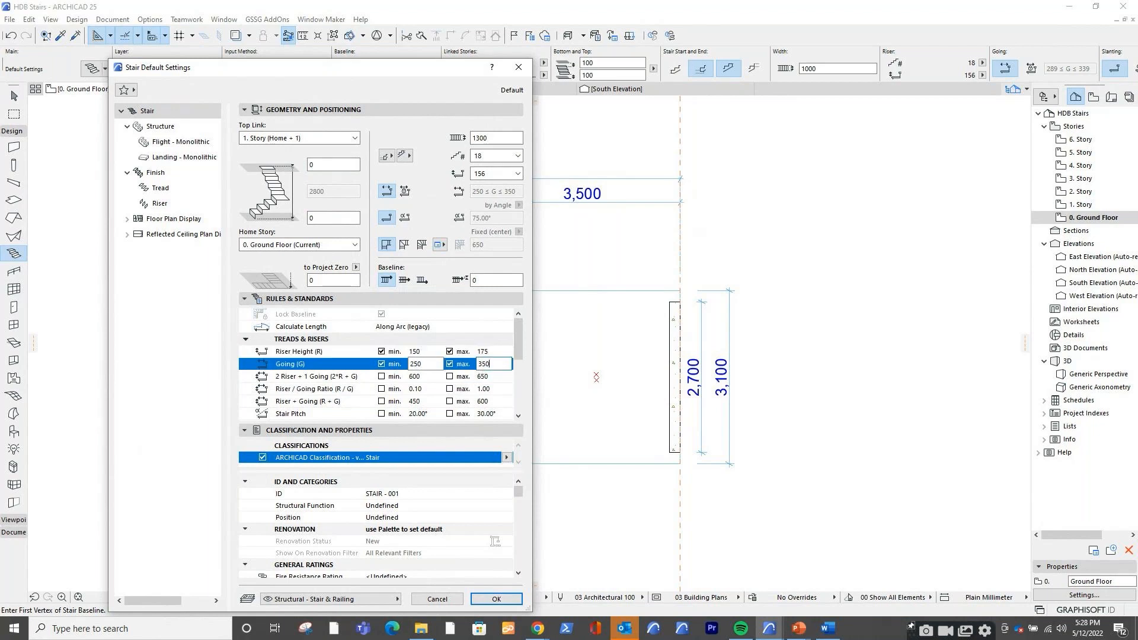
{"action": "key", "text": "alt+Tab"}
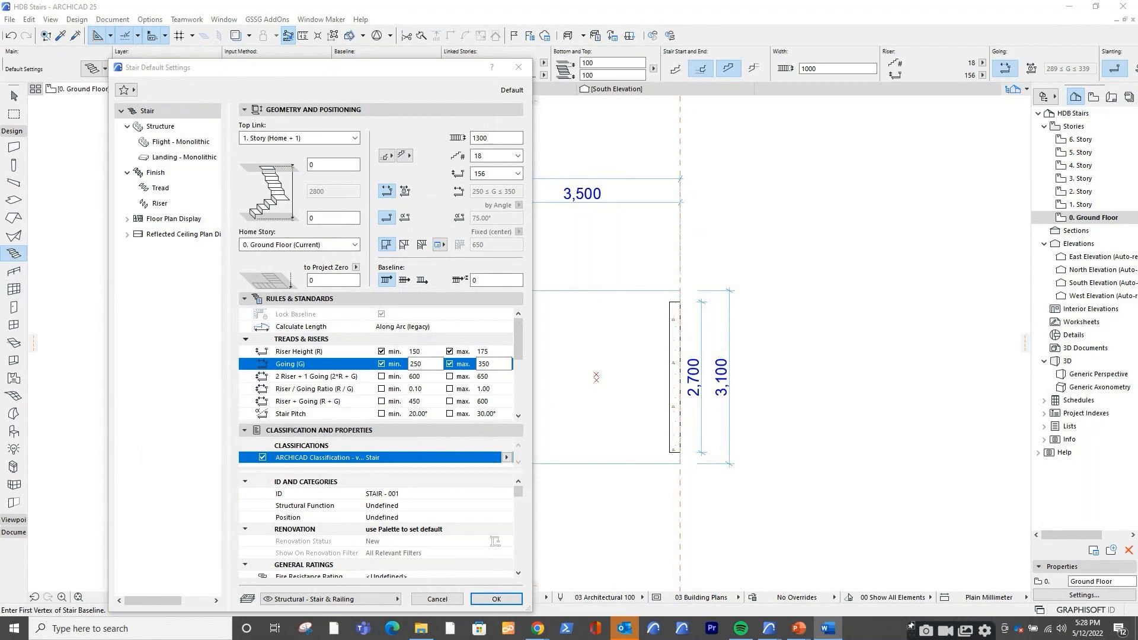
{"action": "left_click", "coordinate": [492, 363]}
{"action": "double_click", "coordinate": [492, 365]}
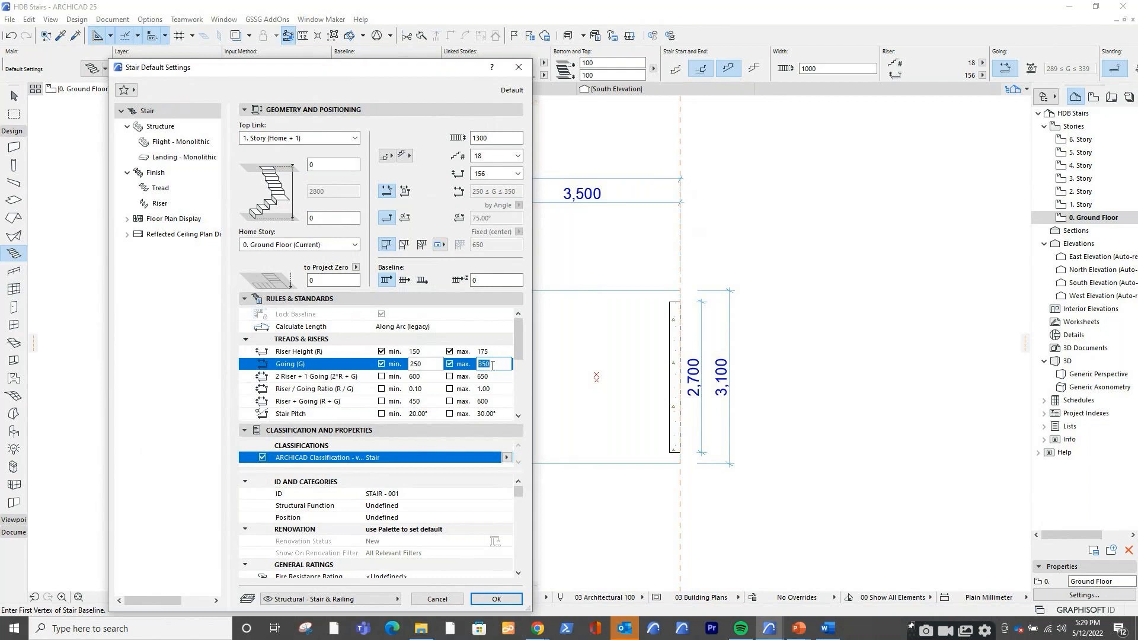
{"action": "type", "text": "275"}
{"action": "left_click", "coordinate": [457, 460]}
{"action": "left_click", "coordinate": [498, 597]}
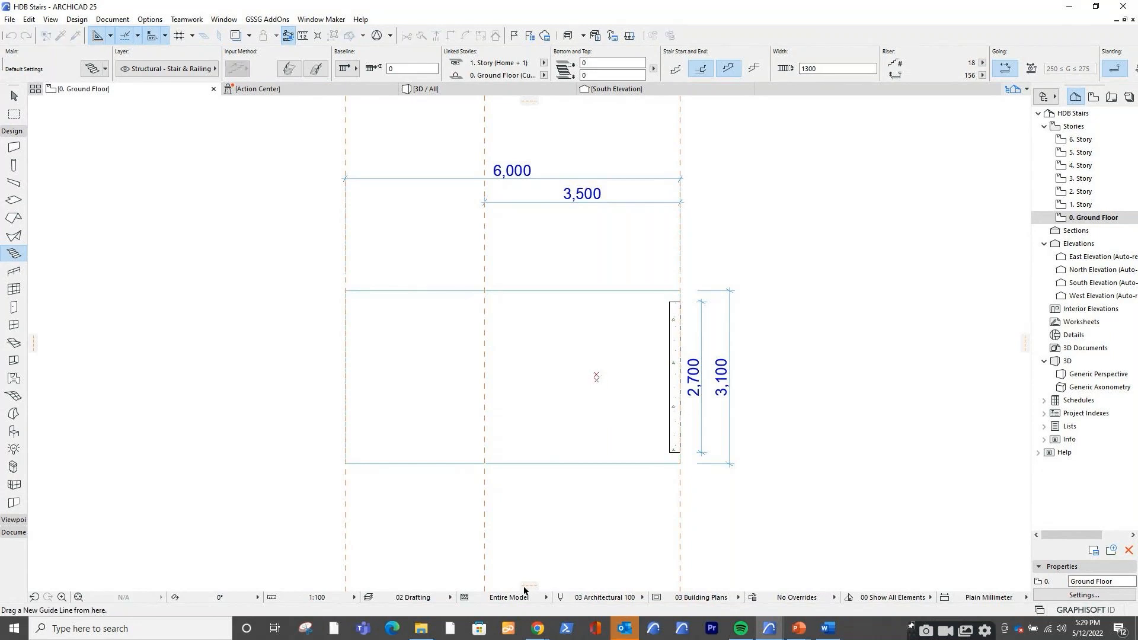
Place horizontal guide lines through the two hotspots at the middle of the stair area
{"action": "left_click_drag", "start_coordinate": [523, 584], "coordinate": [596, 380]}
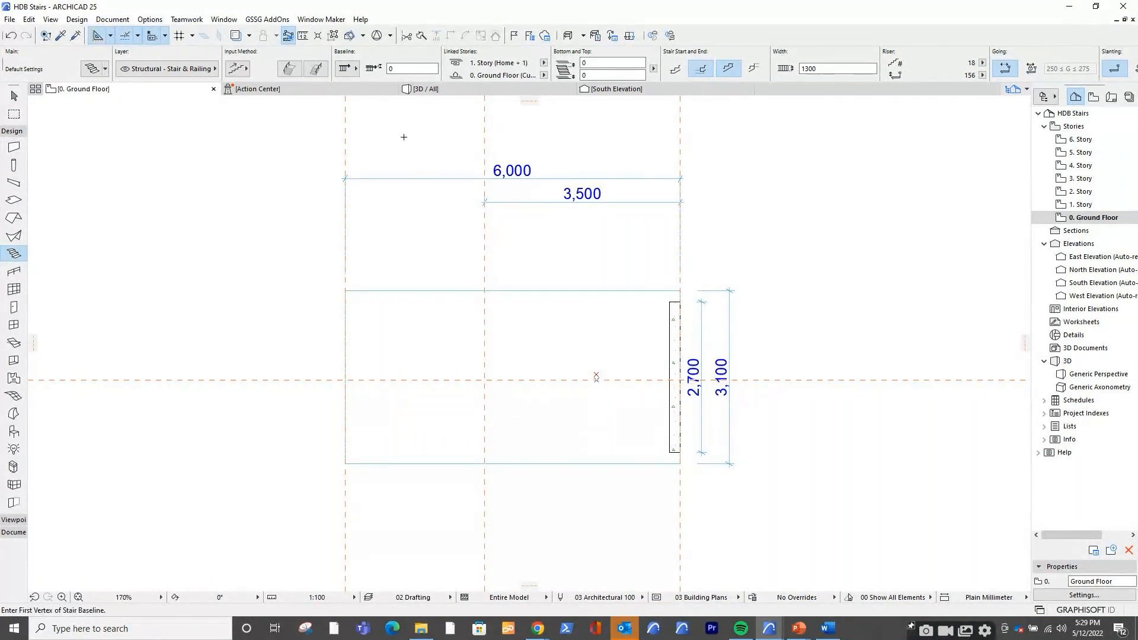
{"action": "left_click_drag", "start_coordinate": [530, 585], "coordinate": [597, 375]}
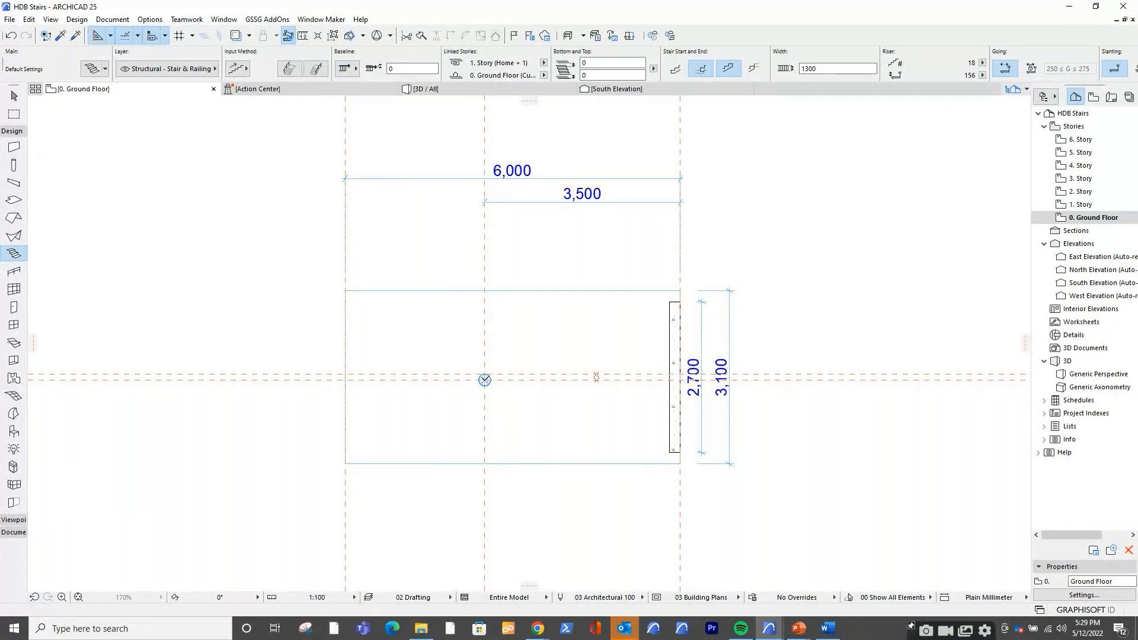
Try to draw the stair baseline from the lower guide line's intersection with the 3,500 line, with a first flight 2000 mm long
{"action": "left_click", "coordinate": [484, 380]}
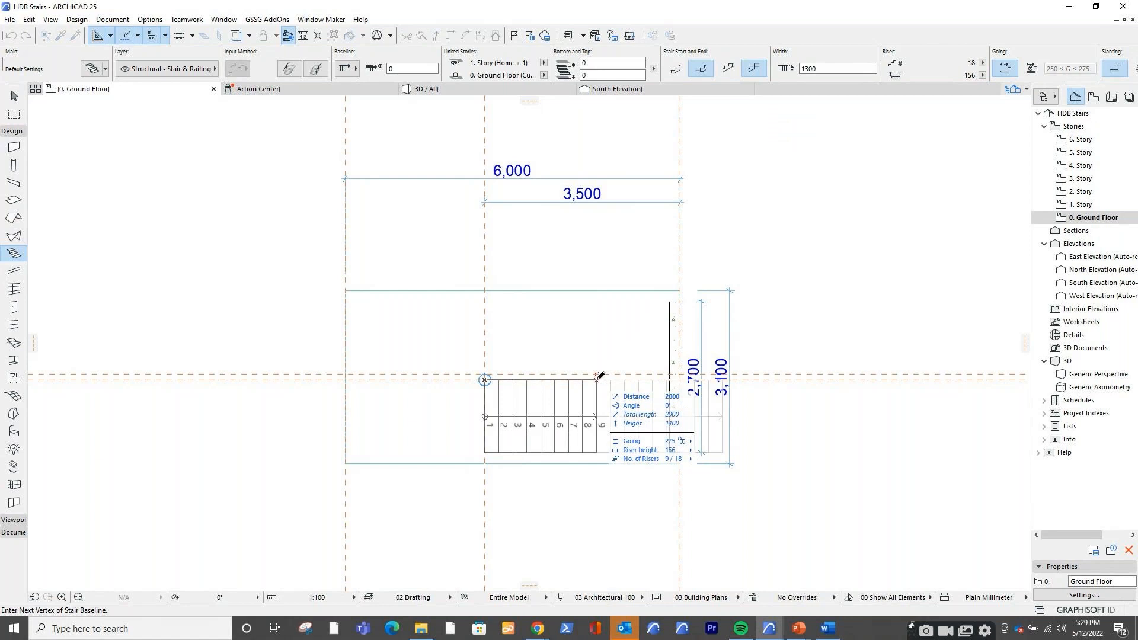
{"action": "left_click", "coordinate": [598, 378]}
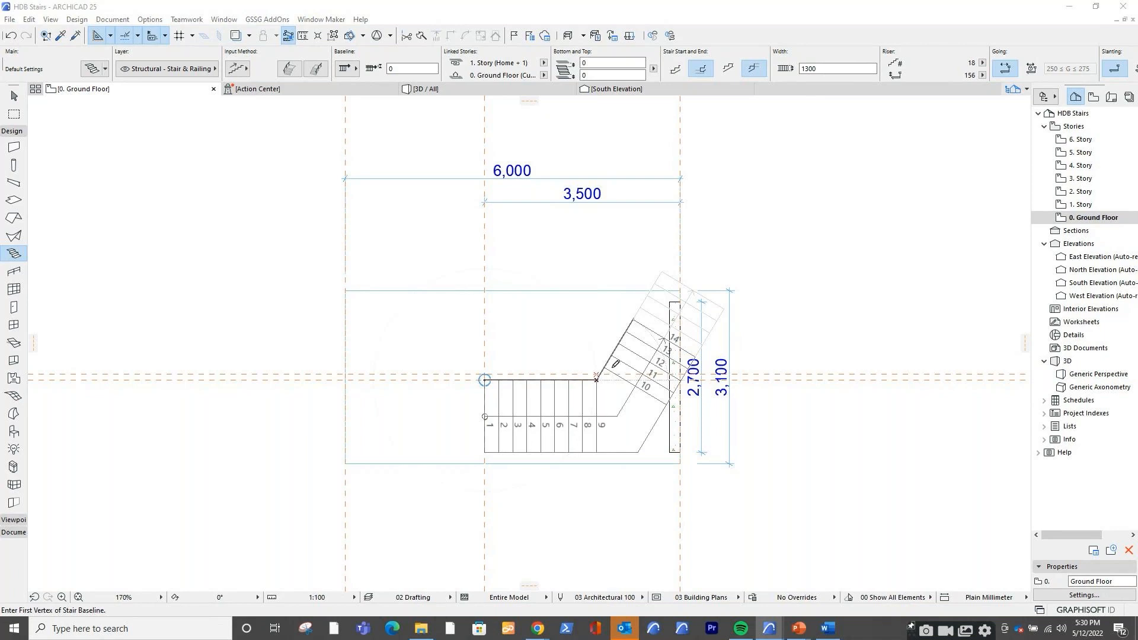
{"action": "key", "text": "ctrl+z"}
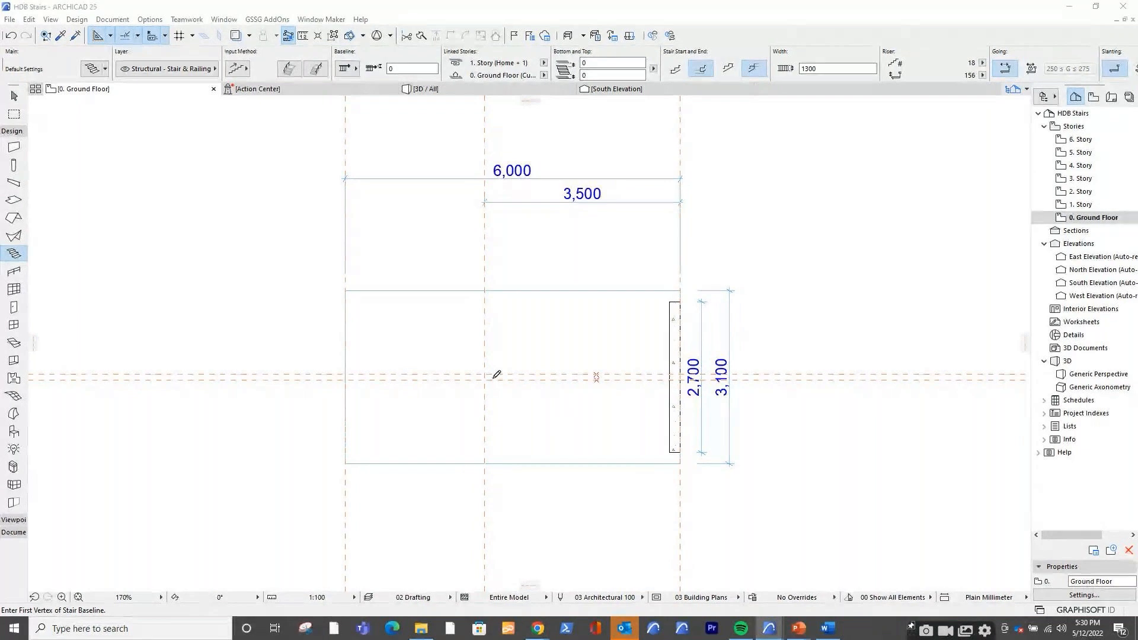
{"action": "key", "text": "Escape"}
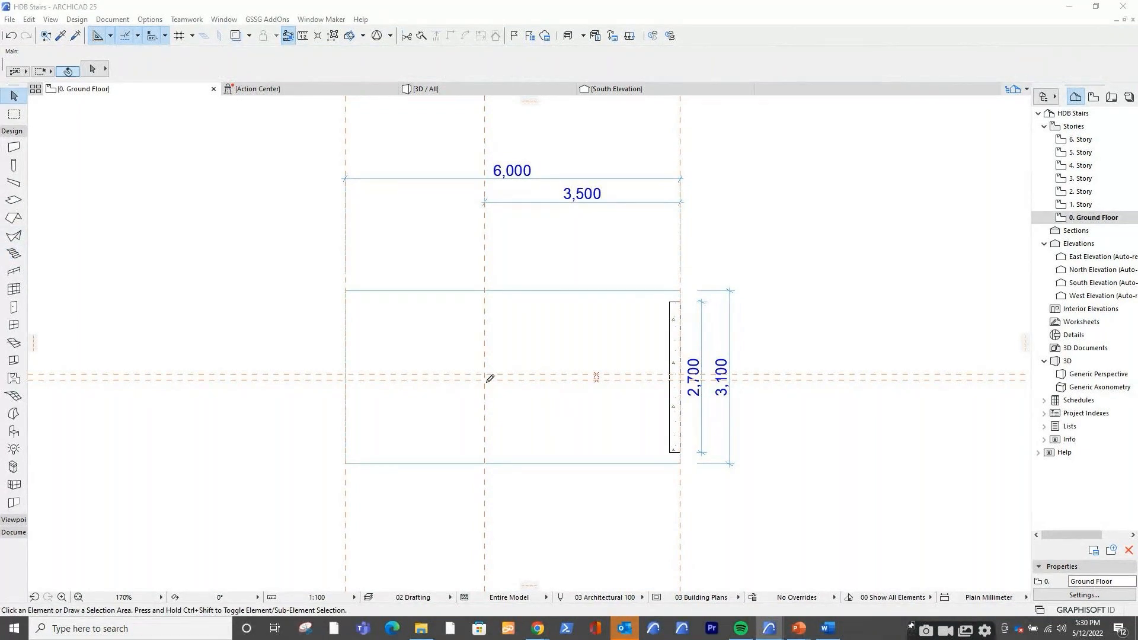
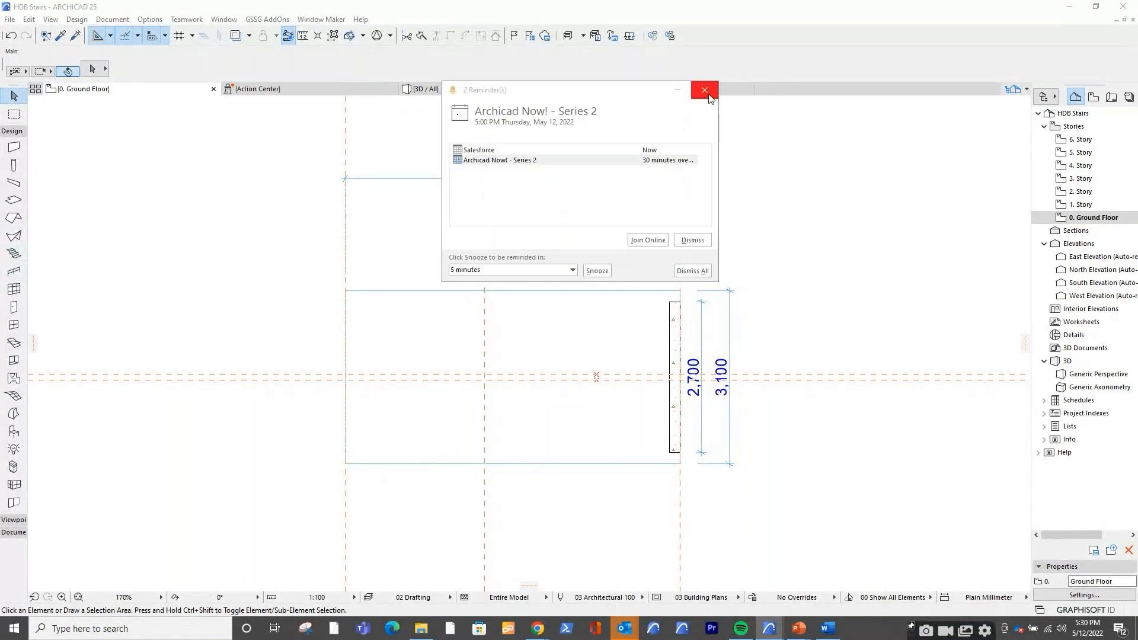
Start the stair baseline at the lower guide line's intersection with the 3,500 line and draw a first flight 2000 mm long to the hotspot
{"action": "left_click", "coordinate": [704, 89]}
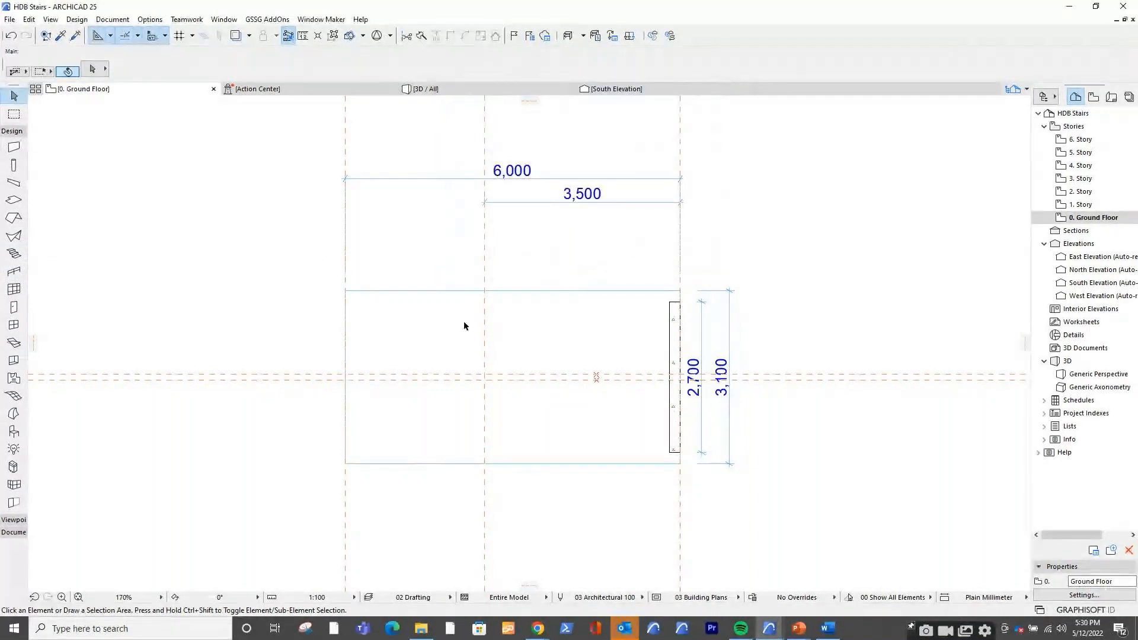
{"action": "left_click", "coordinate": [14, 253]}
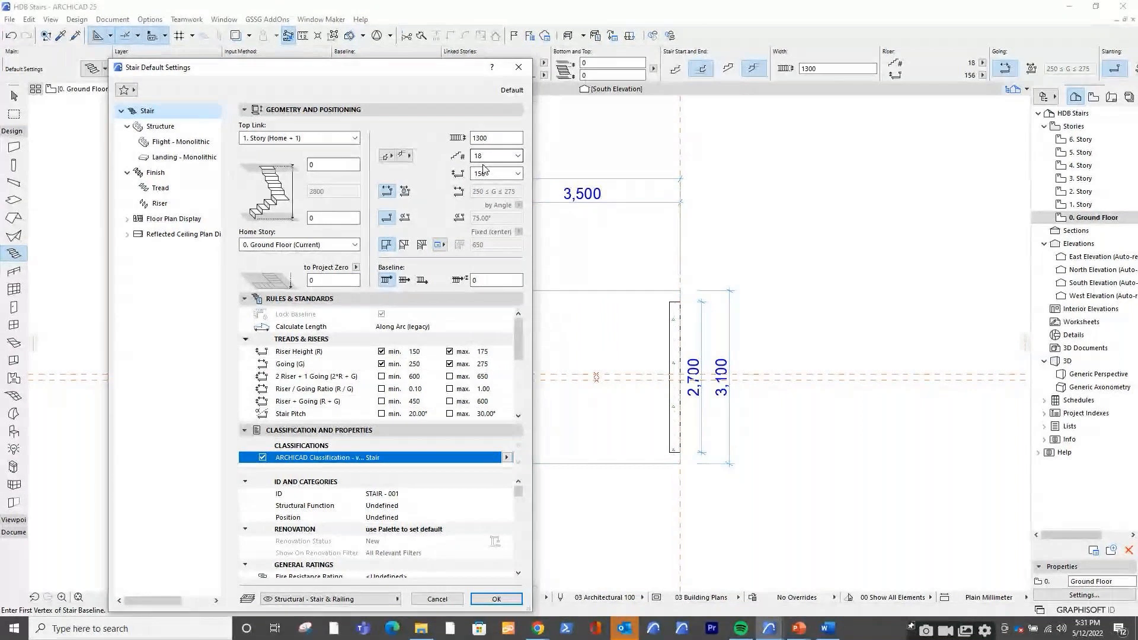
{"action": "left_click", "coordinate": [496, 599]}
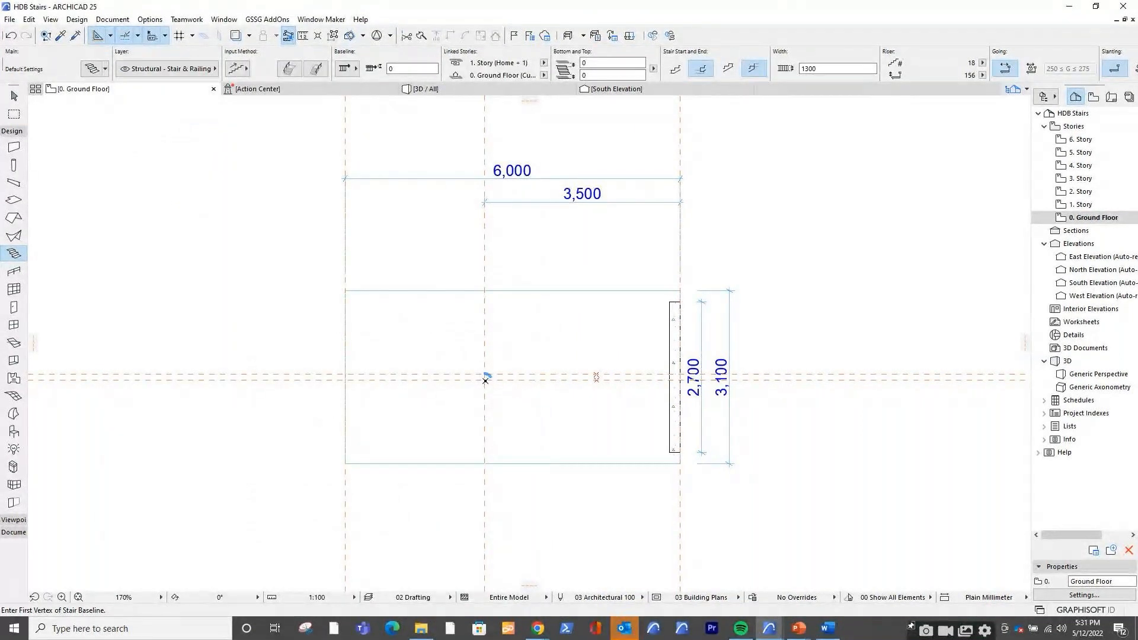
{"action": "left_click", "coordinate": [485, 379]}
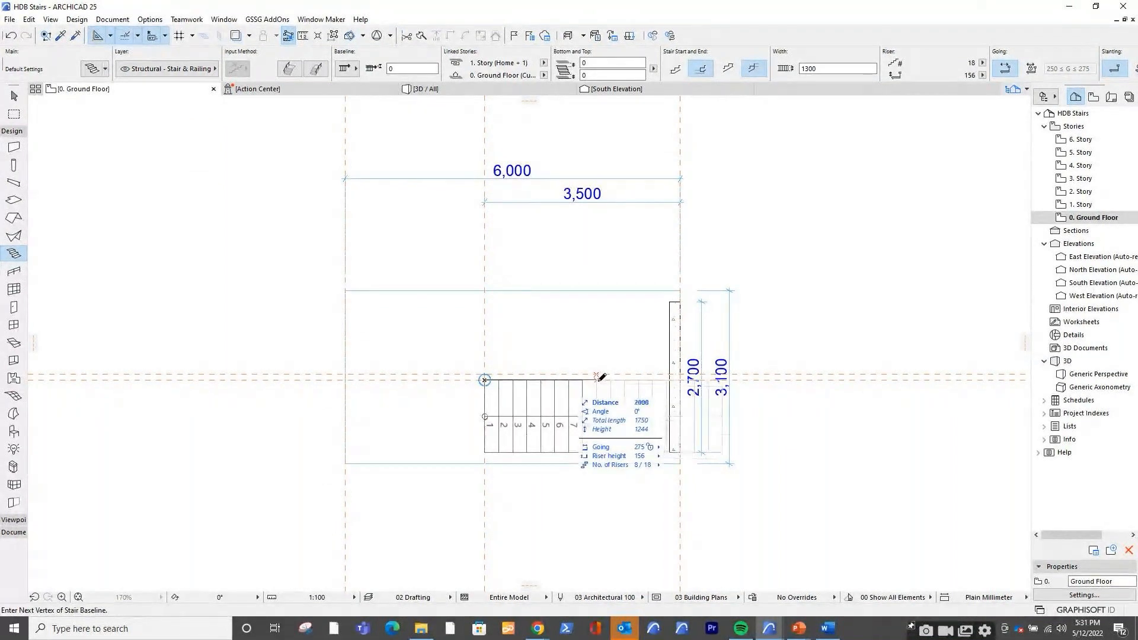
{"action": "left_click", "coordinate": [596, 380]}
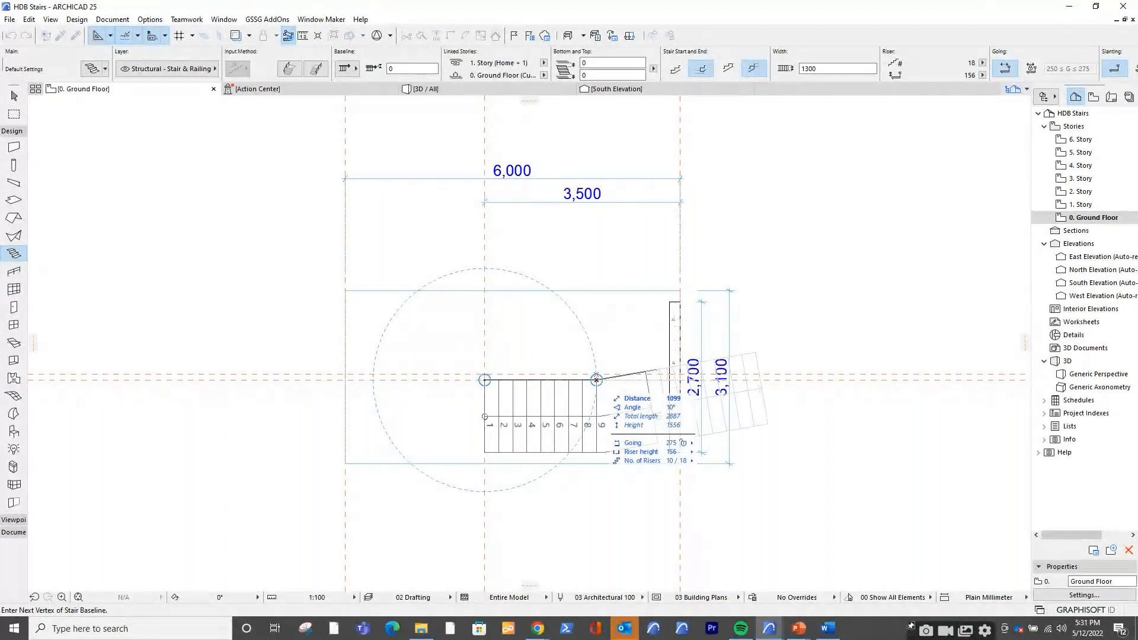
Add a landing segment up to the upper guide line and finish the stair with a second flight back to the 3,500 line
{"action": "left_click", "coordinate": [657, 369]}
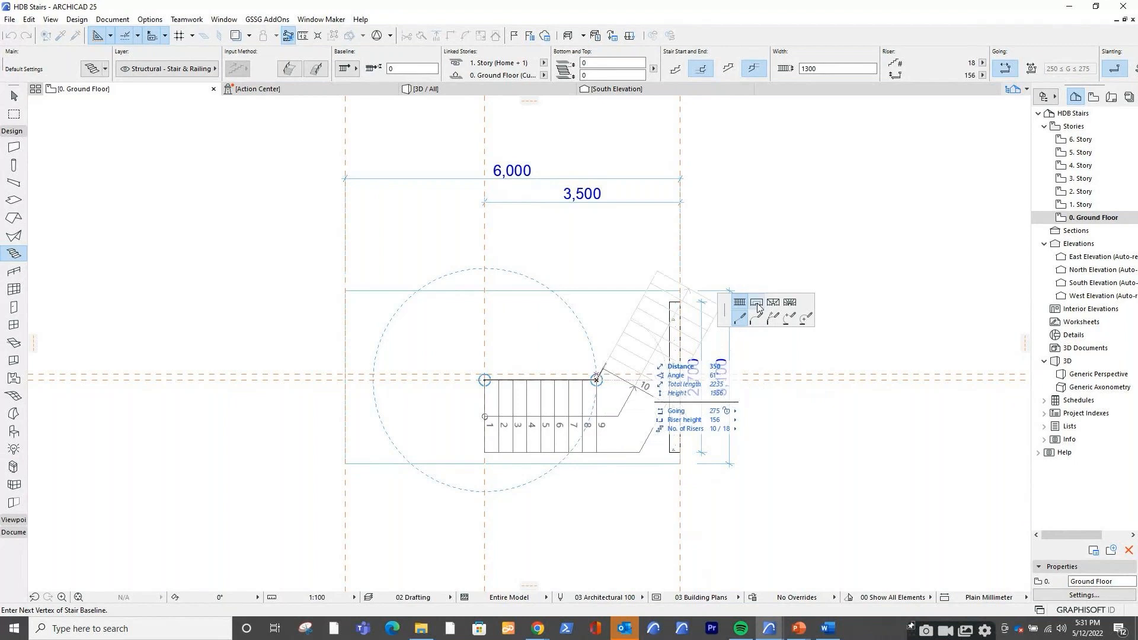
{"action": "left_click", "coordinate": [758, 305]}
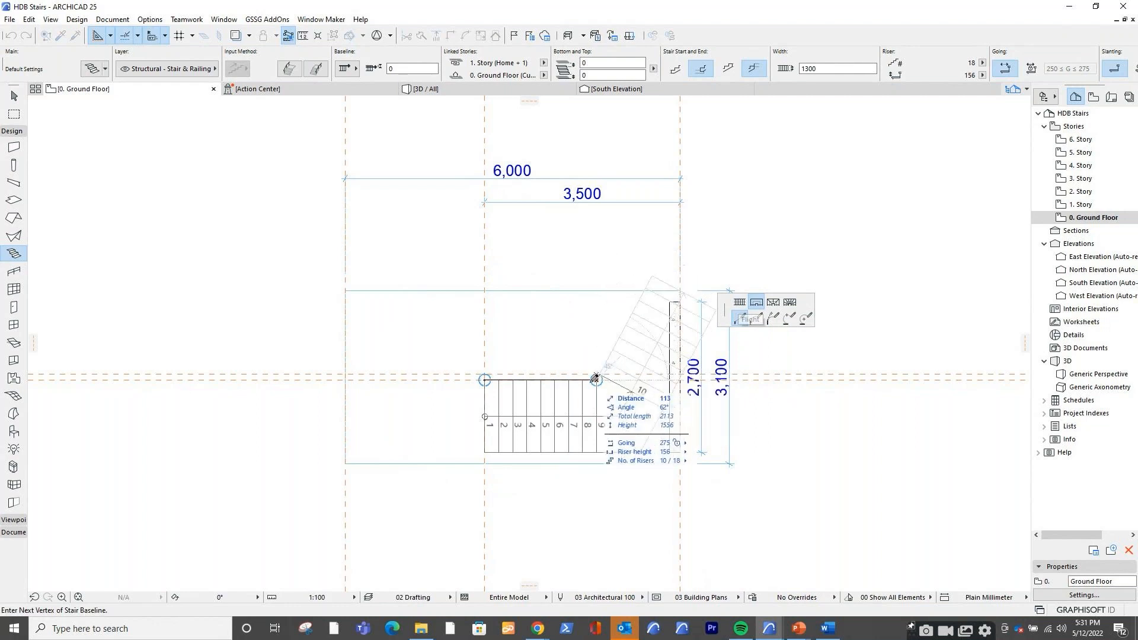
{"action": "scroll", "coordinate": [596, 377], "scroll_direction": "up", "scroll_amount": 3}
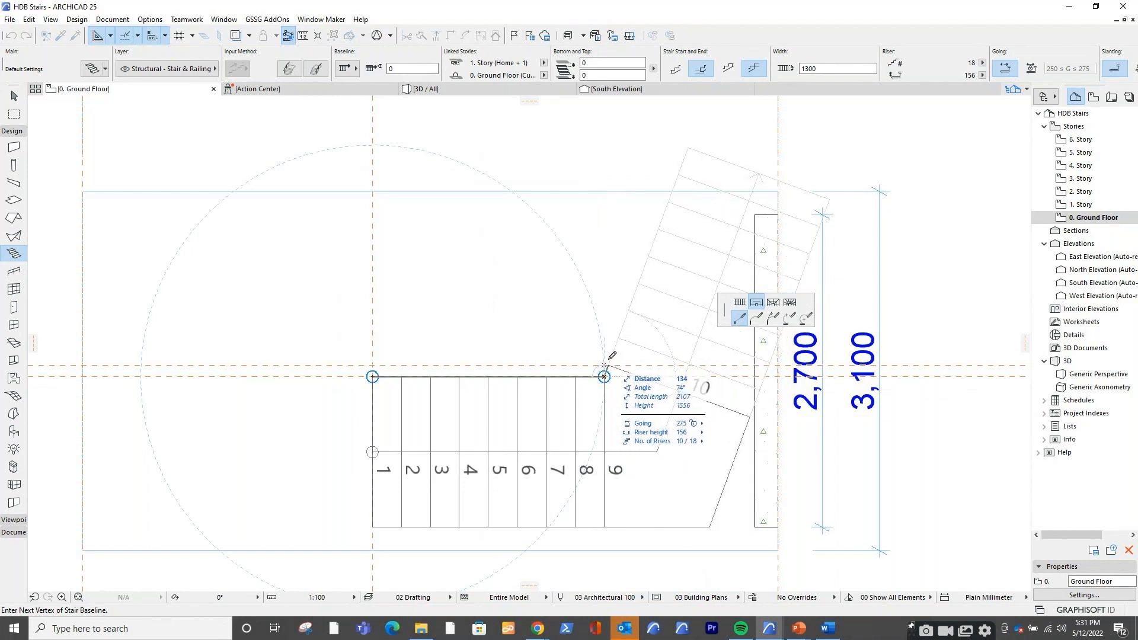
{"action": "left_click", "coordinate": [740, 302]}
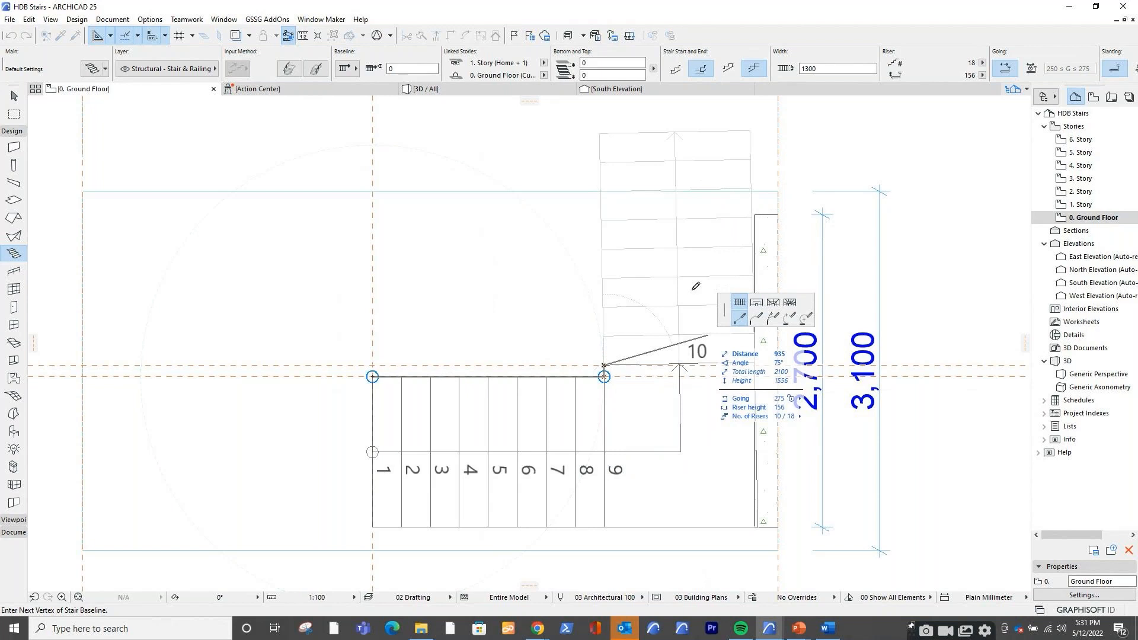
{"action": "double_click", "coordinate": [380, 359]}
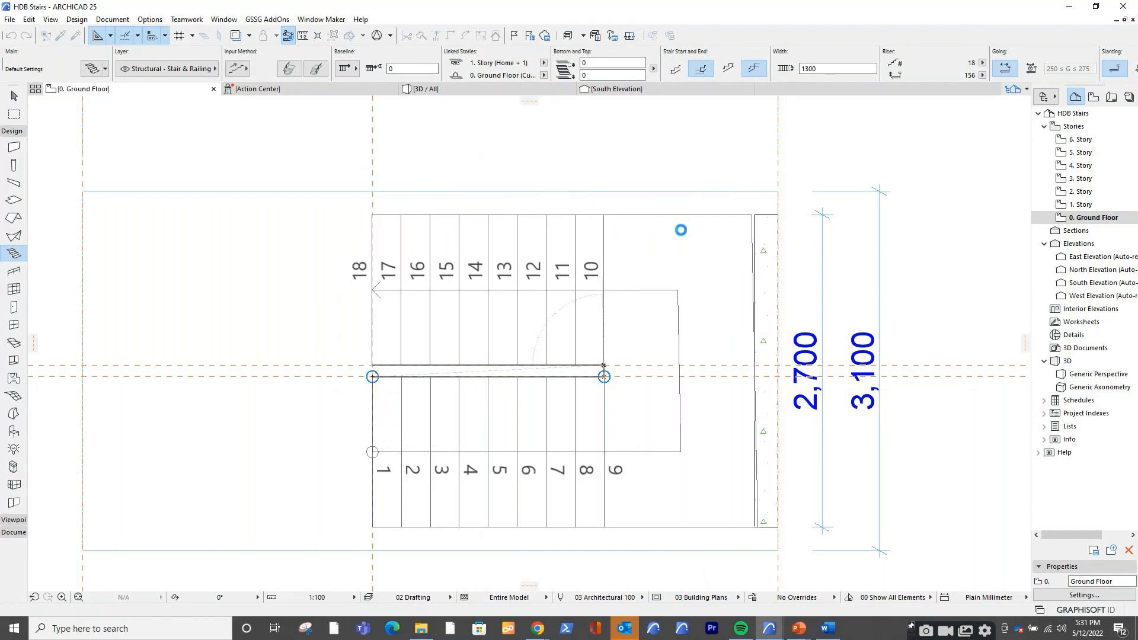
{"action": "scroll", "coordinate": [793, 267], "scroll_direction": "down", "scroll_amount": 4}
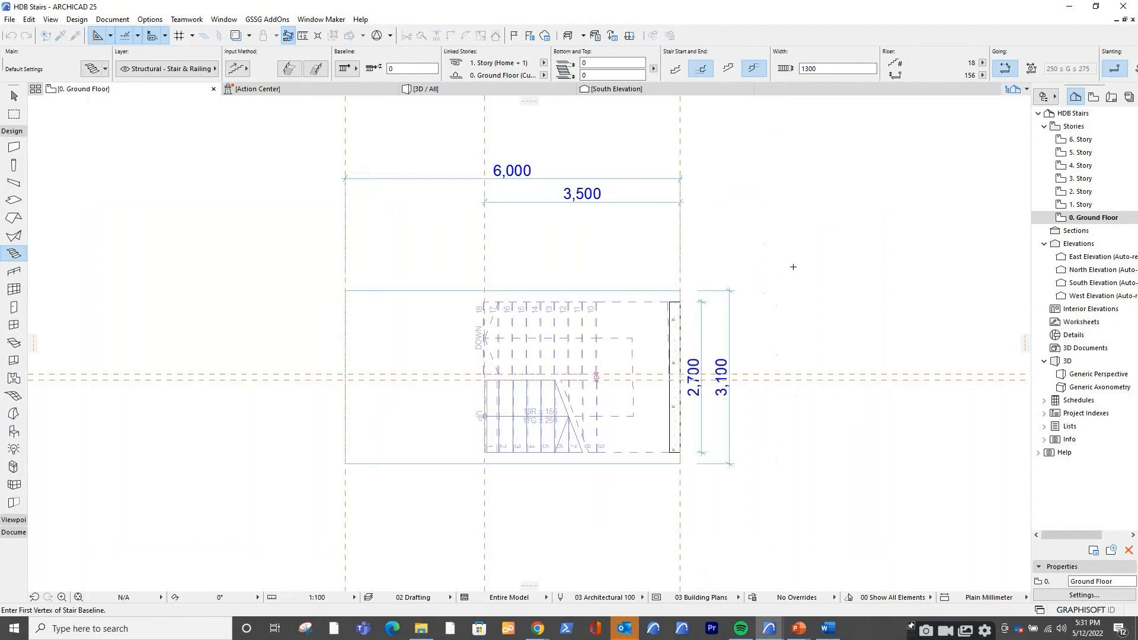
{"action": "left_click", "coordinate": [736, 317]}
{"action": "scroll", "coordinate": [663, 349], "scroll_direction": "up", "scroll_amount": 2}
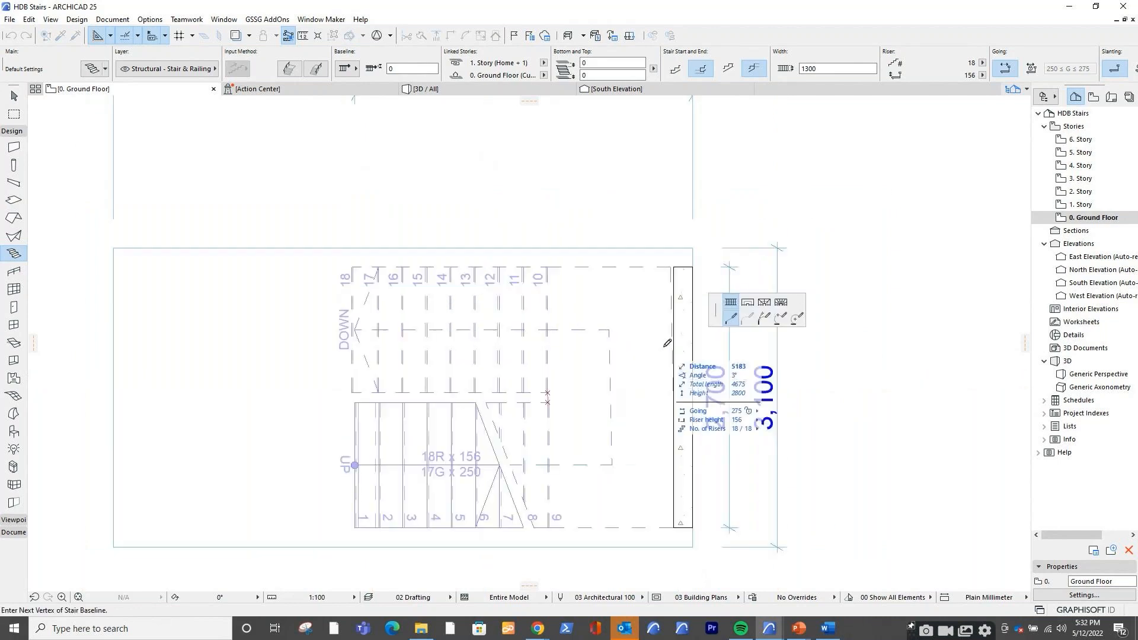
{"action": "key", "text": "Escape"}
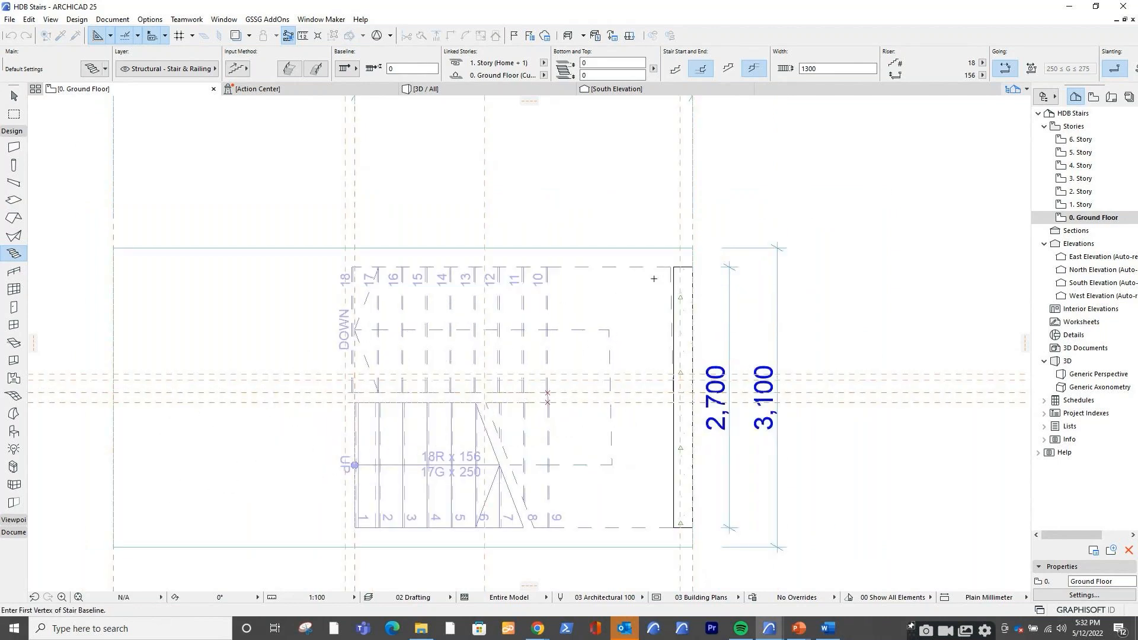
{"action": "key", "text": "Escape"}
Select the stair and move the landing's upper outer corner onto the corner of the wall
{"action": "left_click", "coordinate": [654, 269]}
{"action": "left_click", "coordinate": [651, 271]}
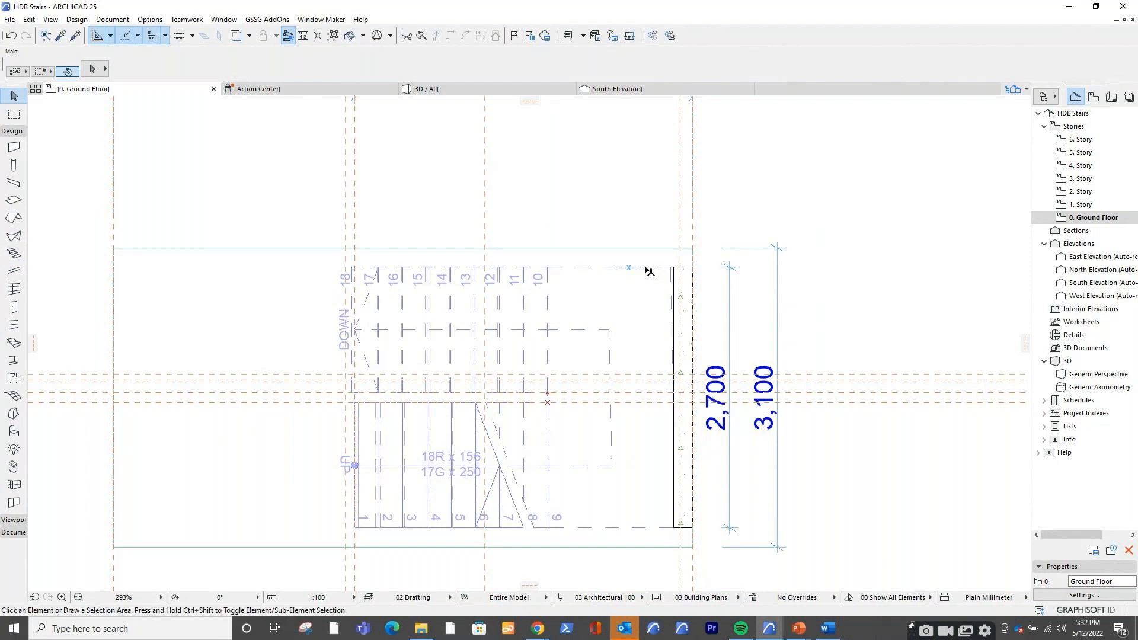
{"action": "scroll", "coordinate": [613, 332], "scroll_direction": "down", "scroll_amount": 2}
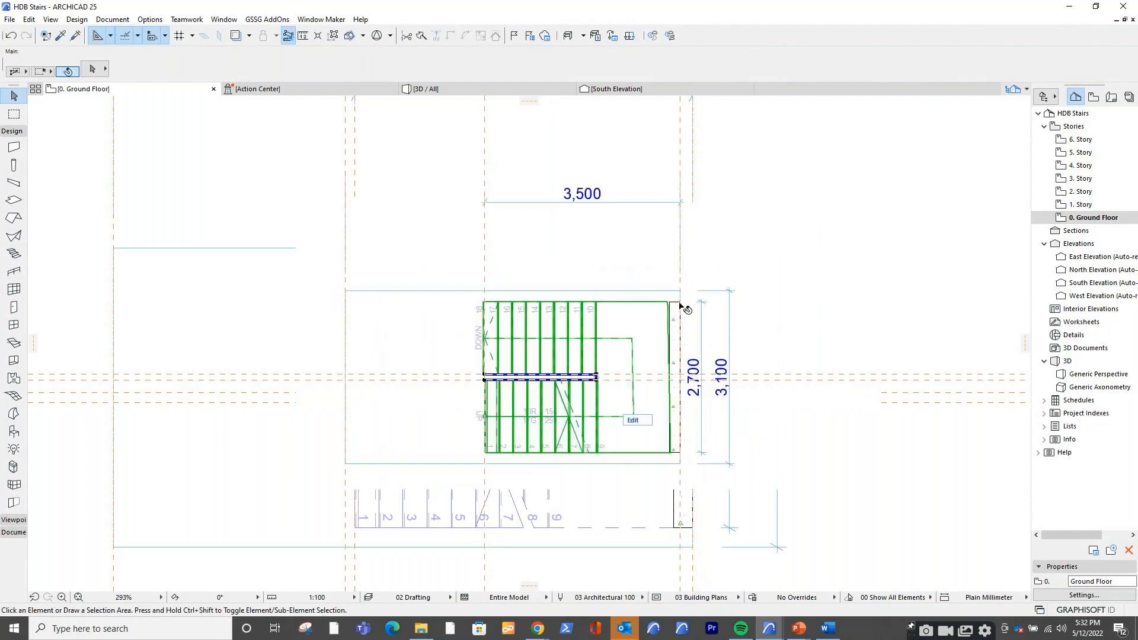
{"action": "left_click", "coordinate": [663, 309]}
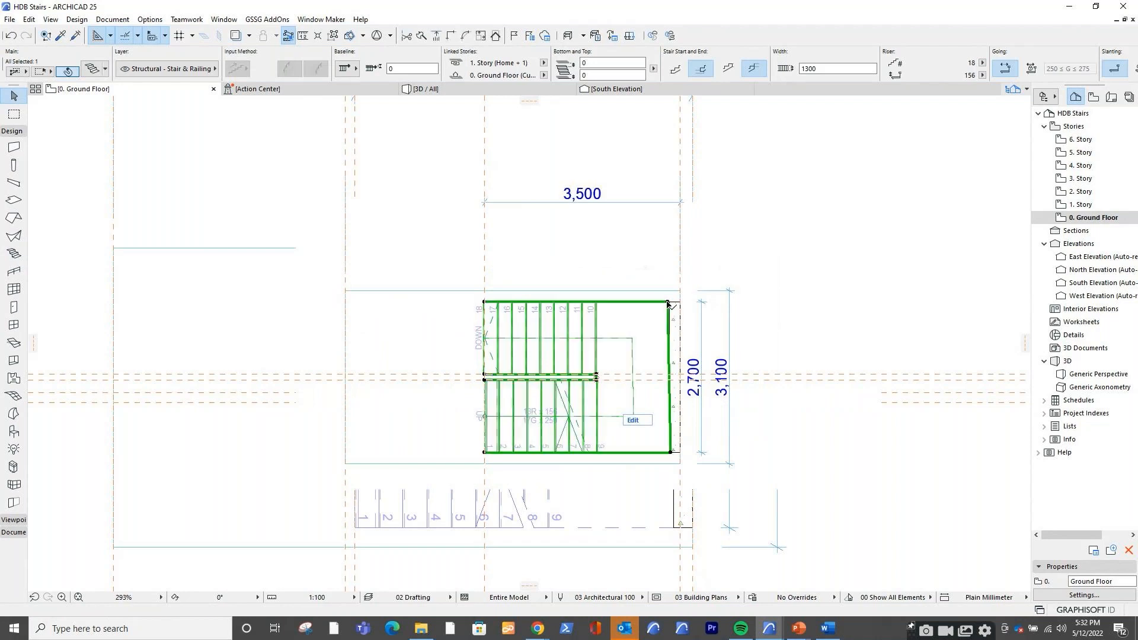
{"action": "scroll", "coordinate": [669, 305], "scroll_direction": "up", "scroll_amount": 2}
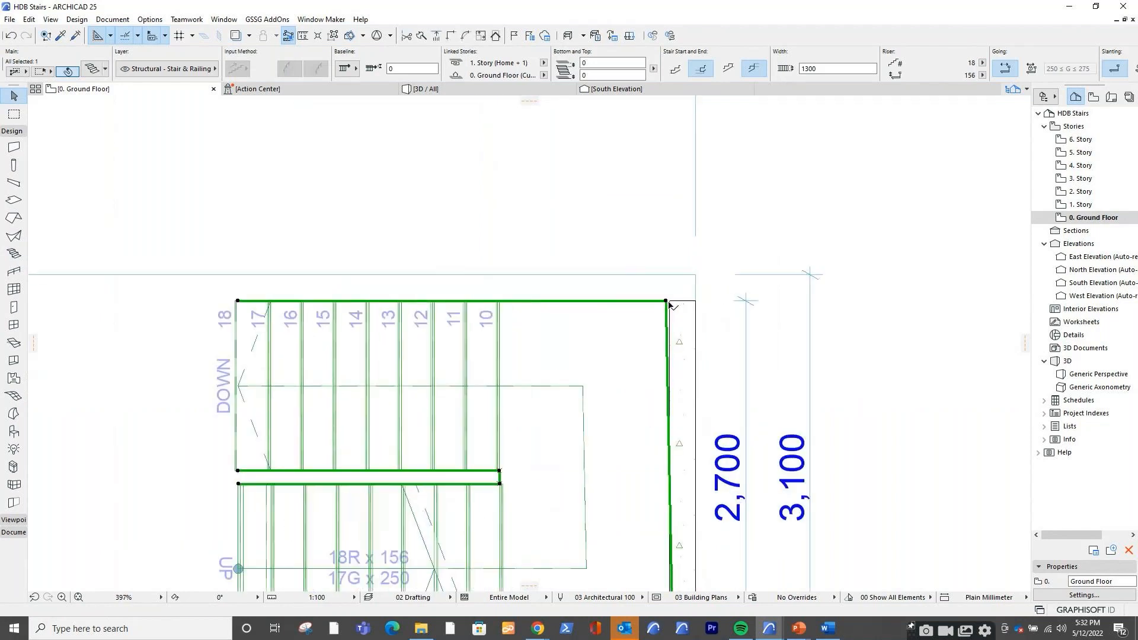
{"action": "scroll", "coordinate": [669, 305], "scroll_direction": "up", "scroll_amount": 3}
{"action": "left_click", "coordinate": [667, 305]}
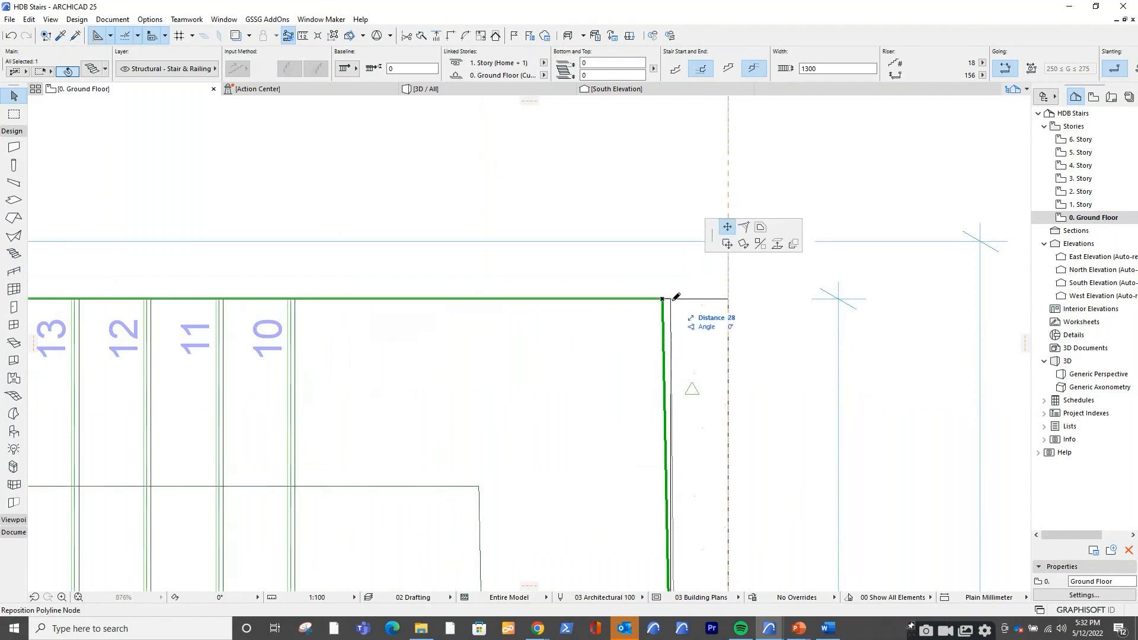
{"action": "left_click", "coordinate": [671, 299]}
{"action": "scroll", "coordinate": [828, 252], "scroll_direction": "down", "scroll_amount": 4}
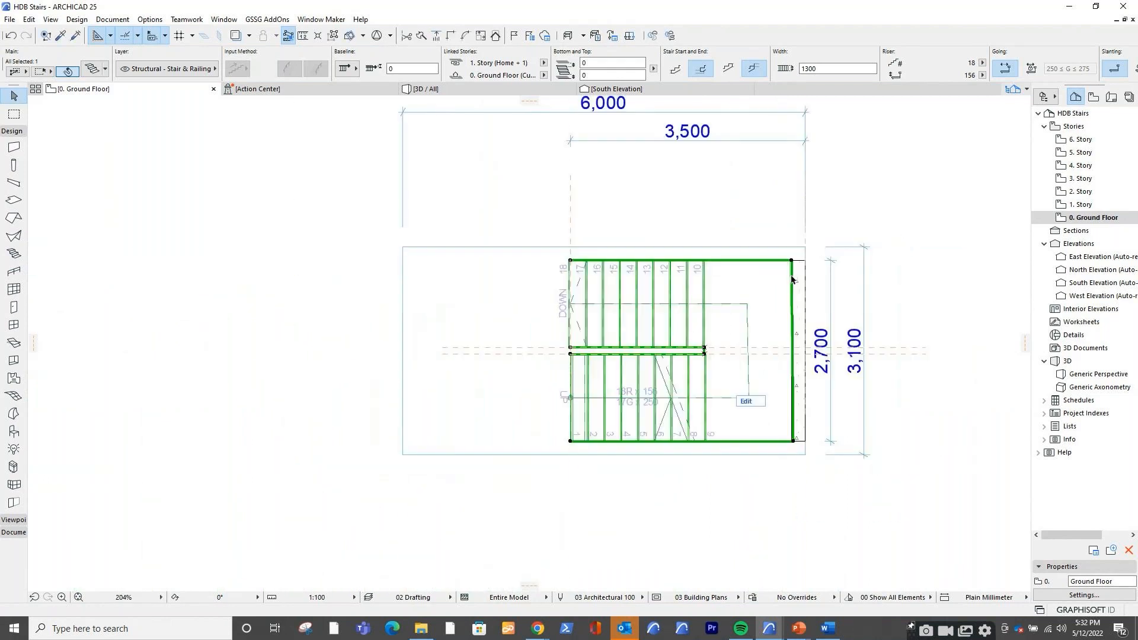
{"action": "key", "text": "Escape"}
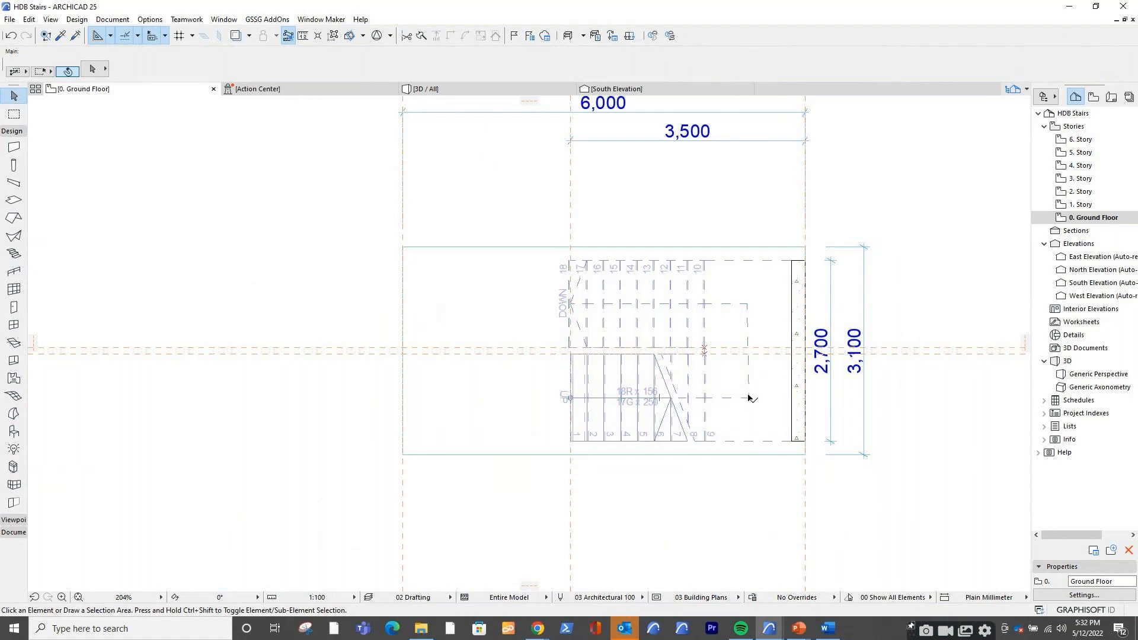
Switch to the 3D view and open the selection settings of the new stair
{"action": "left_click", "coordinate": [495, 90]}
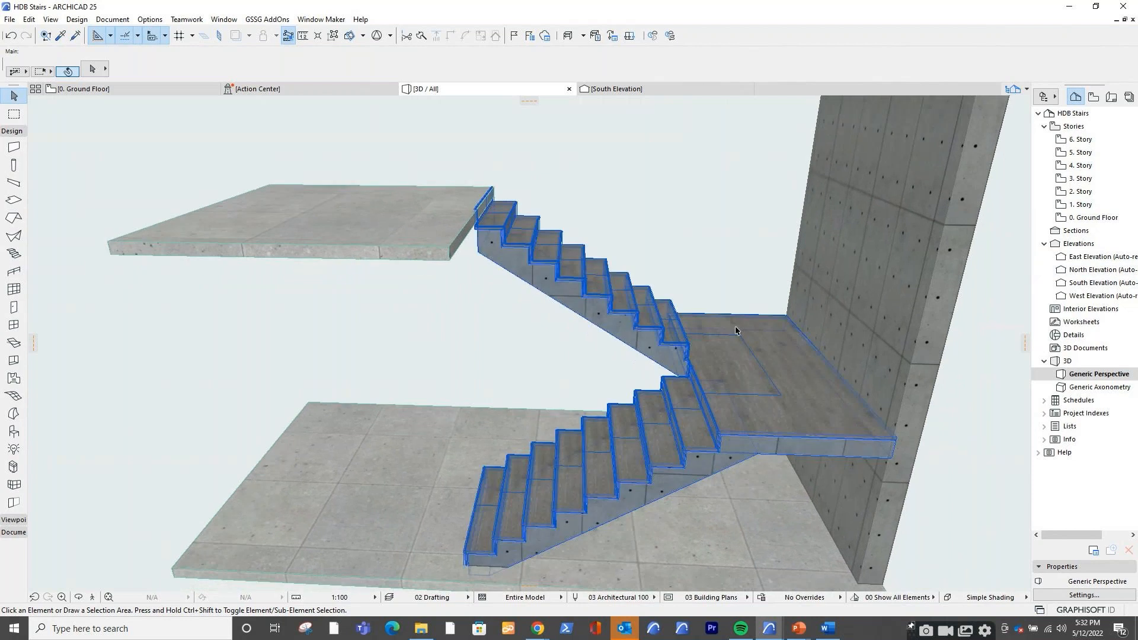
{"action": "scroll", "coordinate": [715, 338], "scroll_direction": "up", "scroll_amount": 5}
{"action": "middle_click_drag", "start_coordinate": [785, 407], "coordinate": [844, 306]}
{"action": "scroll", "coordinate": [826, 350], "scroll_direction": "down", "scroll_amount": 2}
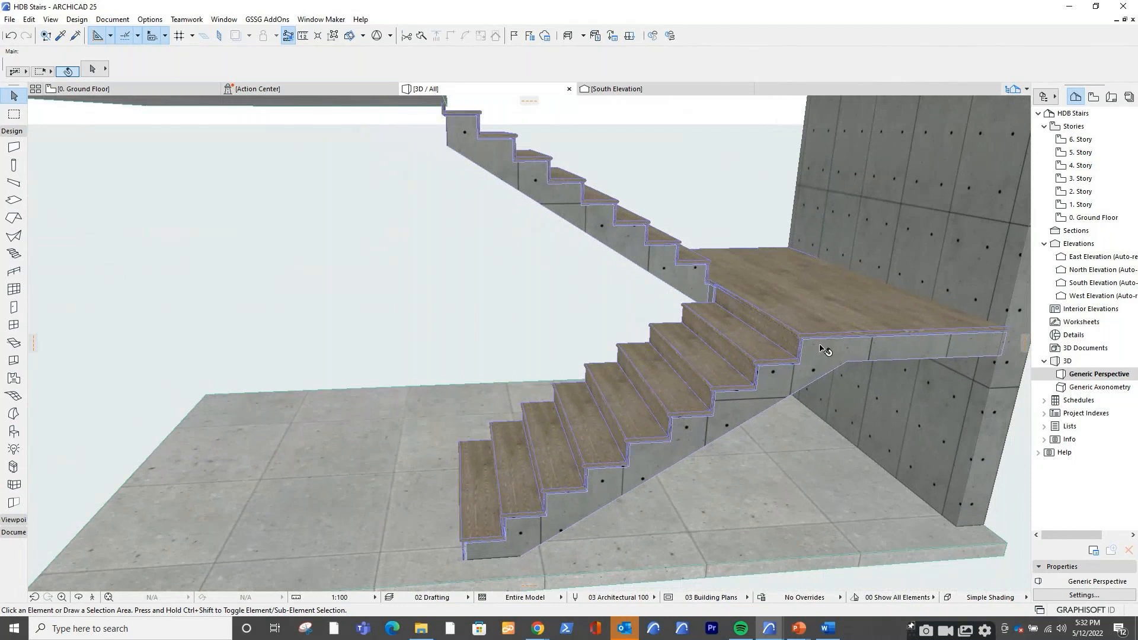
{"action": "left_click", "coordinate": [825, 350]}
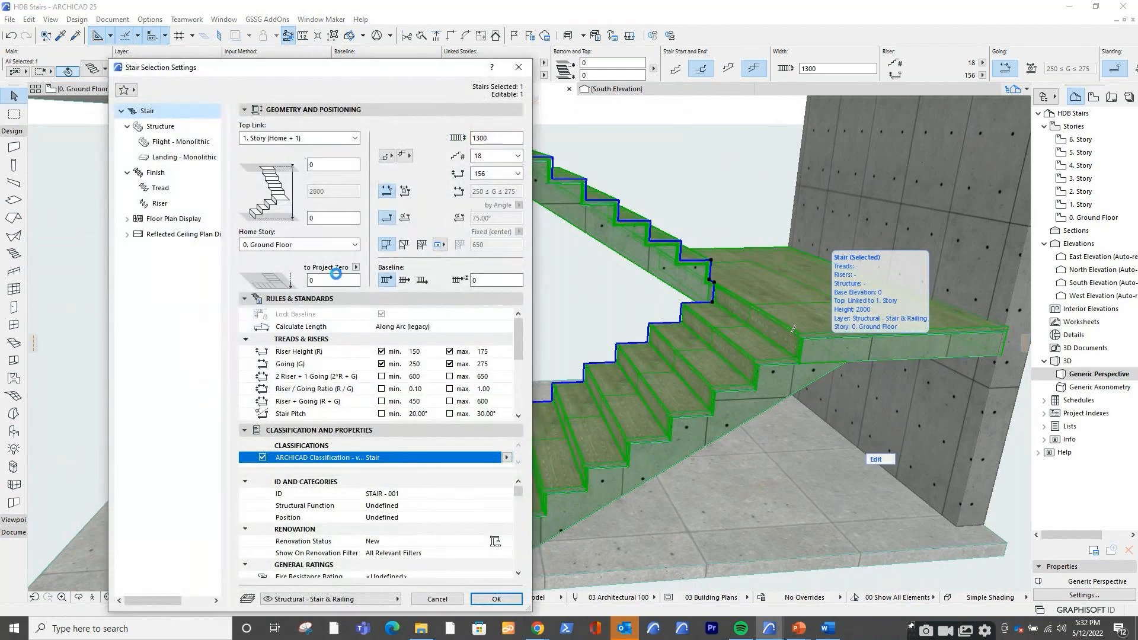
Review the stair's structure types and the thickness settings of its monolithic flight and landing
{"action": "left_click", "coordinate": [160, 126]}
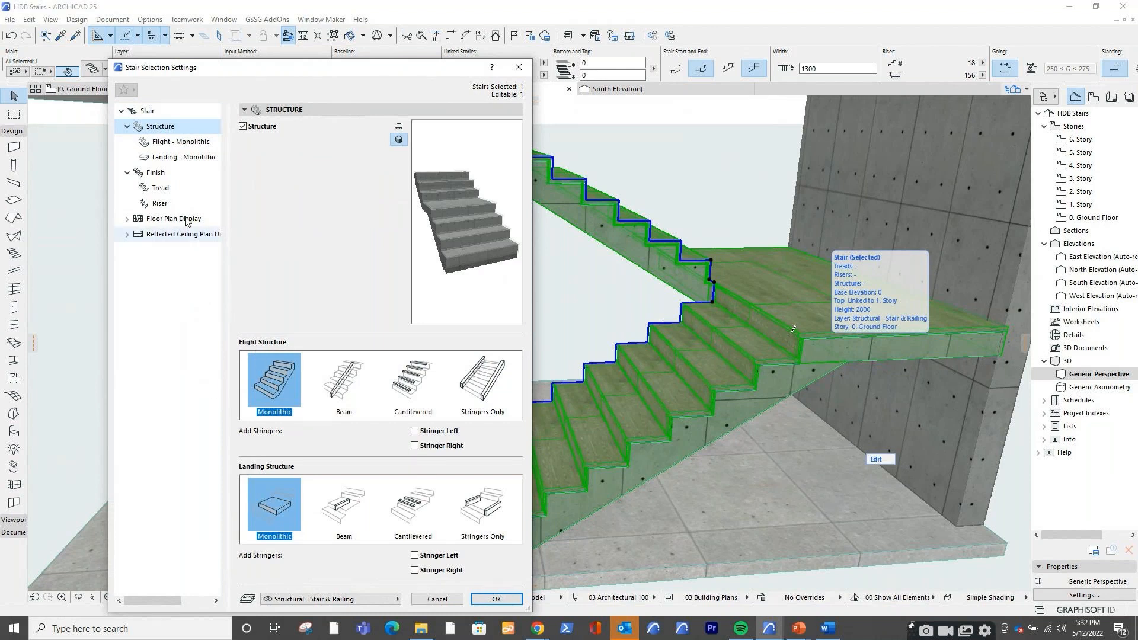
{"action": "left_click", "coordinate": [170, 143]}
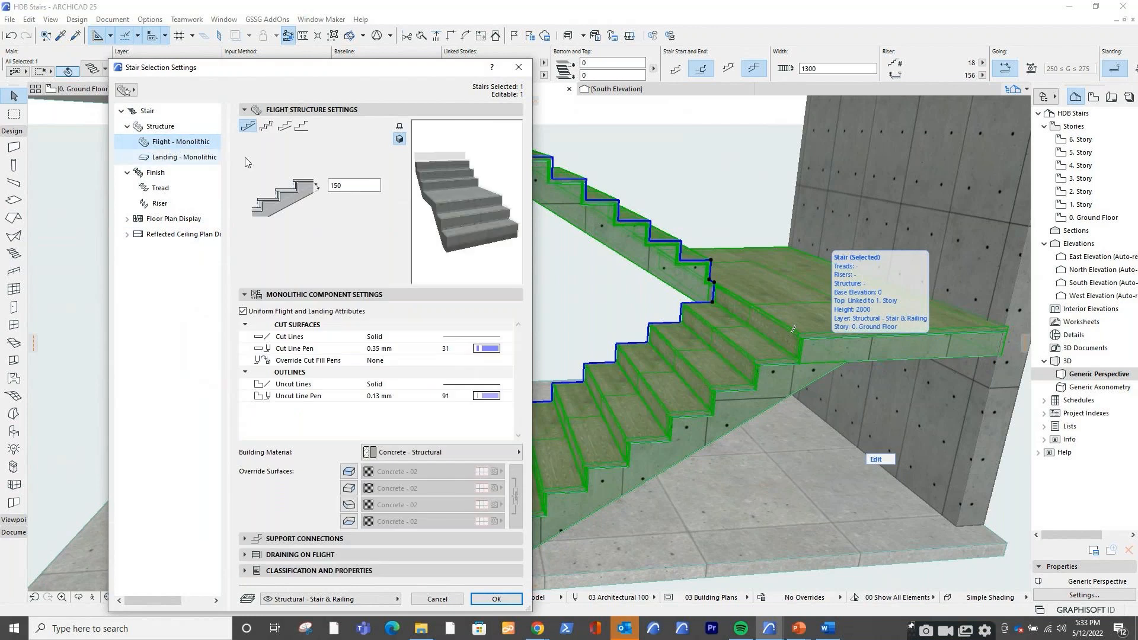
{"action": "double_click", "coordinate": [352, 189]}
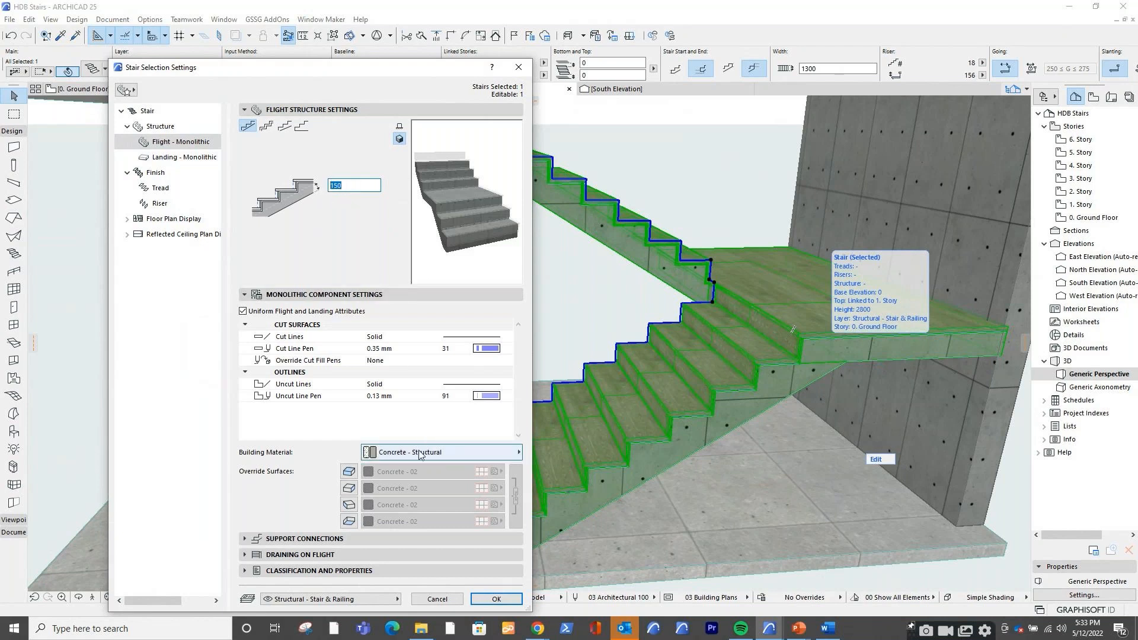
{"action": "left_click", "coordinate": [181, 158]}
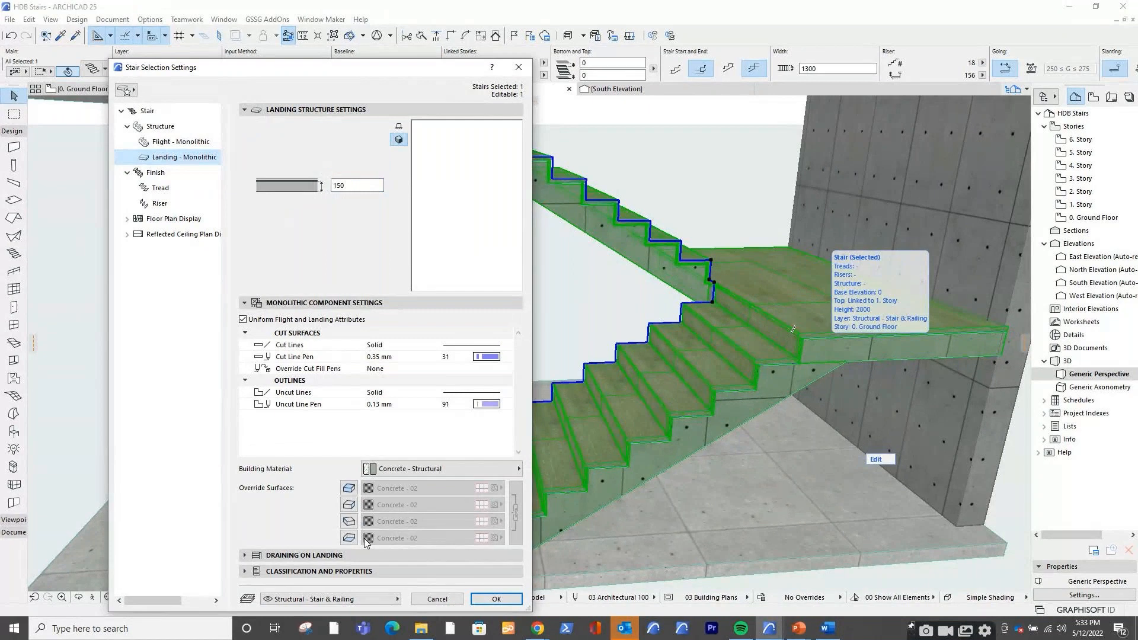
{"action": "left_click", "coordinate": [326, 185]}
{"action": "left_click", "coordinate": [345, 185]}
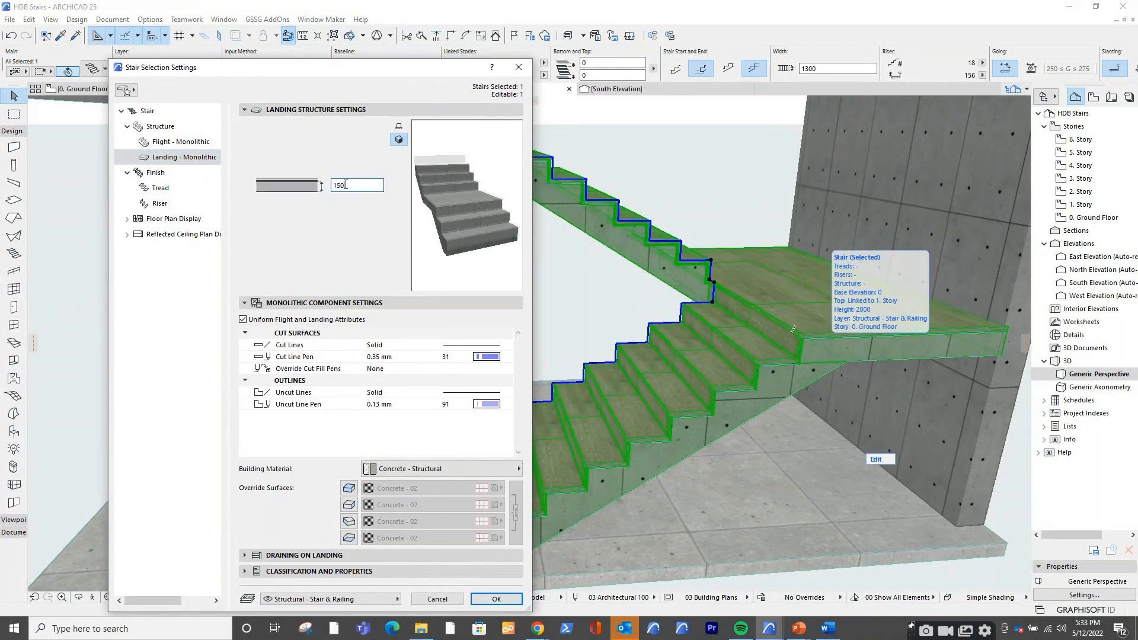
{"action": "double_click", "coordinate": [346, 185]}
{"action": "left_click", "coordinate": [181, 141]}
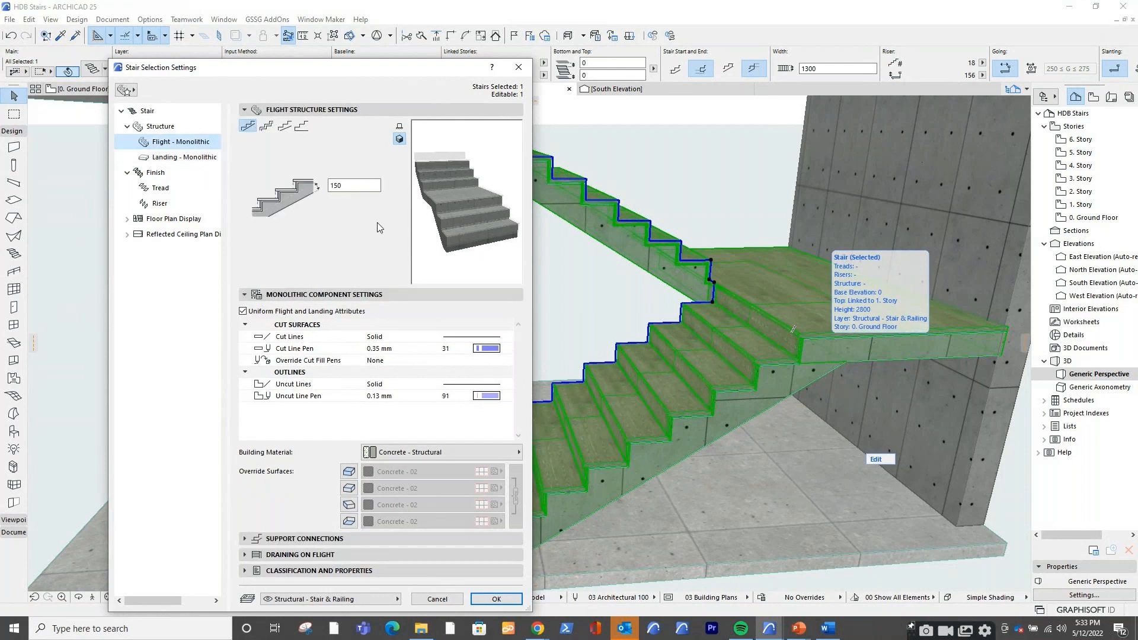
Set the flight-start support connection's dx and dy offsets to 0
{"action": "left_click", "coordinate": [247, 537]}
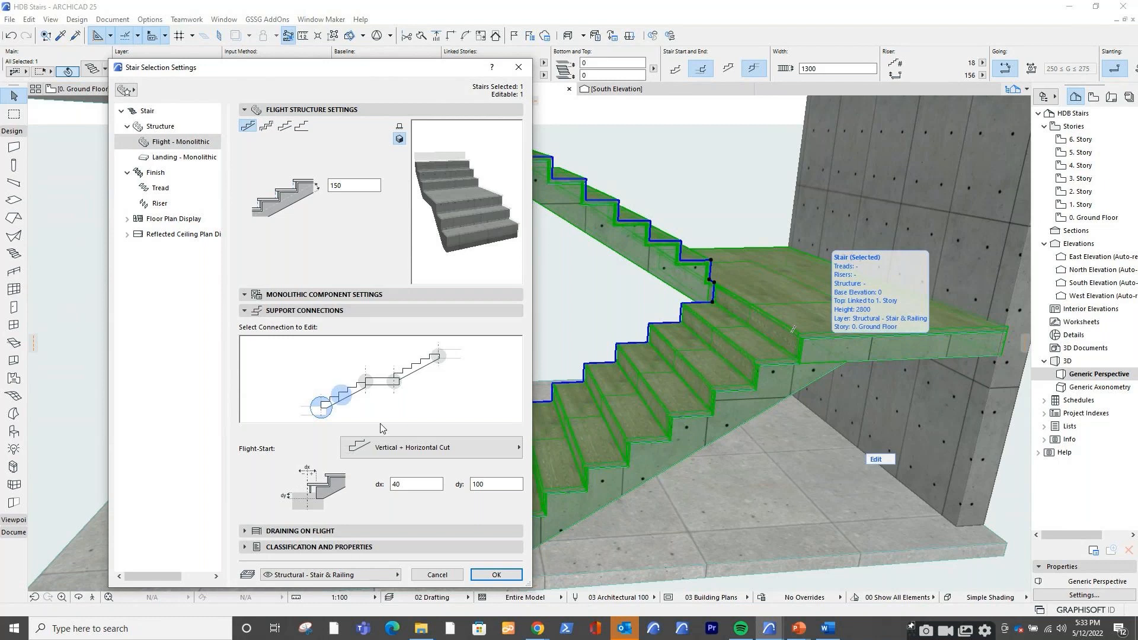
{"action": "left_click_drag", "start_coordinate": [395, 79], "coordinate": [1009, 43]}
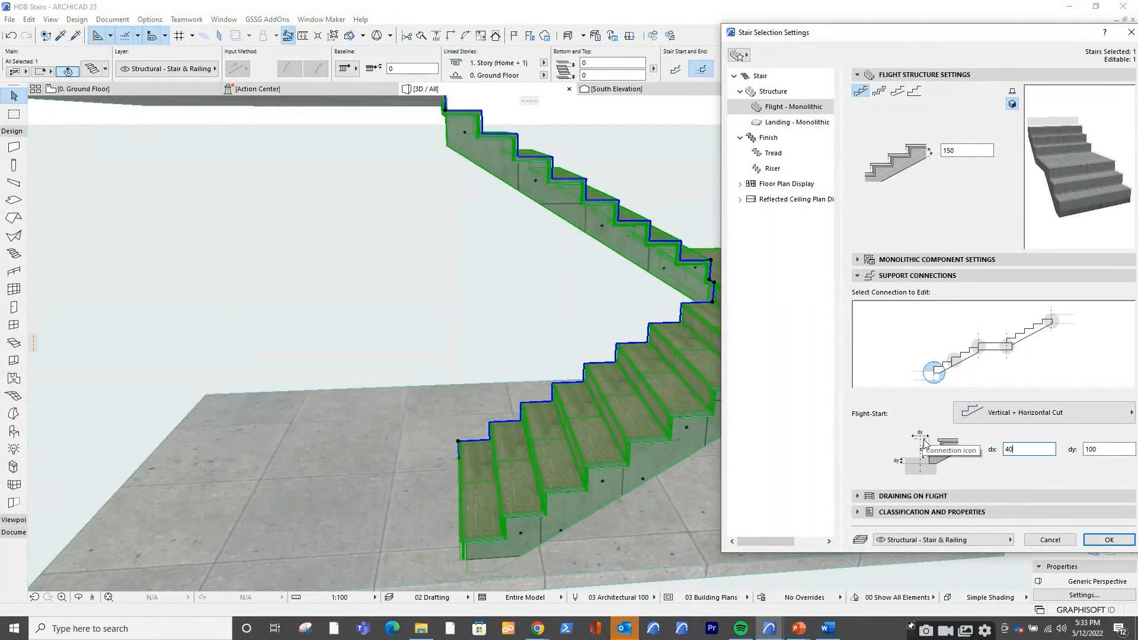
{"action": "double_click", "coordinate": [999, 450]}
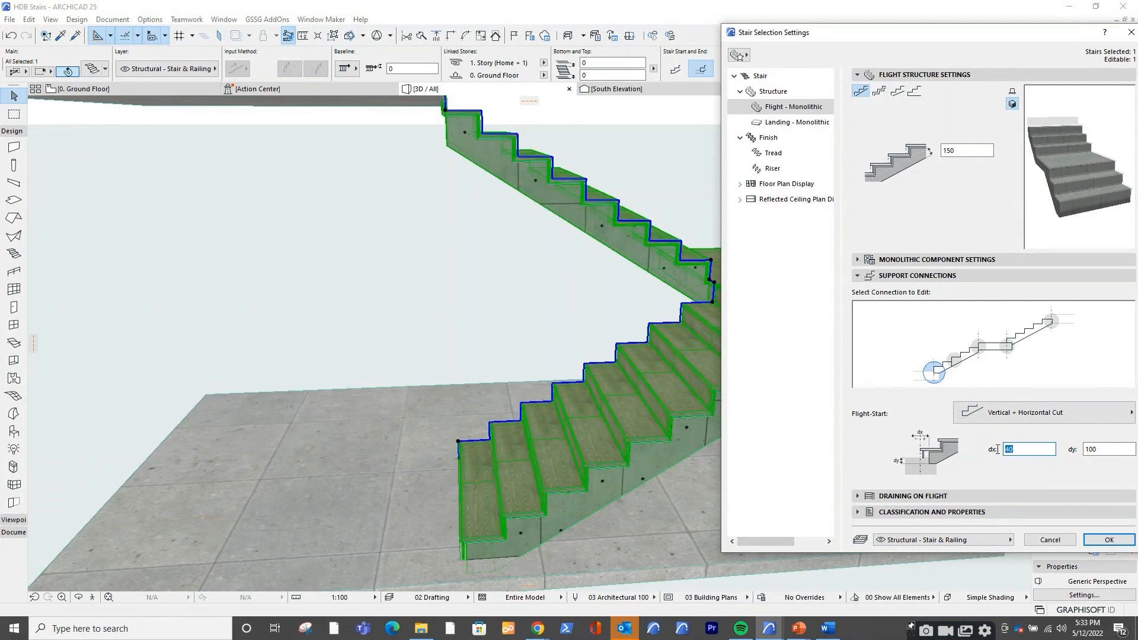
{"action": "type", "text": "0"}
{"action": "key", "text": "Tab"}
{"action": "type", "text": "0"}
{"action": "left_click", "coordinate": [1026, 450]}
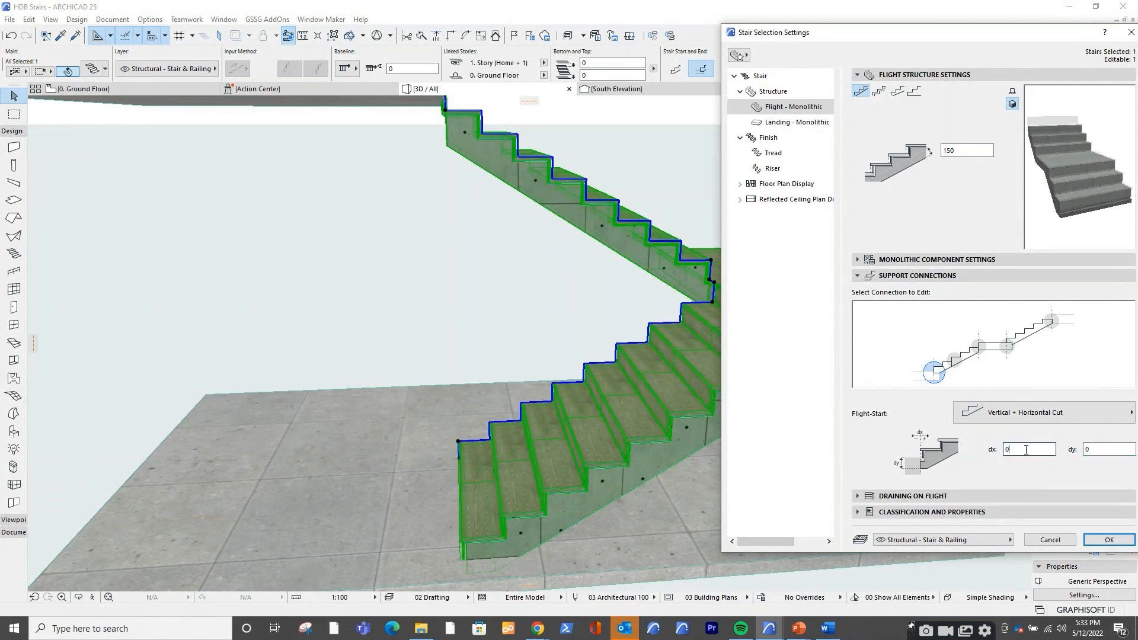
Set the stair's flight-end support connection to Horizontal Cut with Cut Out and apply the settings
{"action": "left_click", "coordinate": [1051, 324]}
{"action": "left_click_drag", "start_coordinate": [987, 47], "coordinate": [325, 73]}
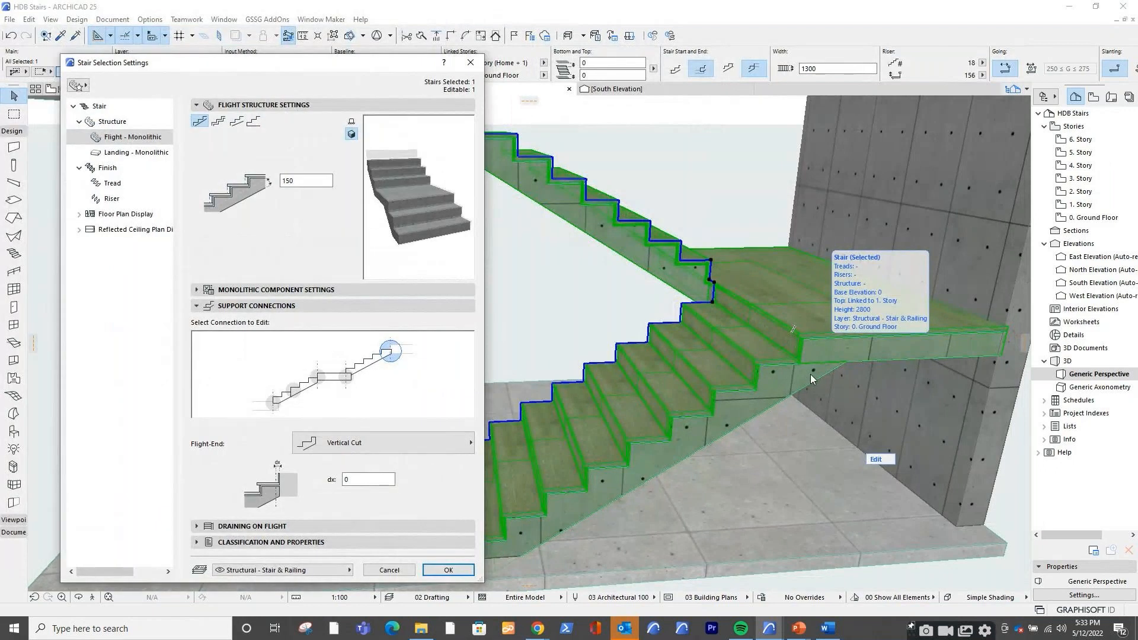
{"action": "left_click", "coordinate": [411, 449]}
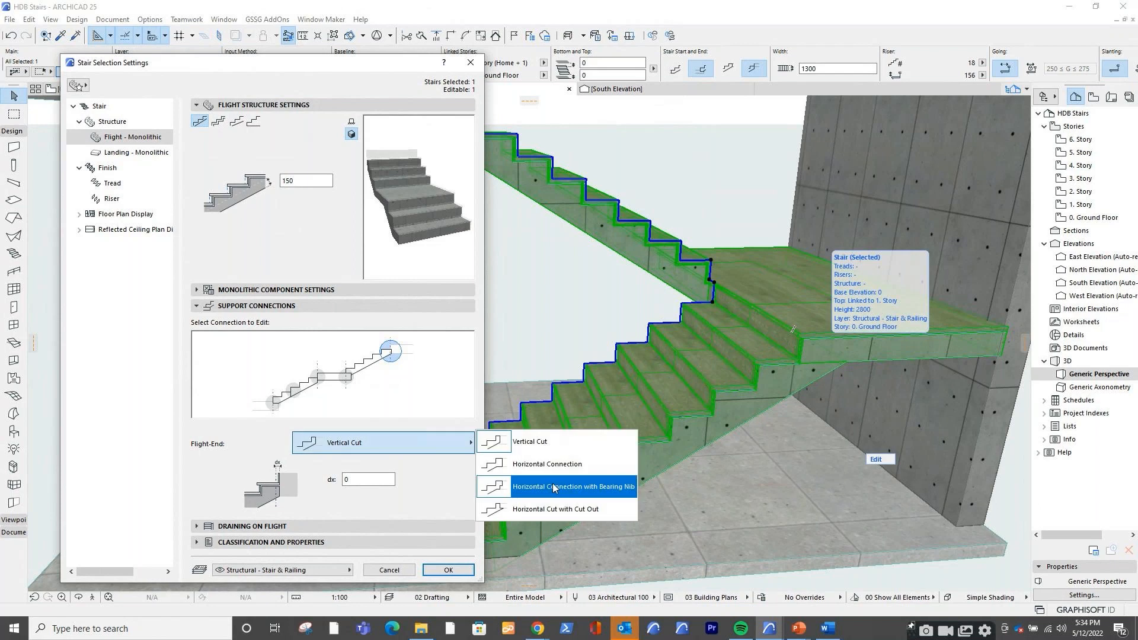
{"action": "left_click", "coordinate": [558, 509]}
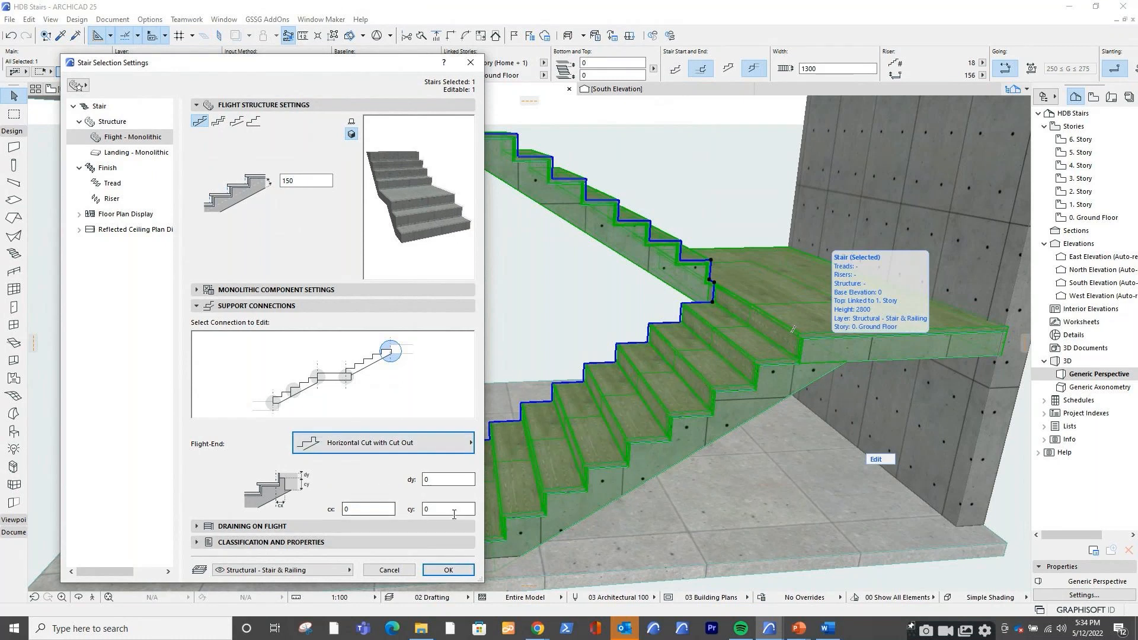
{"action": "left_click", "coordinate": [449, 570]}
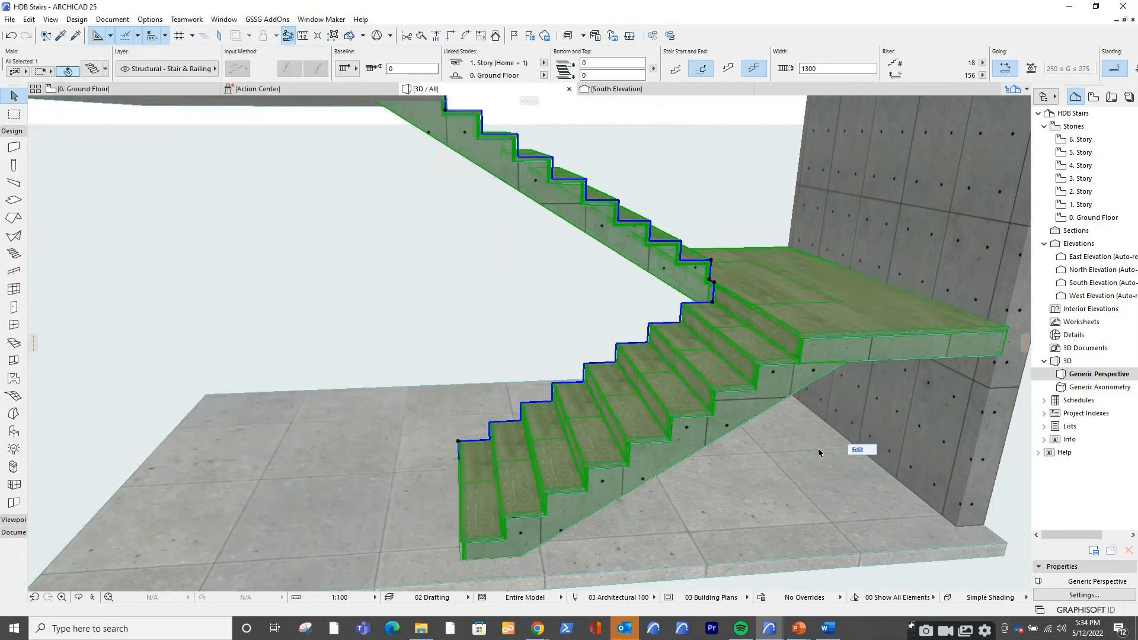
Examine the stair's upper end and landing underside, and review the flight-landing and flight-end support connection settings
{"action": "scroll", "coordinate": [674, 310], "scroll_direction": "up", "scroll_amount": 3}
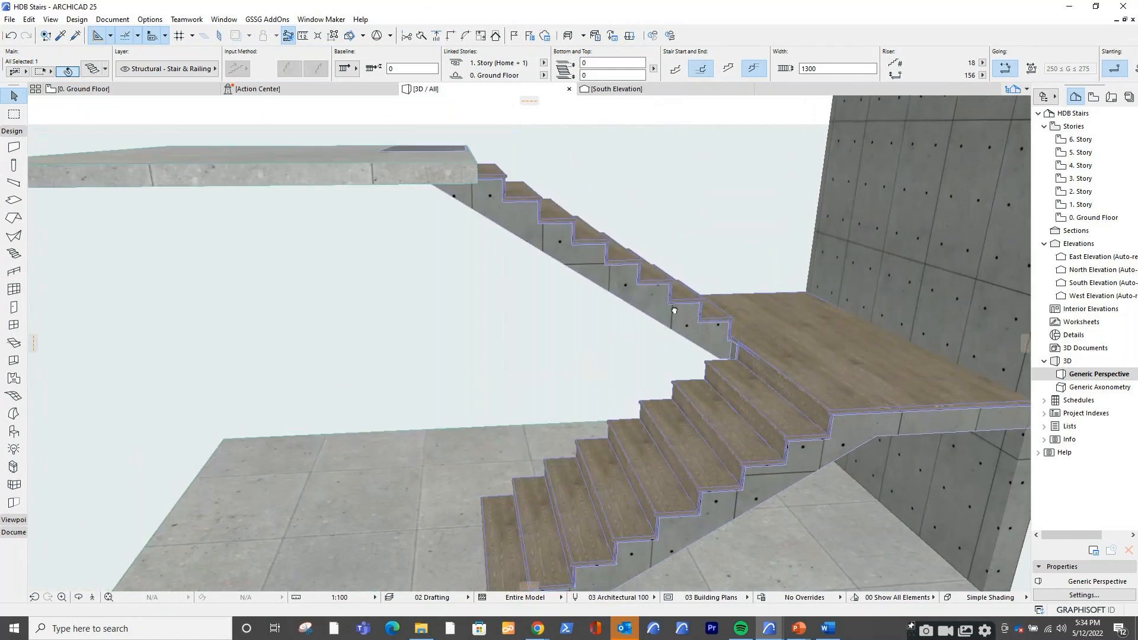
{"action": "middle_click_drag", "start_coordinate": [674, 310], "coordinate": [511, 302], "text": "shift"}
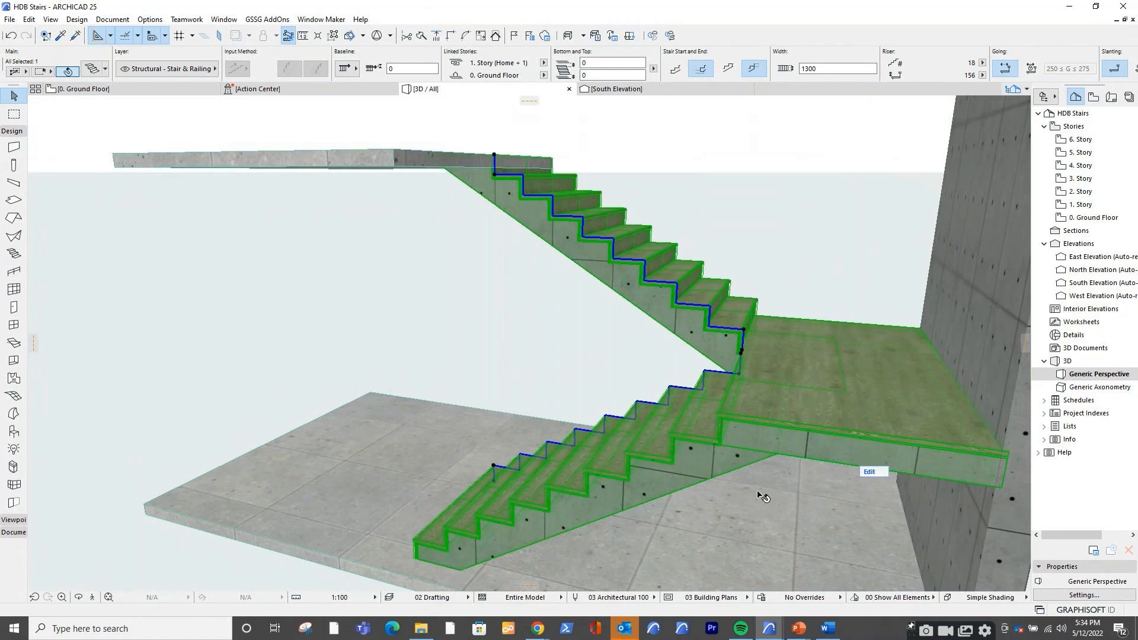
{"action": "middle_click_drag", "start_coordinate": [767, 496], "coordinate": [854, 471], "text": "shift"}
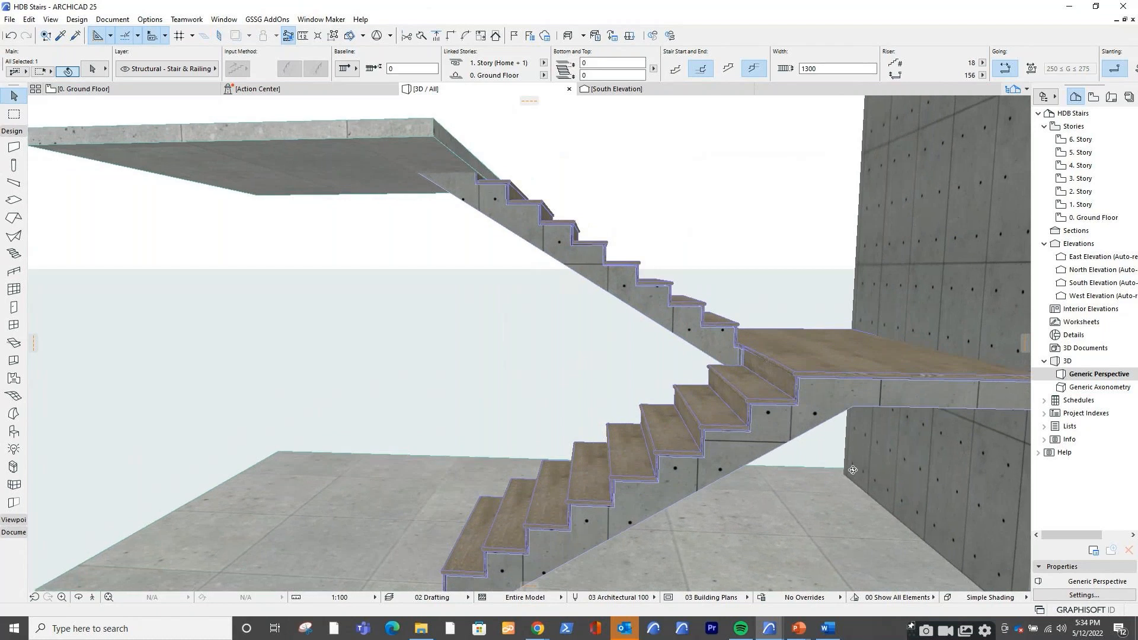
{"action": "left_click", "coordinate": [830, 411]}
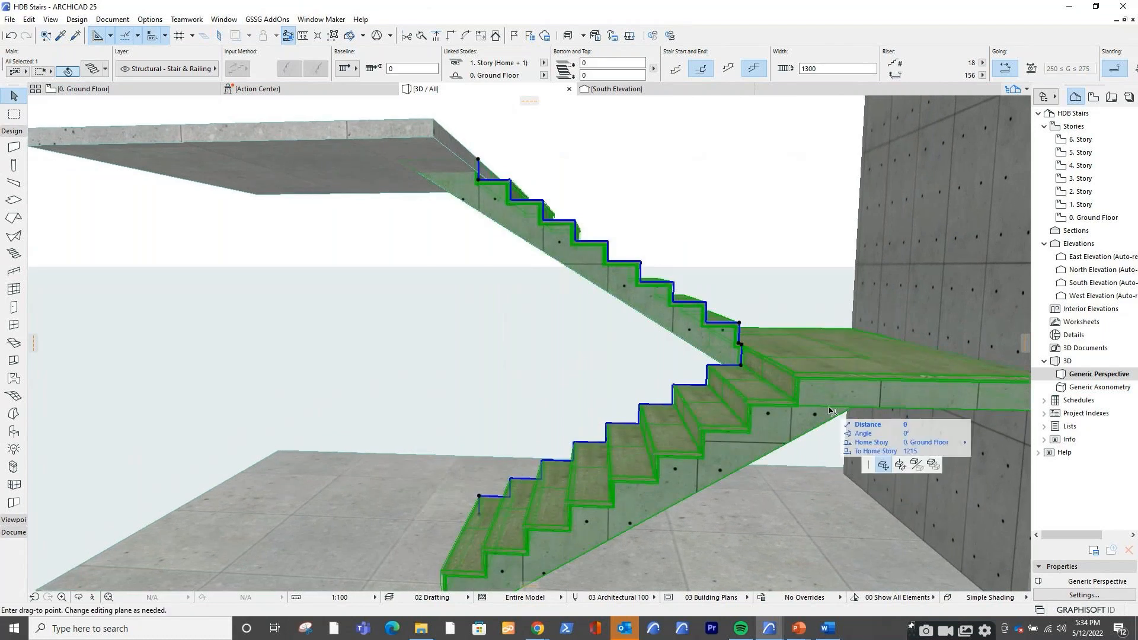
{"action": "key", "text": "Escape"}
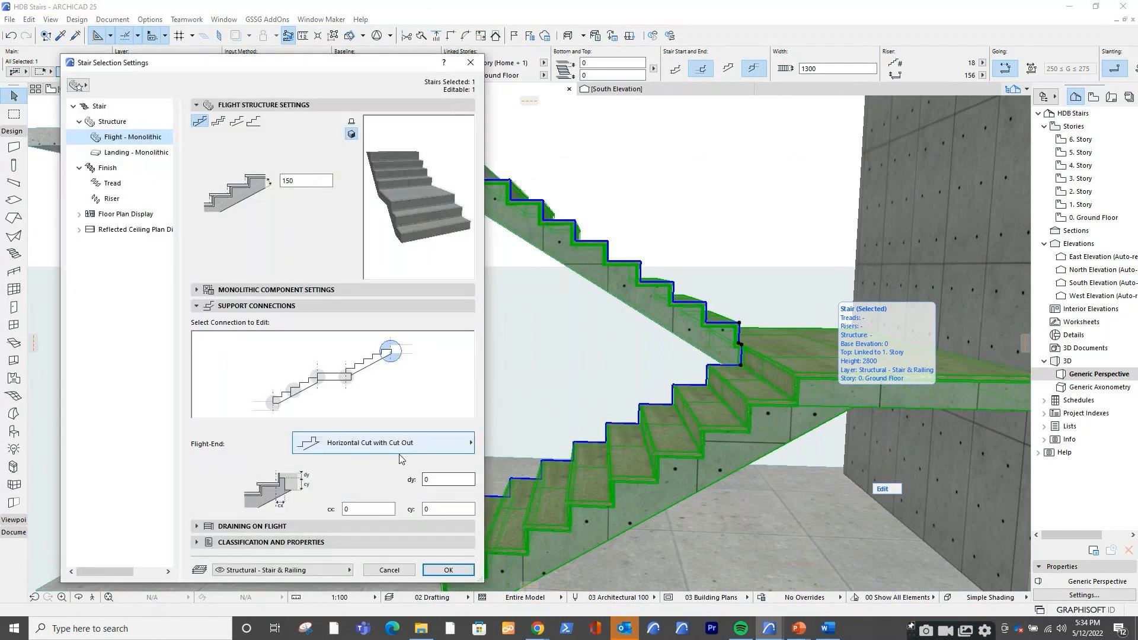
{"action": "left_click", "coordinate": [346, 377]}
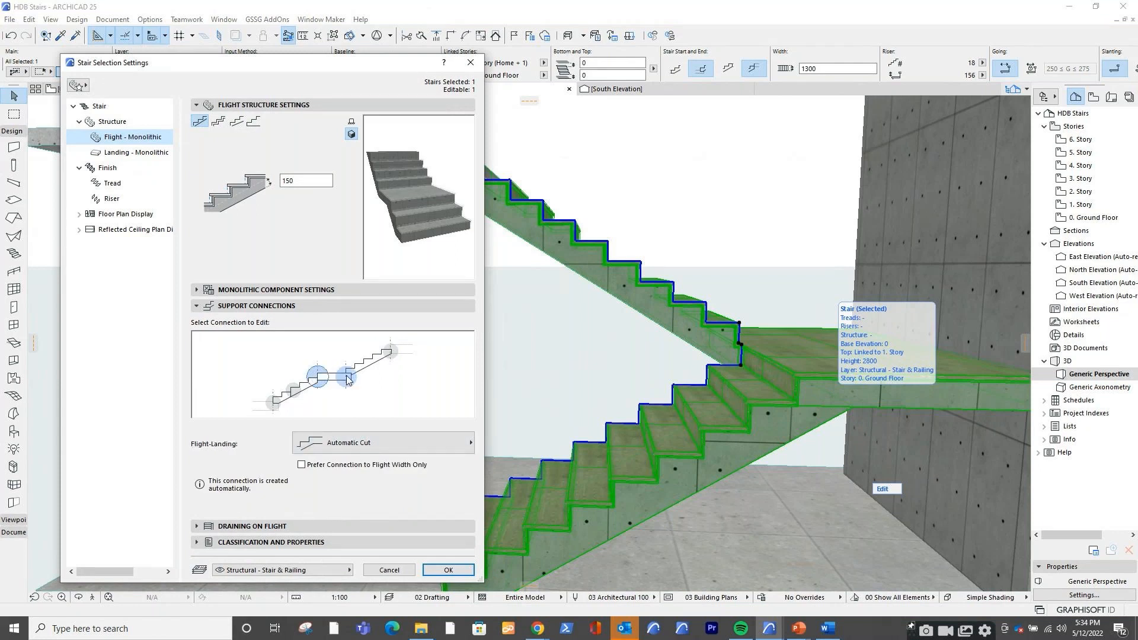
{"action": "left_click", "coordinate": [390, 353]}
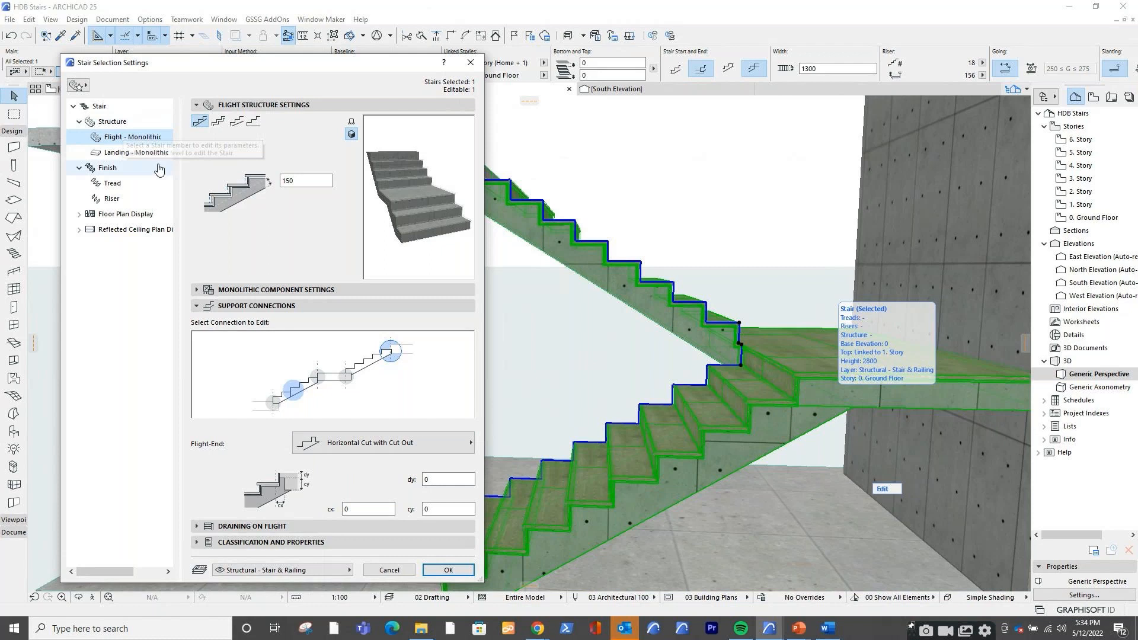
Set the structure thickness of both the monolithic flight and the monolithic landing to 100
{"action": "left_click", "coordinate": [129, 129]}
{"action": "left_click", "coordinate": [132, 137]}
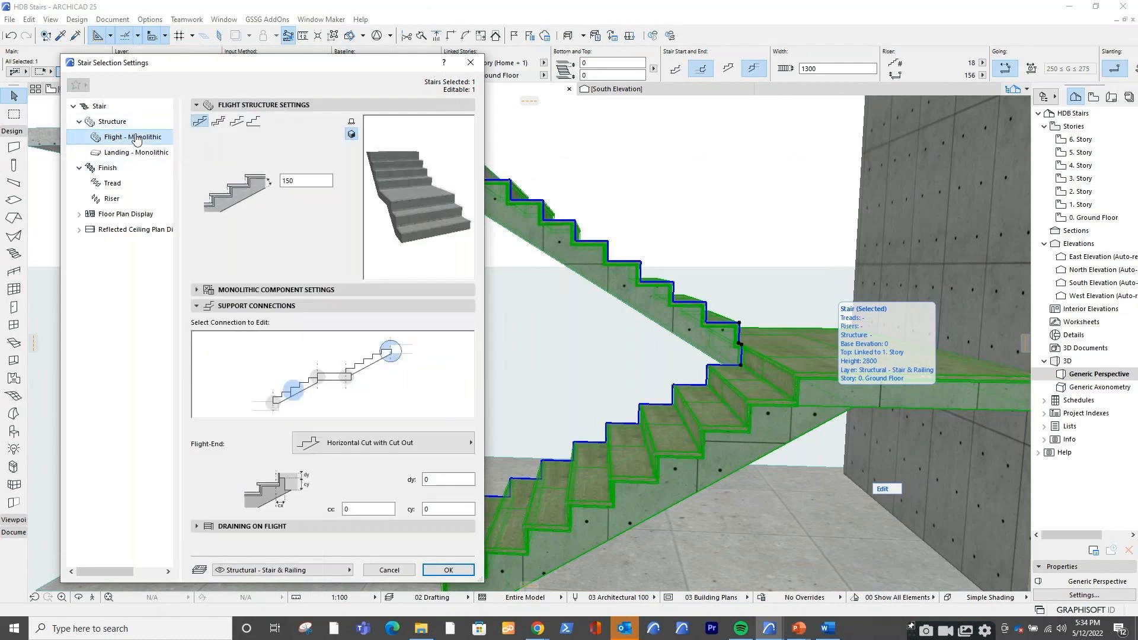
{"action": "left_click", "coordinate": [284, 185]}
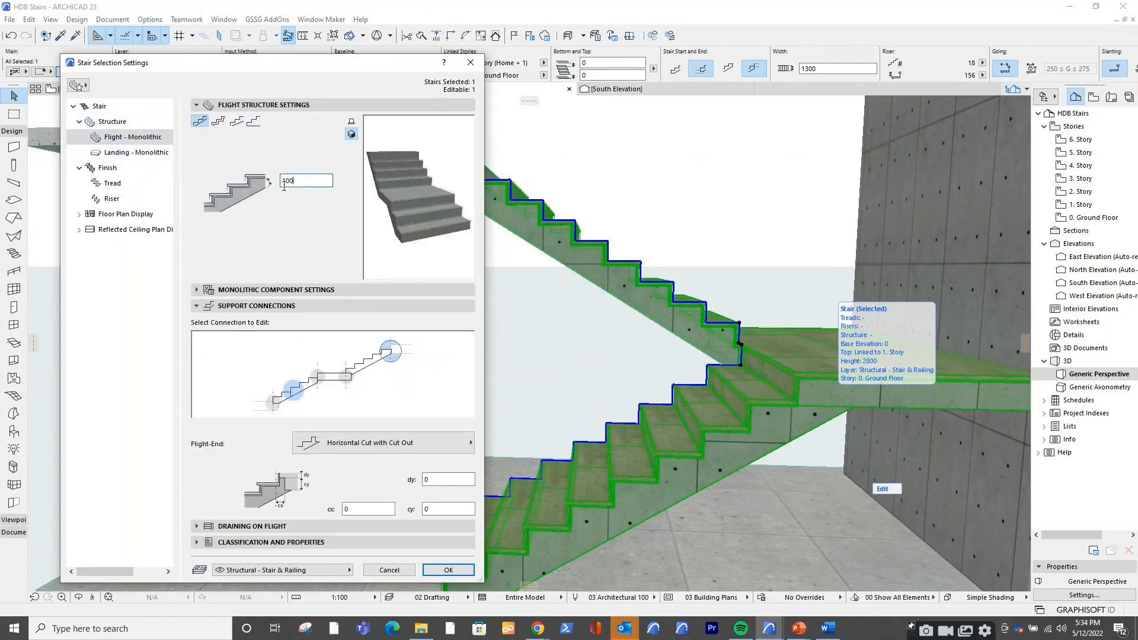
{"action": "left_click", "coordinate": [166, 154]}
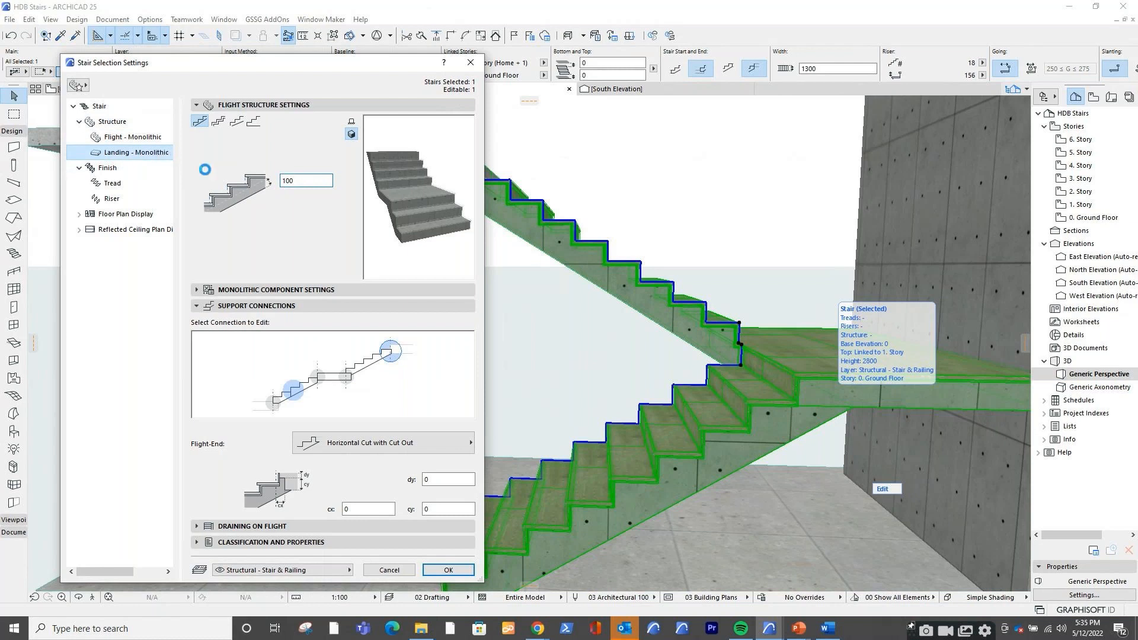
{"action": "double_click", "coordinate": [302, 182]}
{"action": "type", "text": "100"}
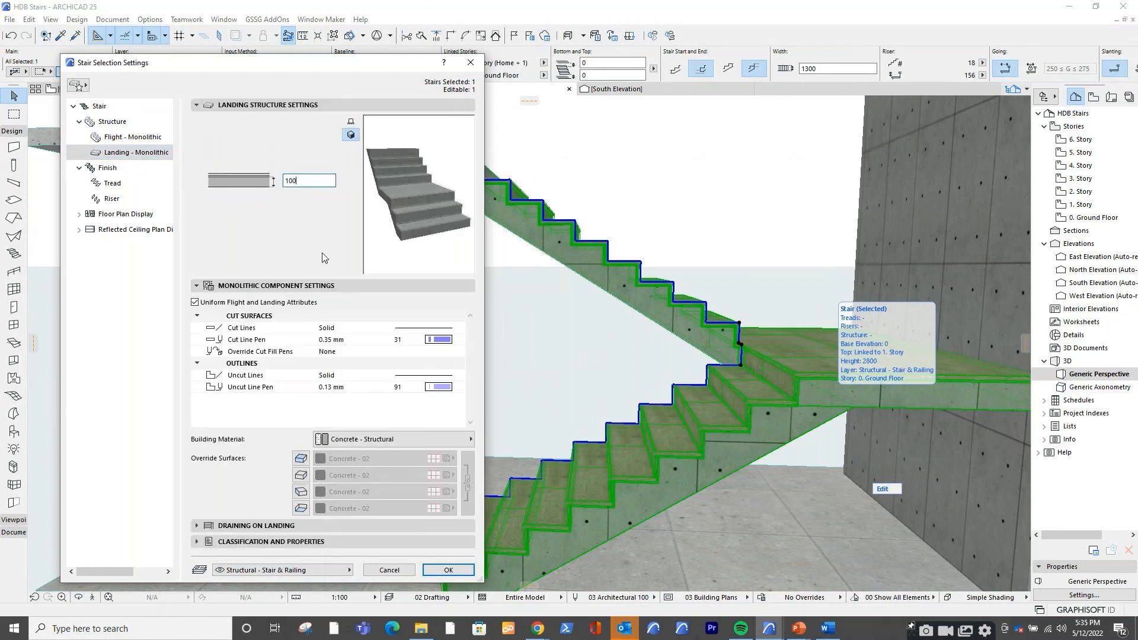
{"action": "left_click", "coordinate": [445, 569]}
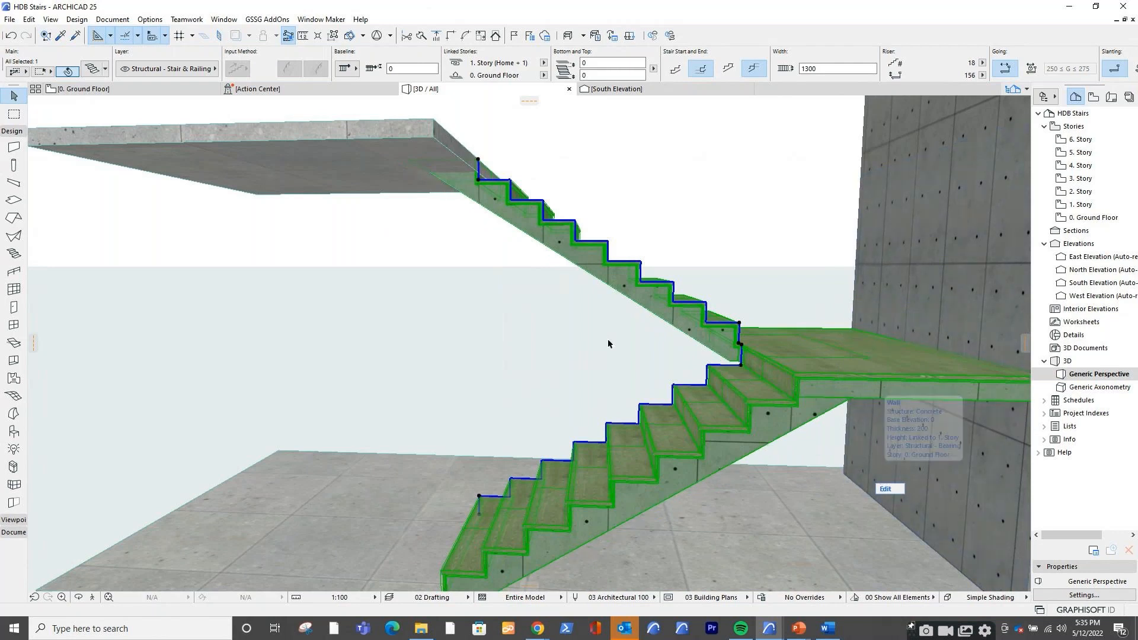
Reselect the stair and turn off its tread and riser finish, leaving only the concrete structure
{"action": "middle_click_drag", "start_coordinate": [635, 361], "coordinate": [704, 323], "text": "shift"}
{"action": "left_click", "coordinate": [705, 322]}
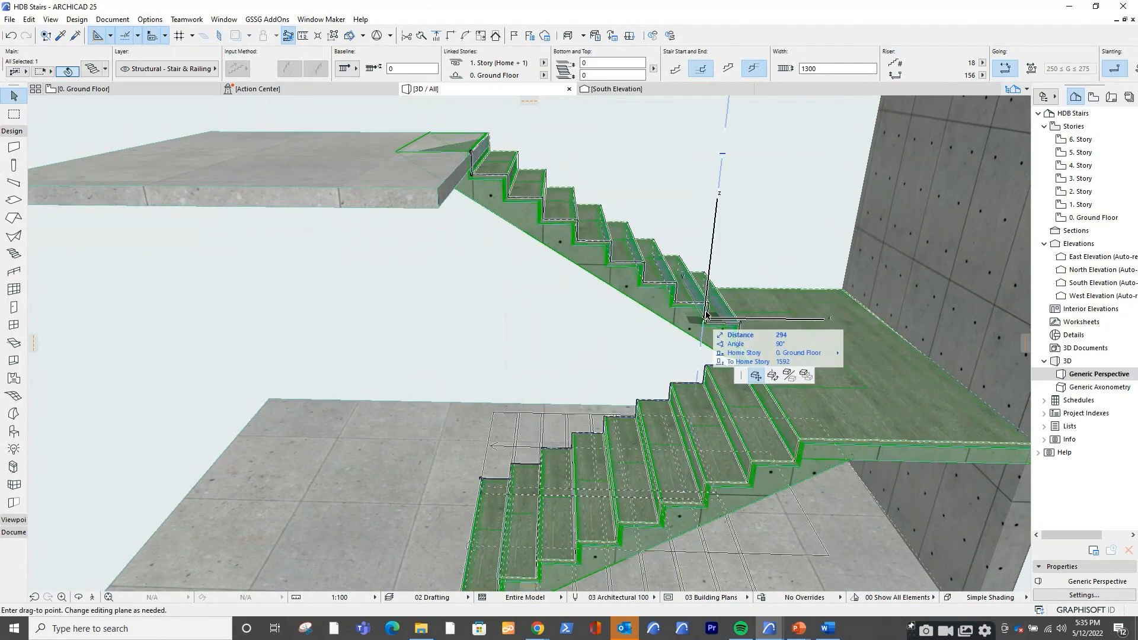
{"action": "key", "text": "Escape"}
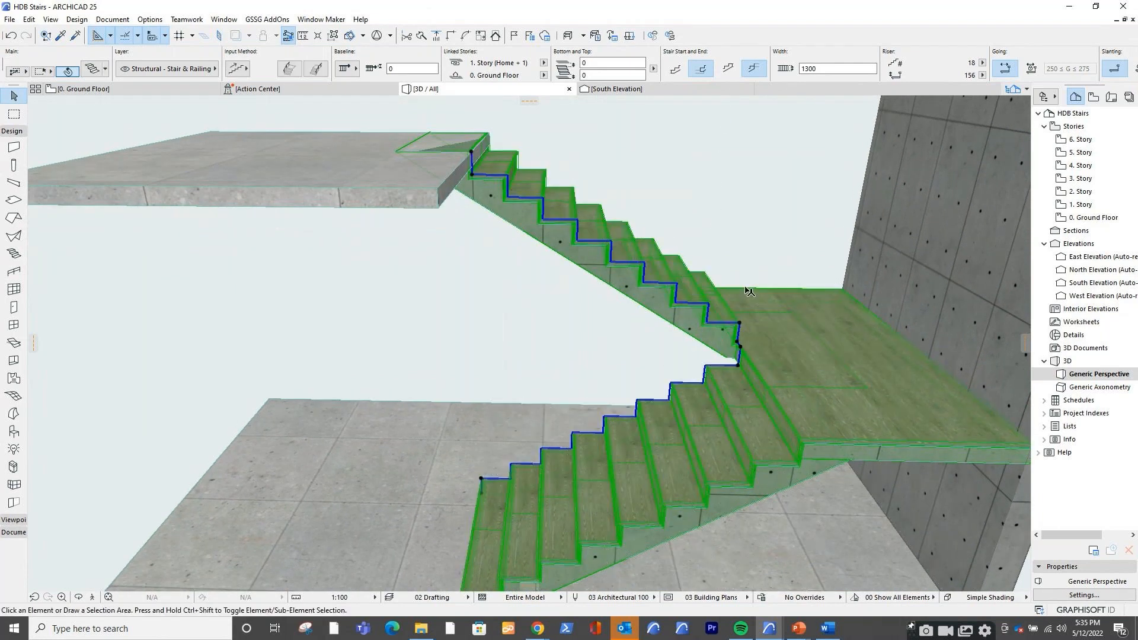
{"action": "left_click", "coordinate": [754, 231]}
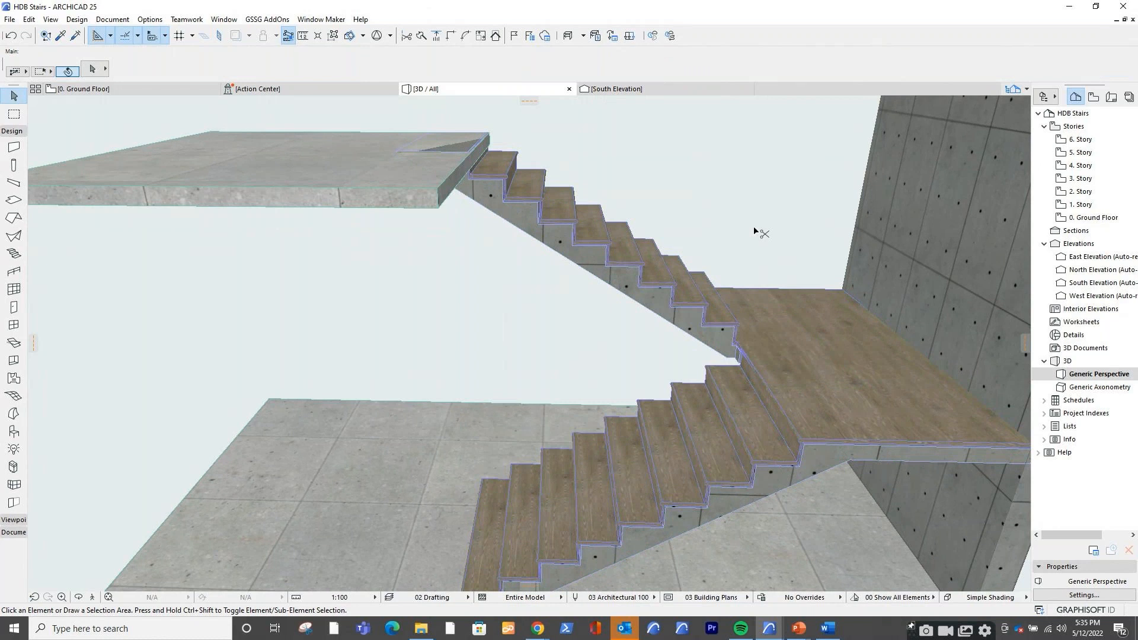
{"action": "left_click", "coordinate": [734, 331]}
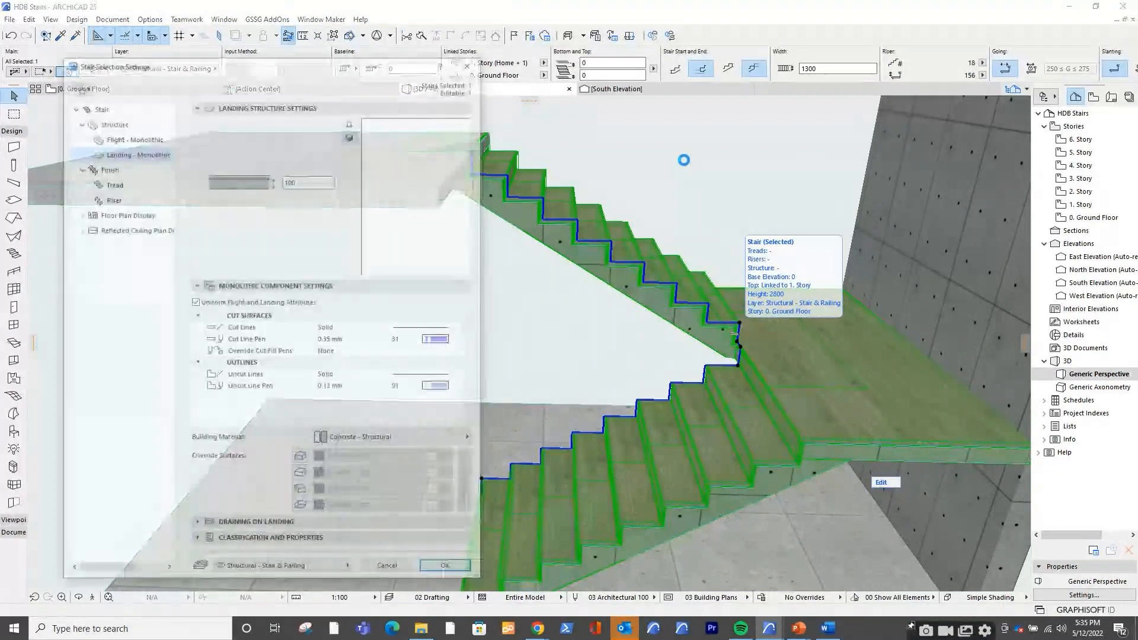
{"action": "left_click", "coordinate": [116, 184]}
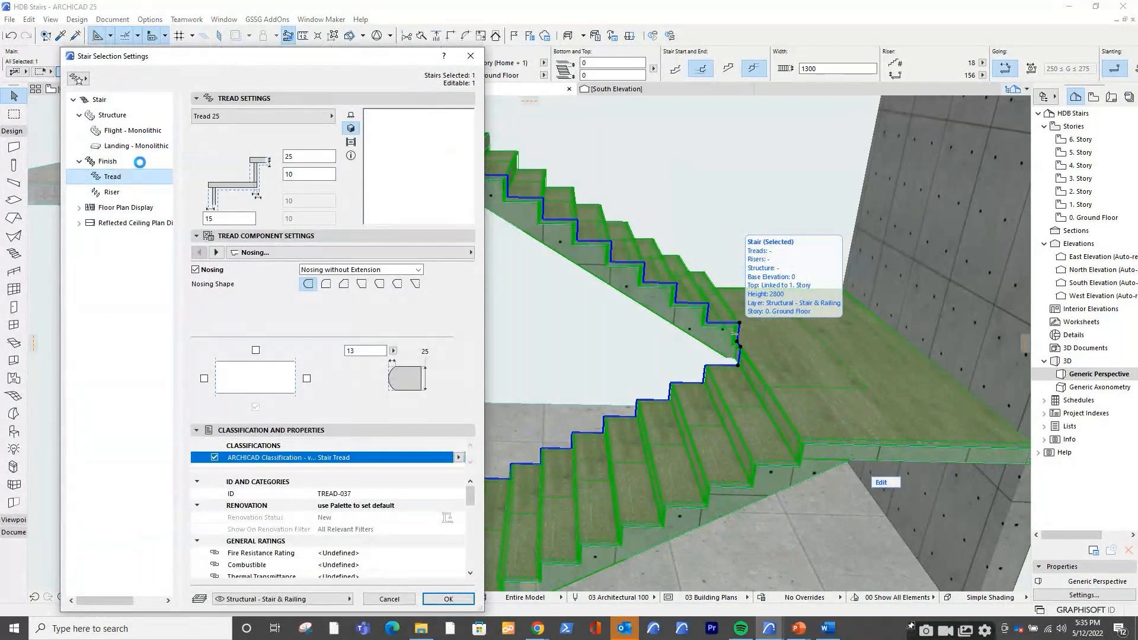
{"action": "left_click", "coordinate": [112, 166]}
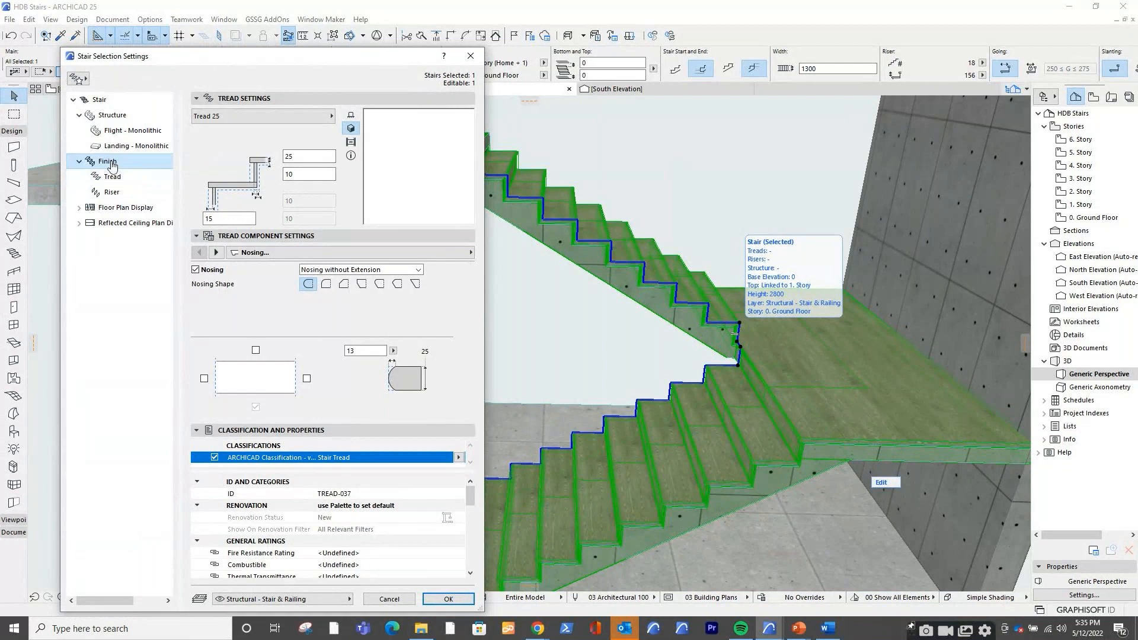
{"action": "left_click", "coordinate": [196, 116]}
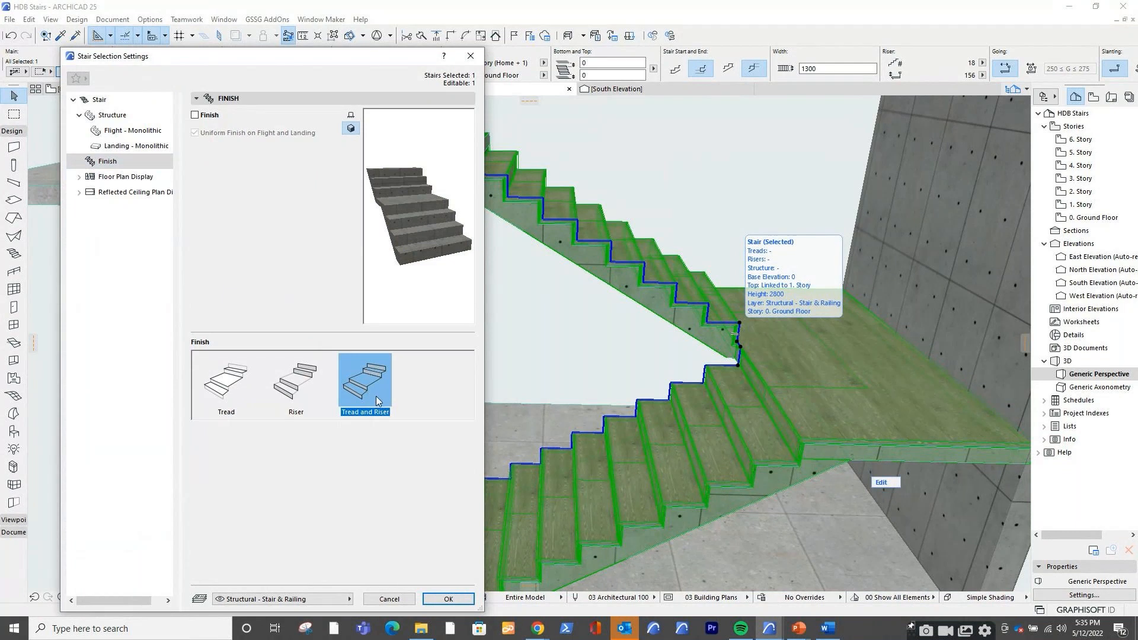
{"action": "left_click", "coordinate": [451, 600]}
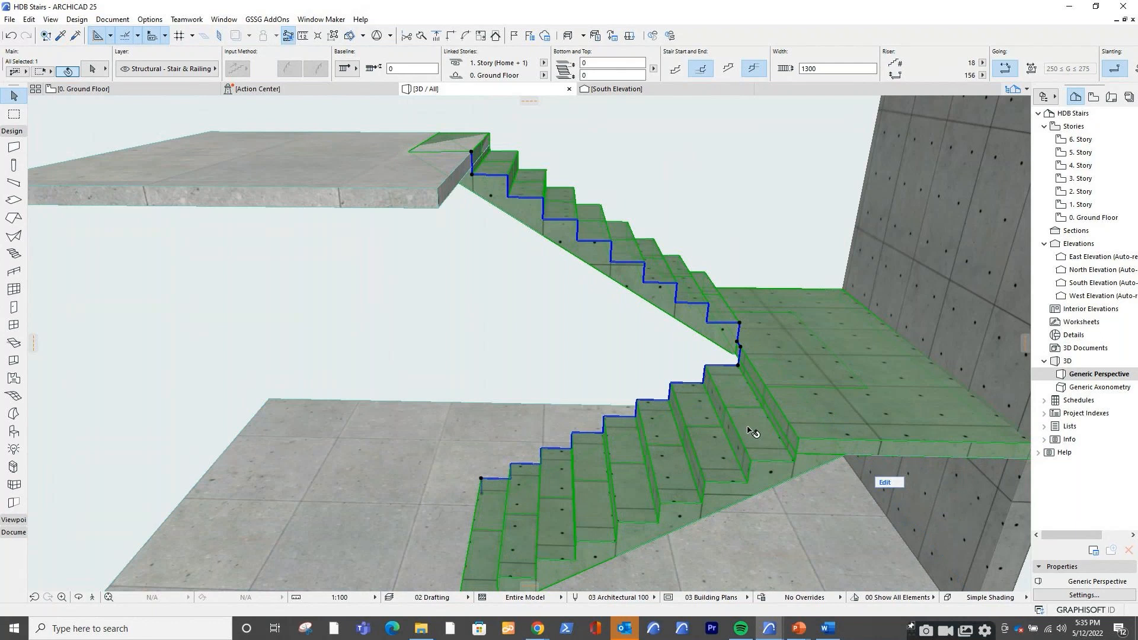
{"action": "left_click_drag", "start_coordinate": [753, 433], "coordinate": [838, 418]}
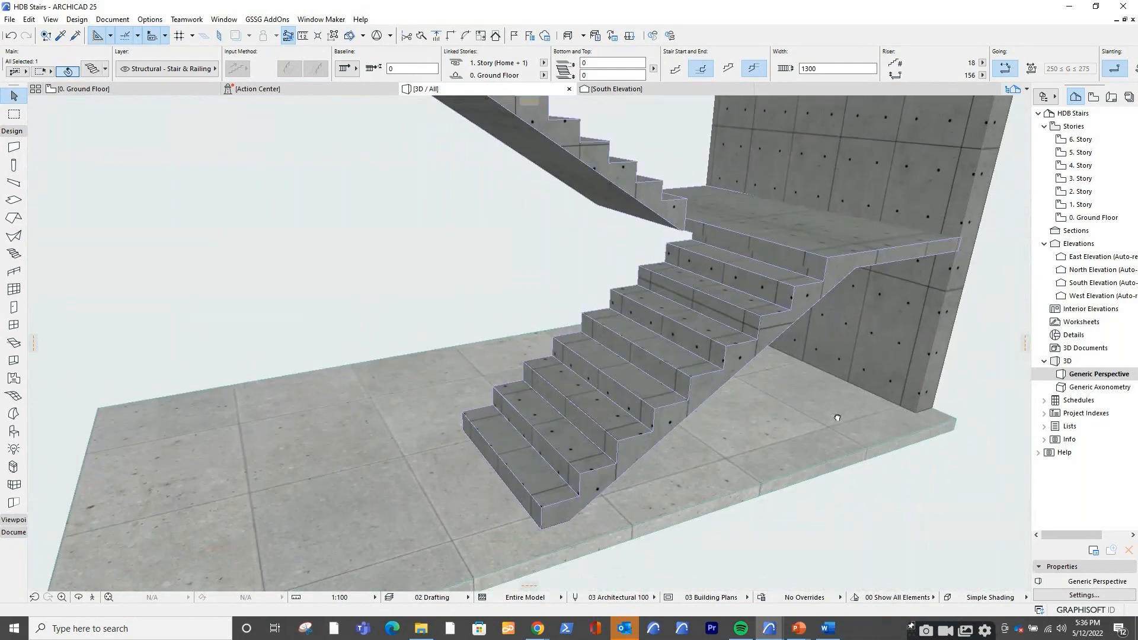
{"action": "left_click_drag", "start_coordinate": [907, 430], "coordinate": [858, 467]}
{"action": "middle_click_drag", "start_coordinate": [862, 453], "coordinate": [873, 519], "text": "shift"}
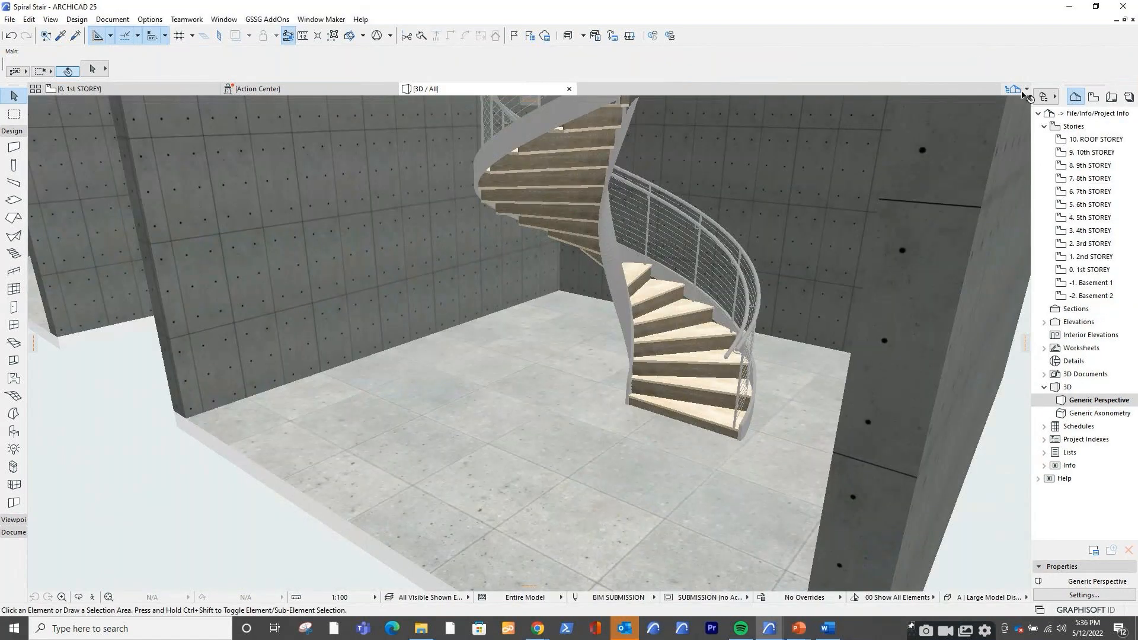
Switch to the running PowerPoint slide show and advance to the Villa Patio – Suspended Stairs slide
{"action": "left_click", "coordinate": [799, 632]}
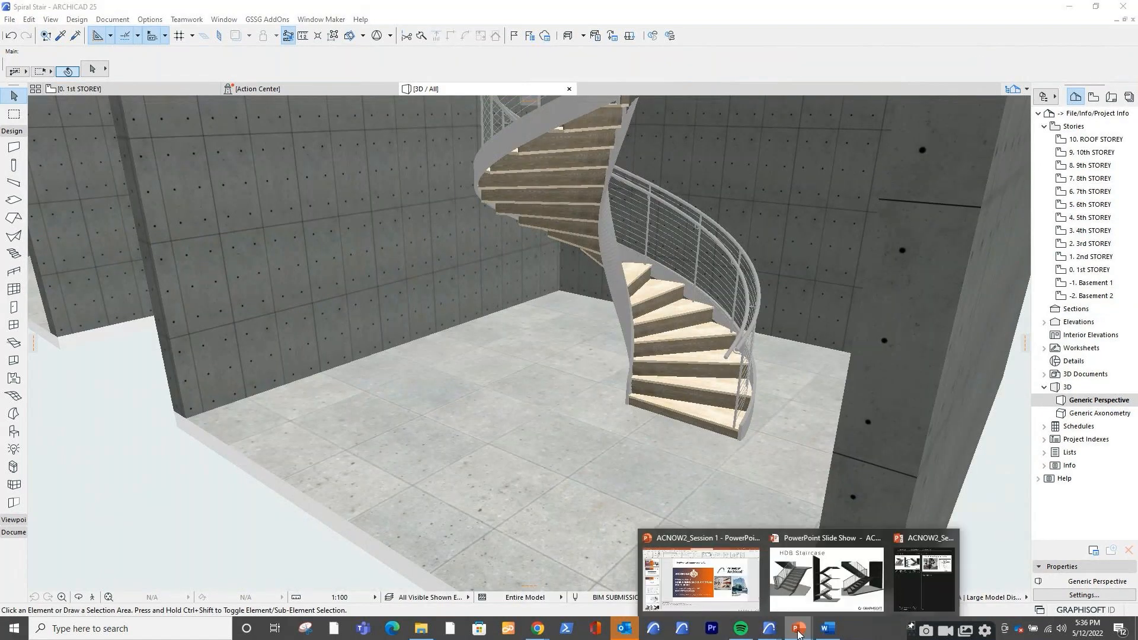
{"action": "left_click", "coordinate": [690, 585]}
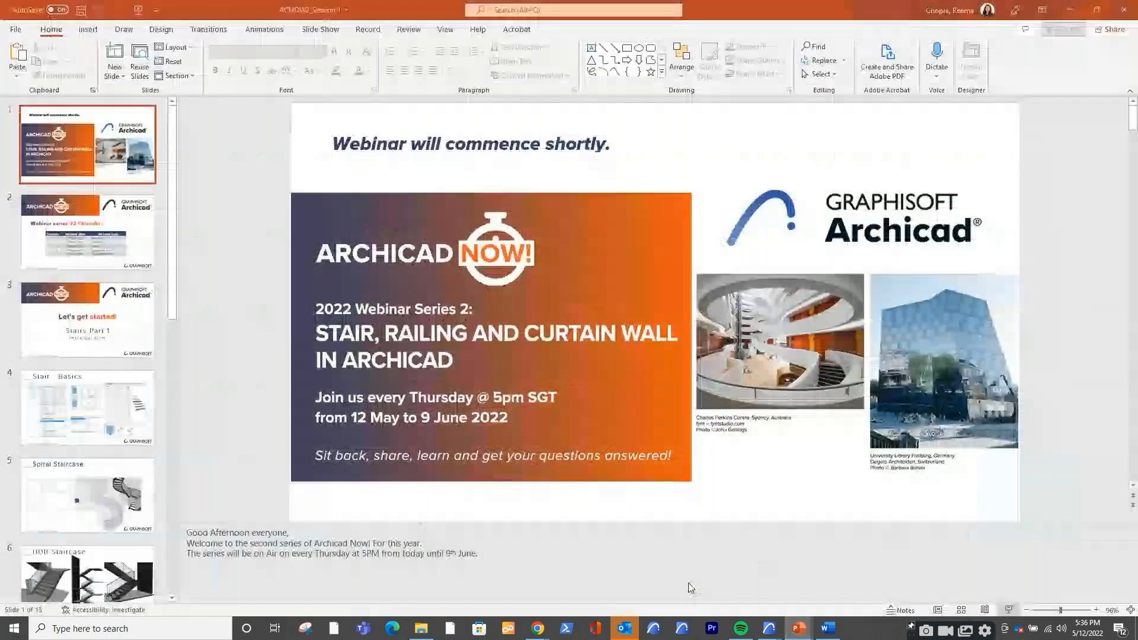
{"action": "left_click", "coordinate": [793, 632]}
{"action": "left_click", "coordinate": [818, 584]}
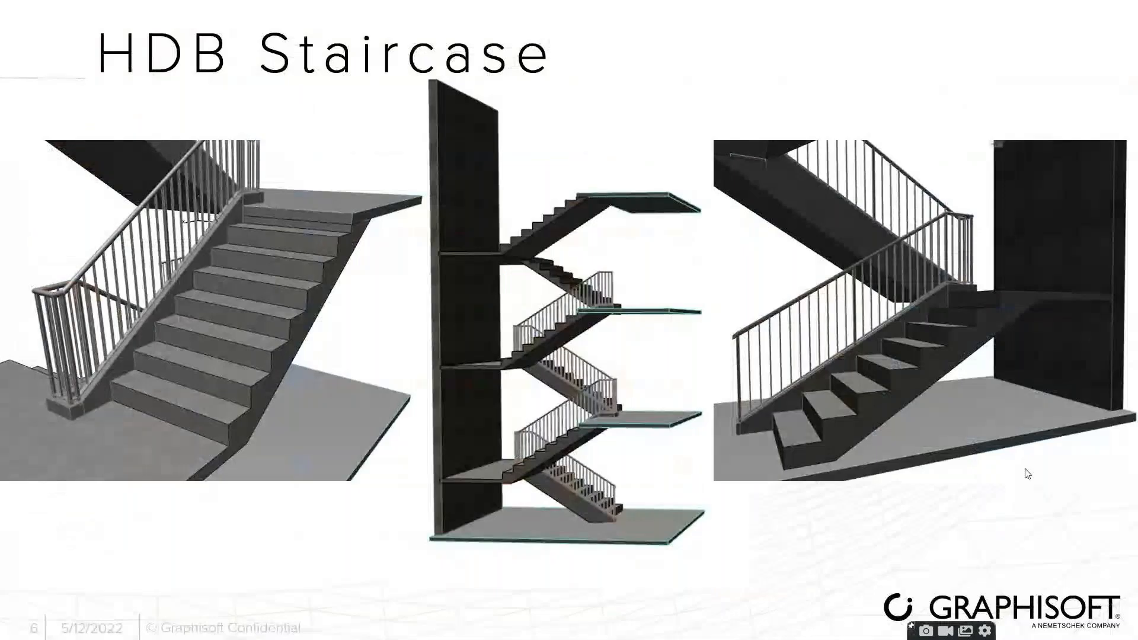
{"action": "left_click", "coordinate": [1072, 484]}
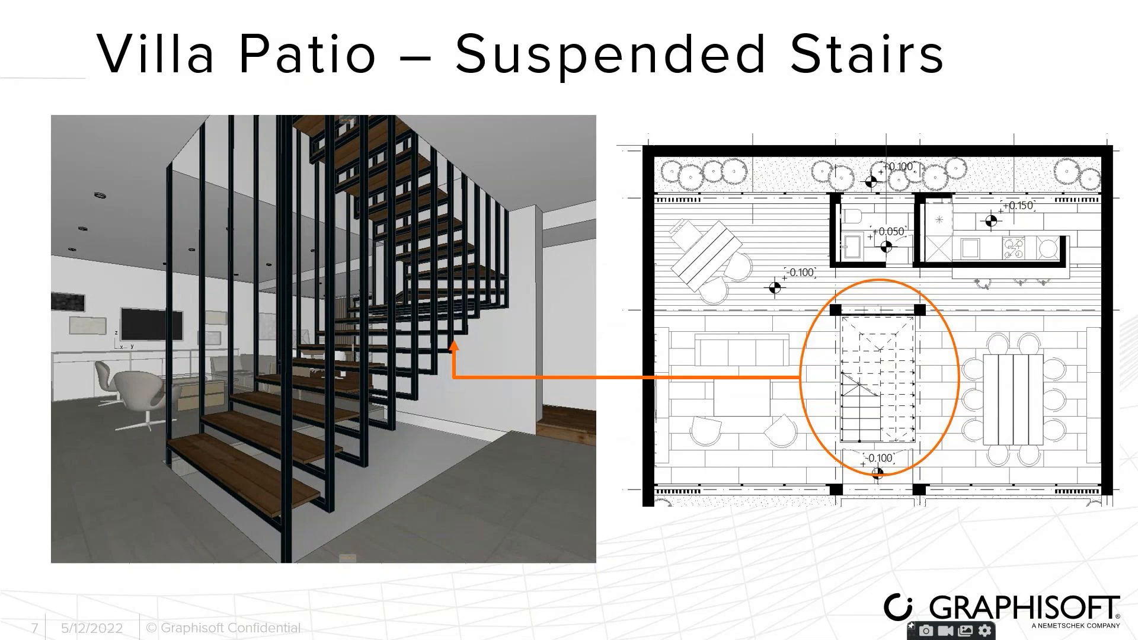
Open the Living Room view of the Villa Patio project in ARCHICAD and select a vertical bar of the suspended stairs
{"action": "key", "text": "alt+Tab"}
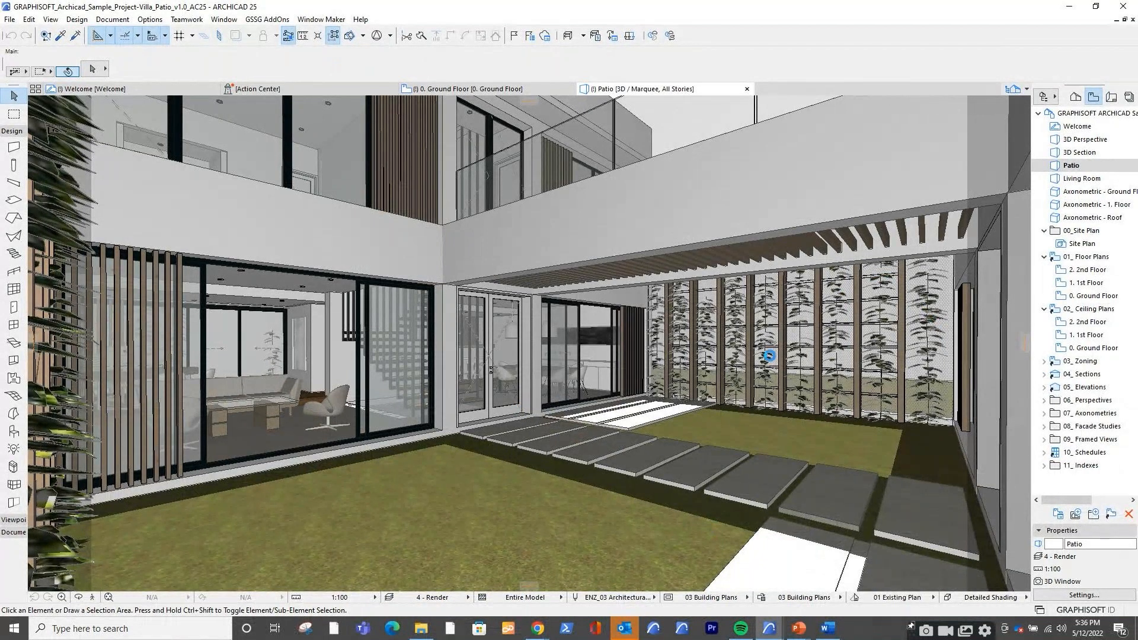
{"action": "double_click", "coordinate": [1082, 178]}
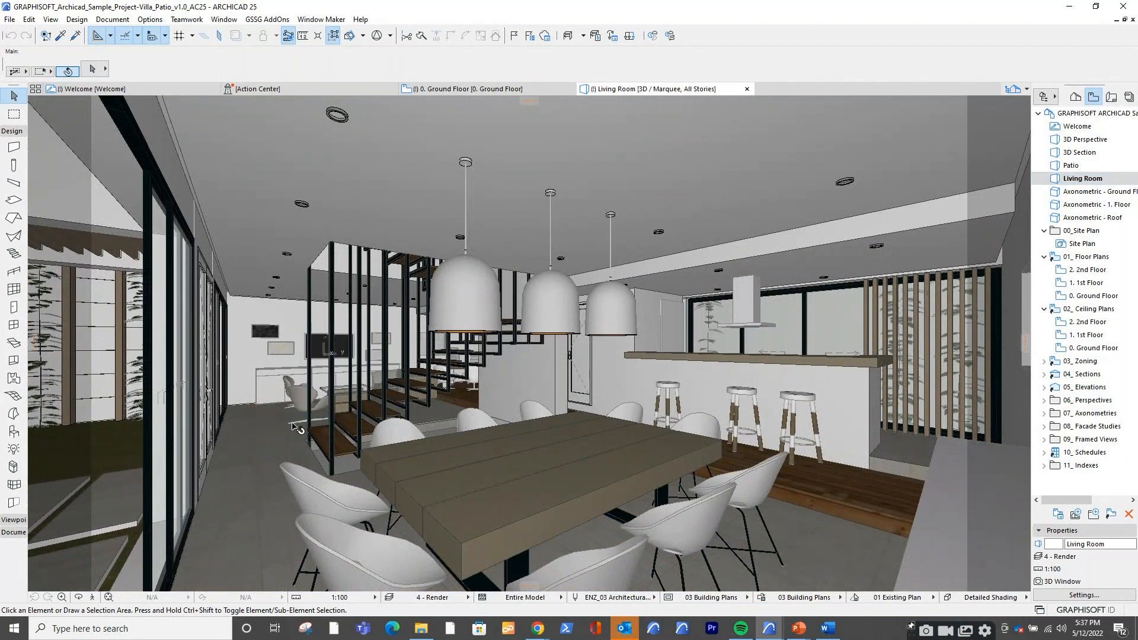
{"action": "scroll", "coordinate": [295, 426], "scroll_direction": "up", "scroll_amount": 5}
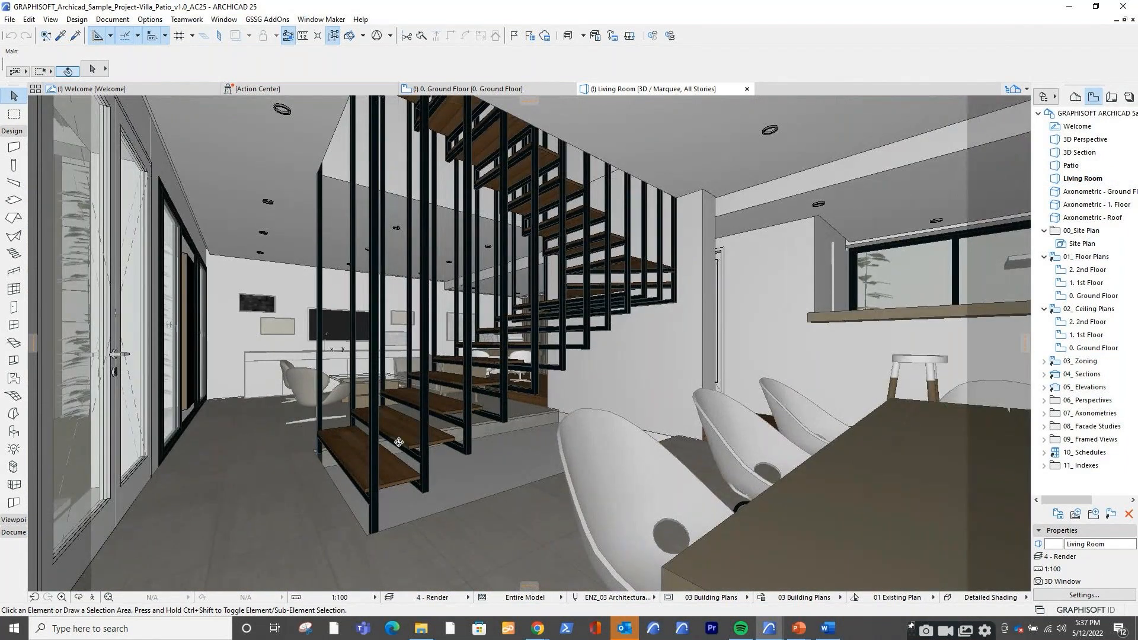
{"action": "mouse_move", "coordinate": [399, 442]}
{"action": "middle_mouse_down", "text": "shift"}
{"action": "mouse_move", "coordinate": [536, 454]}
{"action": "mouse_move", "coordinate": [461, 449]}
{"action": "mouse_move", "coordinate": [513, 403]}
{"action": "mouse_move", "coordinate": [652, 379]}
{"action": "middle_mouse_up", "text": "shift"}
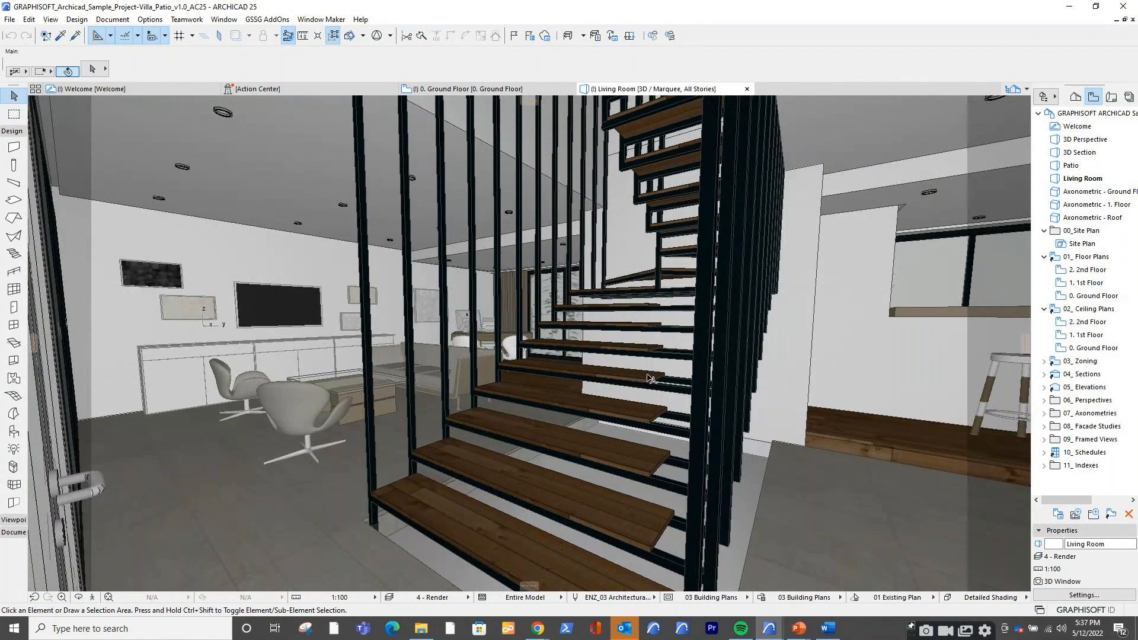
{"action": "left_click", "coordinate": [408, 309]}
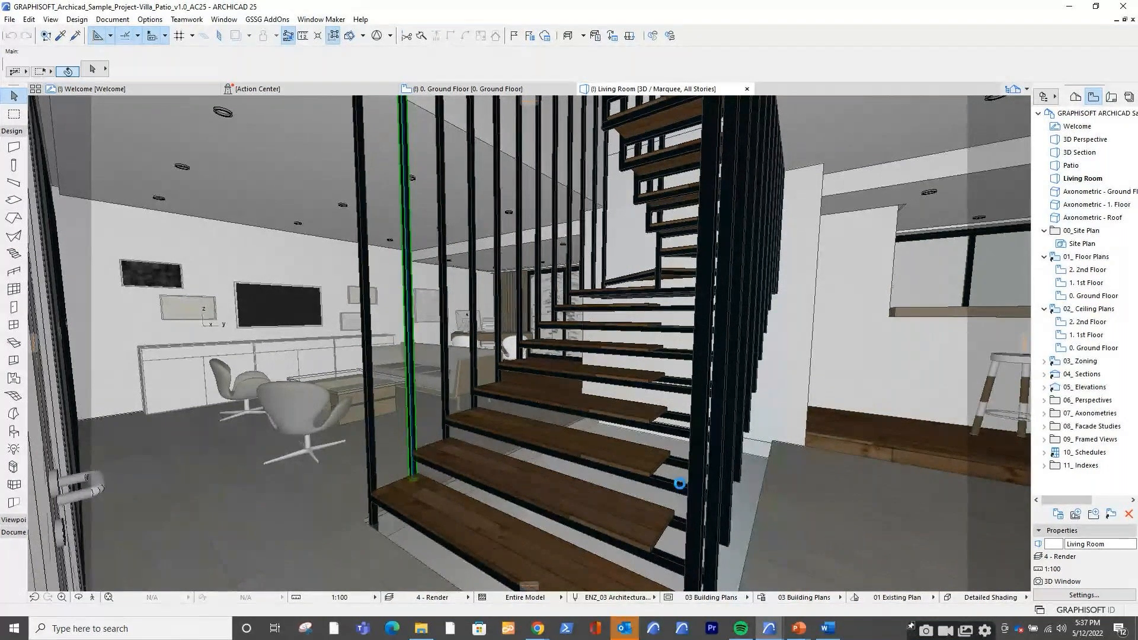
Inspect the cross-section and length settings of the steel beam beneath a lower tread, leaving them as they are, and deselect it
{"action": "left_click", "coordinate": [784, 459]}
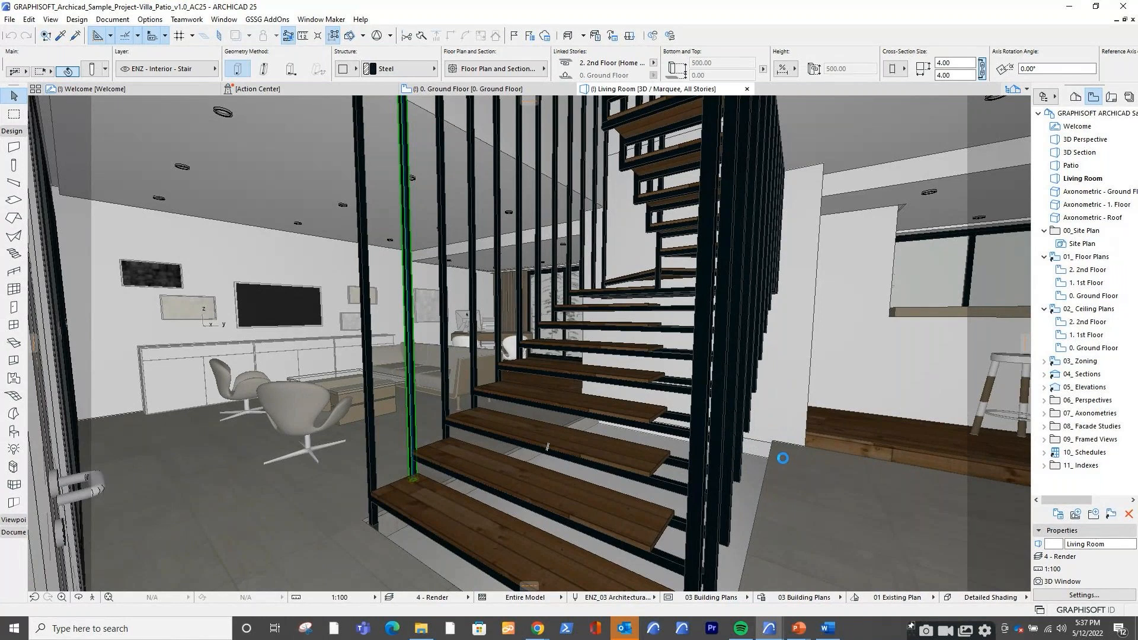
{"action": "left_click", "coordinate": [704, 443]}
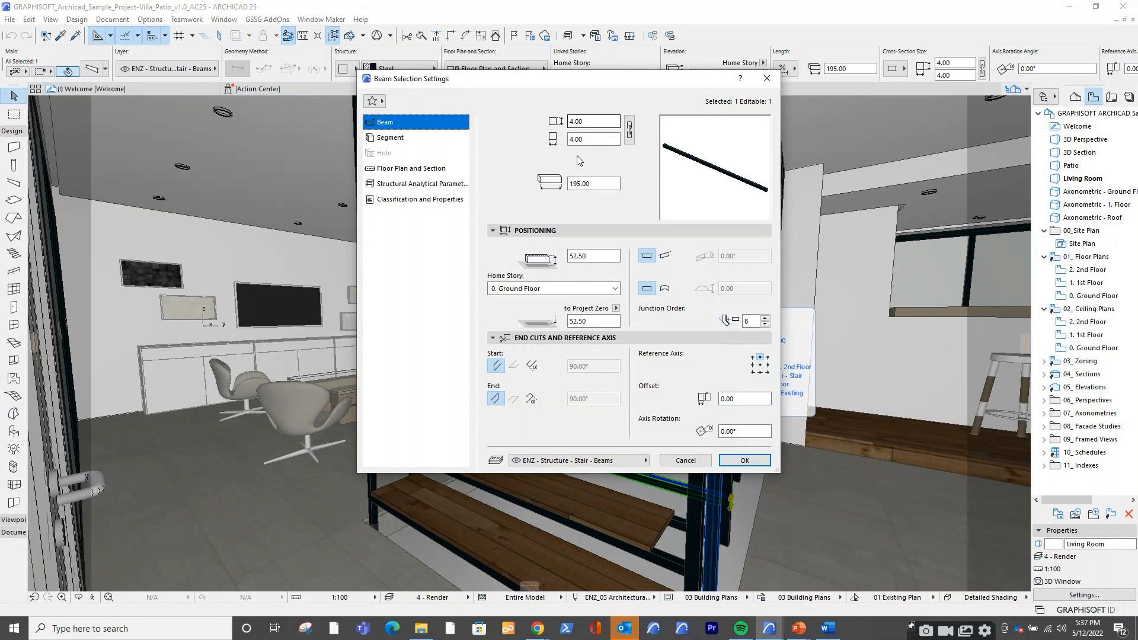
{"action": "left_click", "coordinate": [570, 182]}
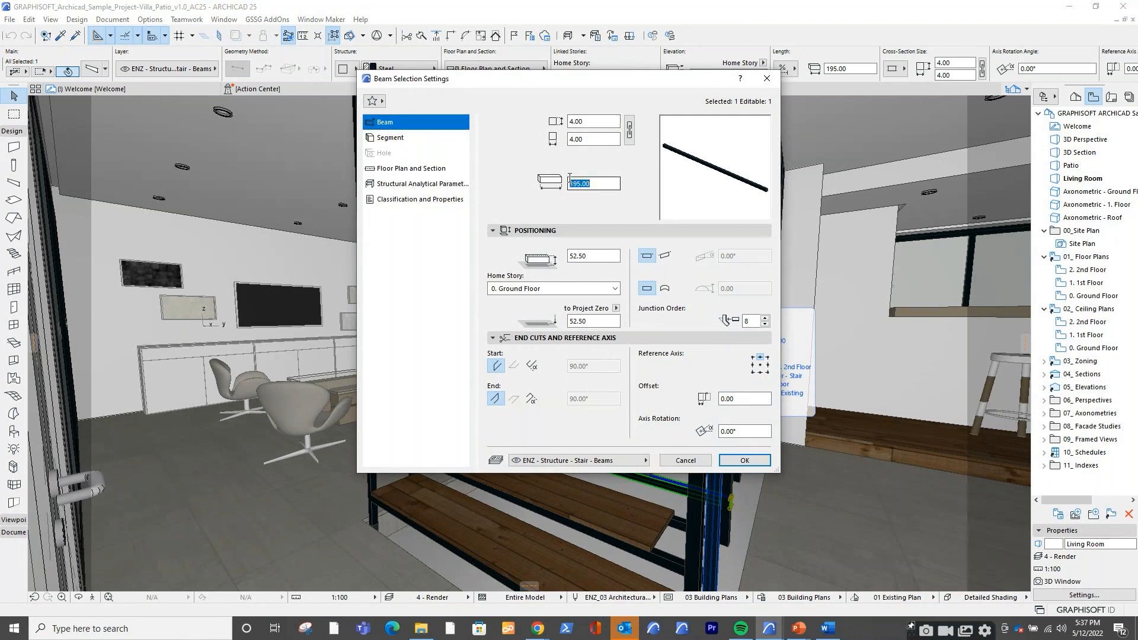
{"action": "left_click", "coordinate": [765, 82]}
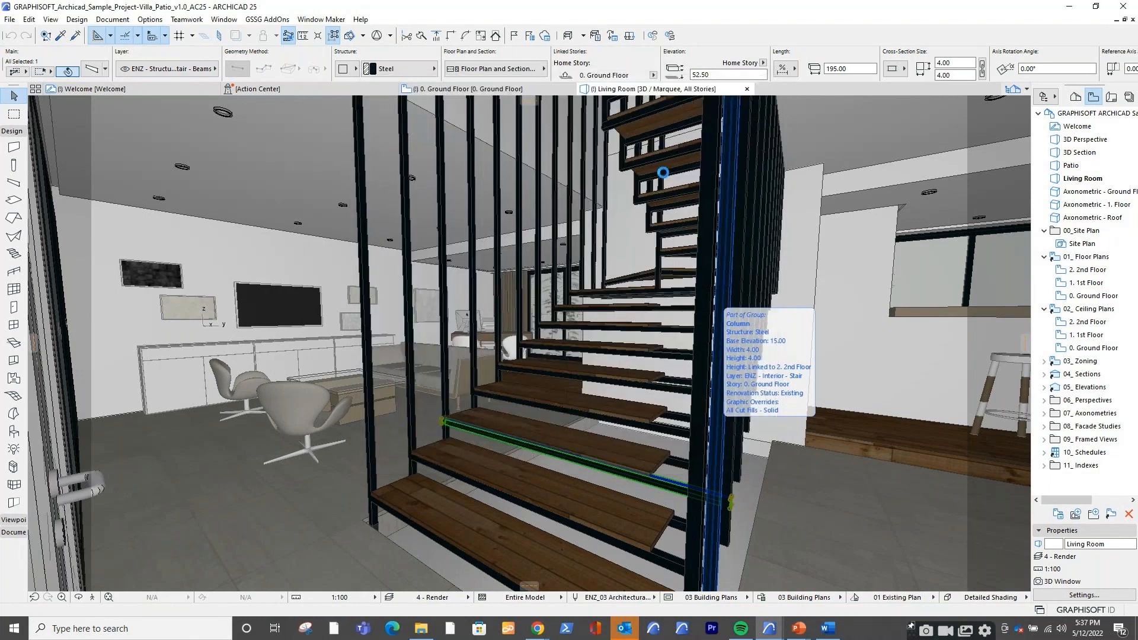
{"action": "key", "text": "Escape"}
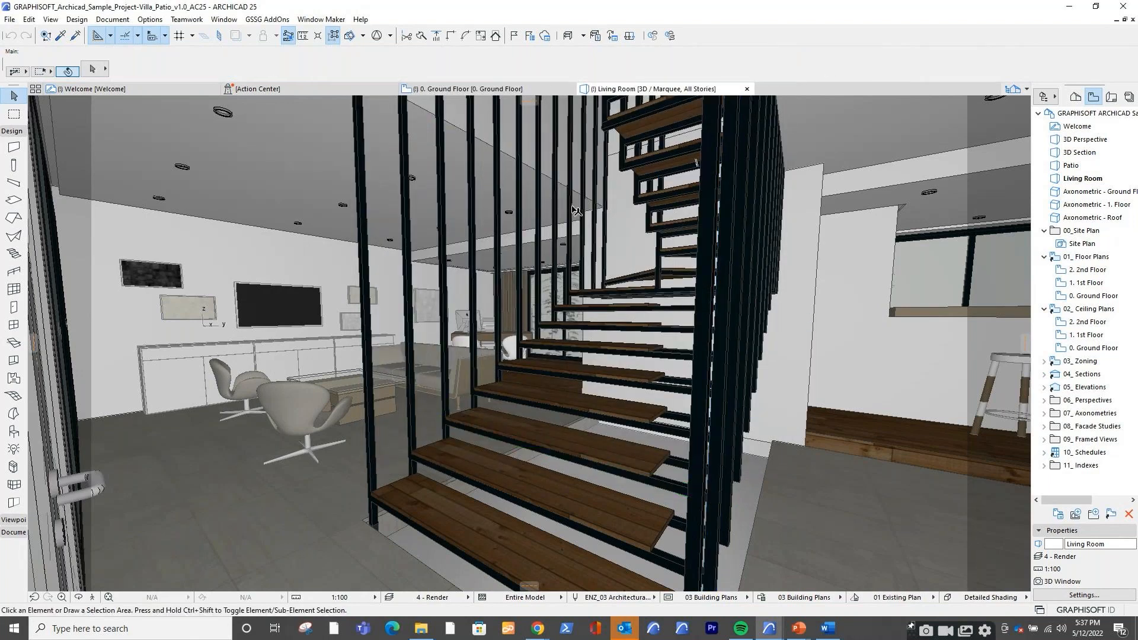
Examine the size, height and top link settings of a vertical steel column of the suspended stairs without altering them
{"action": "left_click", "coordinate": [574, 208]}
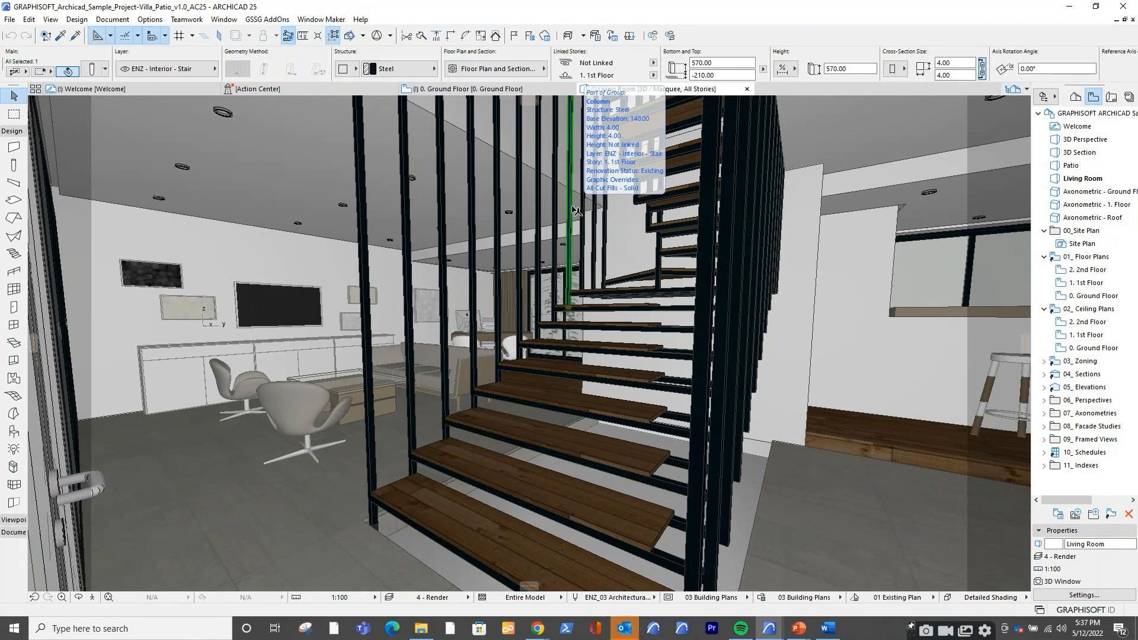
{"action": "left_click", "coordinate": [574, 209]}
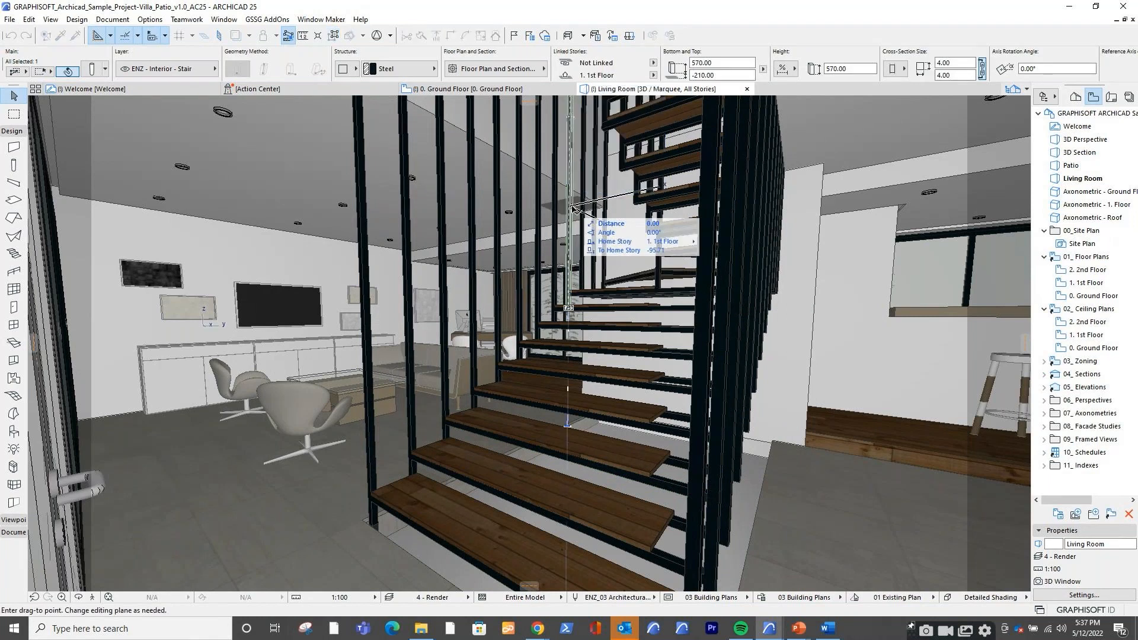
{"action": "key", "text": "Escape"}
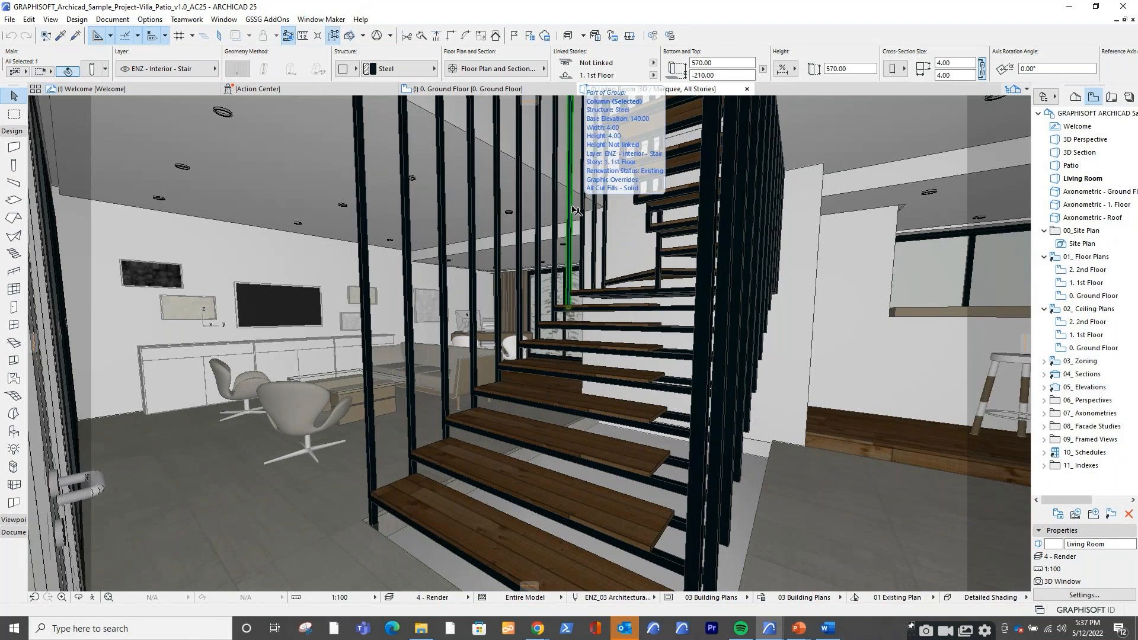
{"action": "double_click", "coordinate": [573, 210]}
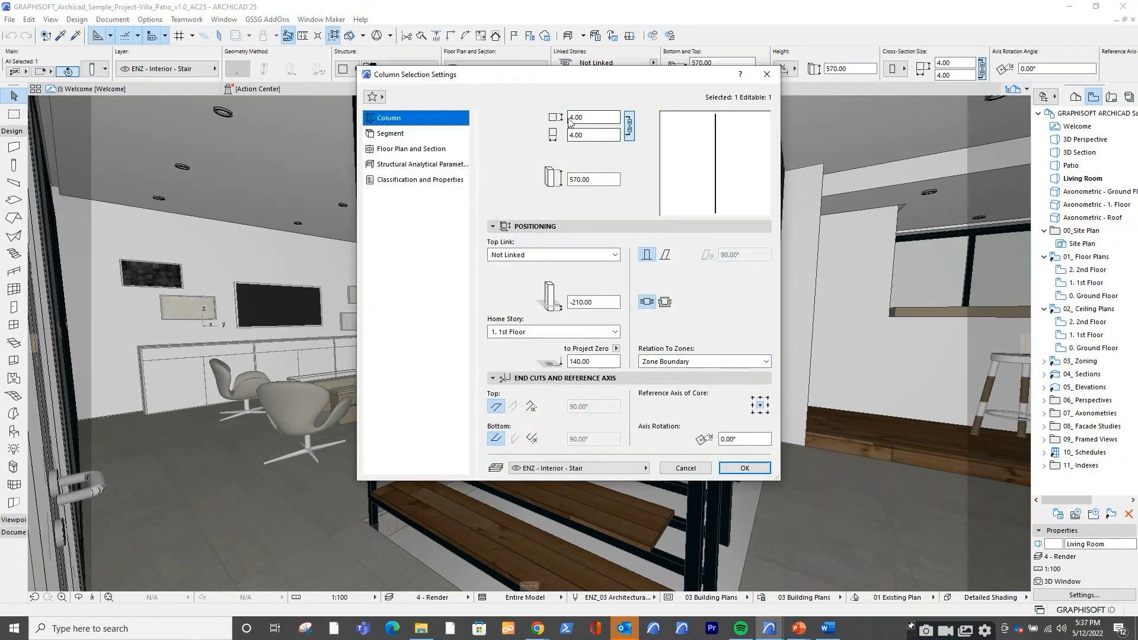
{"action": "left_click", "coordinate": [582, 179]}
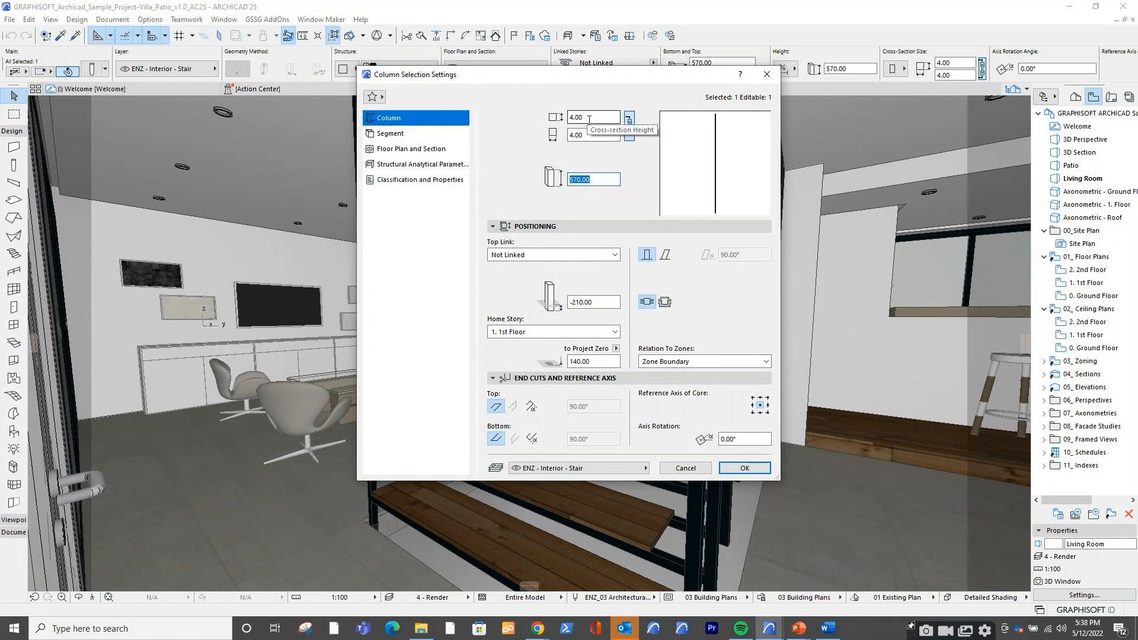
{"action": "left_click", "coordinate": [533, 255]}
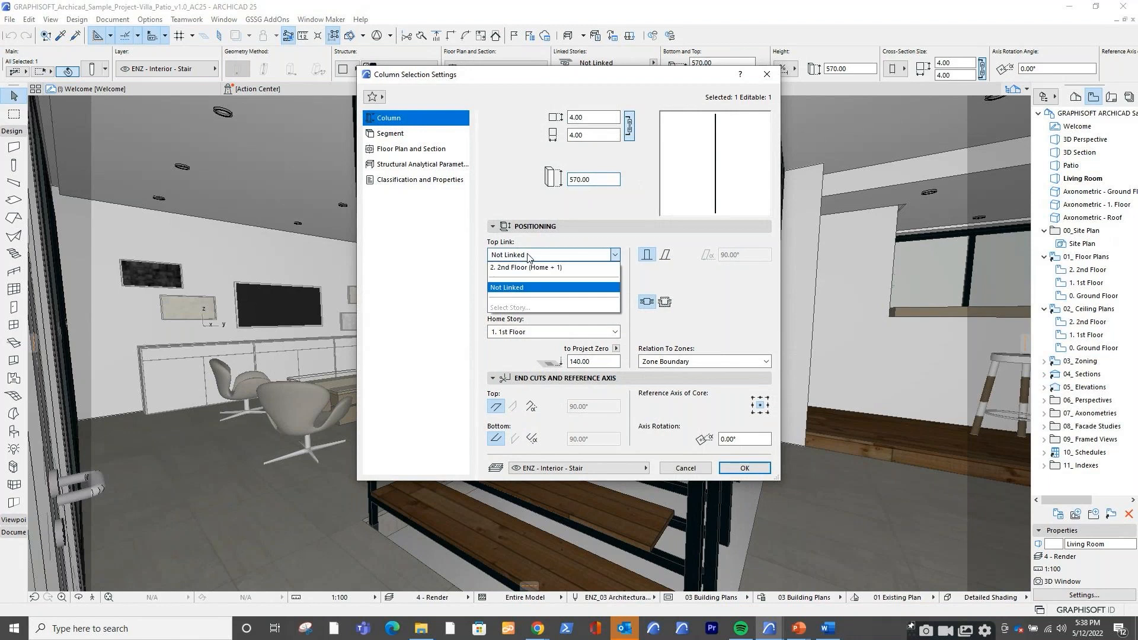
{"action": "left_click", "coordinate": [572, 287]}
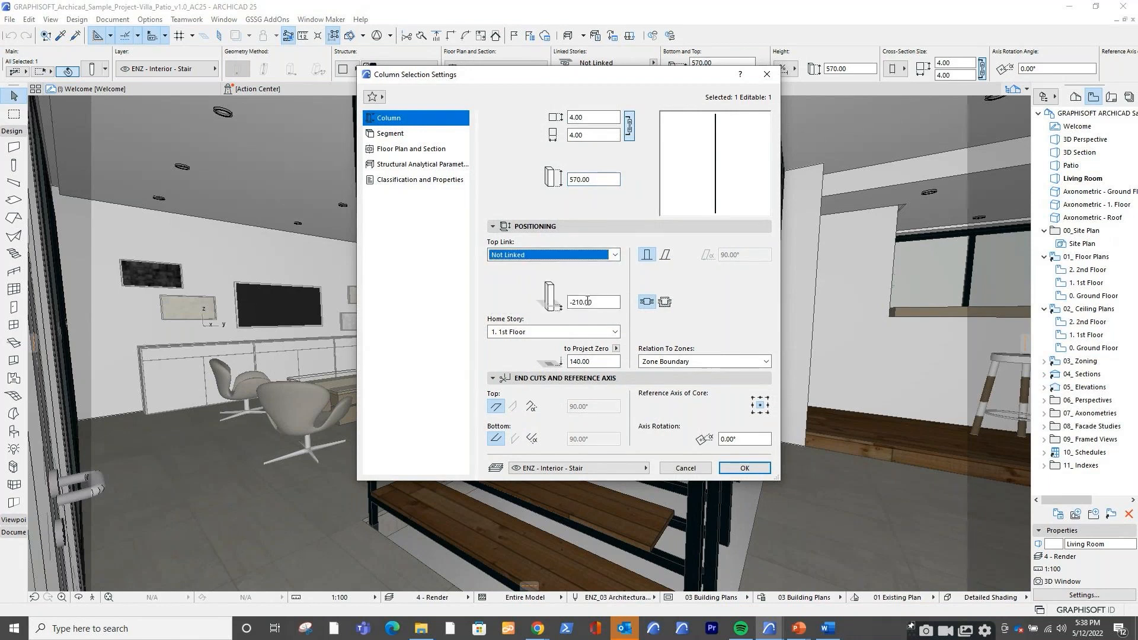
{"action": "left_click", "coordinate": [769, 77]}
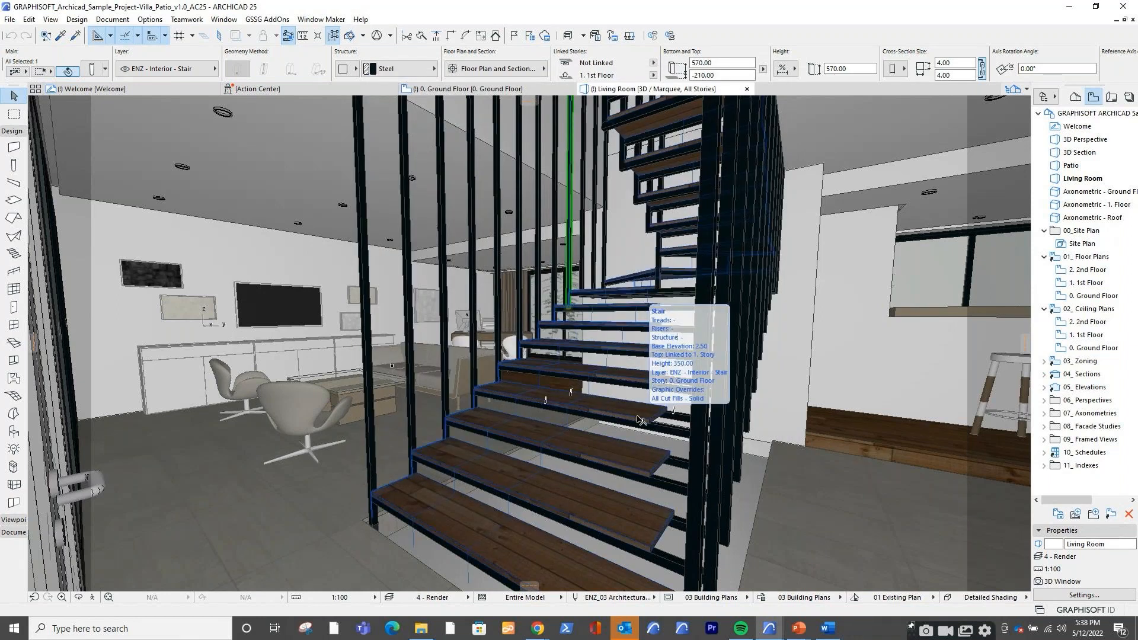
Switch to the Villa Patio Stairs project in ARCHICAD and show the whole lower flight in its 3D view
{"action": "left_click", "coordinate": [769, 633]}
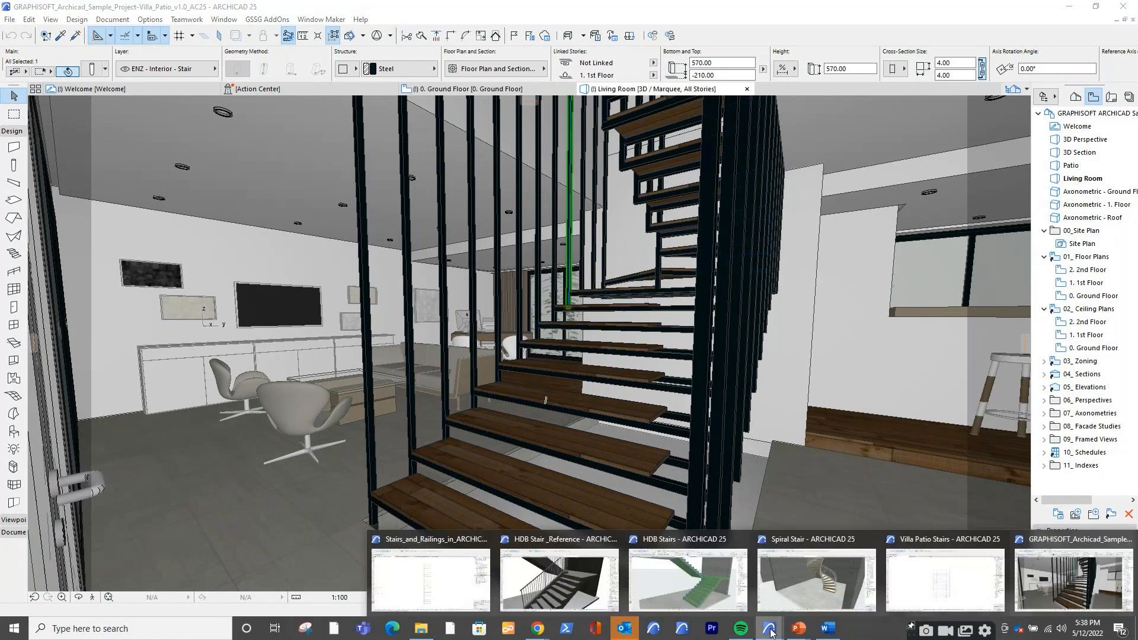
{"action": "left_click", "coordinate": [945, 578]}
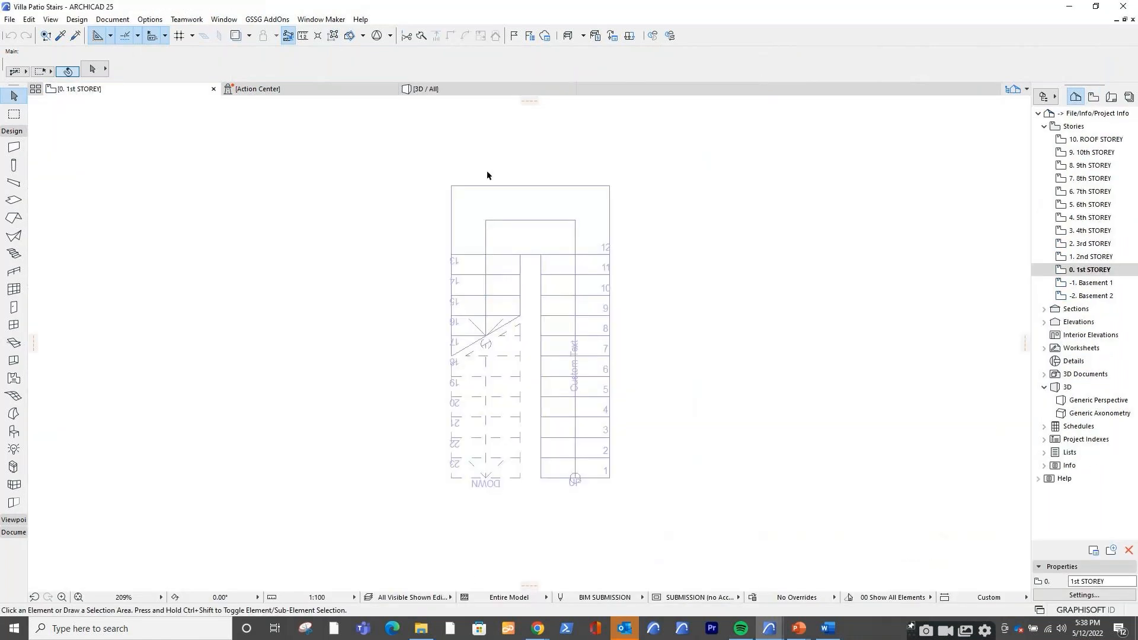
{"action": "left_click", "coordinate": [465, 96]}
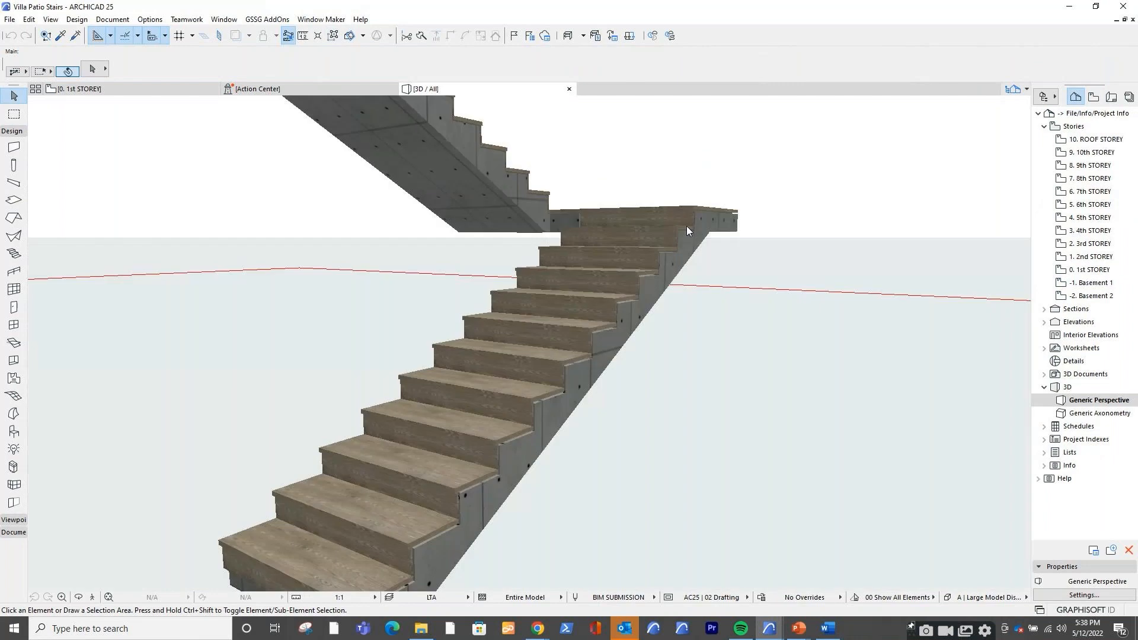
{"action": "middle_click_drag", "start_coordinate": [646, 369], "coordinate": [770, 347]}
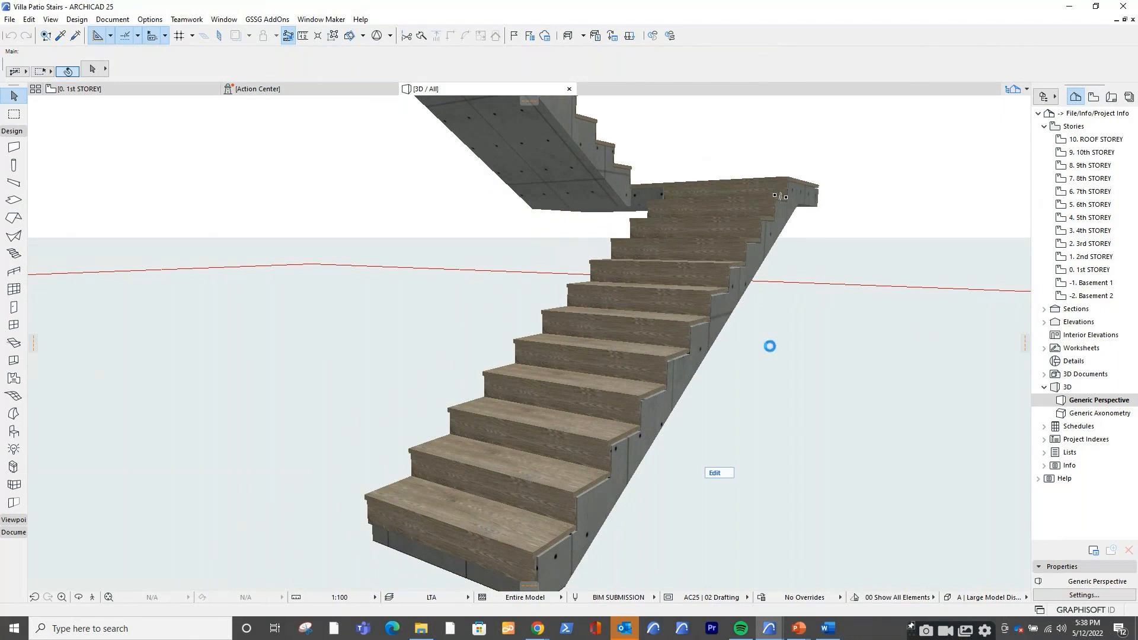
Select the stair and turn off its structure in the stair selection settings
{"action": "left_click", "coordinate": [700, 346]}
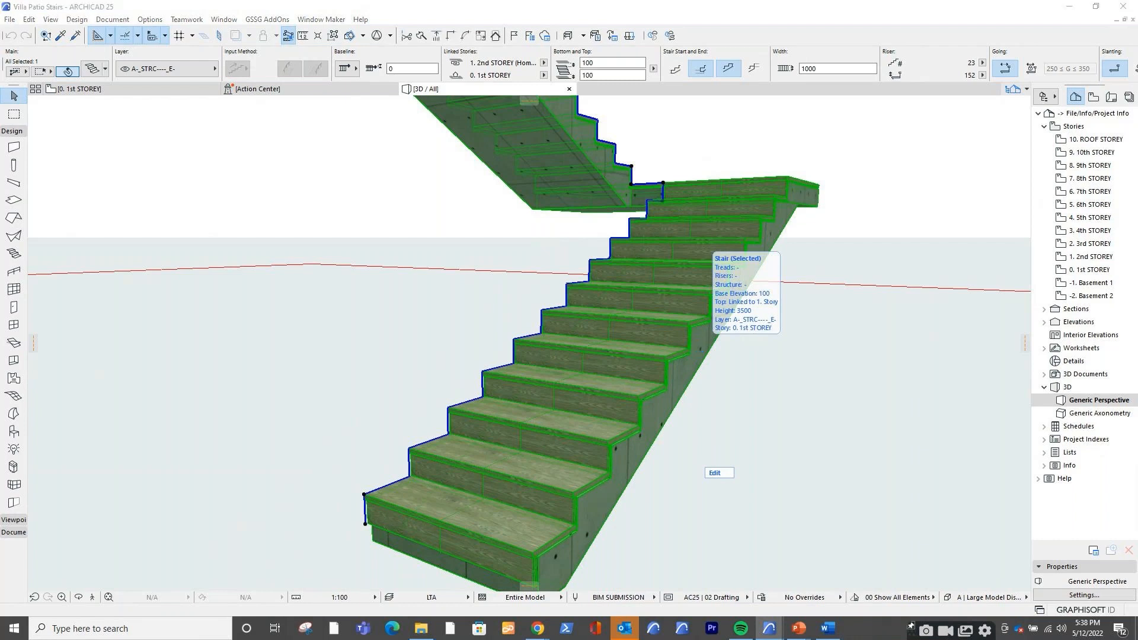
{"action": "left_click_drag", "start_coordinate": [1054, 124], "coordinate": [450, 63]}
{"action": "left_click_drag", "start_coordinate": [545, 70], "coordinate": [242, 60]}
{"action": "left_click", "coordinate": [146, 111]}
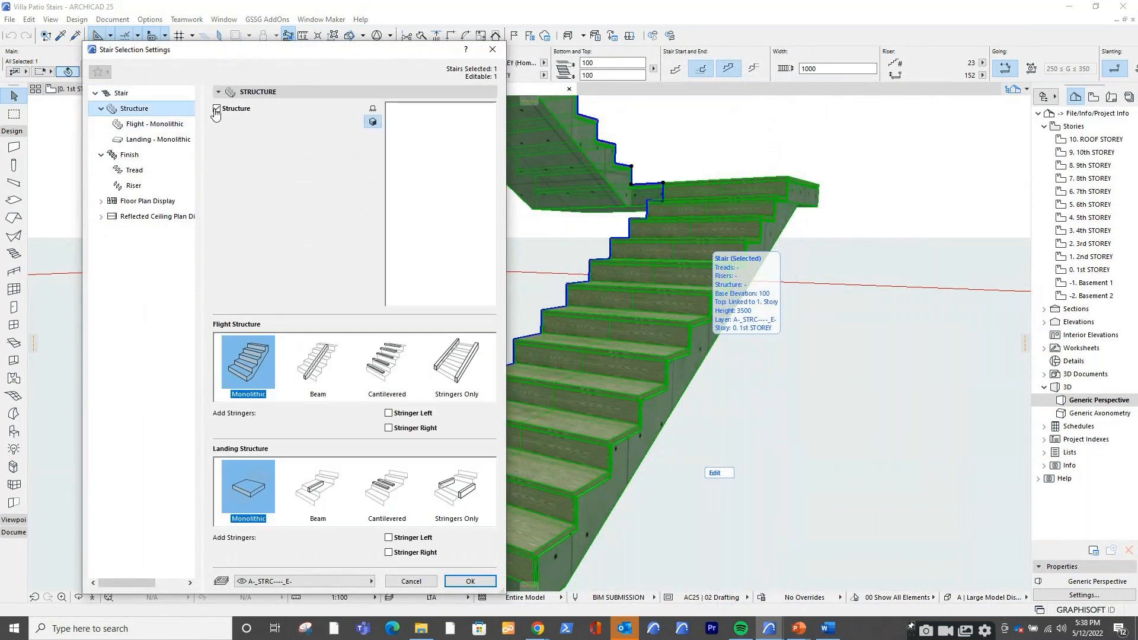
{"action": "left_click", "coordinate": [218, 109]}
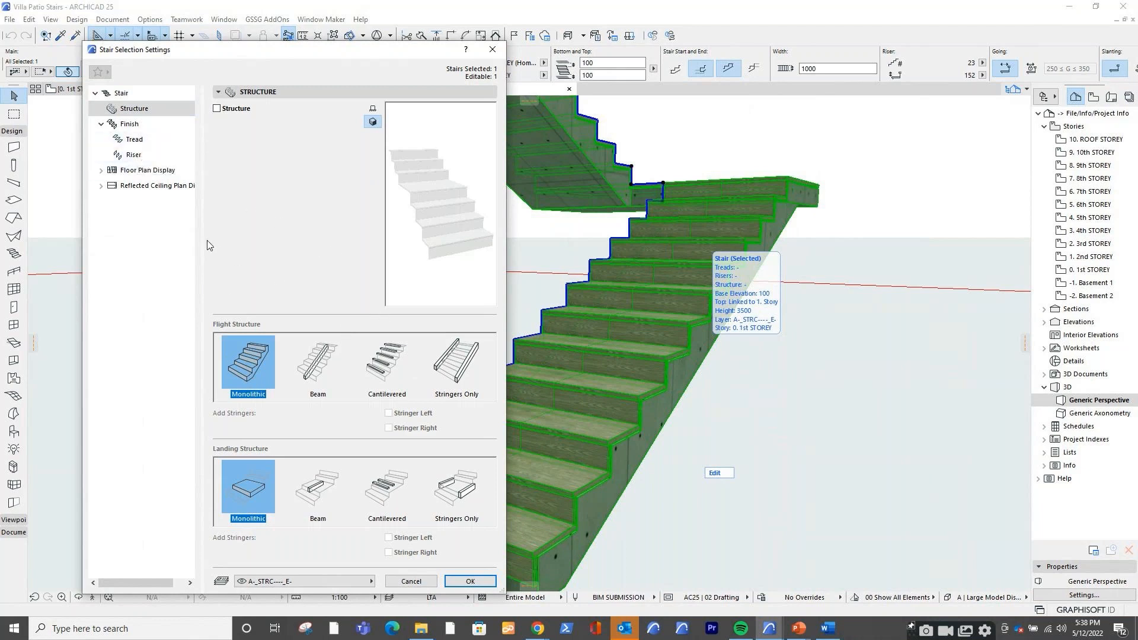
Set the stair's finish to Tread only, apply the stair settings and deselect the stair
{"action": "left_click", "coordinate": [100, 125]}
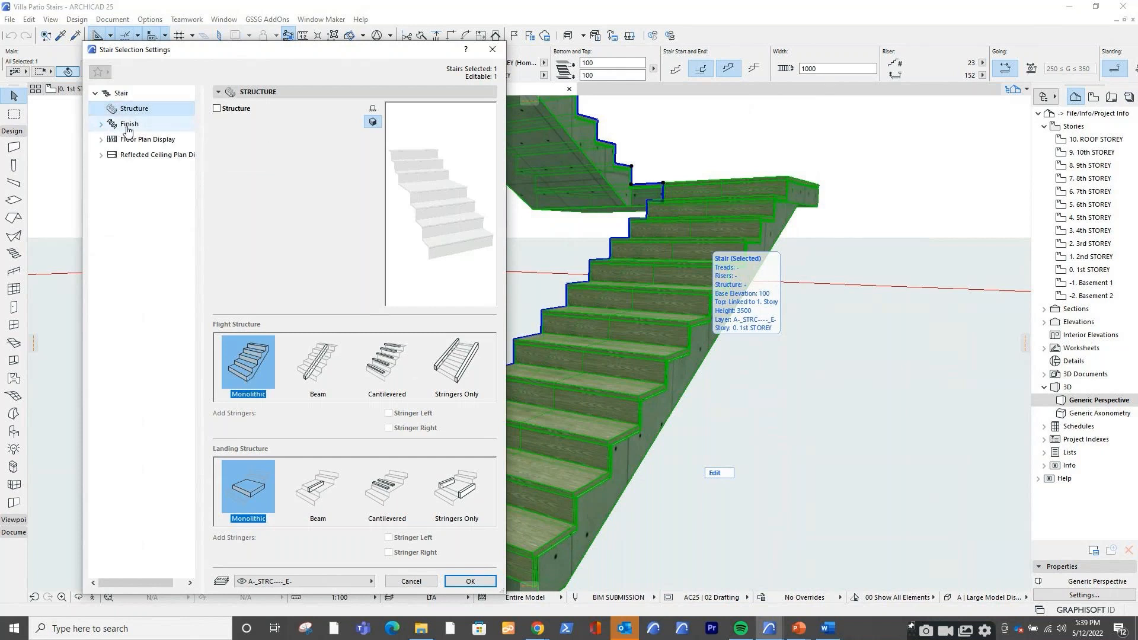
{"action": "left_click", "coordinate": [127, 128]}
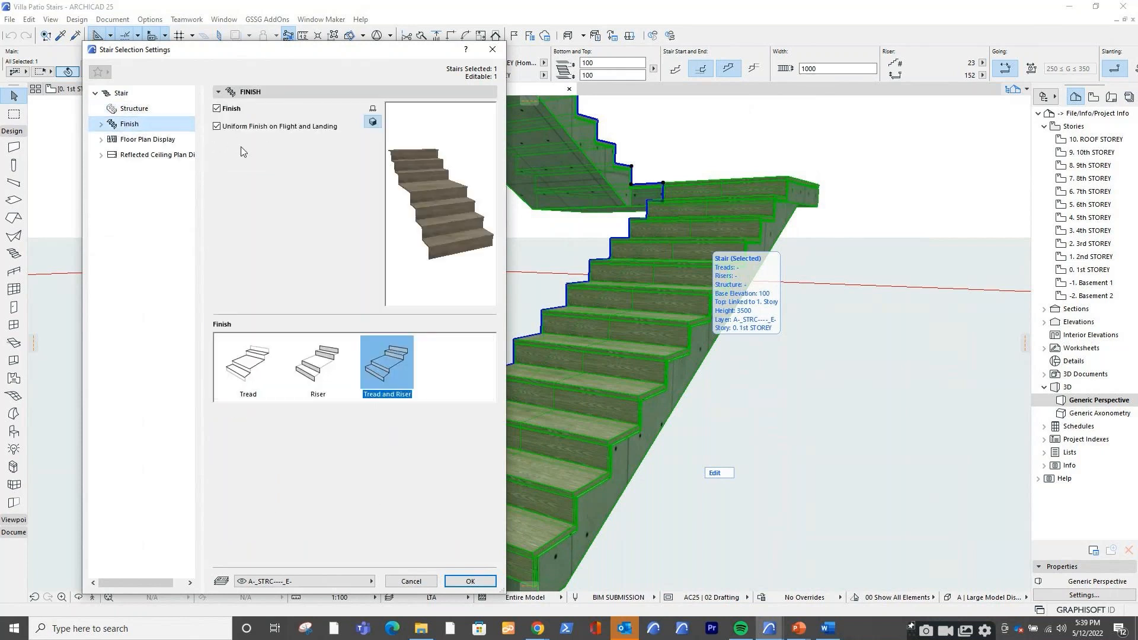
{"action": "left_click", "coordinate": [260, 368]}
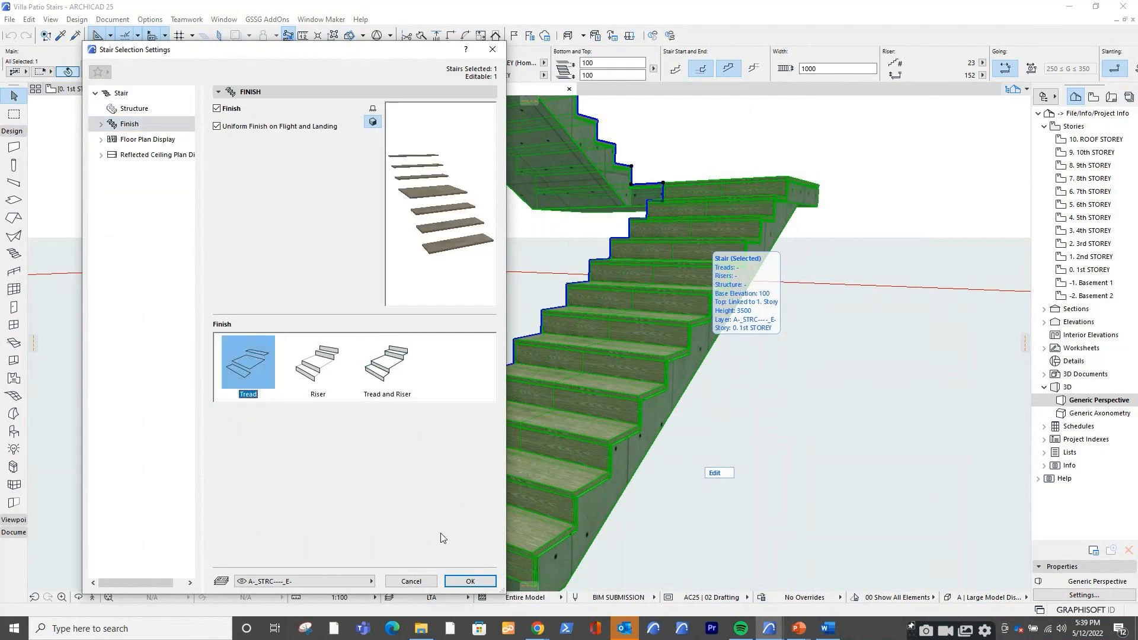
{"action": "left_click", "coordinate": [469, 581]}
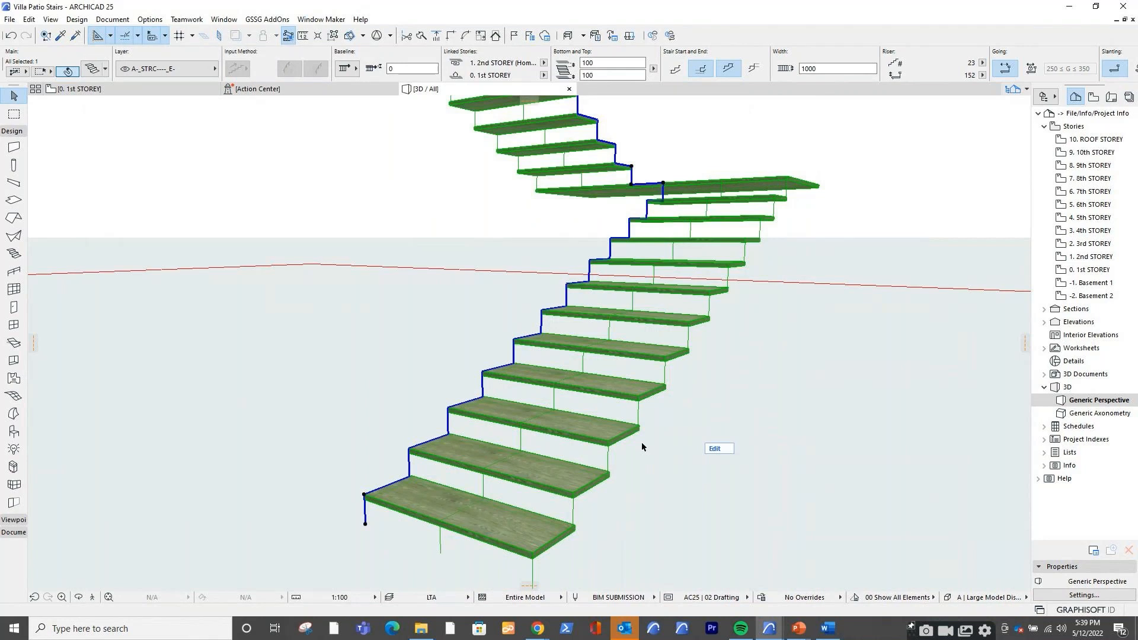
{"action": "left_click", "coordinate": [641, 442]}
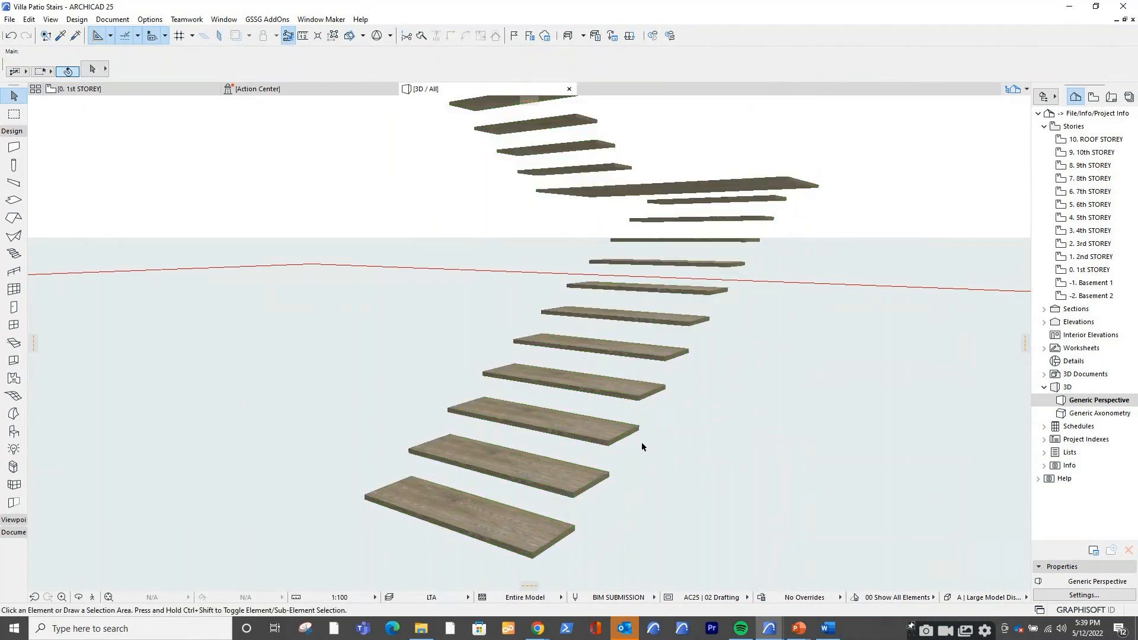
Reselect the stair, enter its Edit mode and select the lowest tread
{"action": "left_click_drag", "start_coordinate": [589, 446], "coordinate": [633, 402]}
{"action": "left_click", "coordinate": [554, 505]}
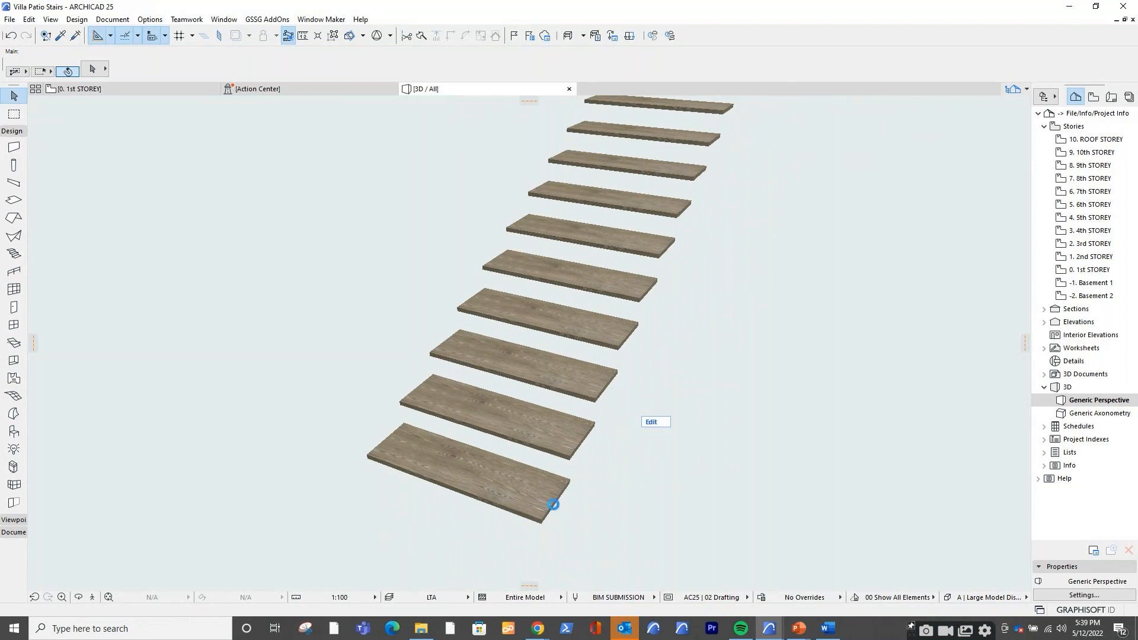
{"action": "left_click", "coordinate": [656, 423]}
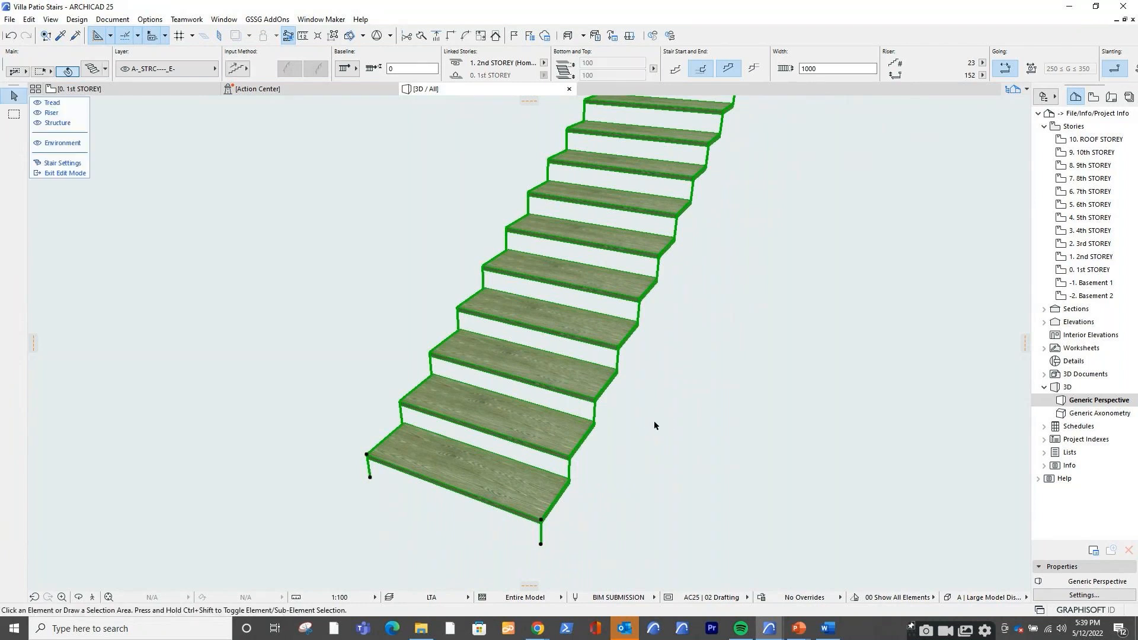
{"action": "left_click", "coordinate": [556, 506]}
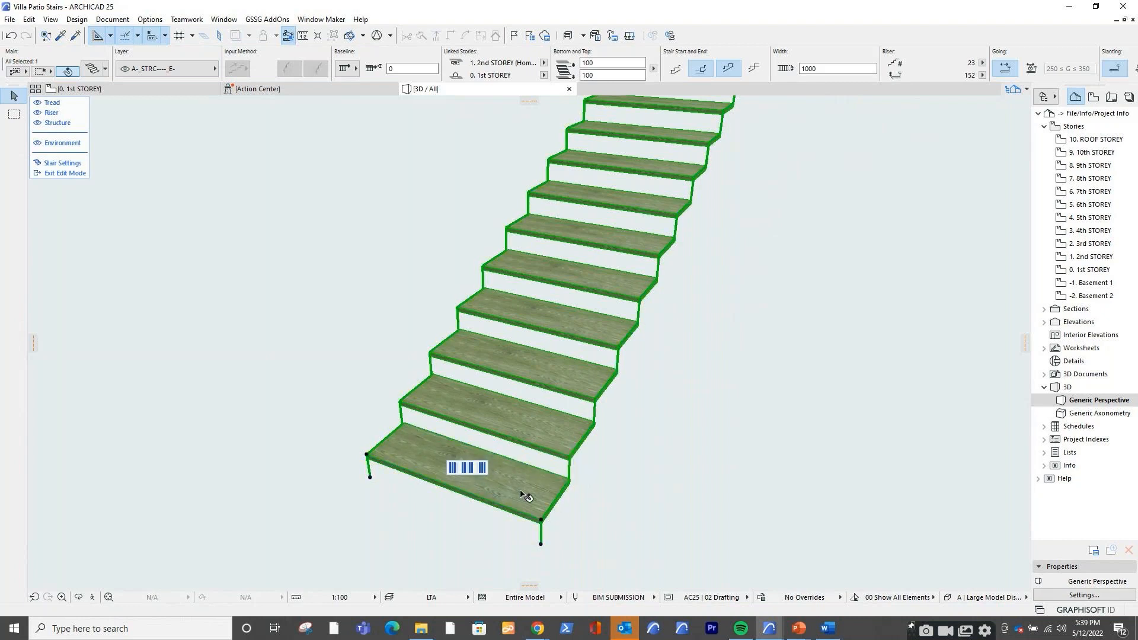
{"action": "left_click", "coordinate": [524, 498]}
Try to offset the short side edge of the lowest tread inward by about 94 mm
{"action": "scroll", "coordinate": [544, 512], "scroll_direction": "up", "scroll_amount": 1}
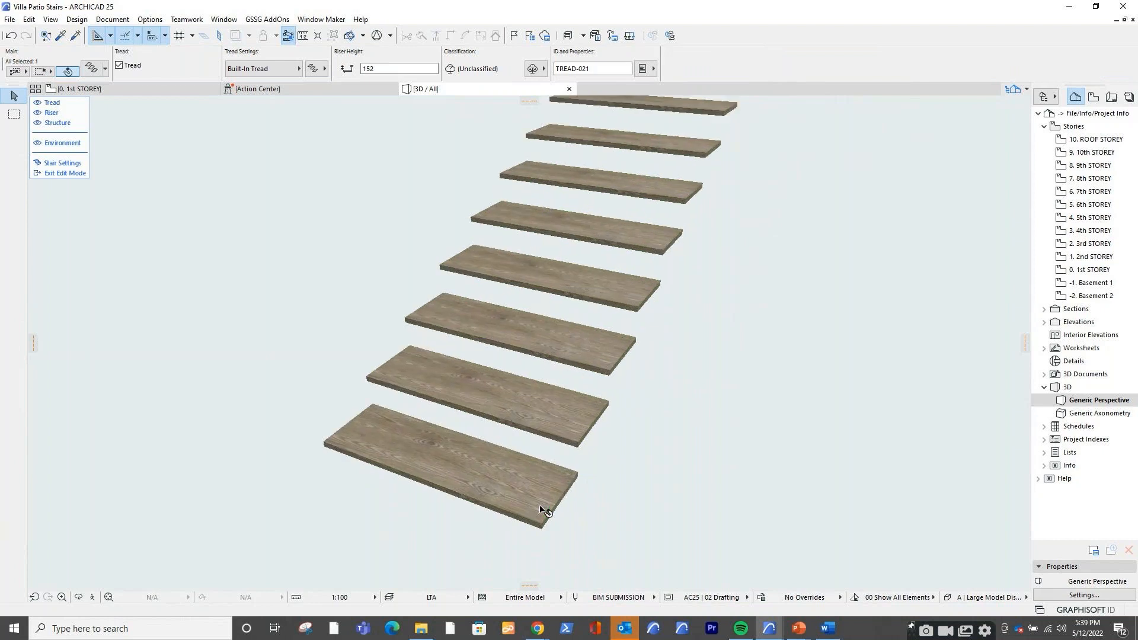
{"action": "left_click", "coordinate": [555, 513]}
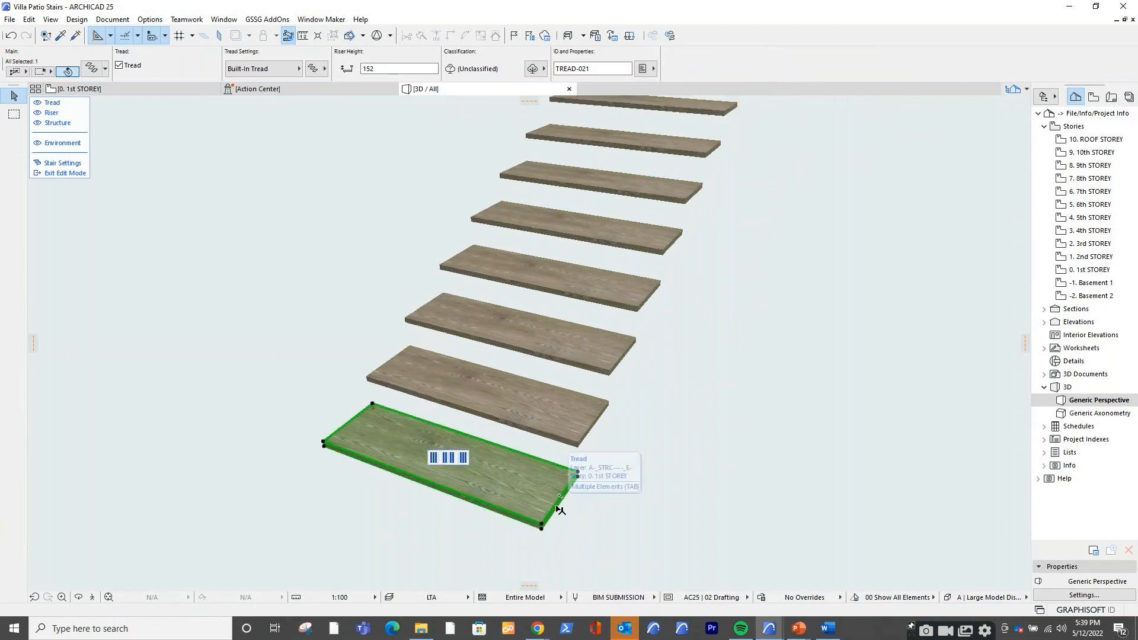
{"action": "scroll", "coordinate": [559, 511], "scroll_direction": "up", "scroll_amount": 3}
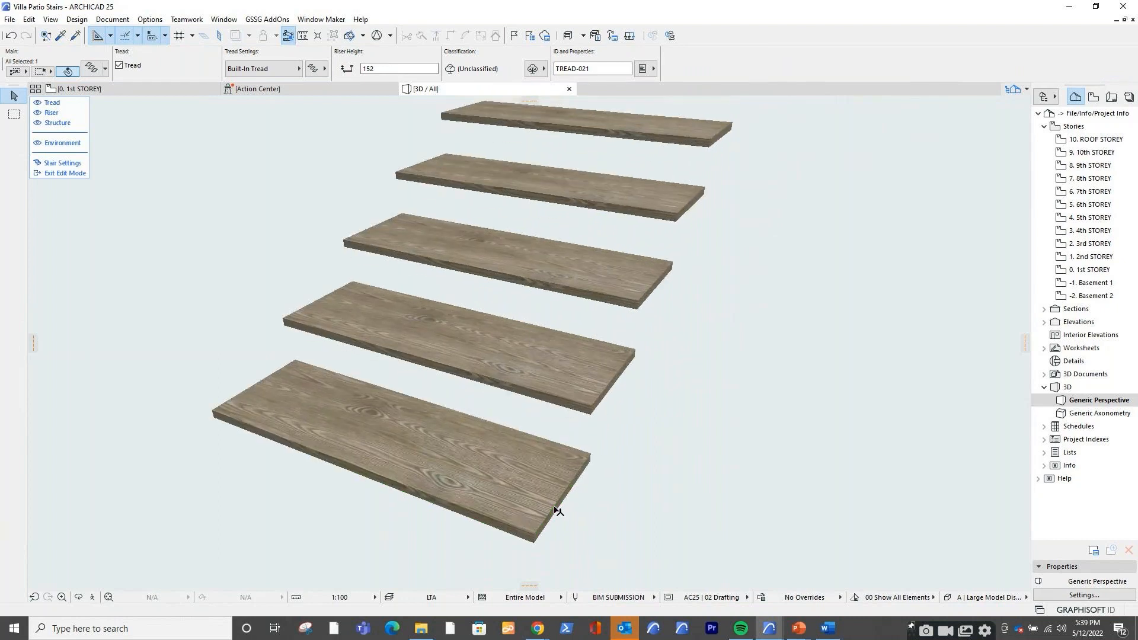
{"action": "scroll", "coordinate": [557, 511], "scroll_direction": "up", "scroll_amount": 2}
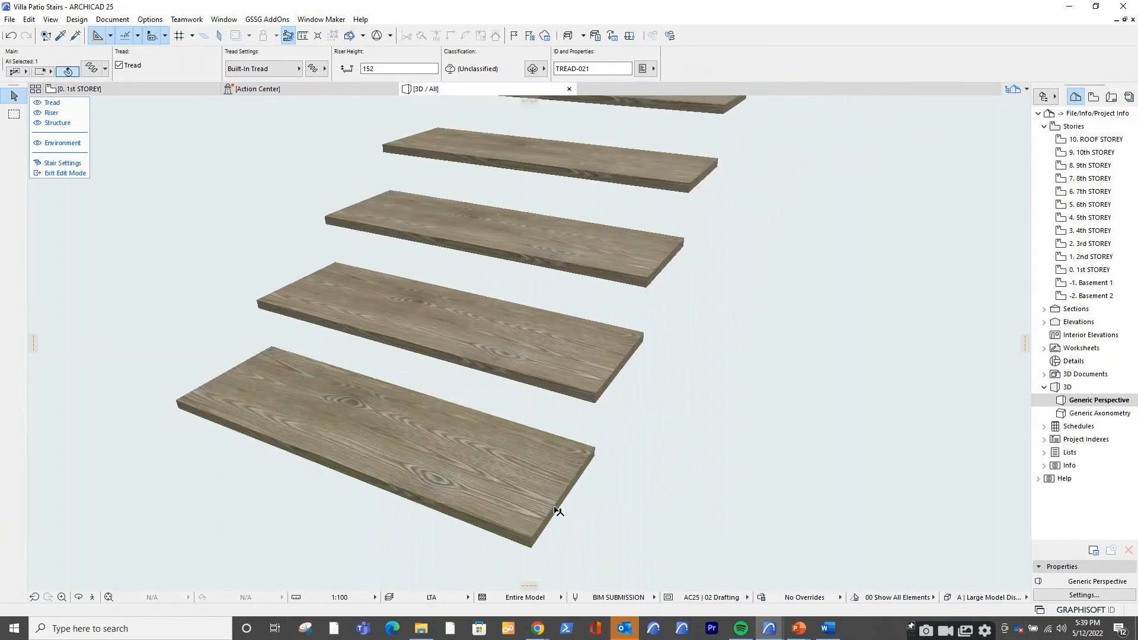
{"action": "left_click", "coordinate": [555, 505]}
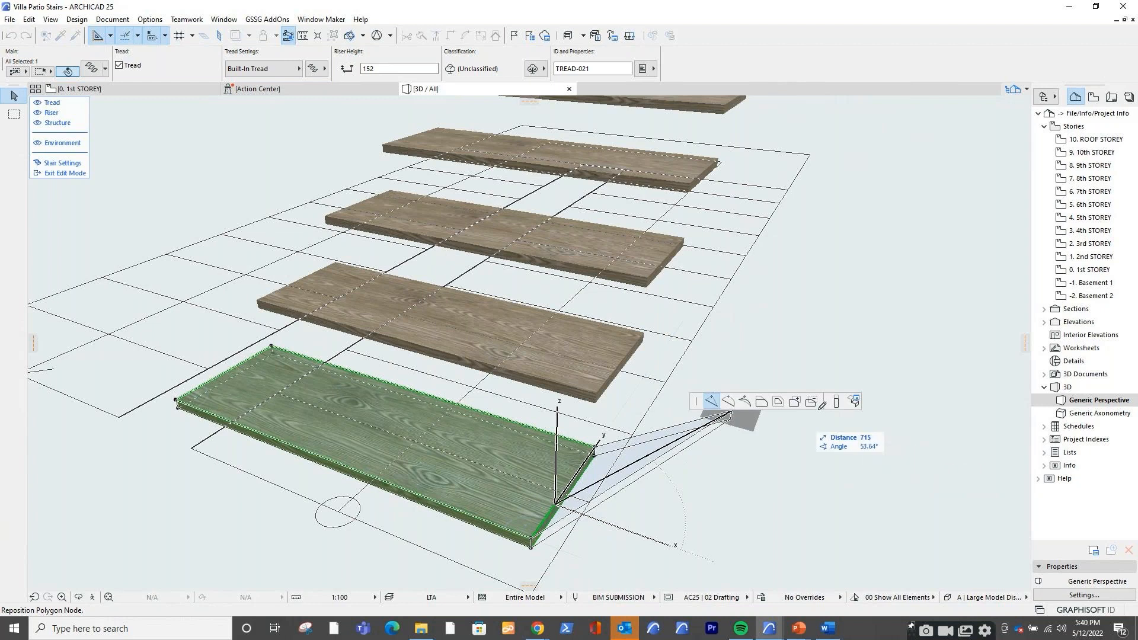
{"action": "left_click", "coordinate": [761, 401]}
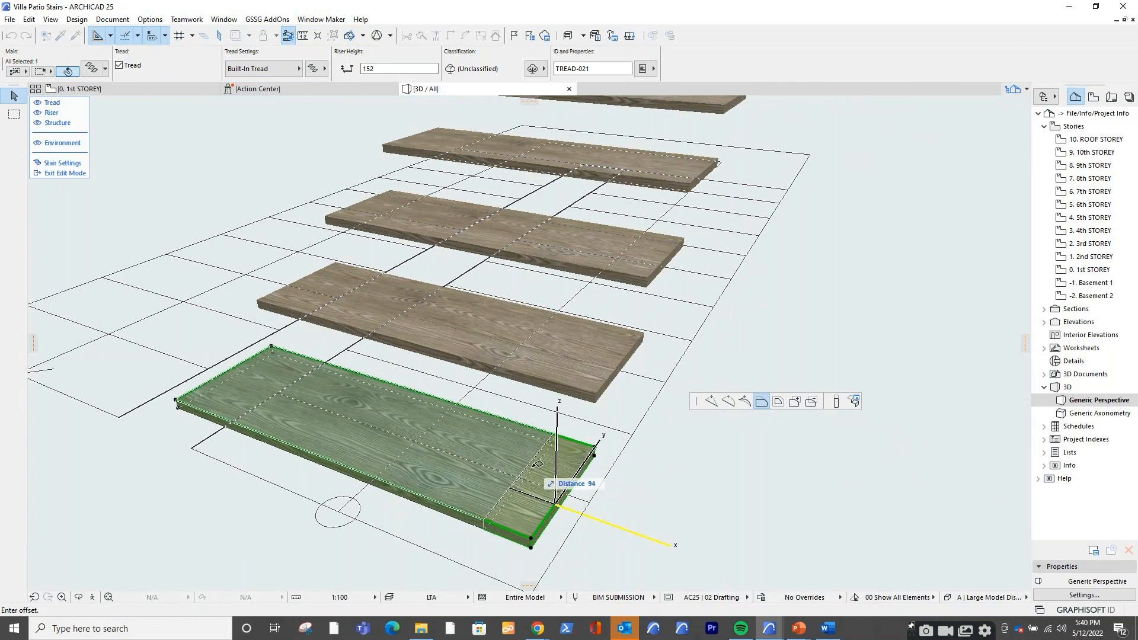
{"action": "left_click", "coordinate": [538, 465]}
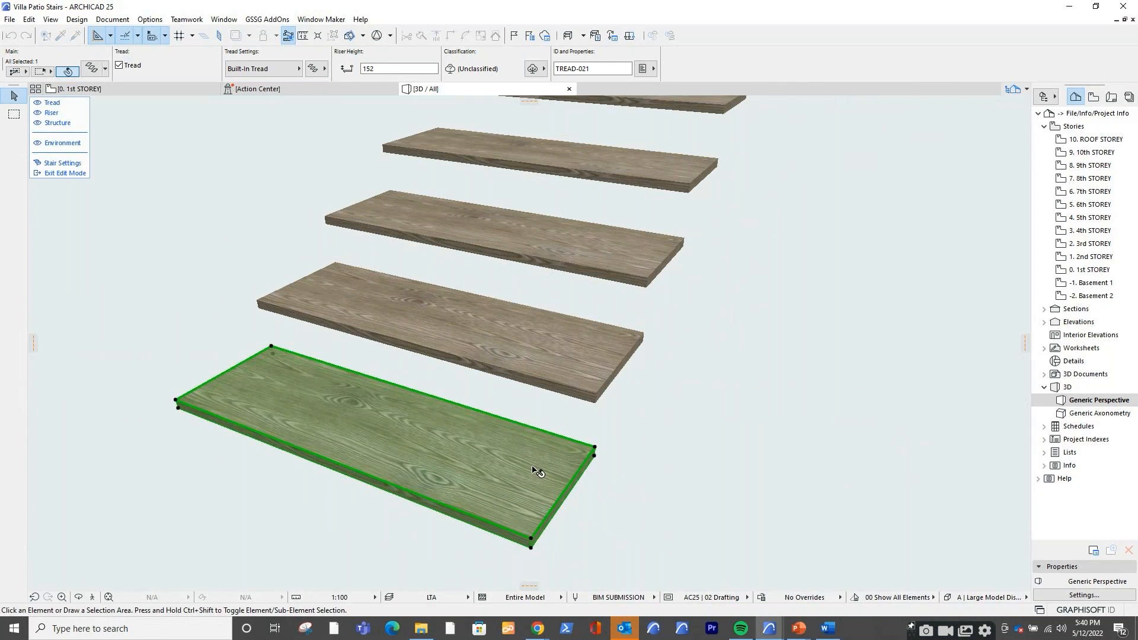
{"action": "left_click", "coordinate": [585, 554]}
{"action": "key", "text": "Escape"}
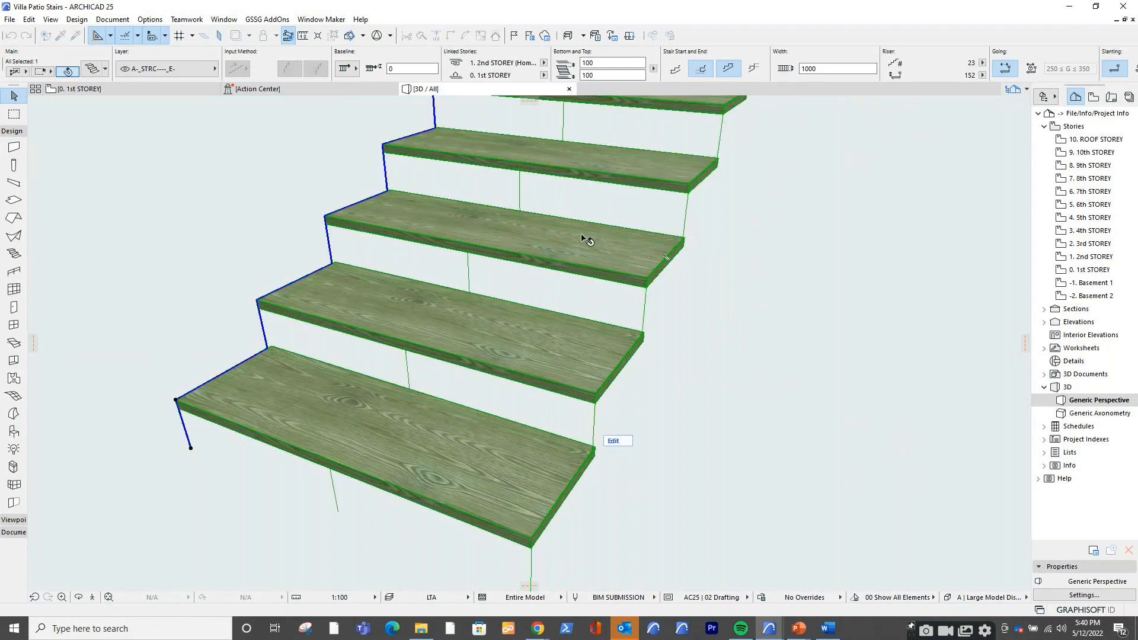
{"action": "left_click", "coordinate": [648, 263]}
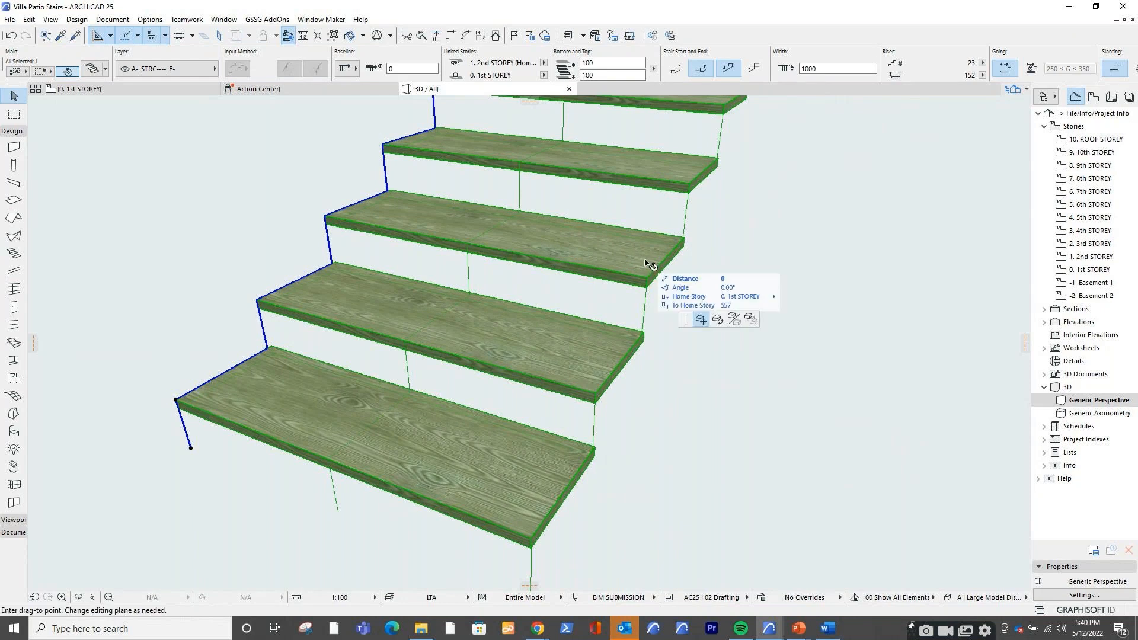
{"action": "key", "text": "Escape"}
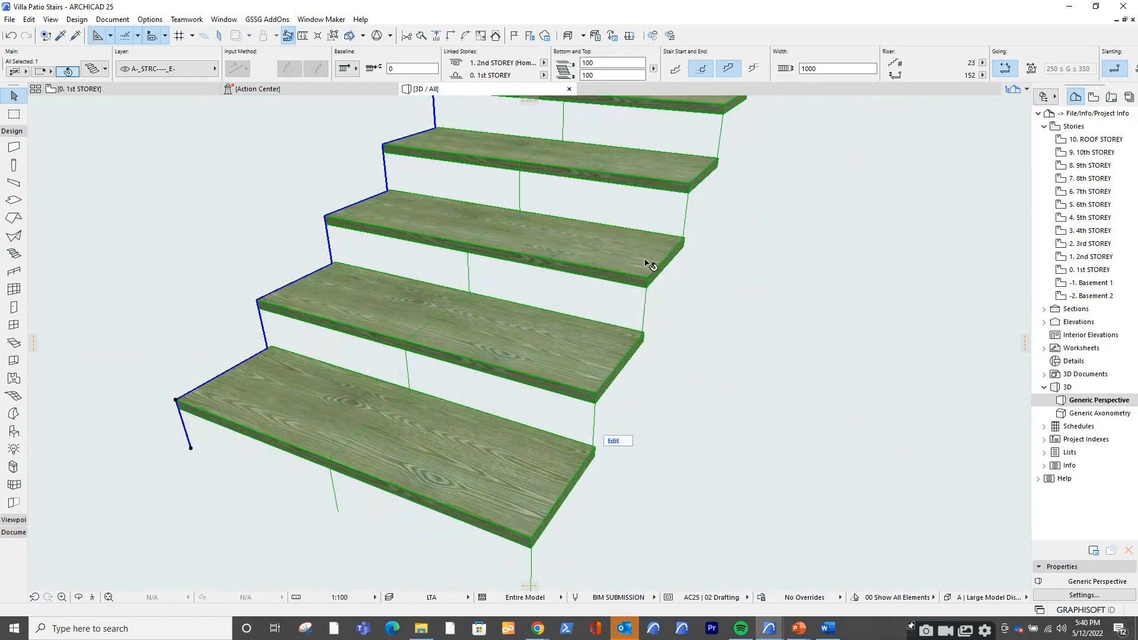
{"action": "left_click", "coordinate": [649, 265]}
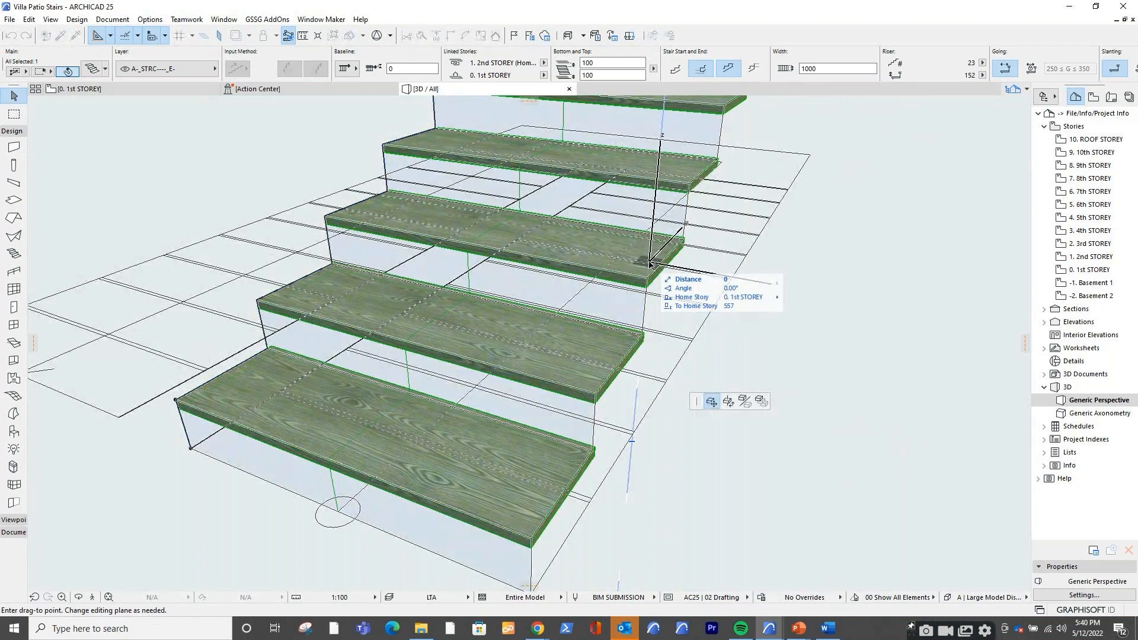
{"action": "left_click", "coordinate": [655, 267]}
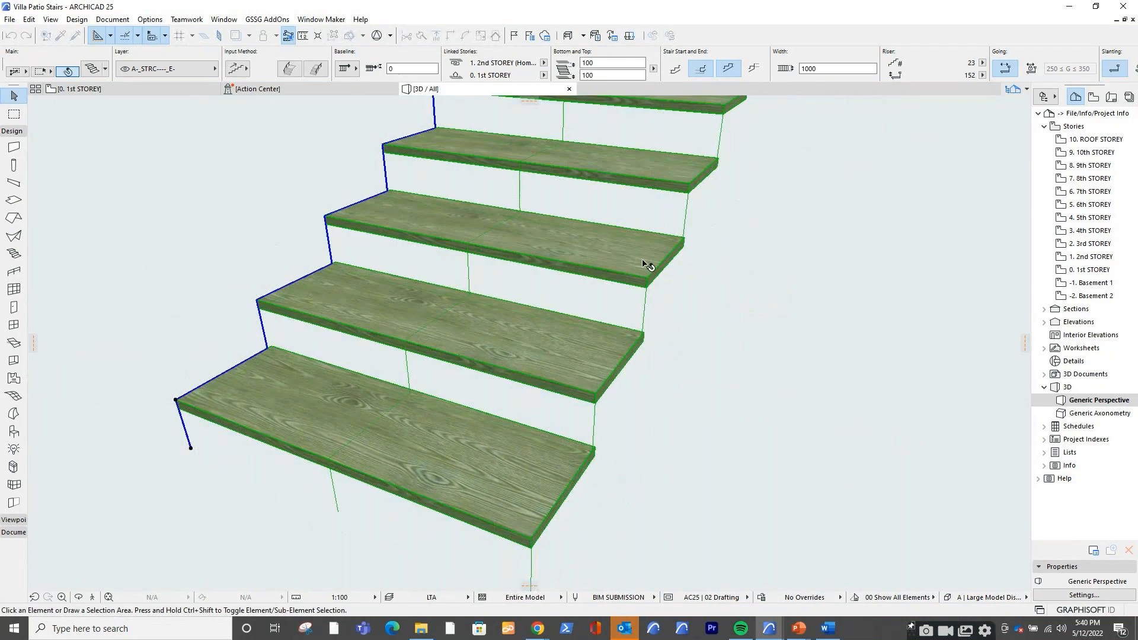
{"action": "key", "text": "Escape"}
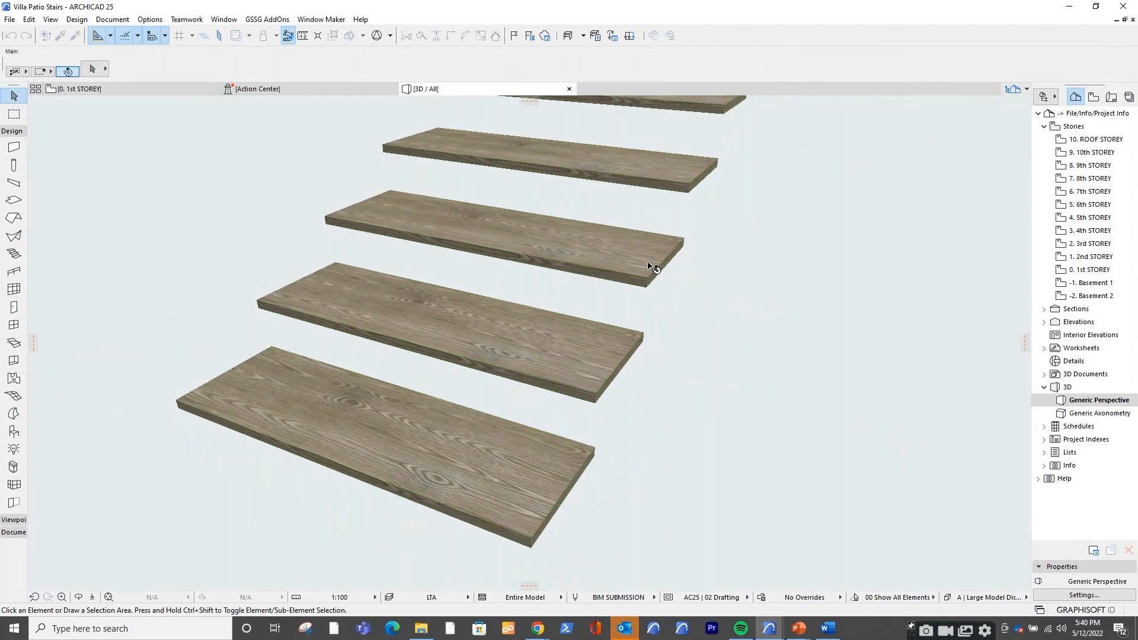
Enter the stair's Edit mode and offset the third tread's short side edge on the free side inward by 100 mm
{"action": "mouse_move", "coordinate": [649, 266]}
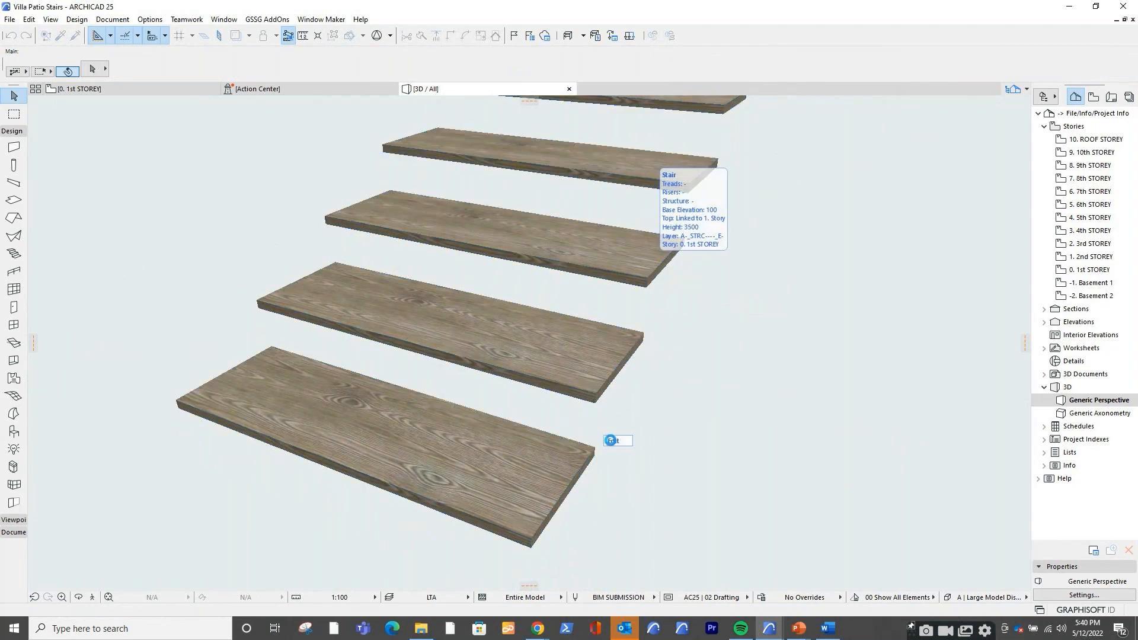
{"action": "left_click", "coordinate": [614, 442]}
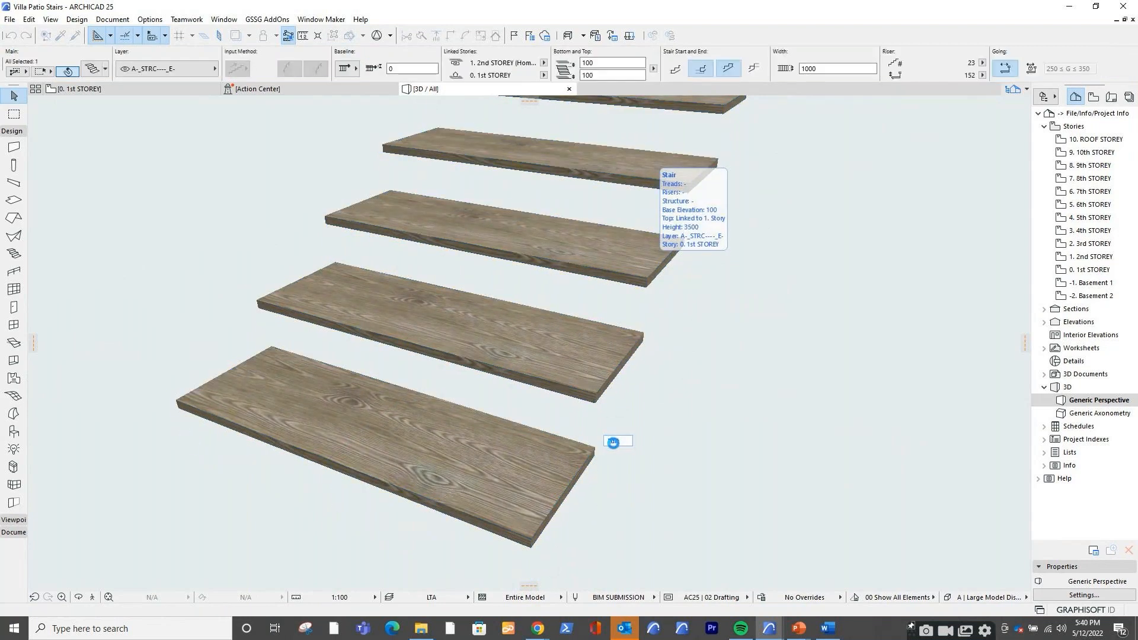
{"action": "left_click", "coordinate": [613, 442]}
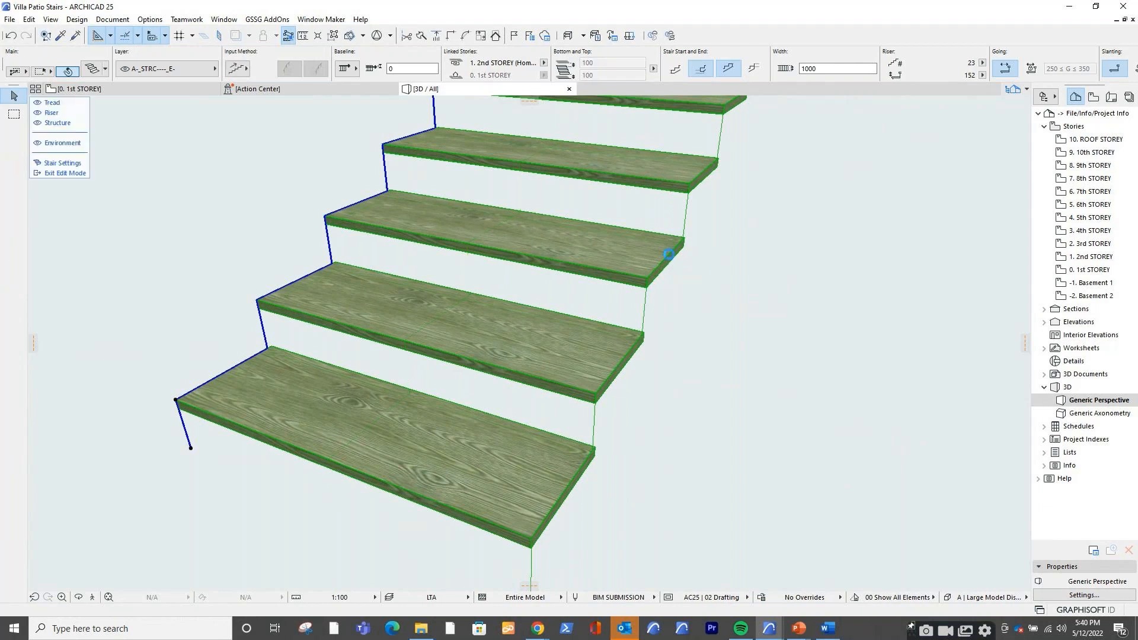
{"action": "left_click", "coordinate": [673, 258]}
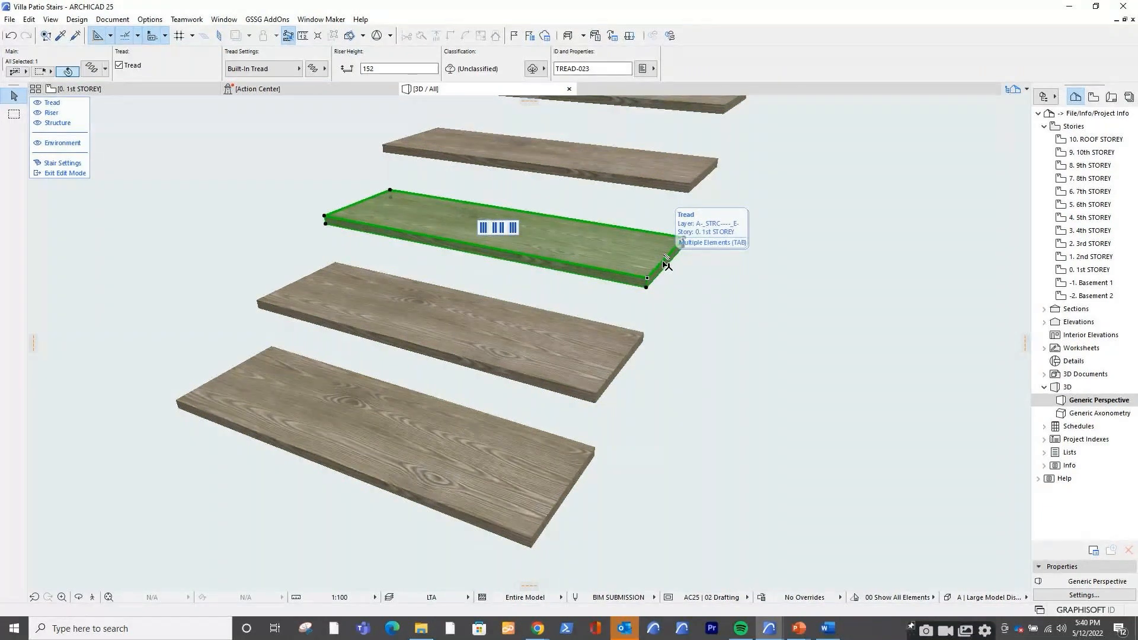
{"action": "left_click", "coordinate": [663, 261]}
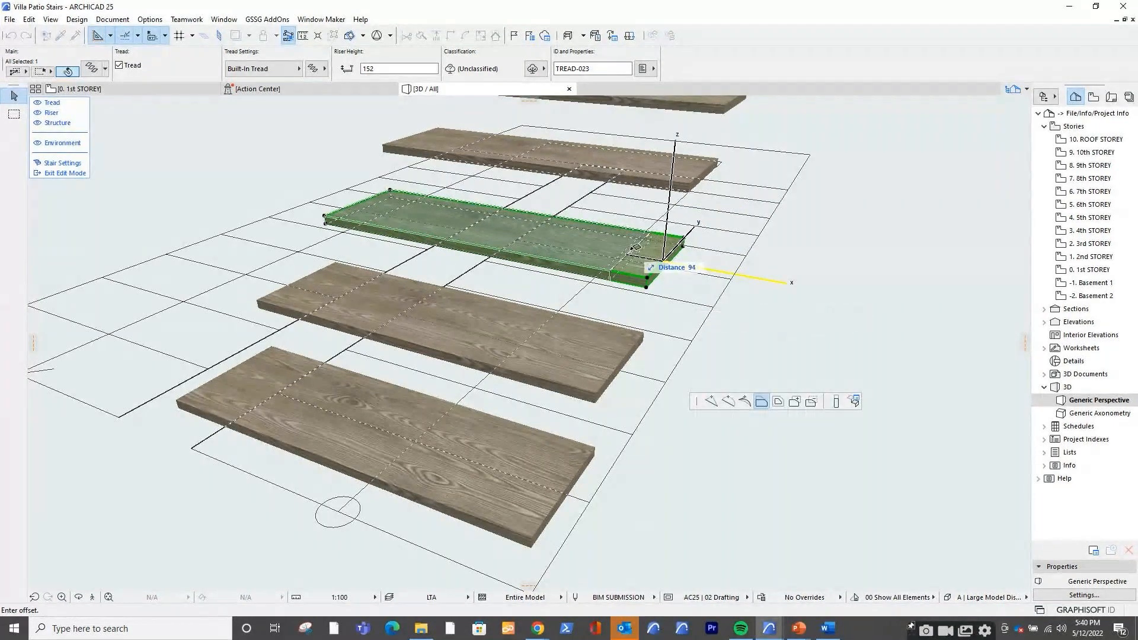
{"action": "type", "text": "100"}
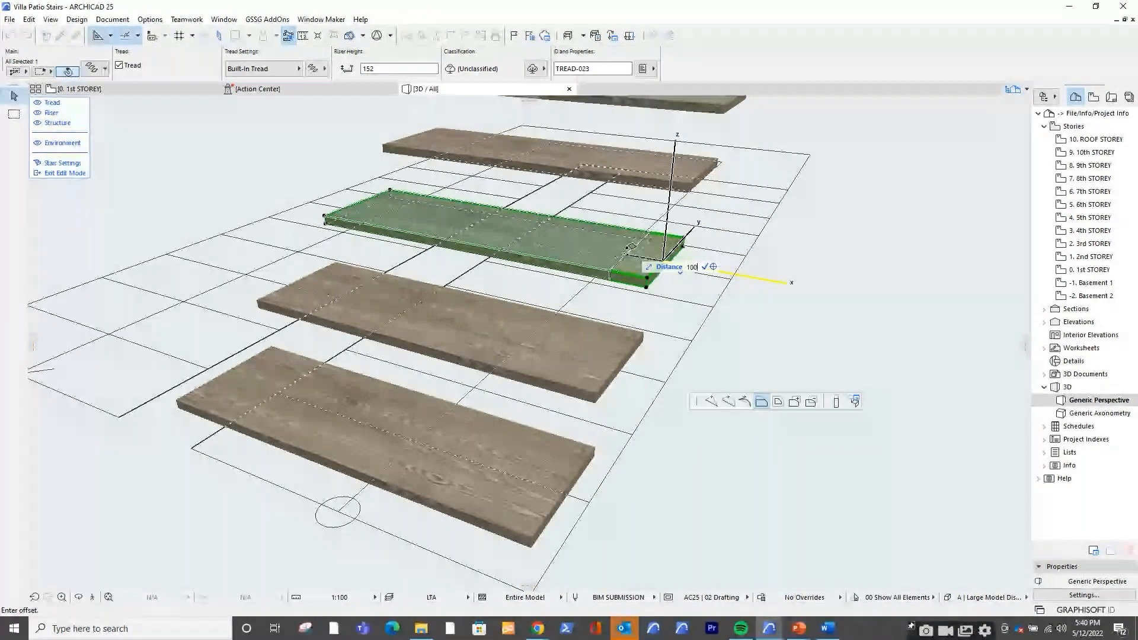
{"action": "key", "text": "Return"}
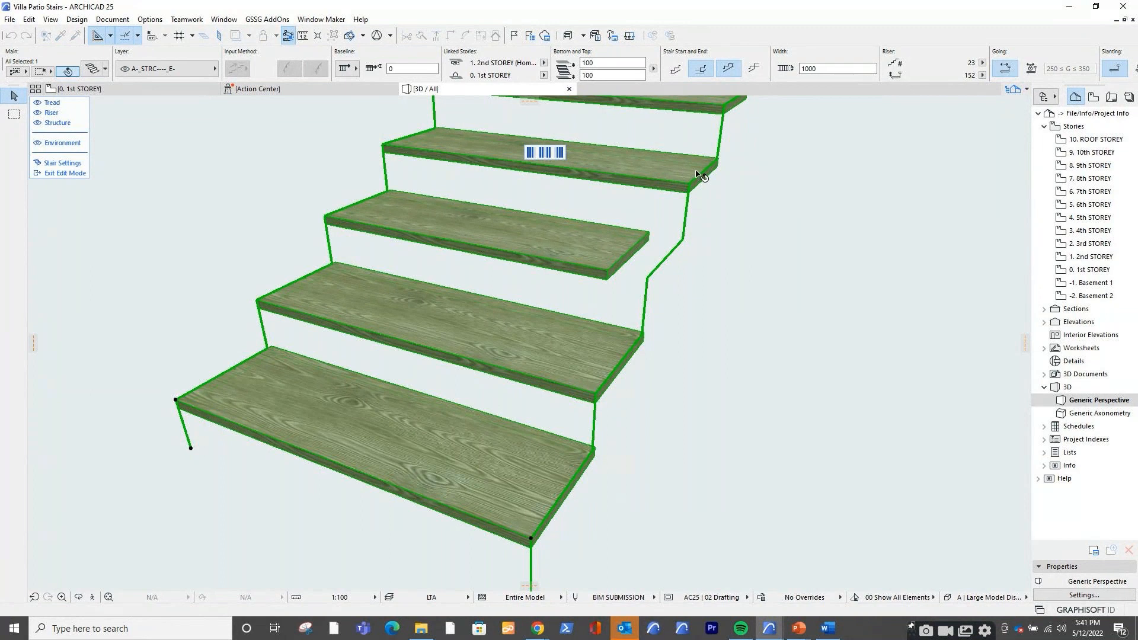
Shorten the fourth tread by offsetting its short side edge inward, beyond the end of the third tread's offset
{"action": "left_click", "coordinate": [682, 171]}
{"action": "left_click", "coordinate": [674, 168]}
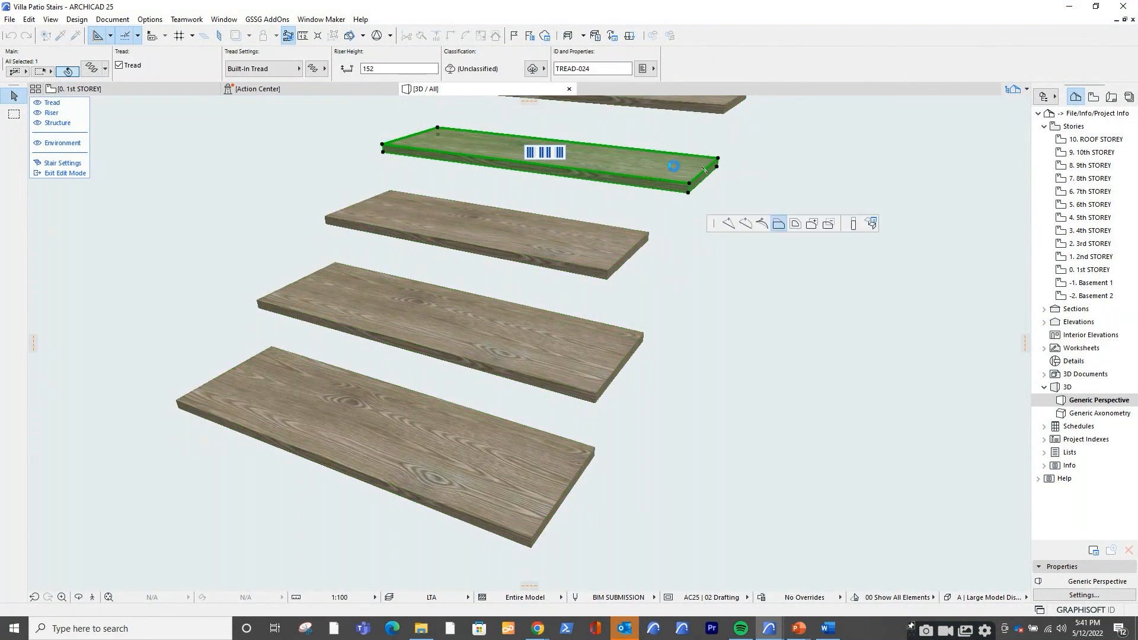
{"action": "key", "text": "Escape"}
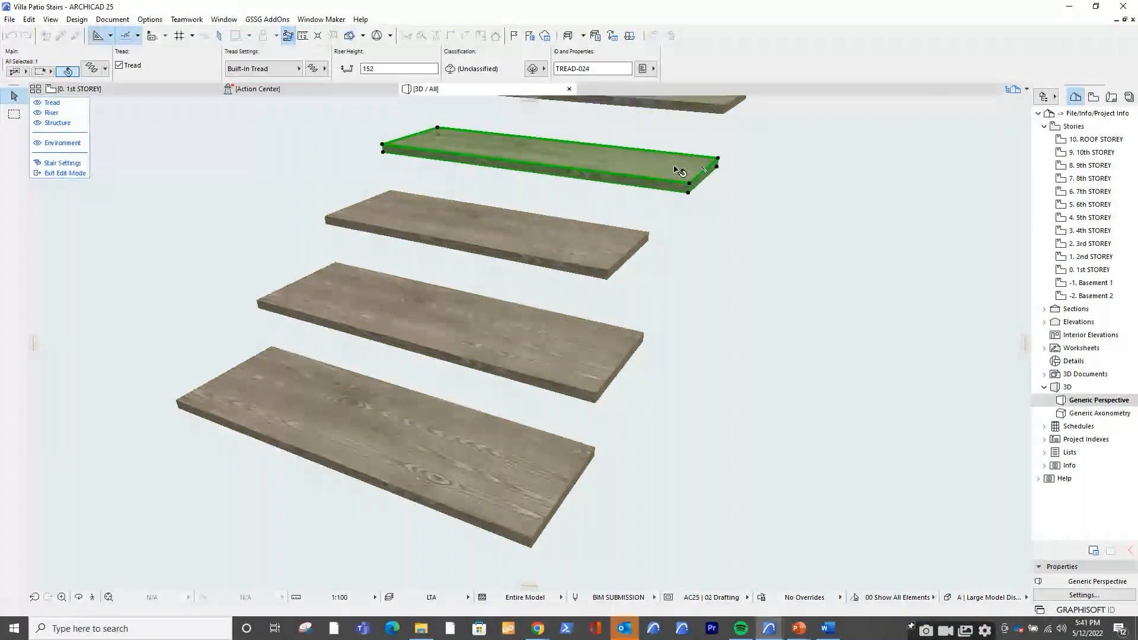
{"action": "left_click", "coordinate": [678, 170]}
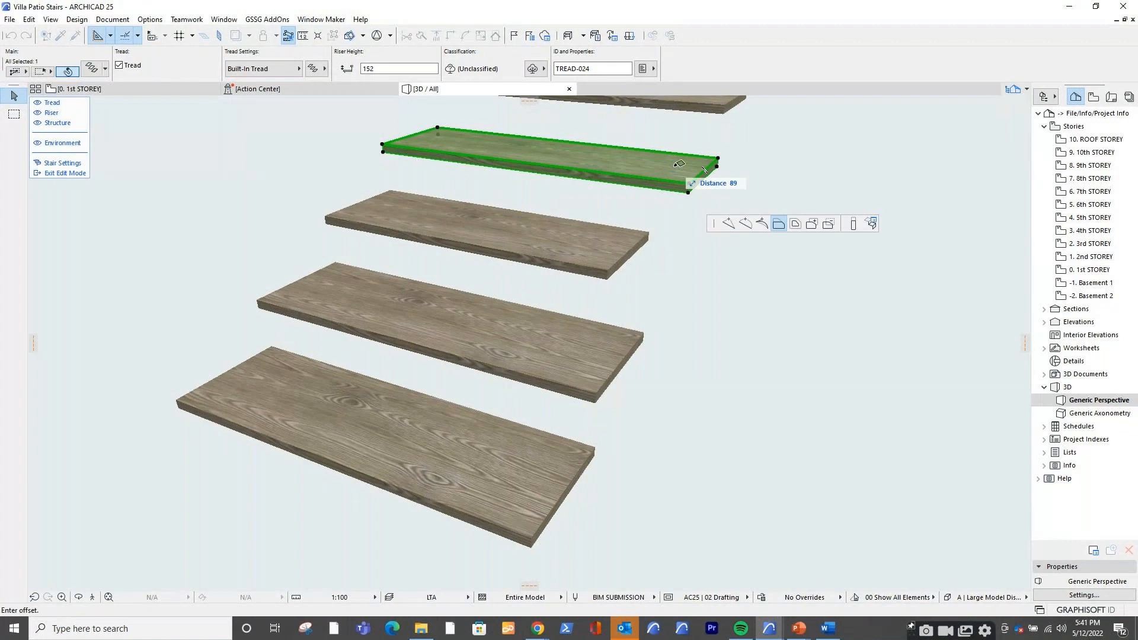
{"action": "left_click", "coordinate": [636, 166]}
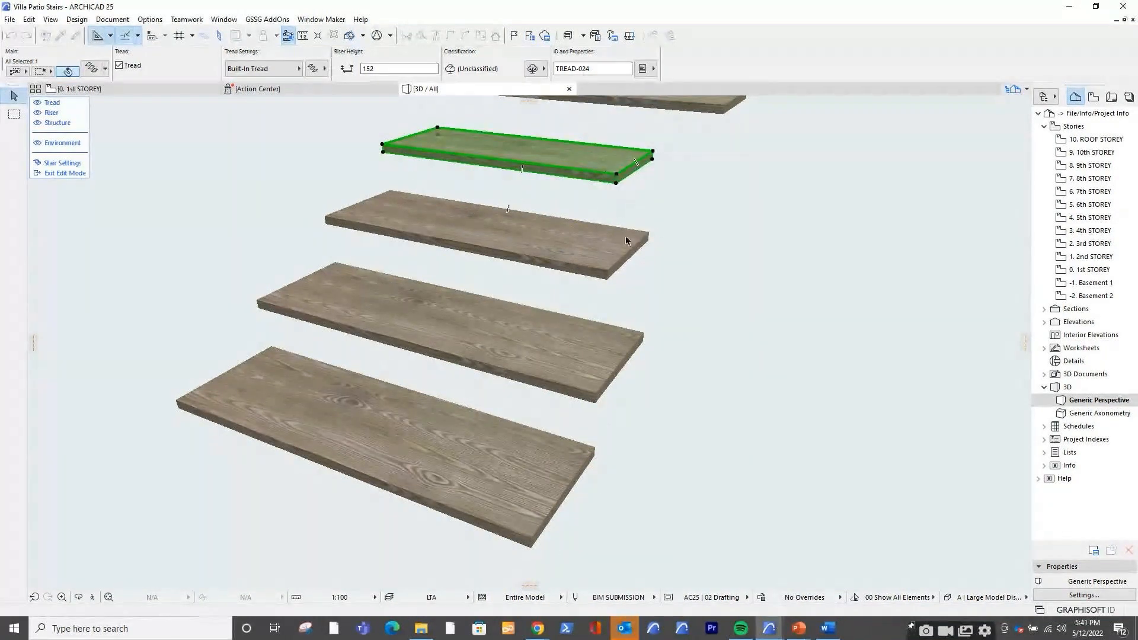
Abandon the tread node move and exit the stair's Edit mode
{"action": "middle_click_drag", "start_coordinate": [715, 330], "coordinate": [605, 315]}
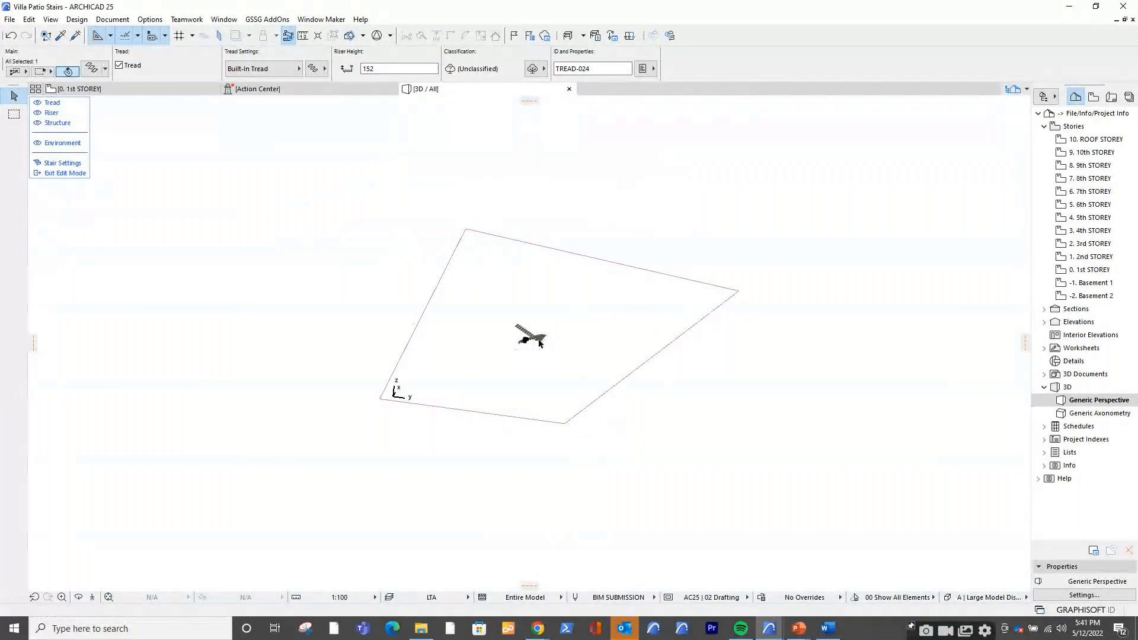
{"action": "scroll", "coordinate": [535, 341], "scroll_direction": "up", "scroll_amount": 5}
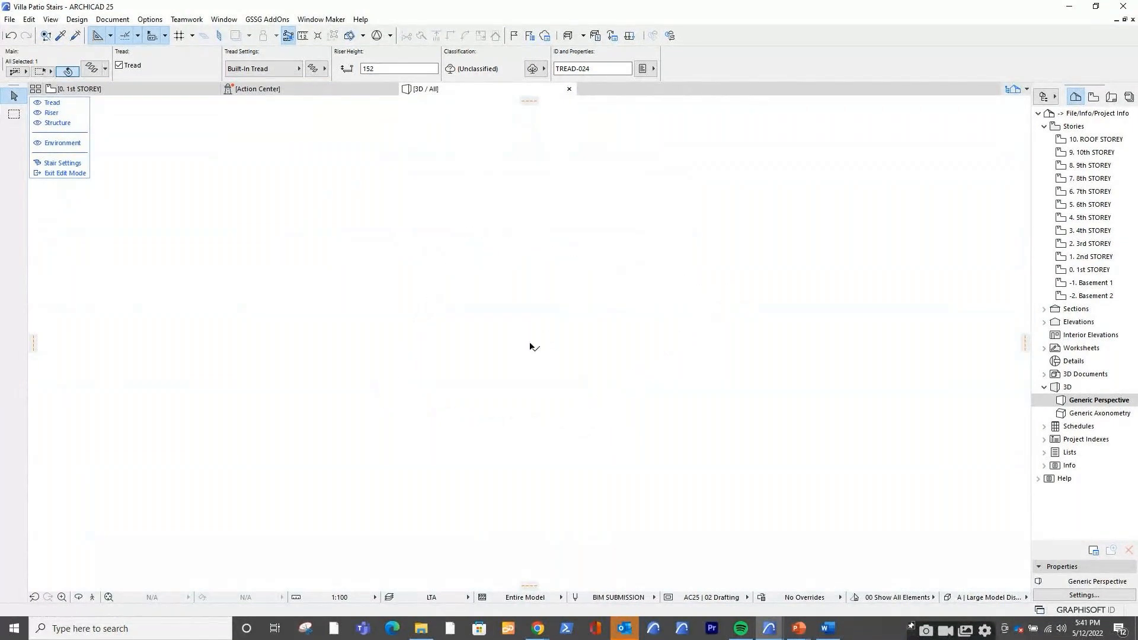
{"action": "scroll", "coordinate": [530, 346], "scroll_direction": "down", "scroll_amount": 5}
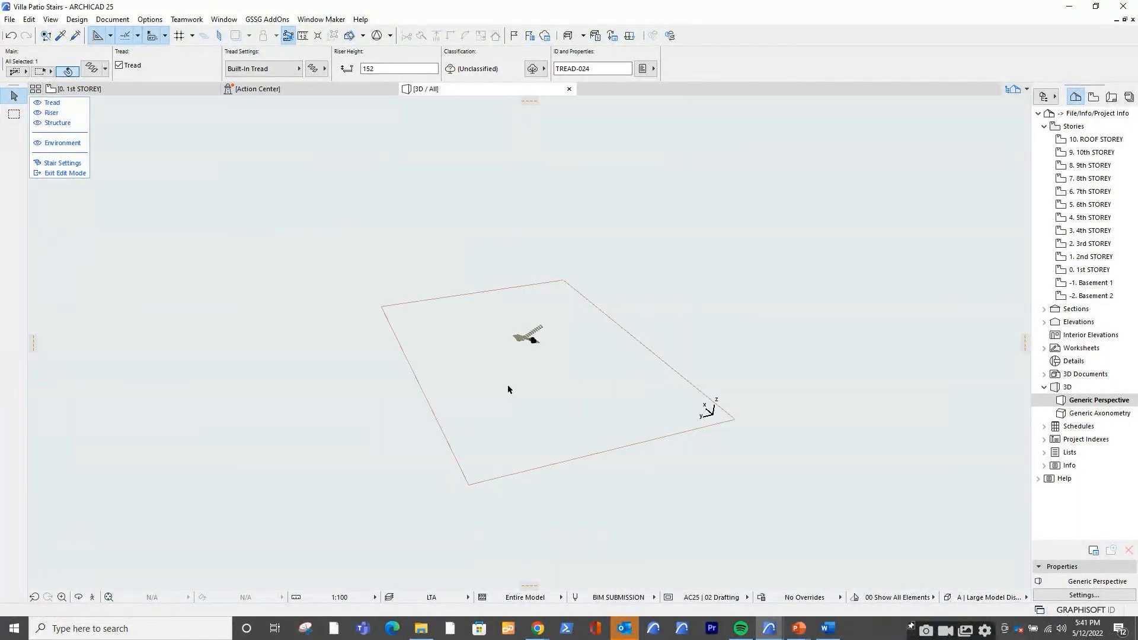
{"action": "left_click", "coordinate": [535, 339]}
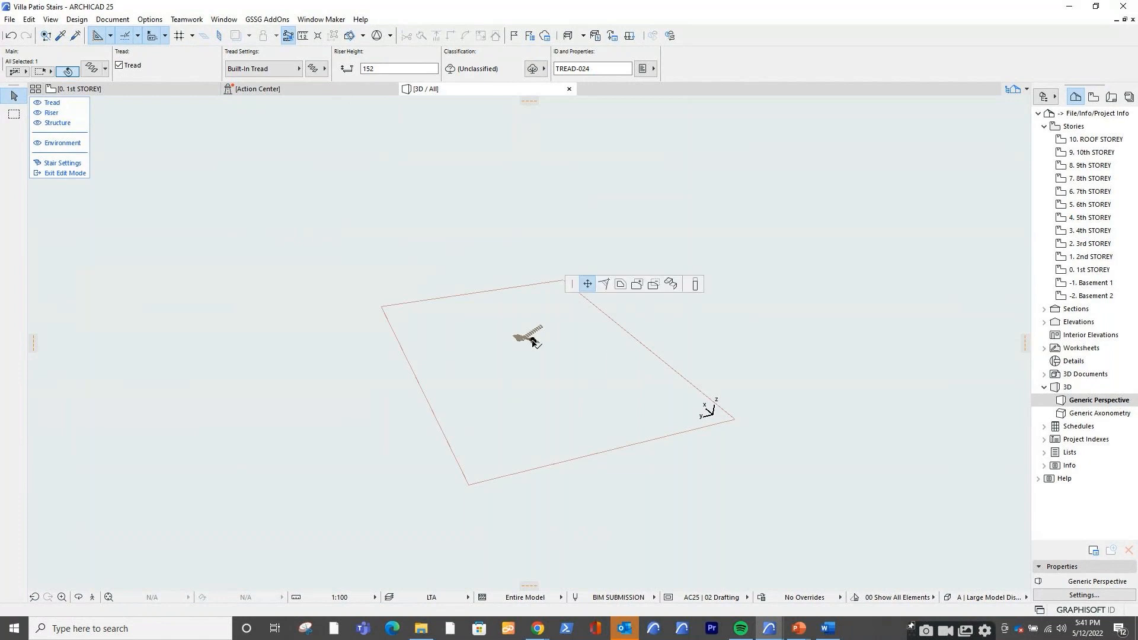
{"action": "scroll", "coordinate": [535, 339], "scroll_direction": "up", "scroll_amount": 2}
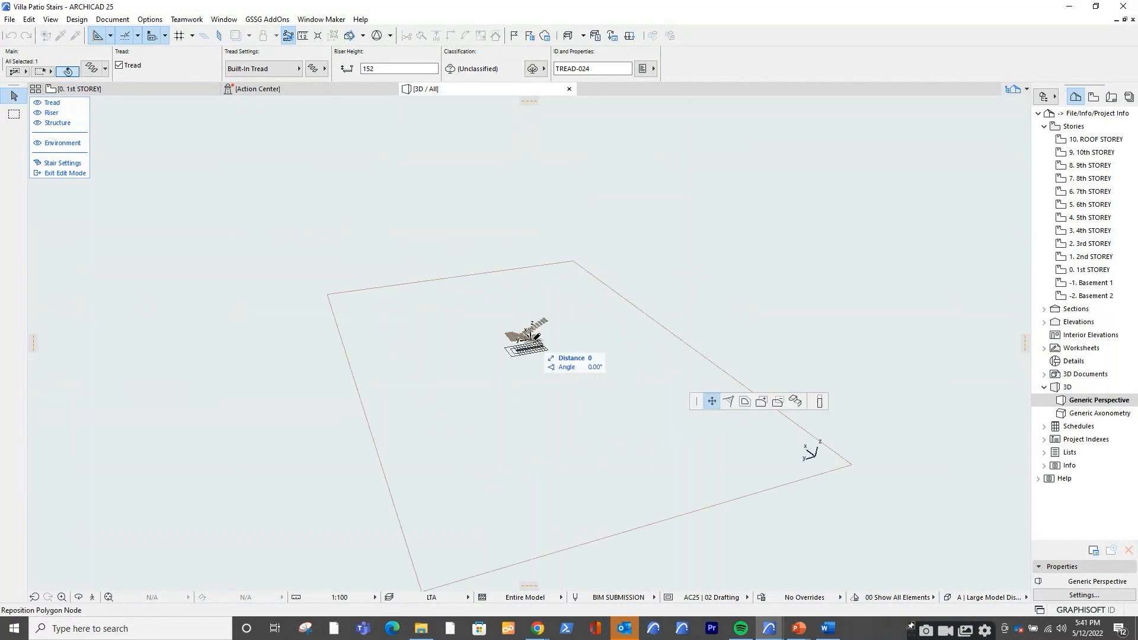
{"action": "left_click", "coordinate": [76, 173]}
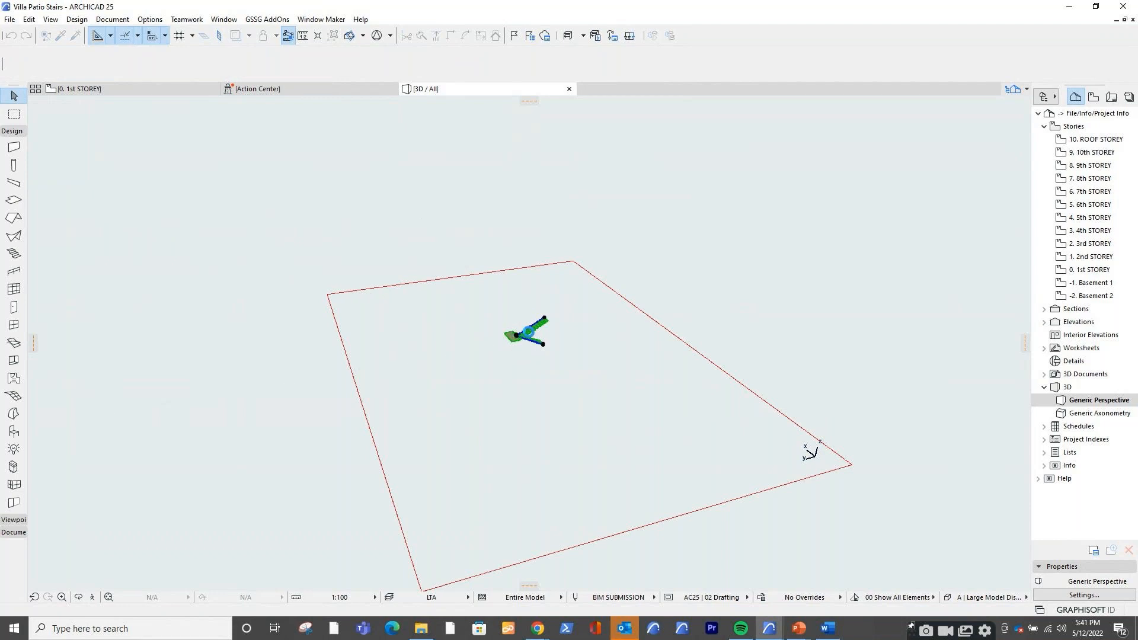
Reselect the stair, enter its Edit mode again and select the shortened fourth tread
{"action": "left_click", "coordinate": [527, 332]}
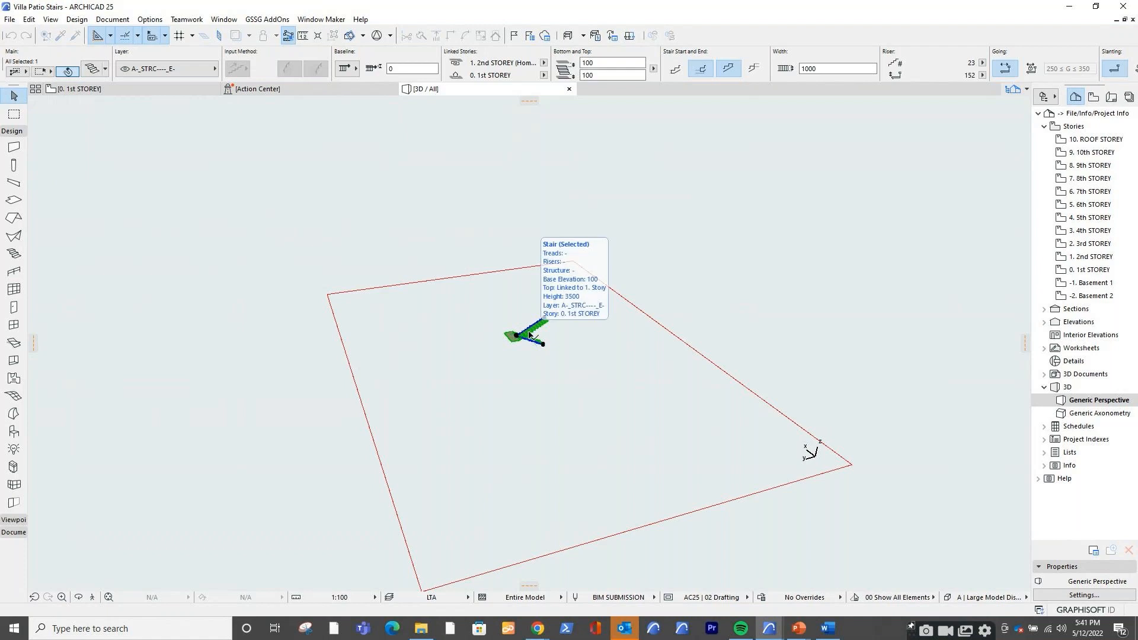
{"action": "double_click", "coordinate": [540, 334]}
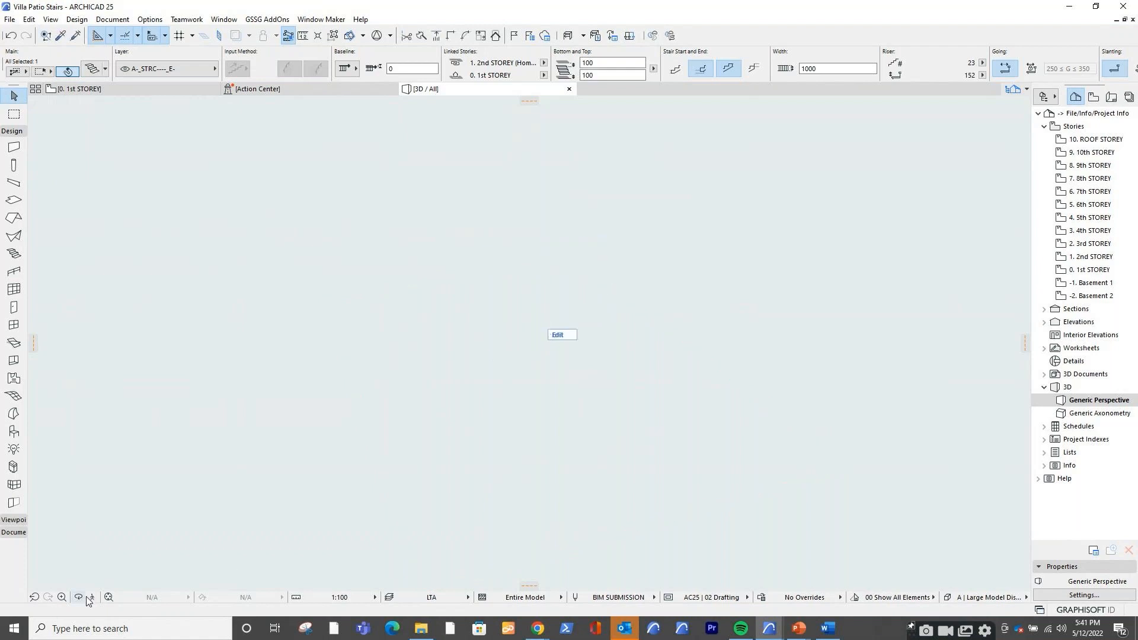
{"action": "left_click", "coordinate": [108, 598]}
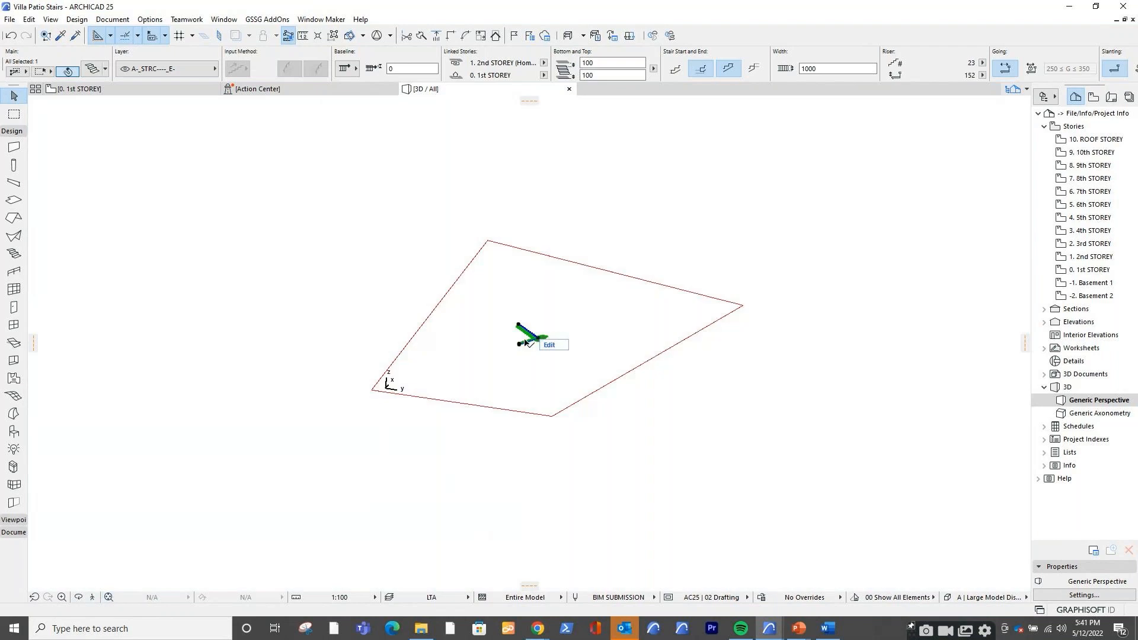
{"action": "scroll", "coordinate": [526, 342], "scroll_direction": "up", "scroll_amount": 2}
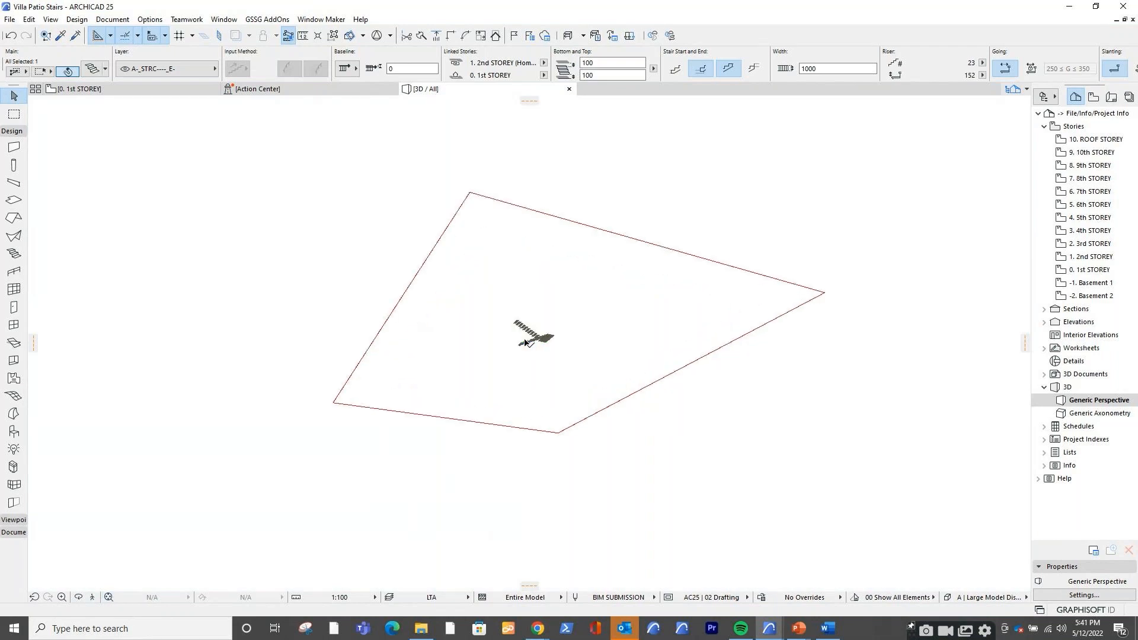
{"action": "scroll", "coordinate": [525, 342], "scroll_direction": "up", "scroll_amount": 2}
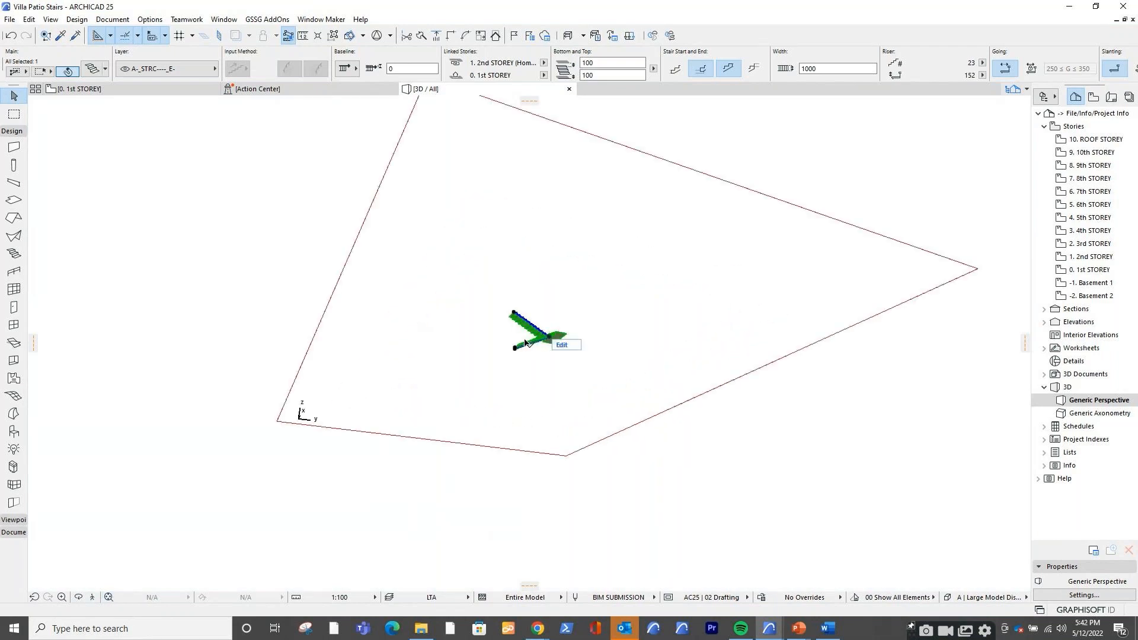
{"action": "middle_click_drag", "start_coordinate": [542, 364], "coordinate": [648, 432], "text": "shift"}
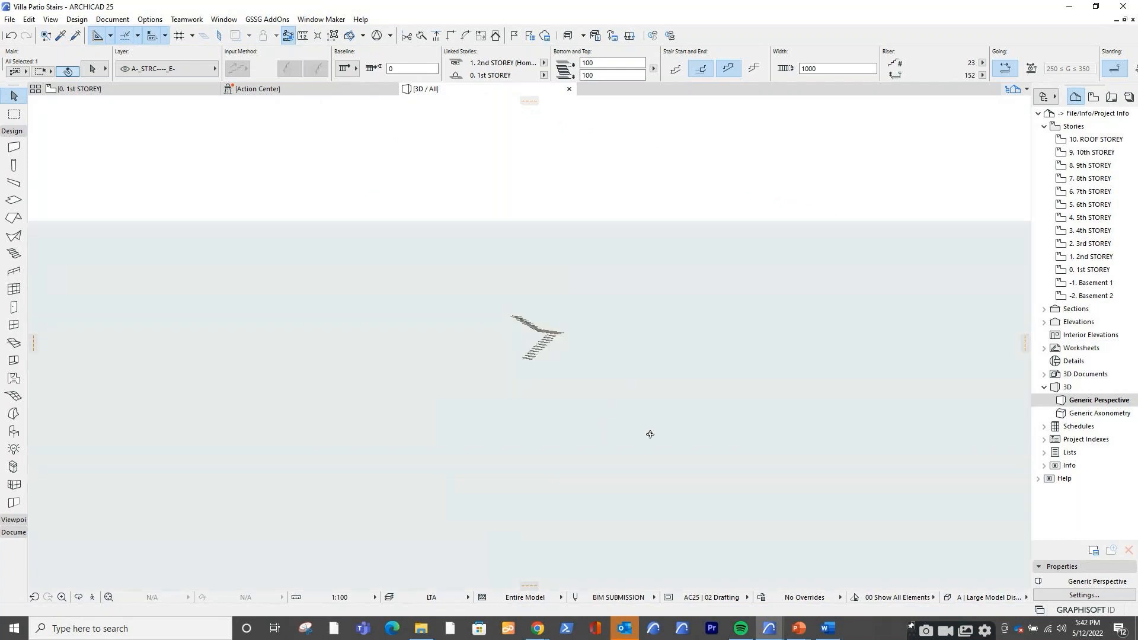
{"action": "scroll", "coordinate": [530, 357], "scroll_direction": "up", "scroll_amount": 5}
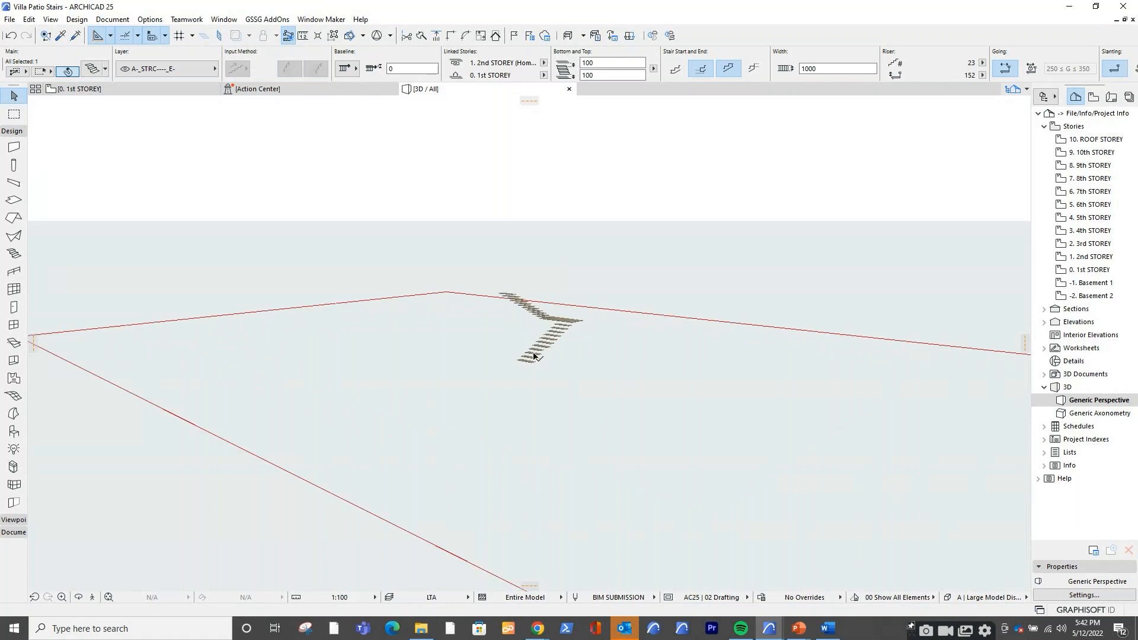
{"action": "scroll", "coordinate": [537, 354], "scroll_direction": "up", "scroll_amount": 2}
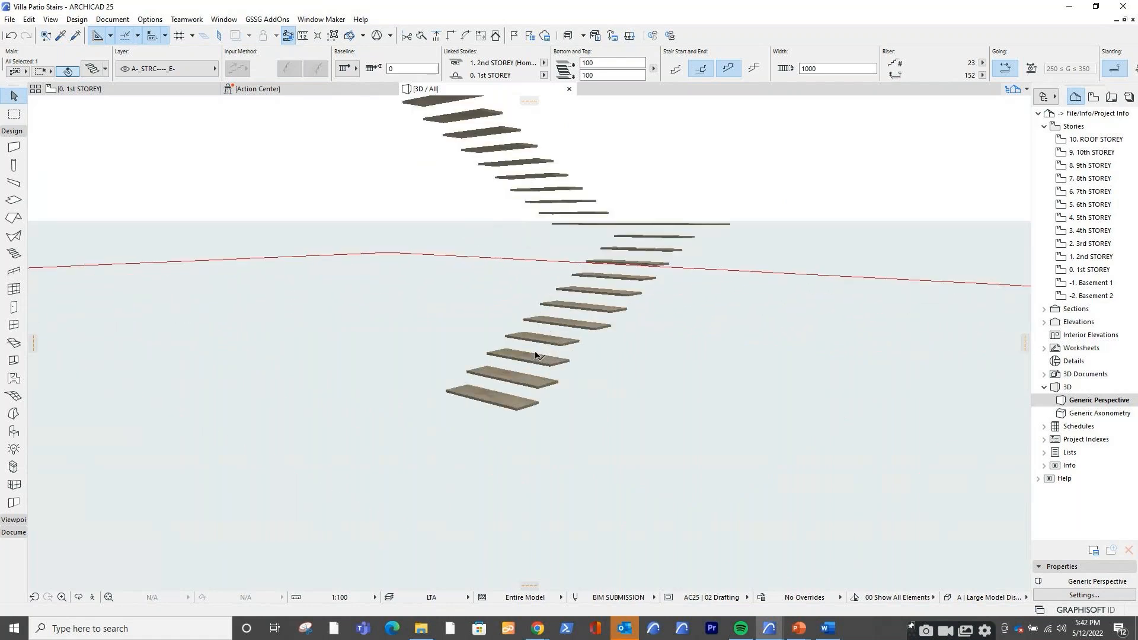
{"action": "scroll", "coordinate": [537, 355], "scroll_direction": "up", "scroll_amount": 3}
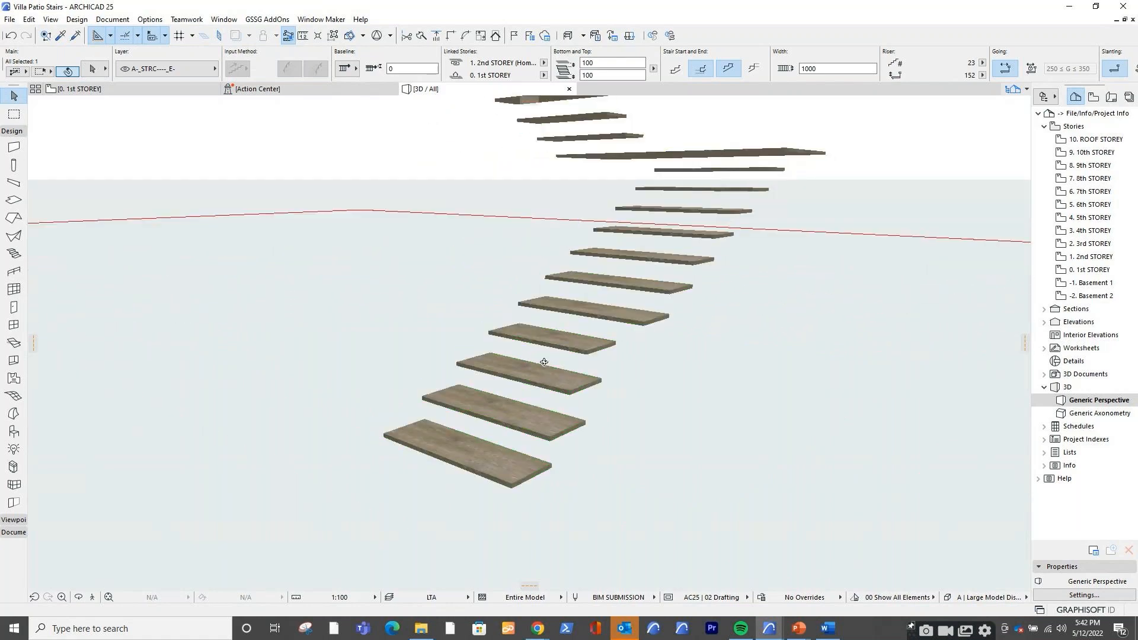
{"action": "left_click", "coordinate": [580, 366]}
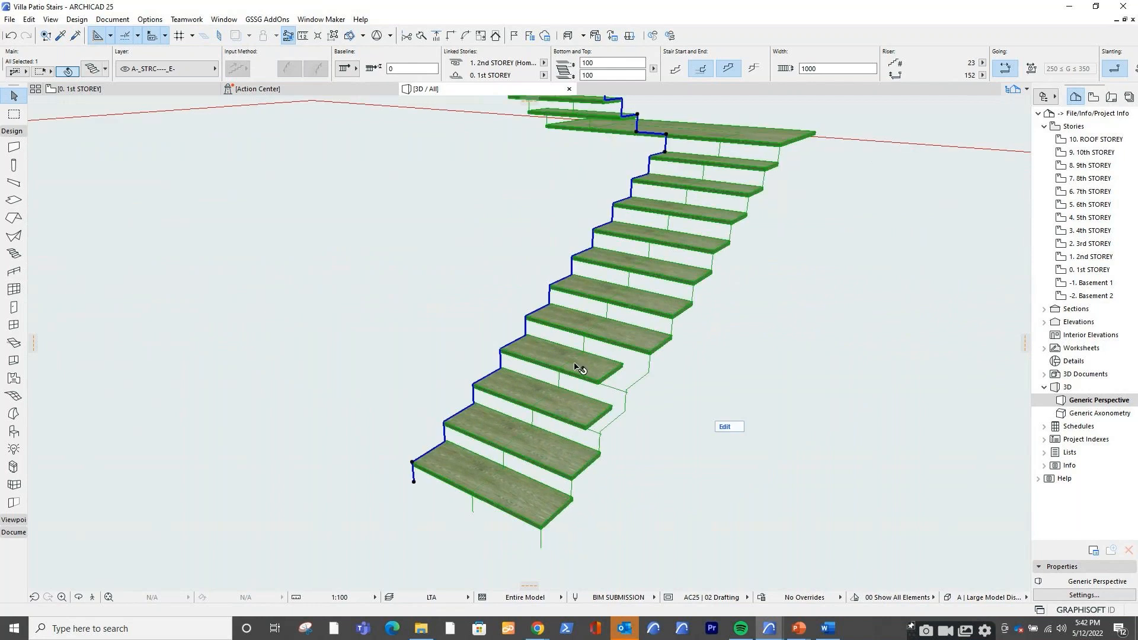
{"action": "left_click", "coordinate": [724, 427]}
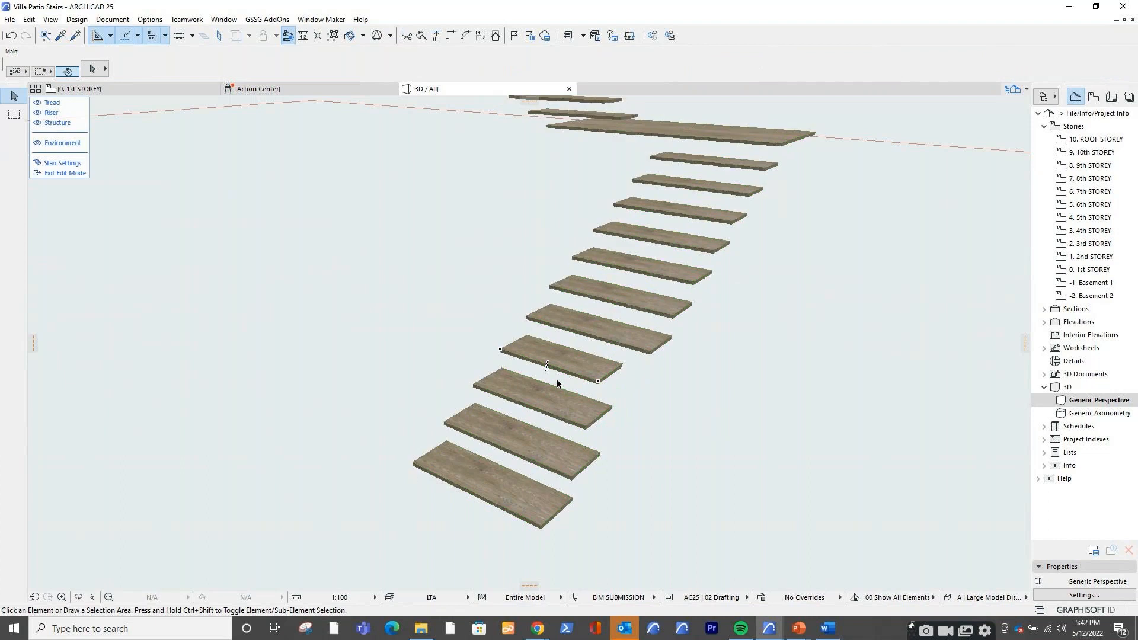
{"action": "left_click", "coordinate": [558, 371]}
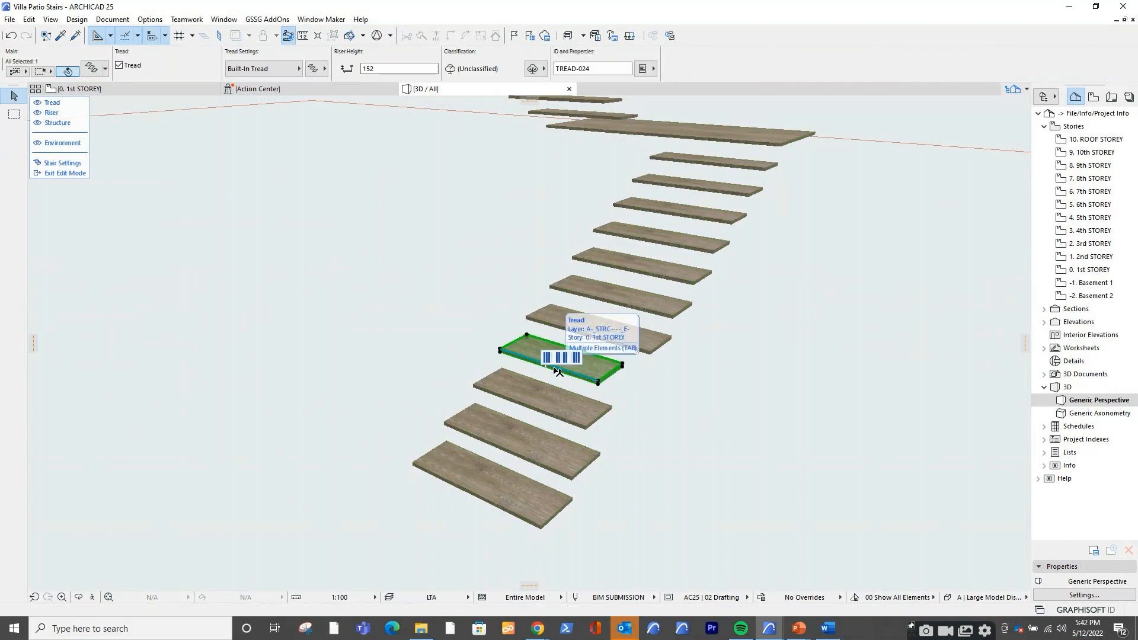
Curve the fourth tread's long front edge outward into an arc with a radius of about 416 mm and deselect the tread
{"action": "left_click", "coordinate": [558, 371]}
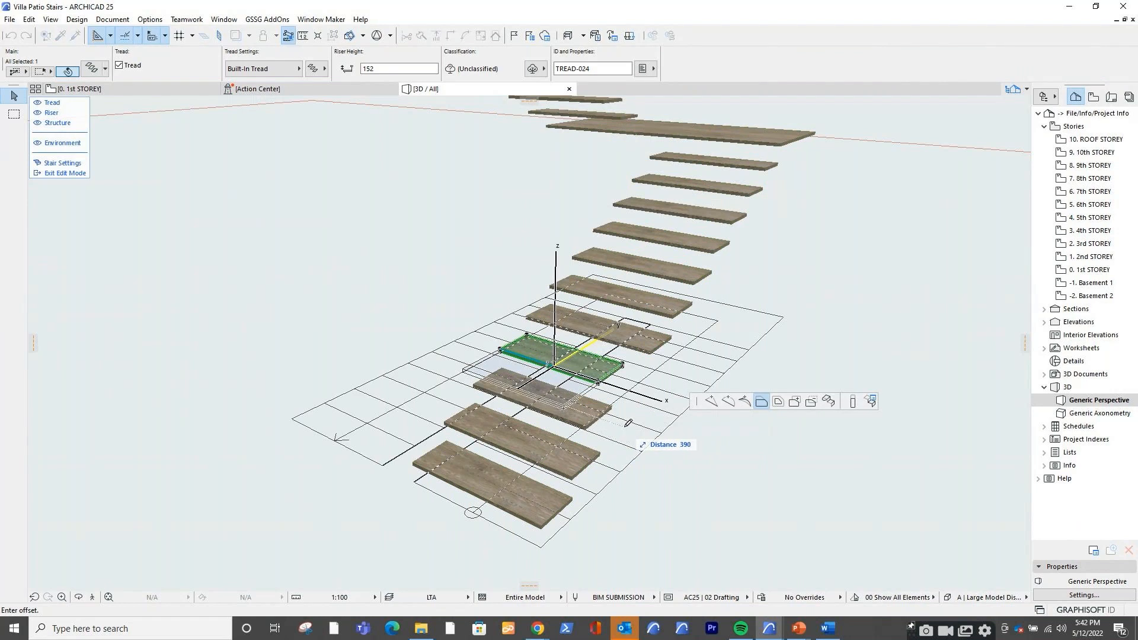
{"action": "left_click", "coordinate": [729, 402]}
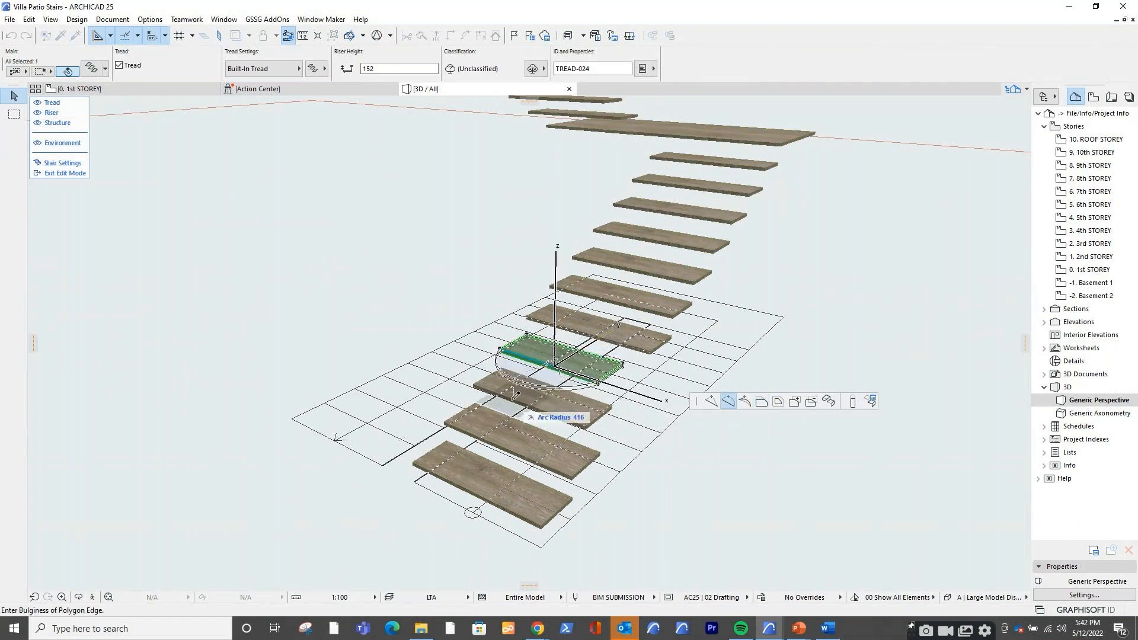
{"action": "left_click", "coordinate": [662, 383]}
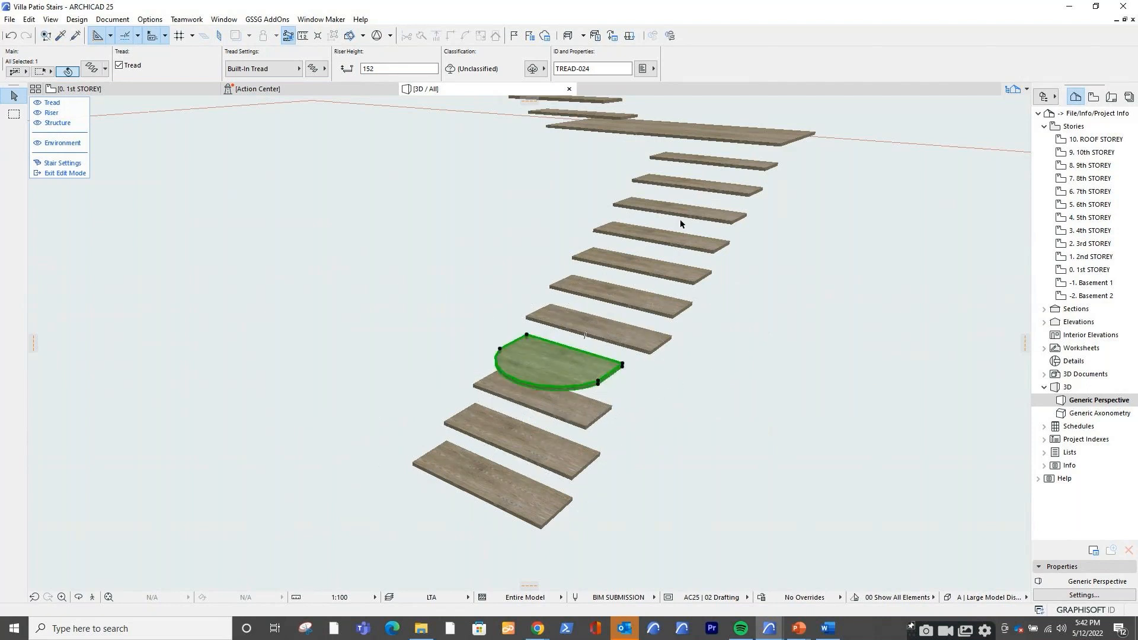
{"action": "left_click", "coordinate": [721, 412]}
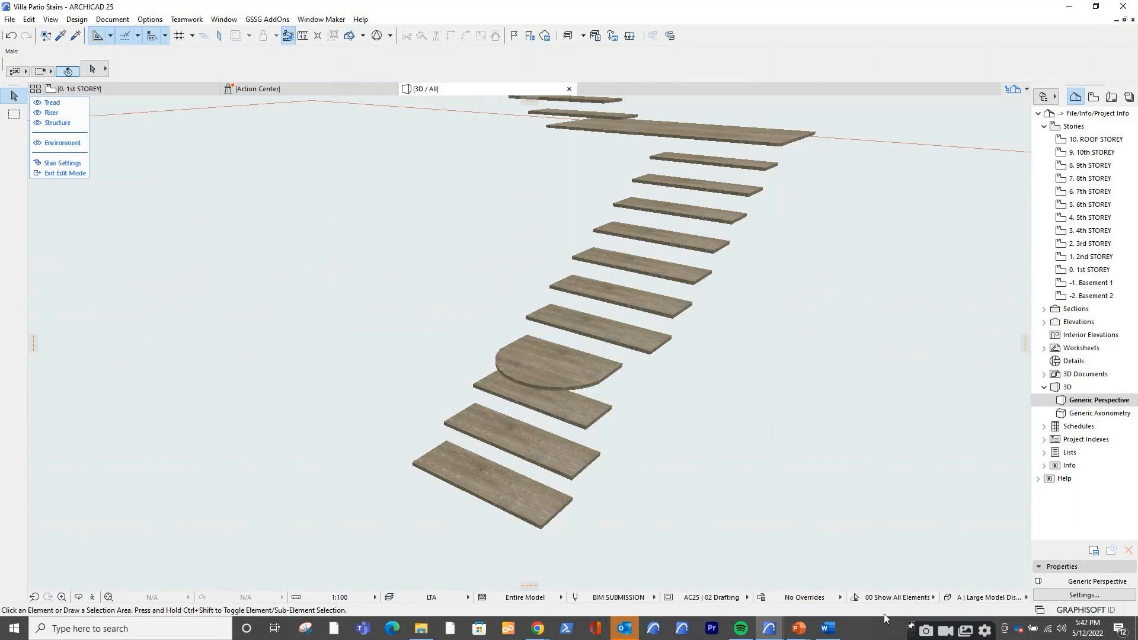
Switch to the PowerPoint slide show and advance from the Villa Patio suspended stairs slide to the next slide
{"action": "mouse_move", "coordinate": [800, 629]}
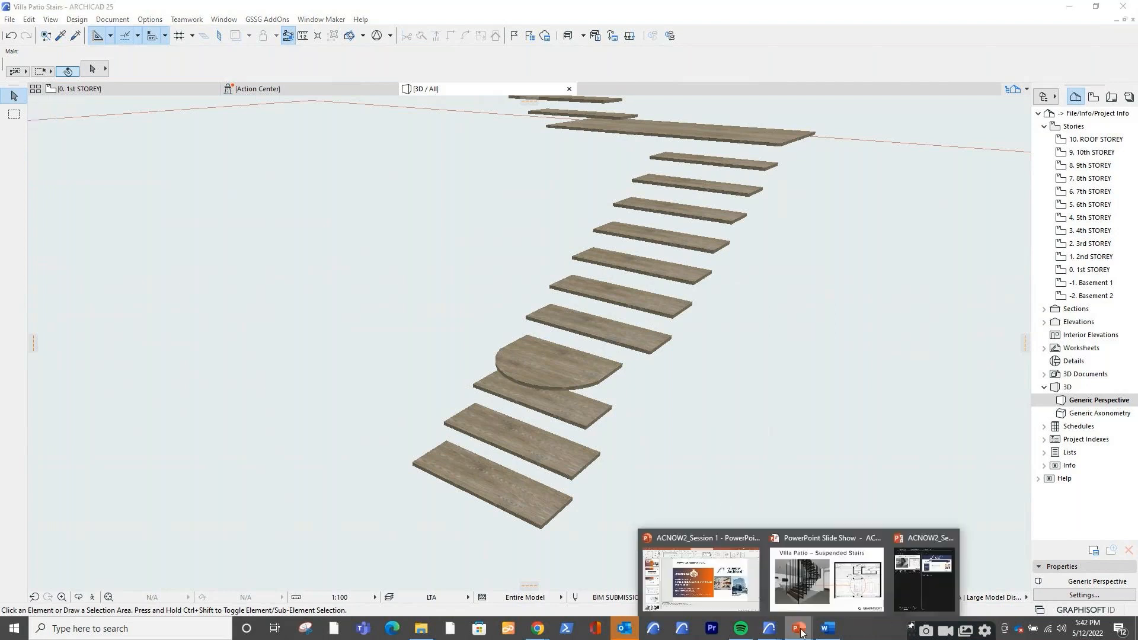
{"action": "left_click", "coordinate": [816, 588]}
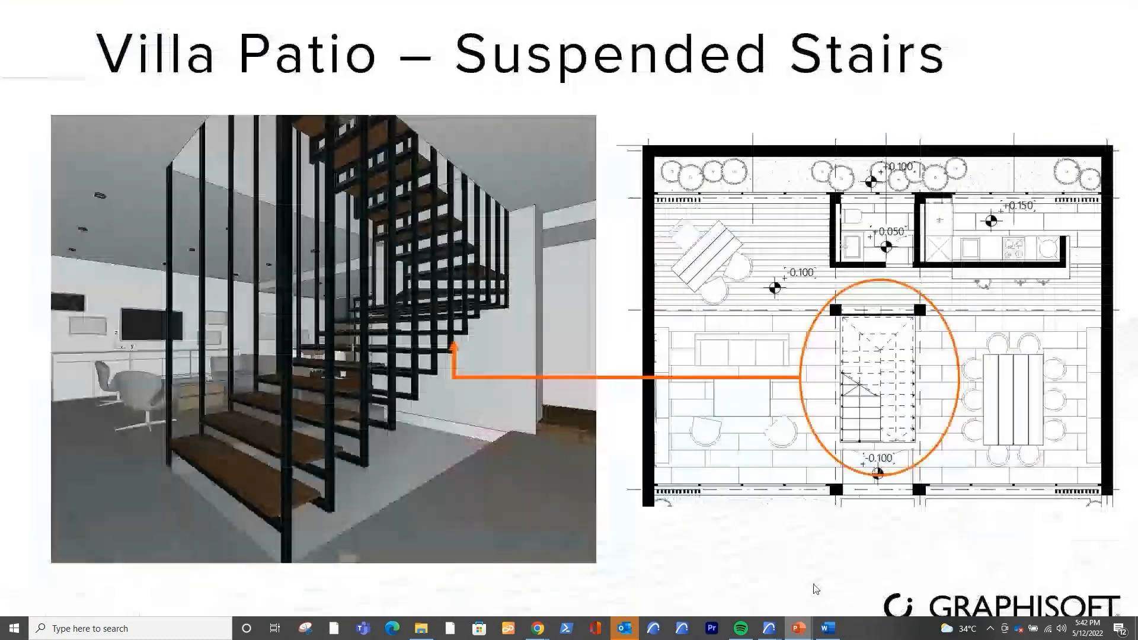
{"action": "left_click", "coordinate": [855, 464]}
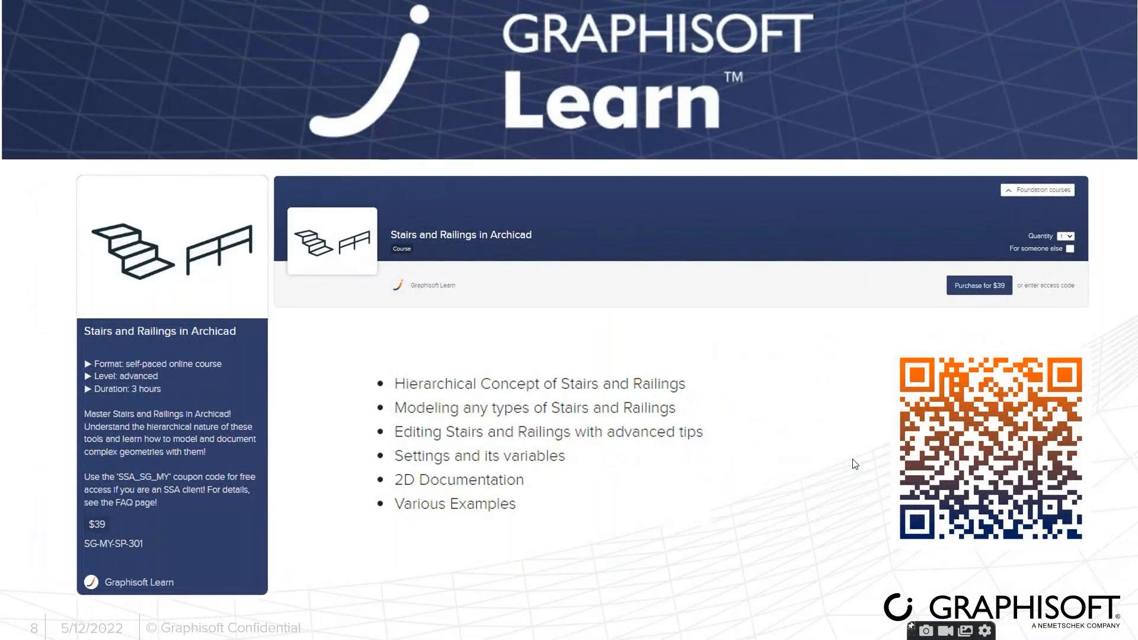